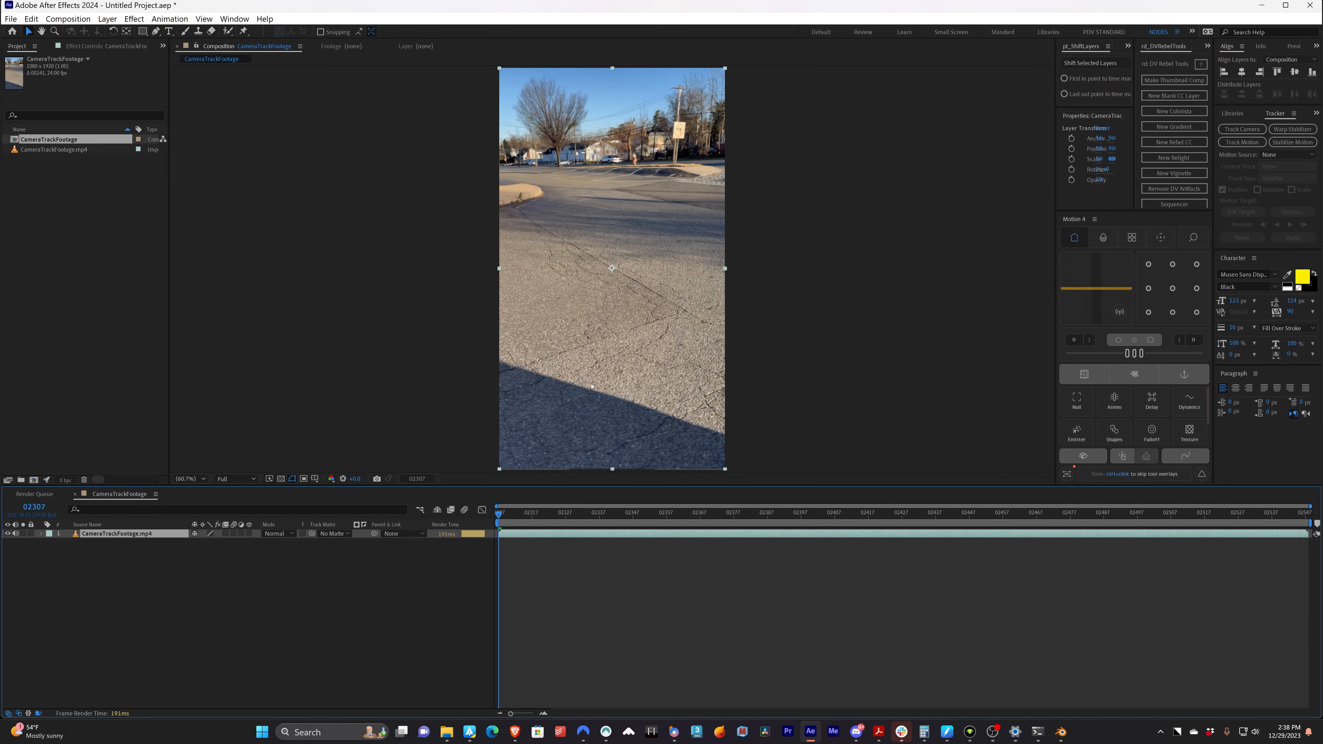
- Run 3D camera tracking on the CameraTrackFootage.mp4 layer
drag(573, 382, 583, 383)
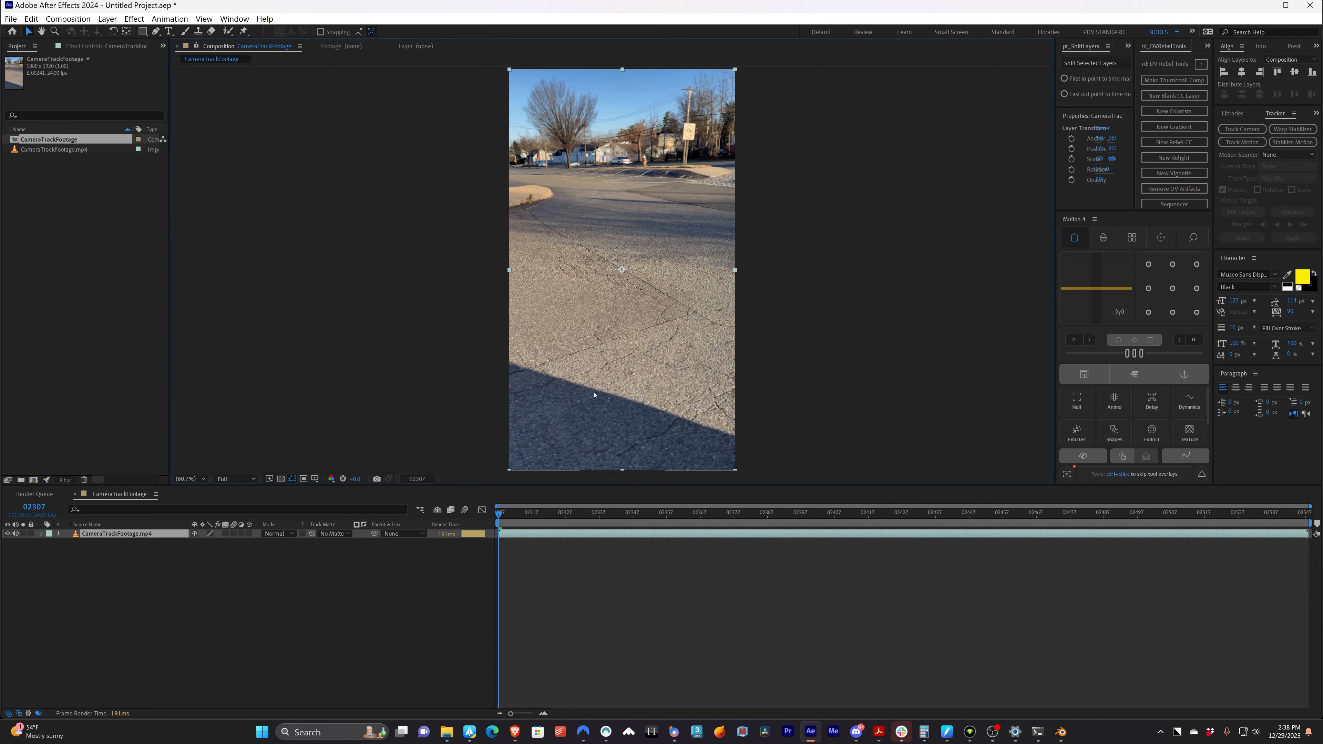
click(138, 565)
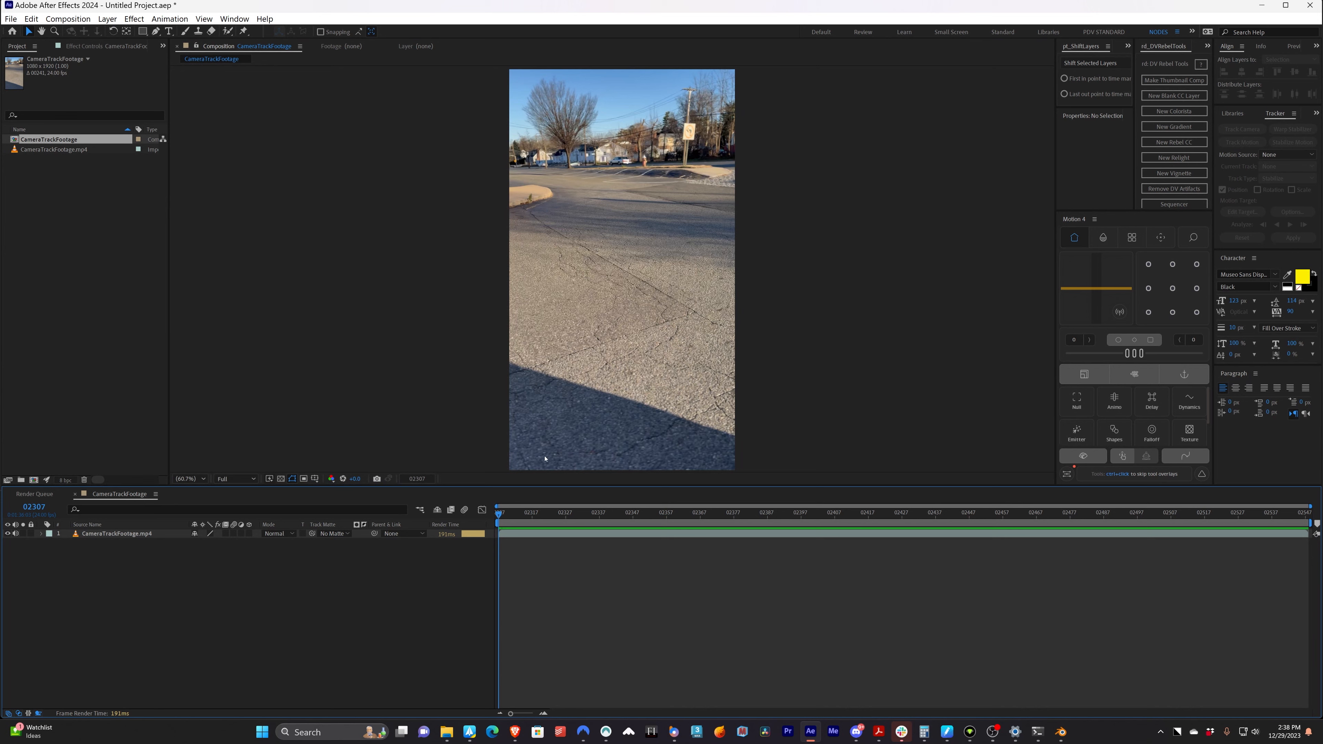
right_click(614, 305)
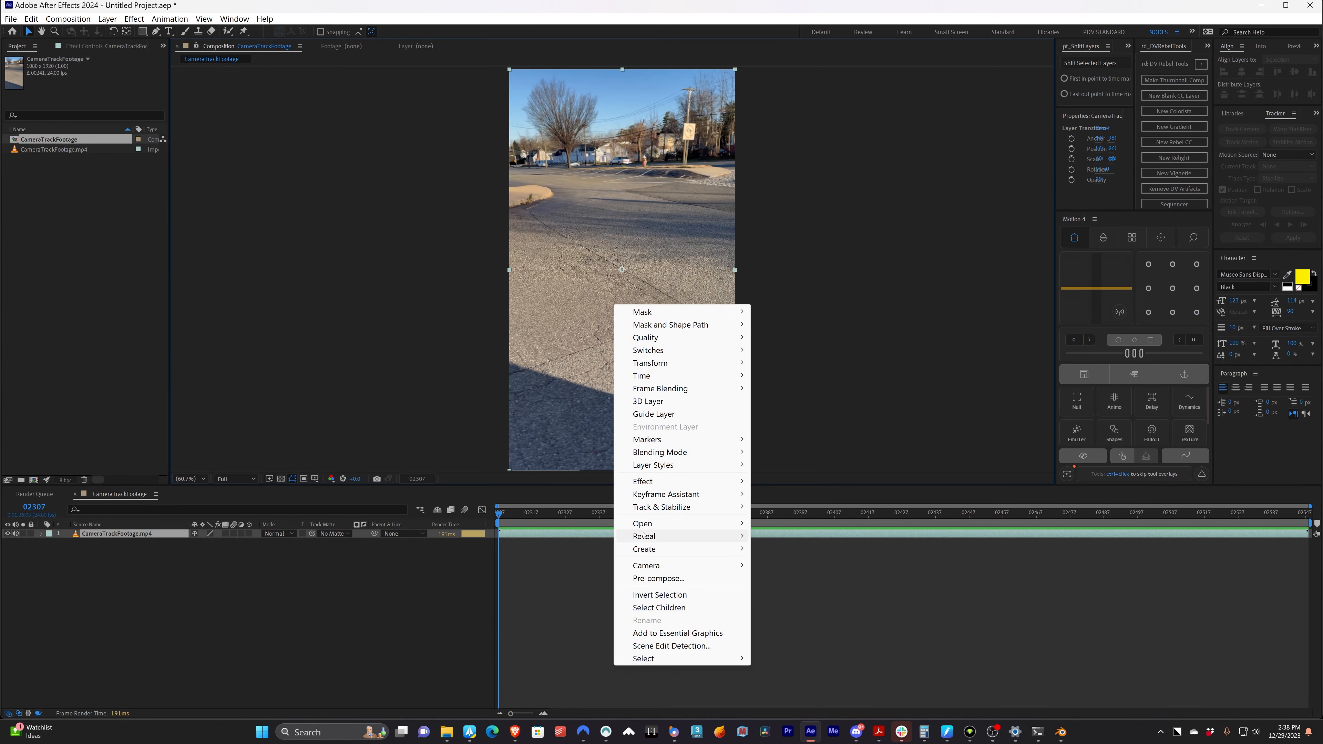
mouse_move(677, 507)
click(792, 507)
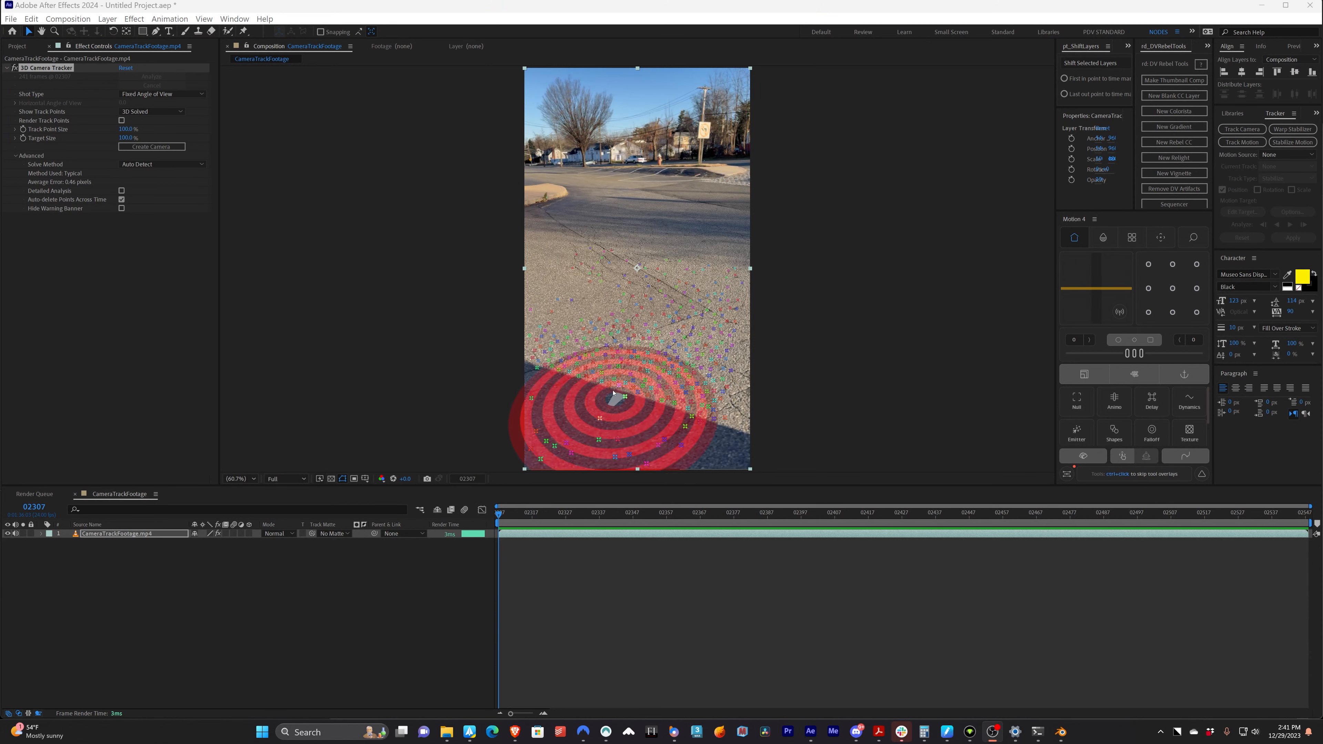
- Select three solved track points on the asphalt around the crack, with the target lying flat on the ground, and open their creation options
key(slash)
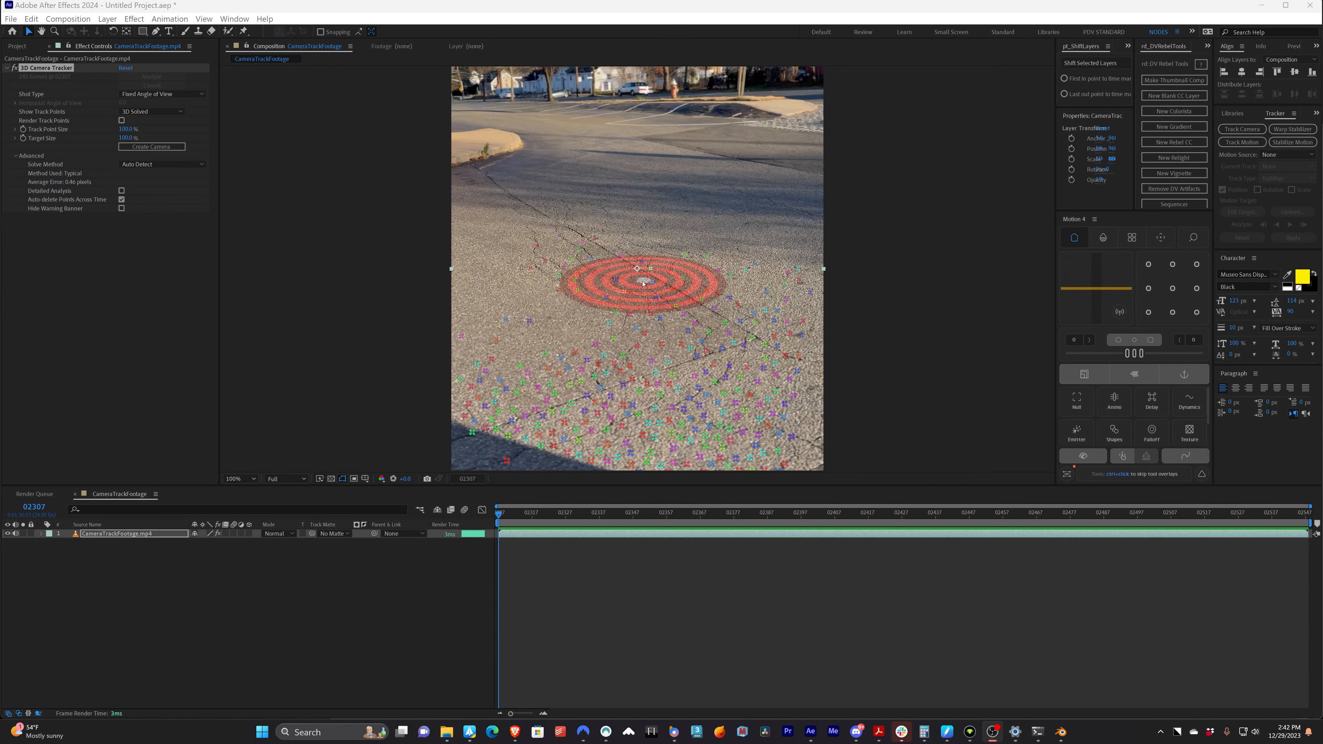
click(643, 283)
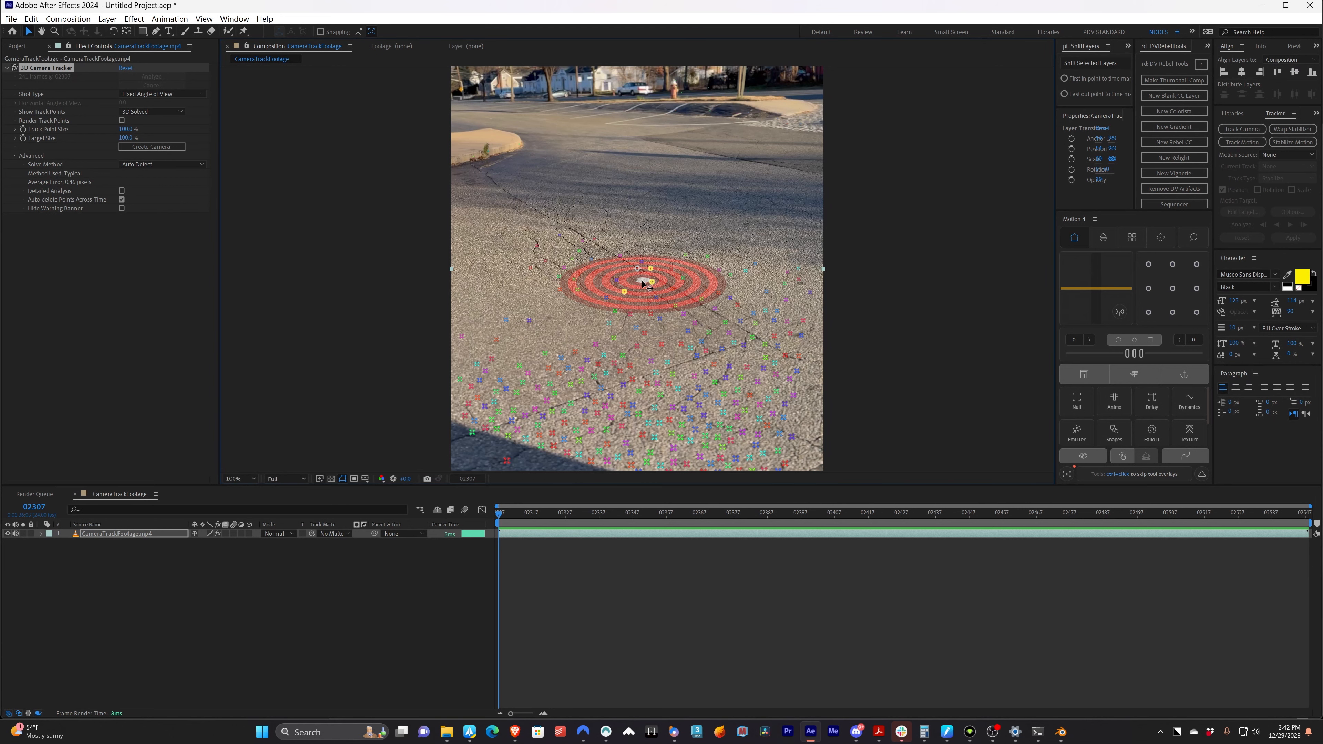
scroll(643, 282, up, 1)
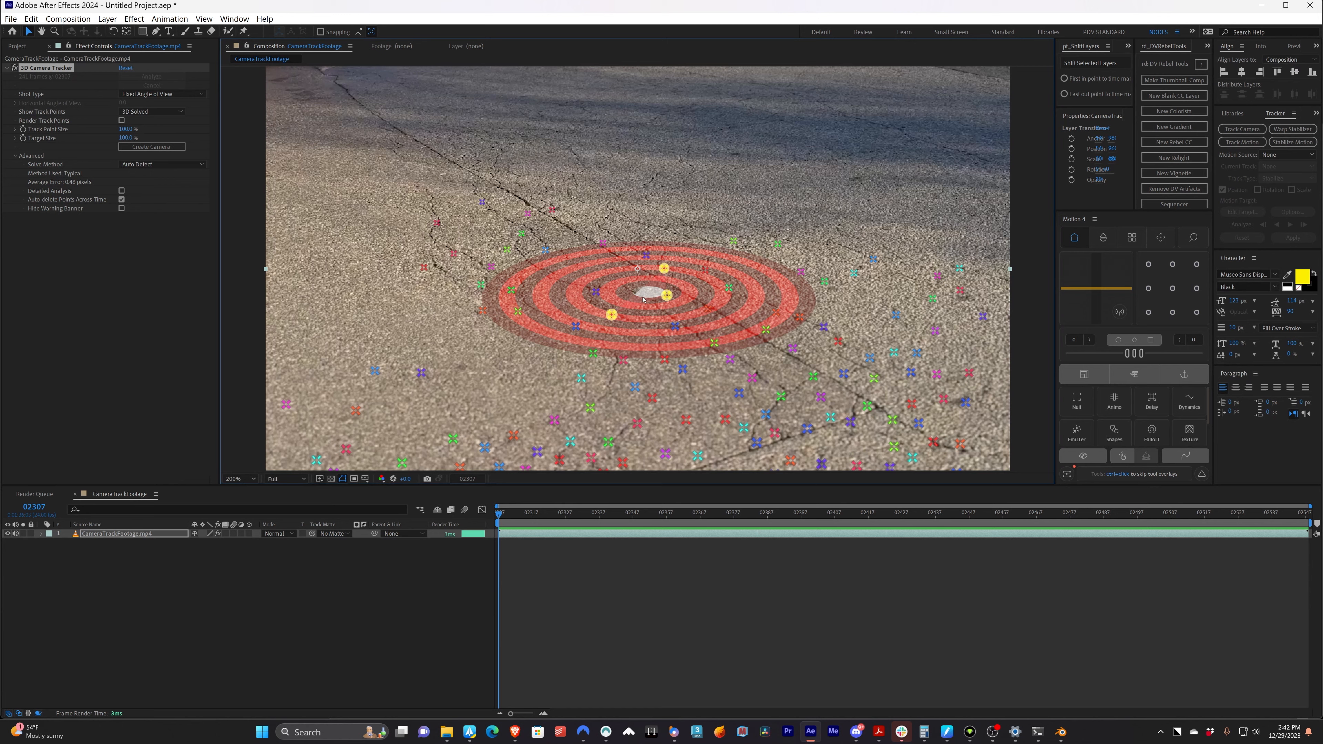
scroll(641, 298, down, 1)
scroll(641, 298, up, 1)
mouse_move(562, 166)
mouse_down()
mouse_move(403, 209)
mouse_move(391, 336)
mouse_move(495, 389)
mouse_move(675, 406)
mouse_move(782, 372)
mouse_move(836, 260)
mouse_move(548, 167)
mouse_move(499, 176)
mouse_up()
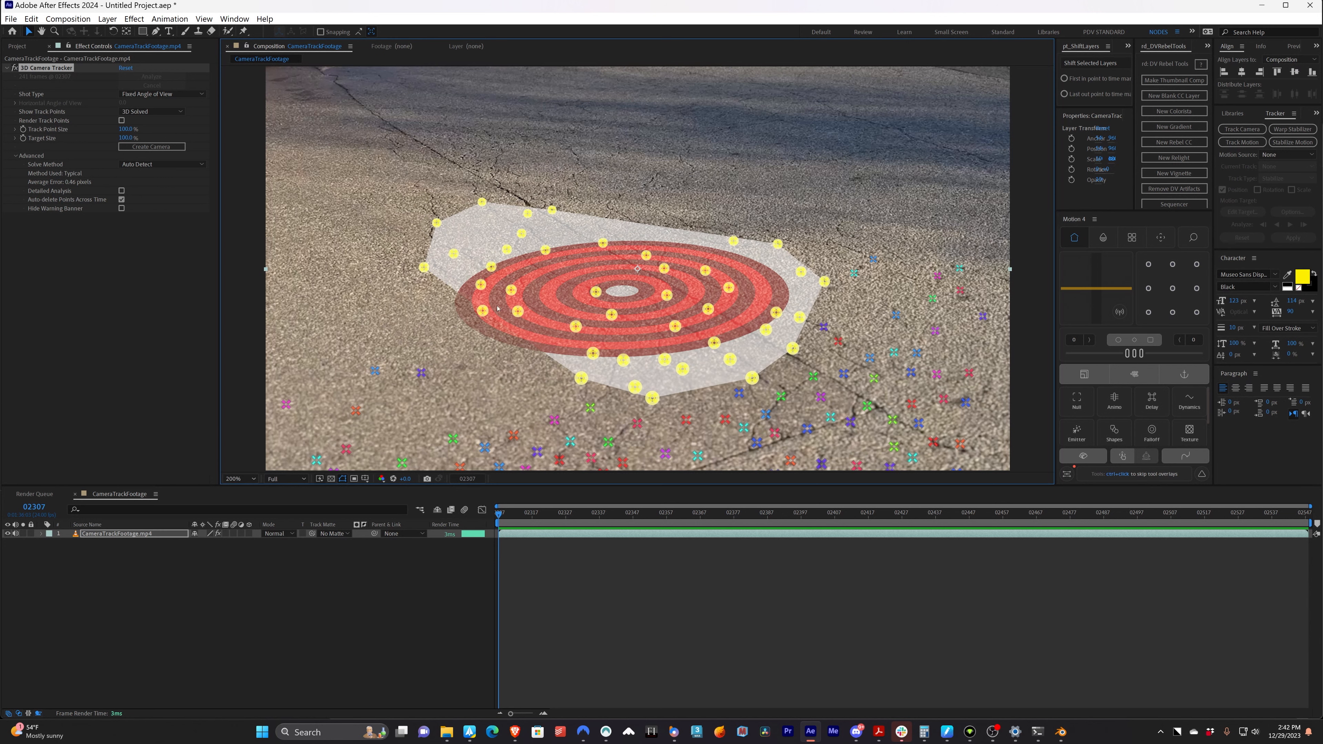
click(645, 293)
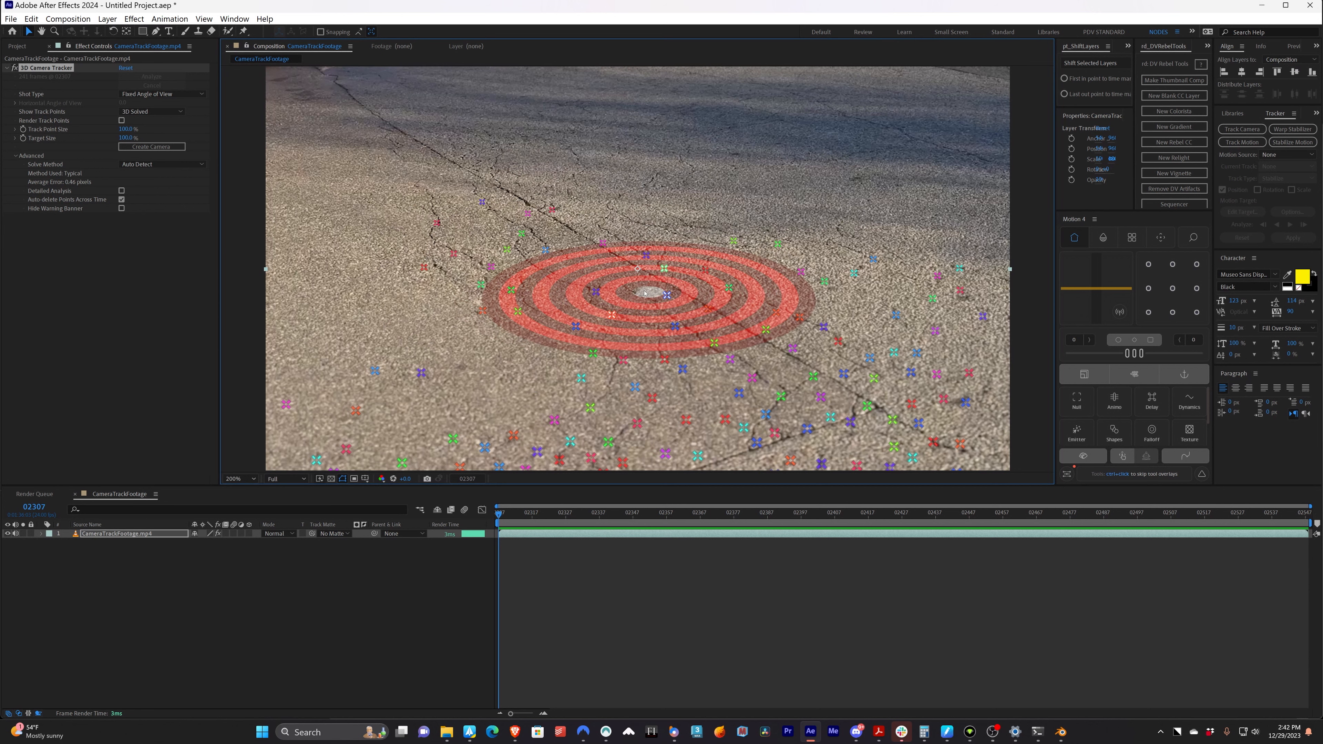
click(646, 294)
right_click(650, 296)
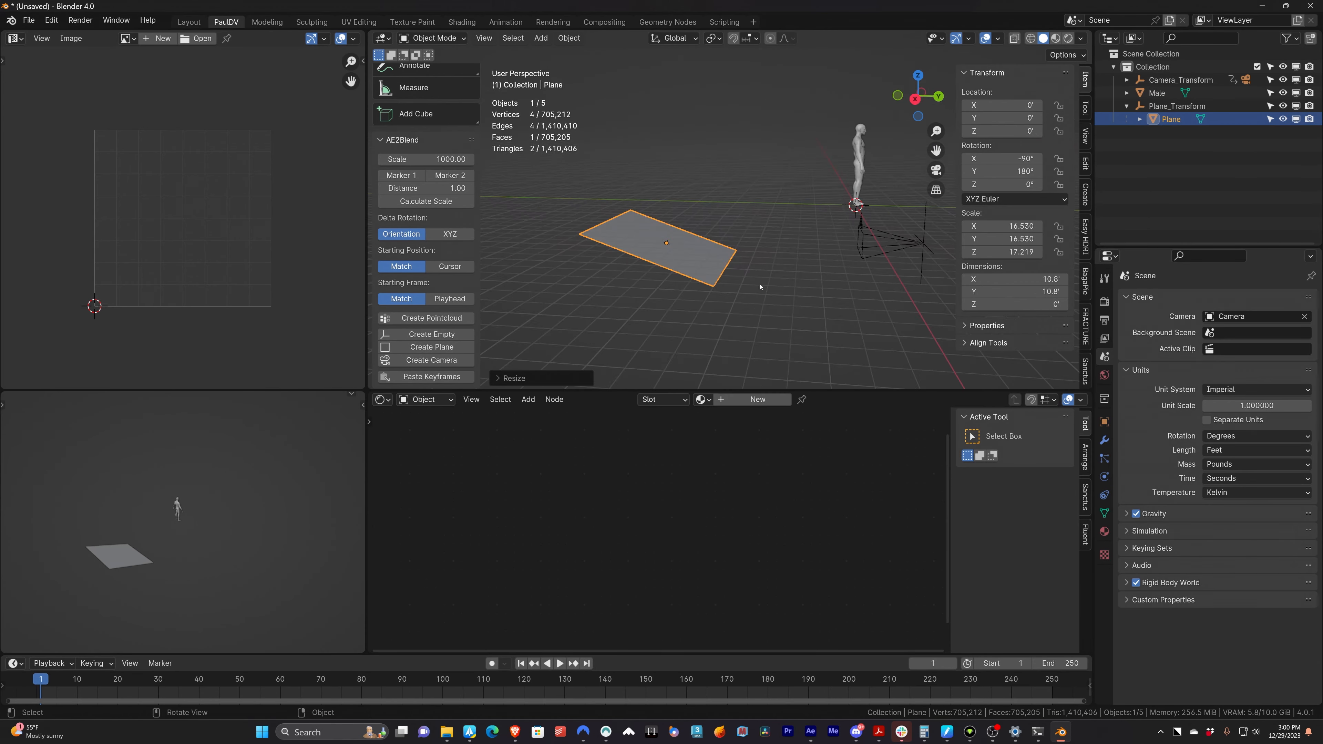
- Switch to Blender and examine the imported camera and ground plane beside the male figure, along with the camera, render and output properties
middle_drag(760, 287, 760, 235)
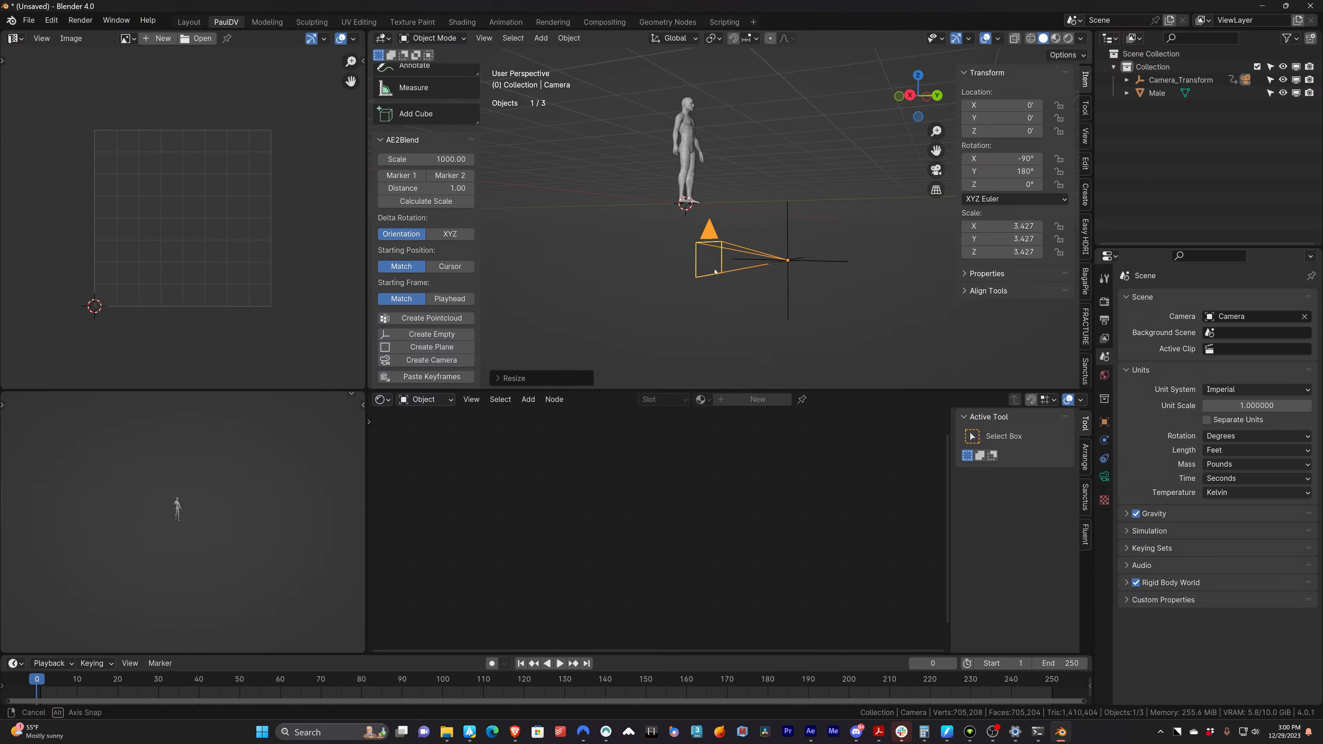
mouse_move(722, 325)
middle_down()
mouse_move(700, 272)
mouse_move(638, 294)
mouse_move(717, 307)
middle_up()
click(849, 249)
key(KP_0)
middle_drag(609, 344, 715, 319)
scroll(715, 319, down, 4)
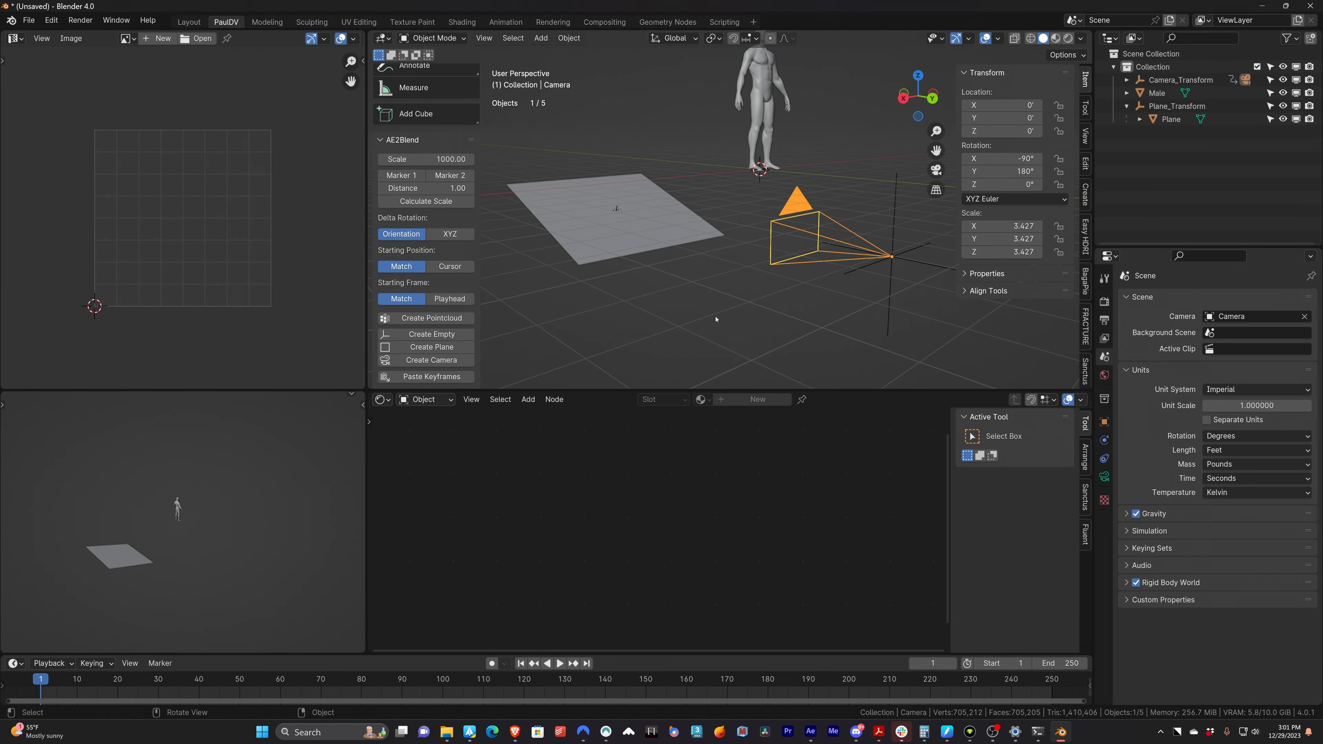
click(1104, 476)
click(1105, 302)
click(1105, 320)
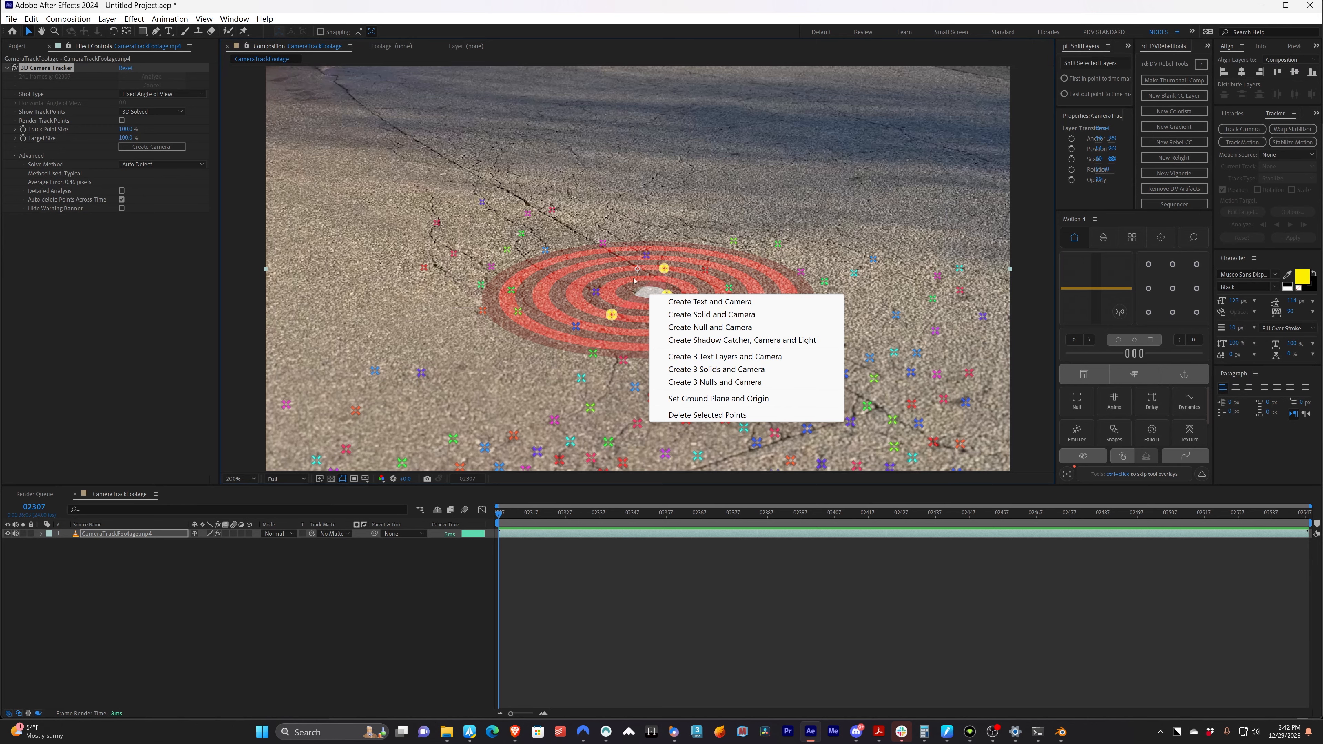
- Back in After Effects, set the ground plane and origin from the selected track points and create a solid and camera there
click(691, 399)
right_click(652, 288)
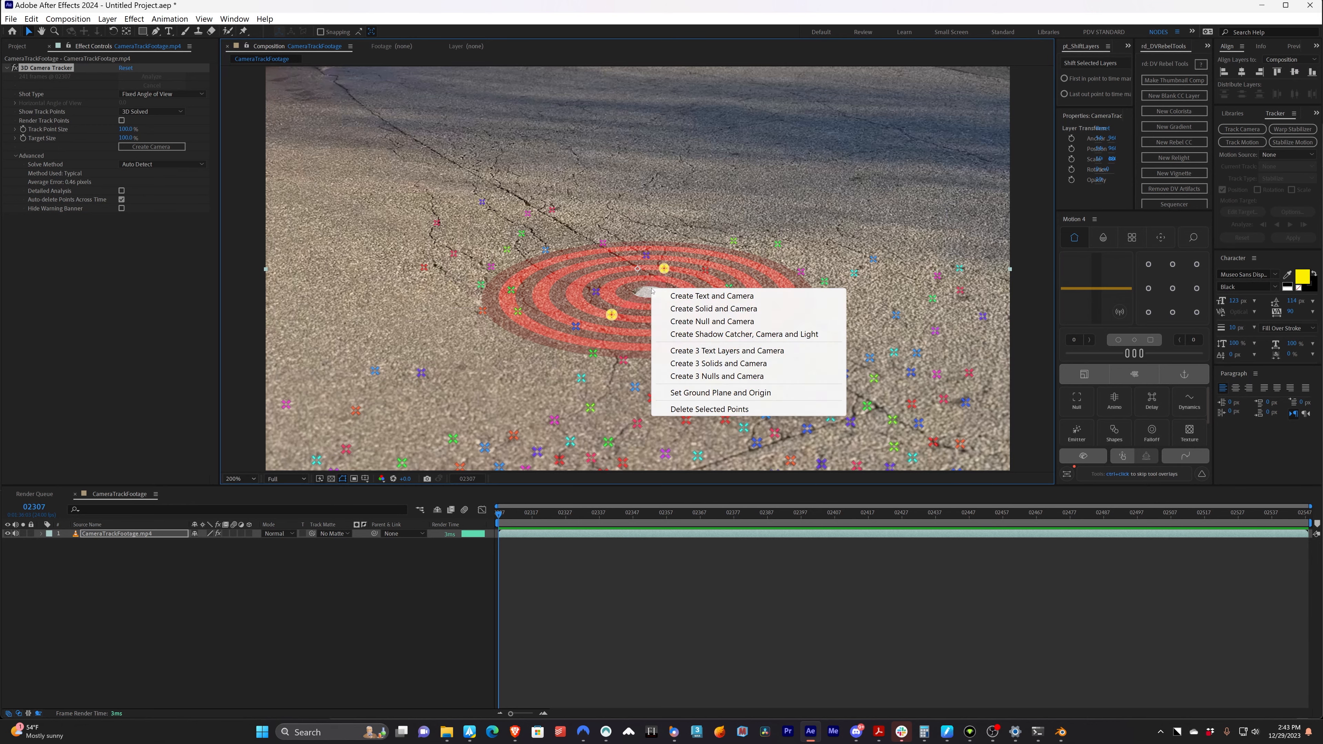
click(706, 310)
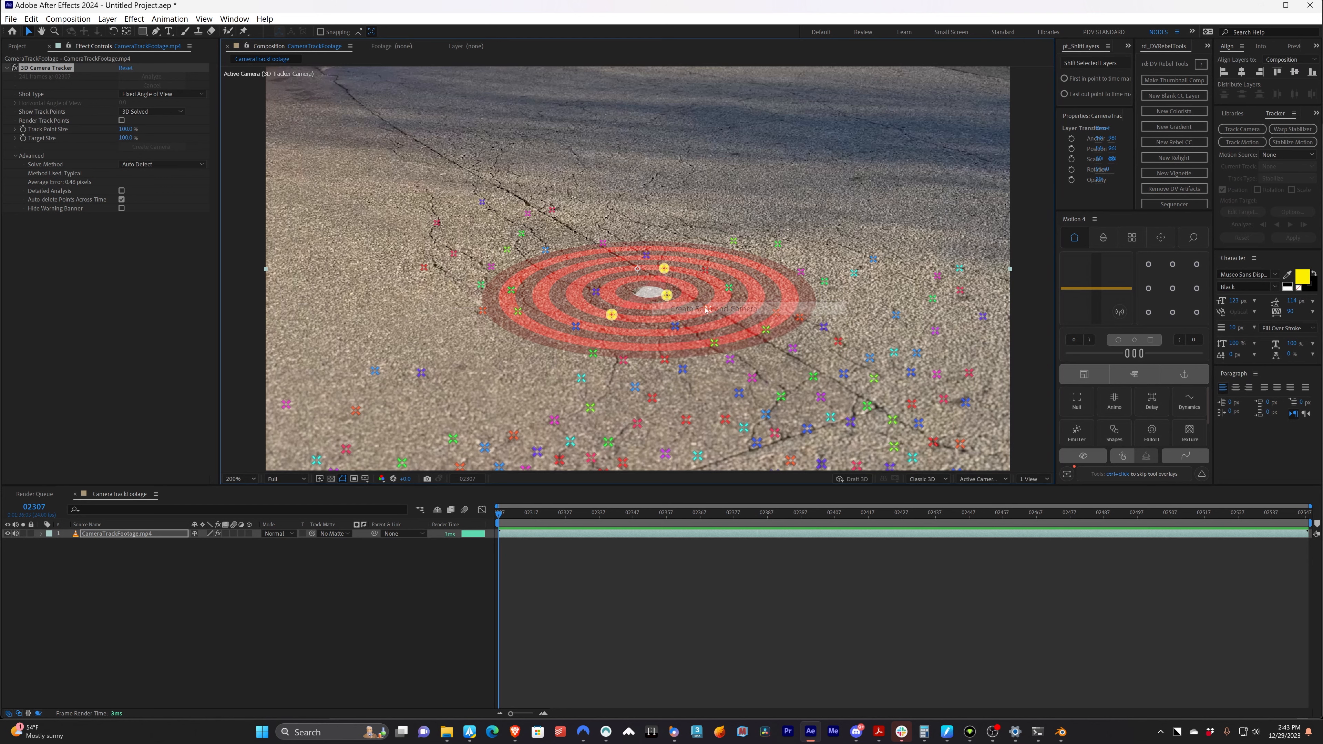
- Create three nulls at the selected track points
right_click(650, 293)
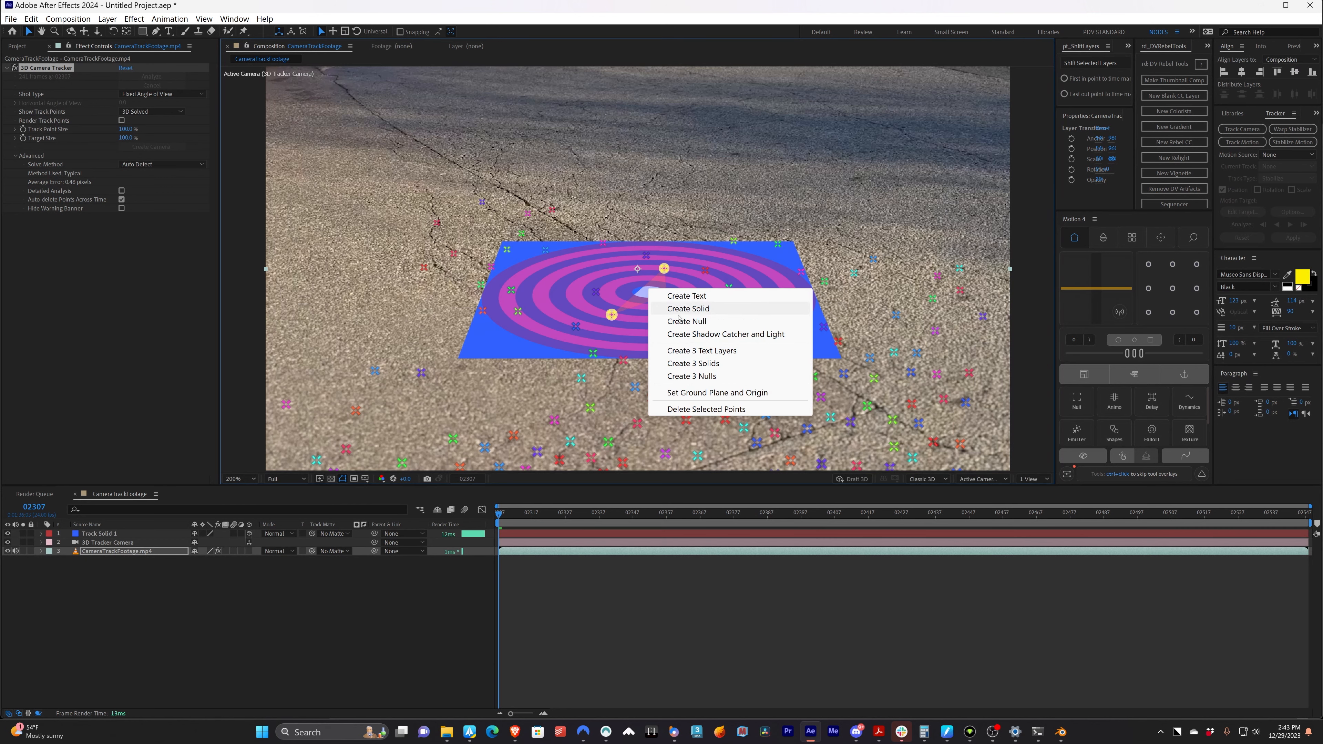
click(689, 376)
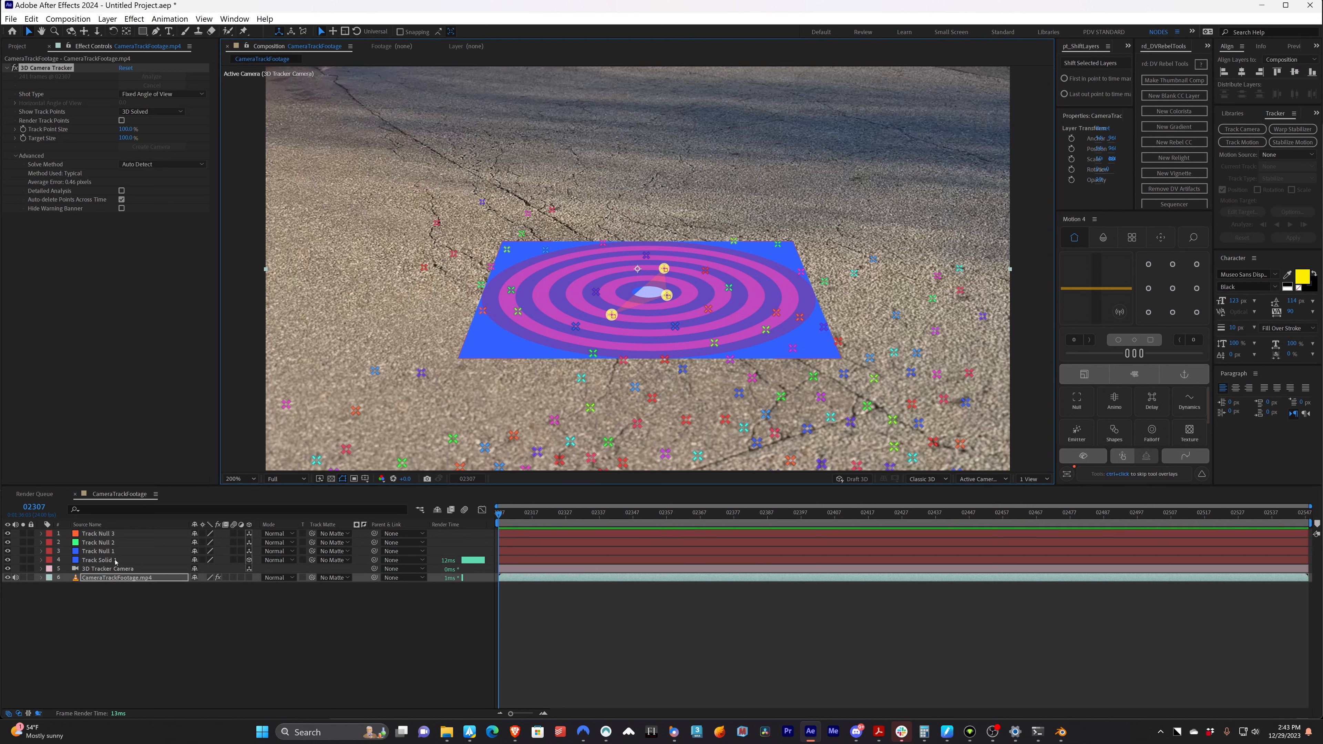
right_click(653, 287)
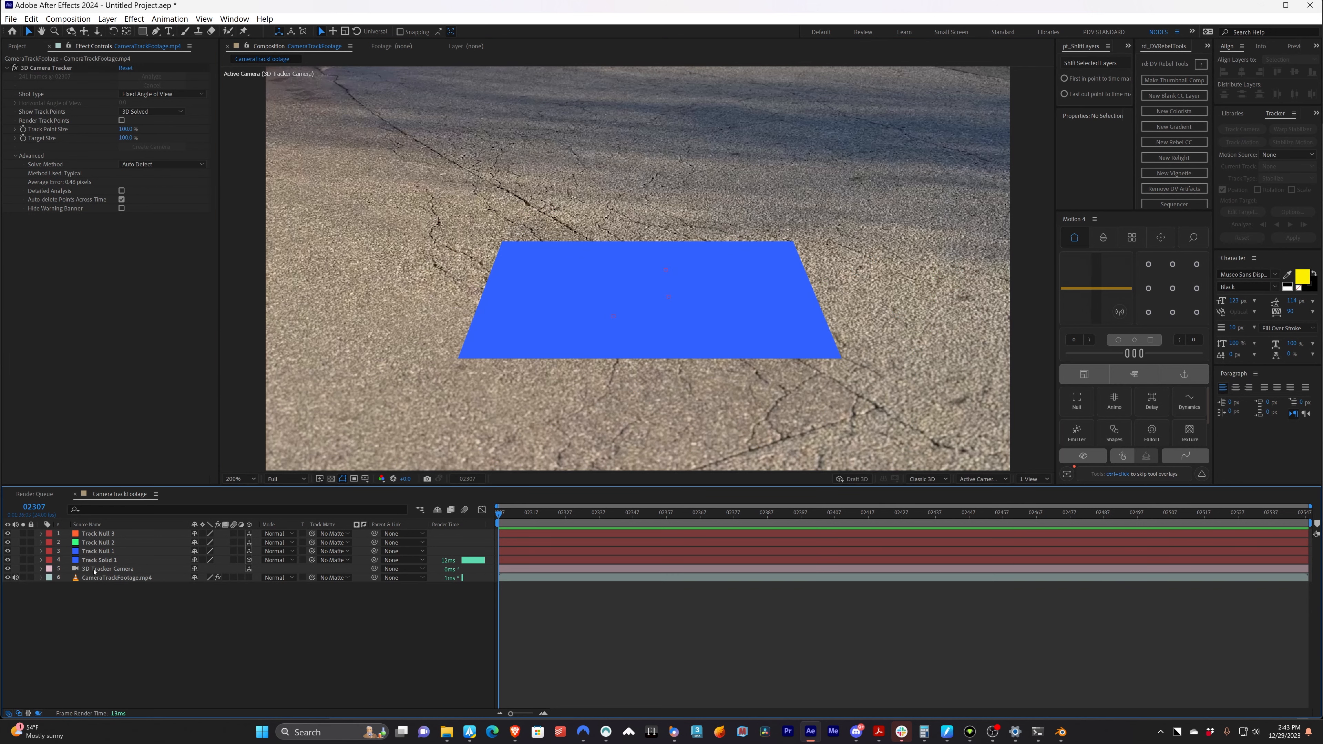
- Copy all Position and Orientation keyframes of the 3D Tracker Camera layer
click(94, 571)
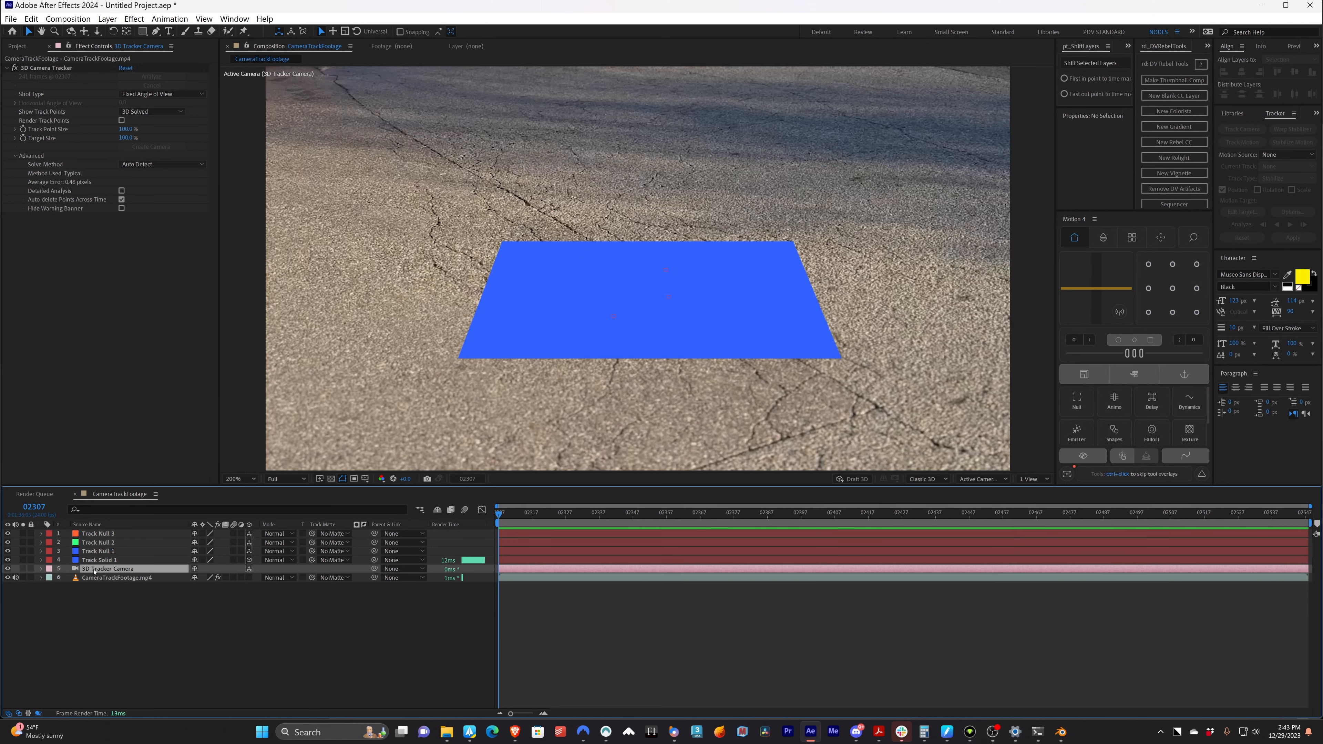
key(u)
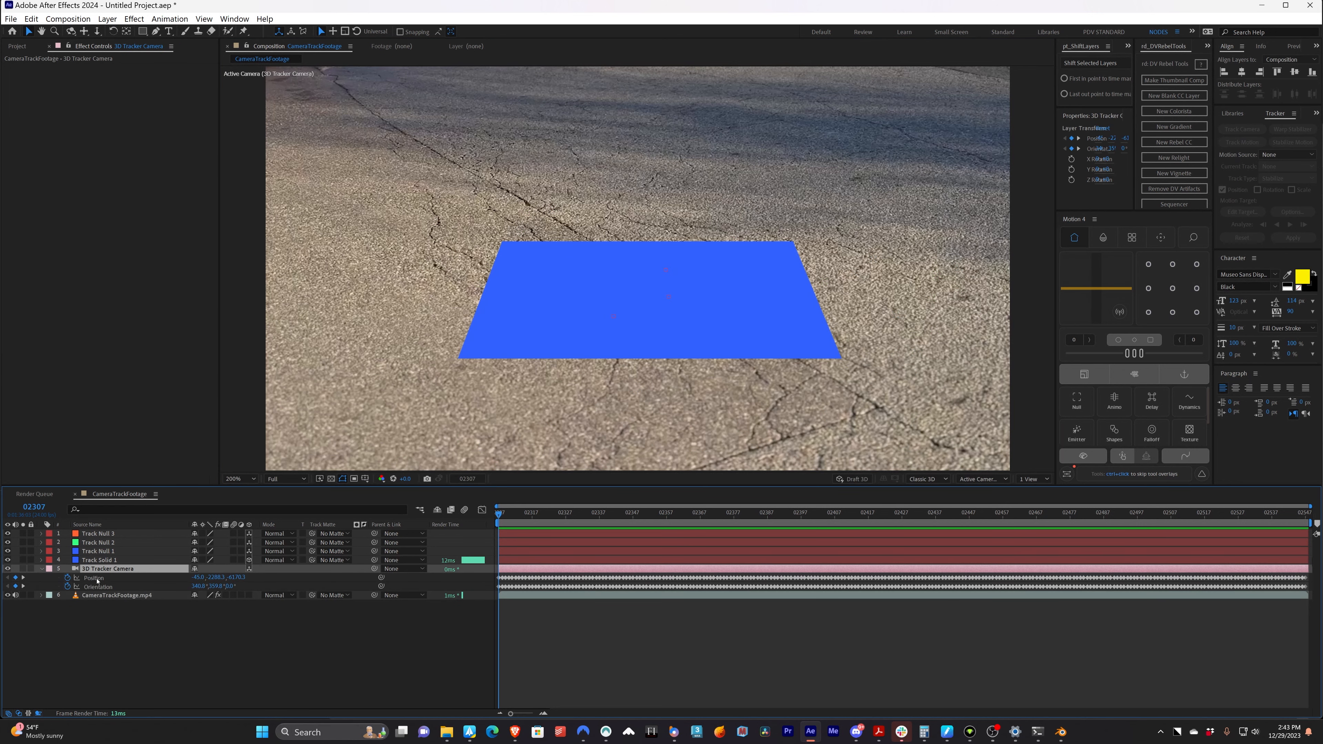
click(41, 571)
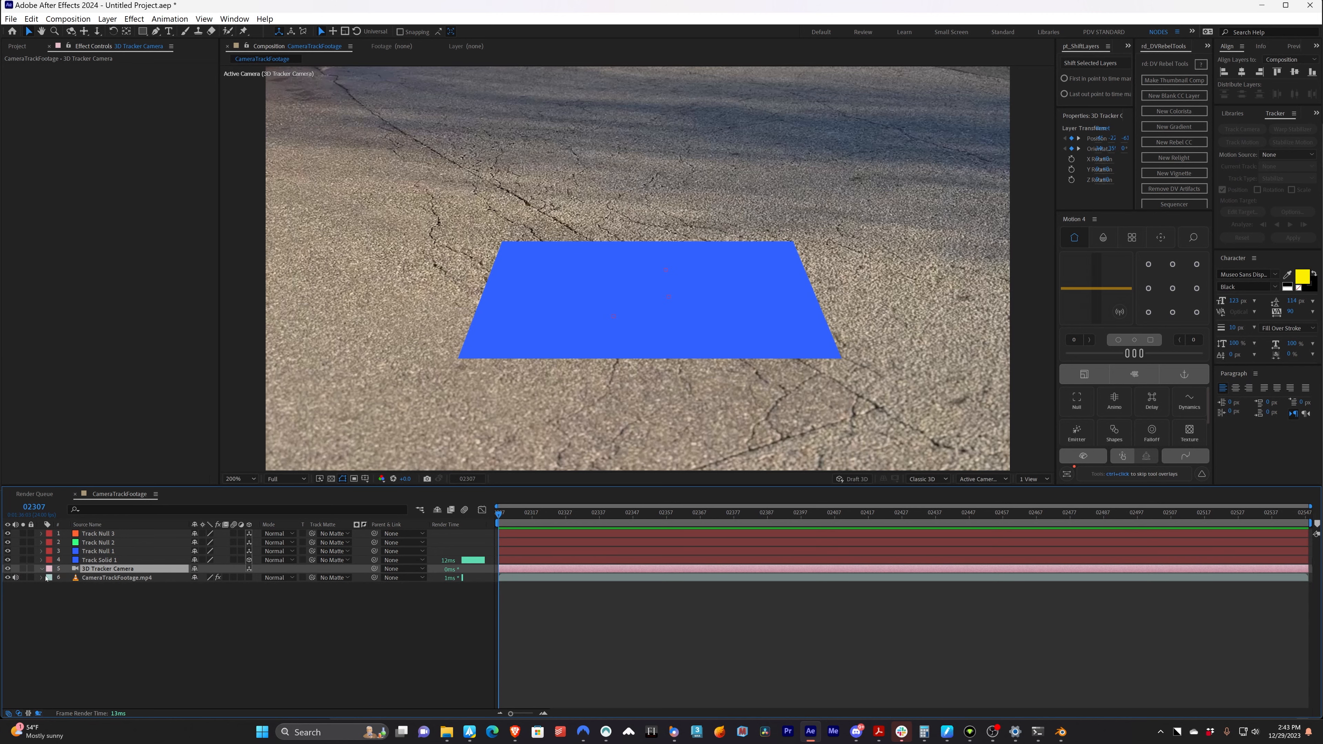
click(42, 569)
click(94, 586)
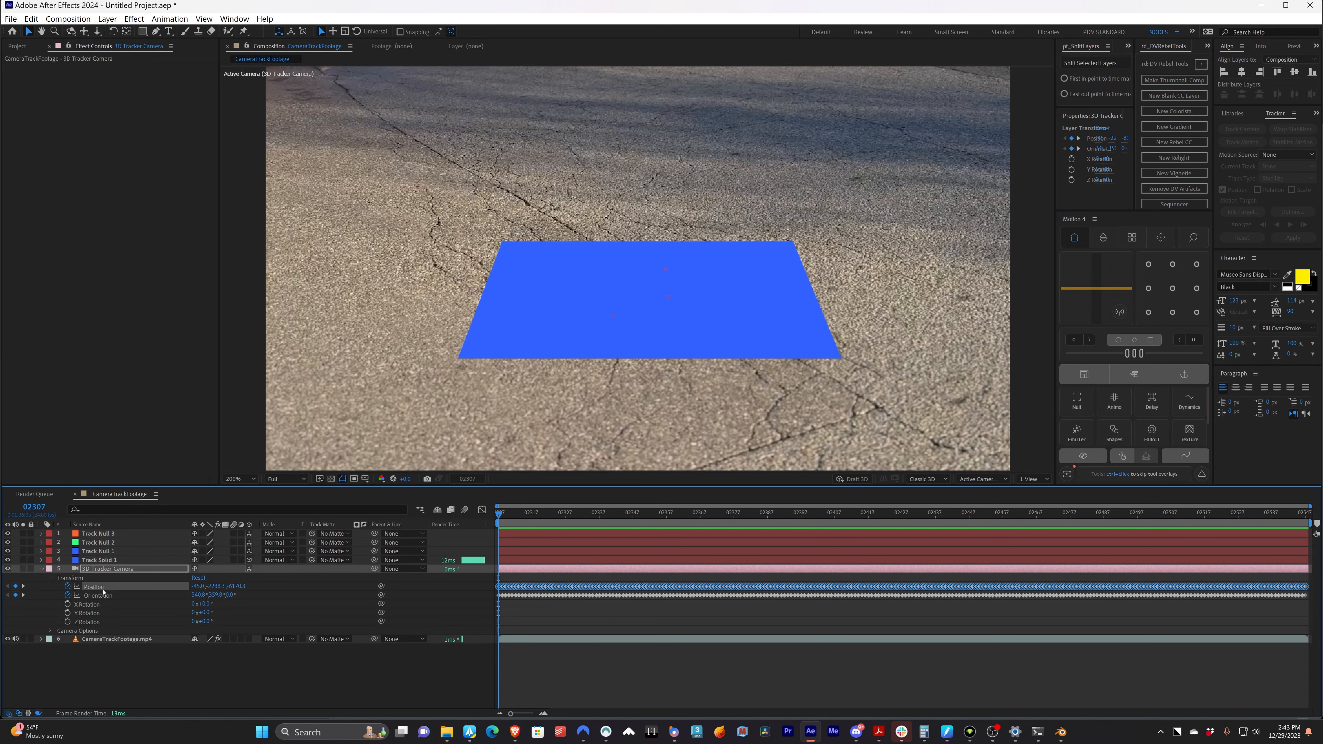
shift+click(105, 598)
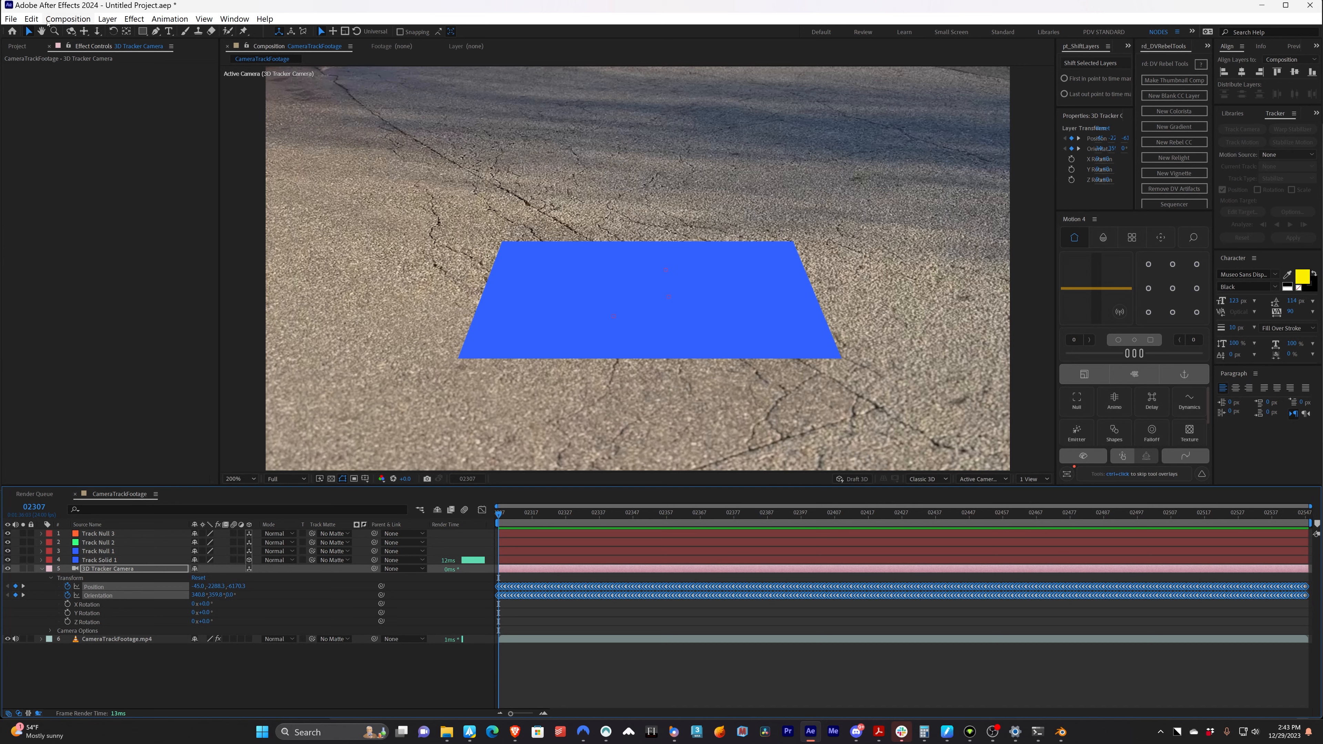
click(32, 19)
click(54, 87)
- Switch to Blender and expand the 3D viewport's tool area to reveal the AE2Blend settings
click(1061, 732)
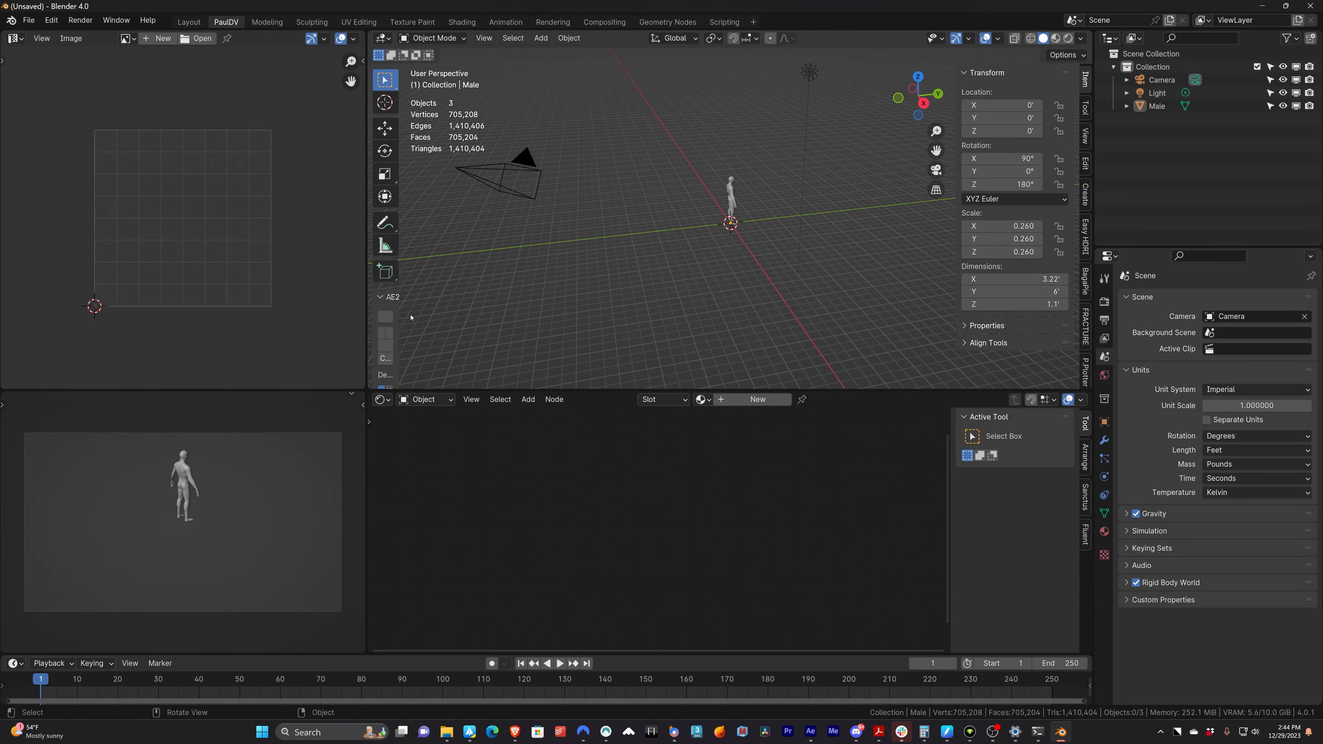
drag(398, 301, 433, 305)
scroll(433, 305, down, 5)
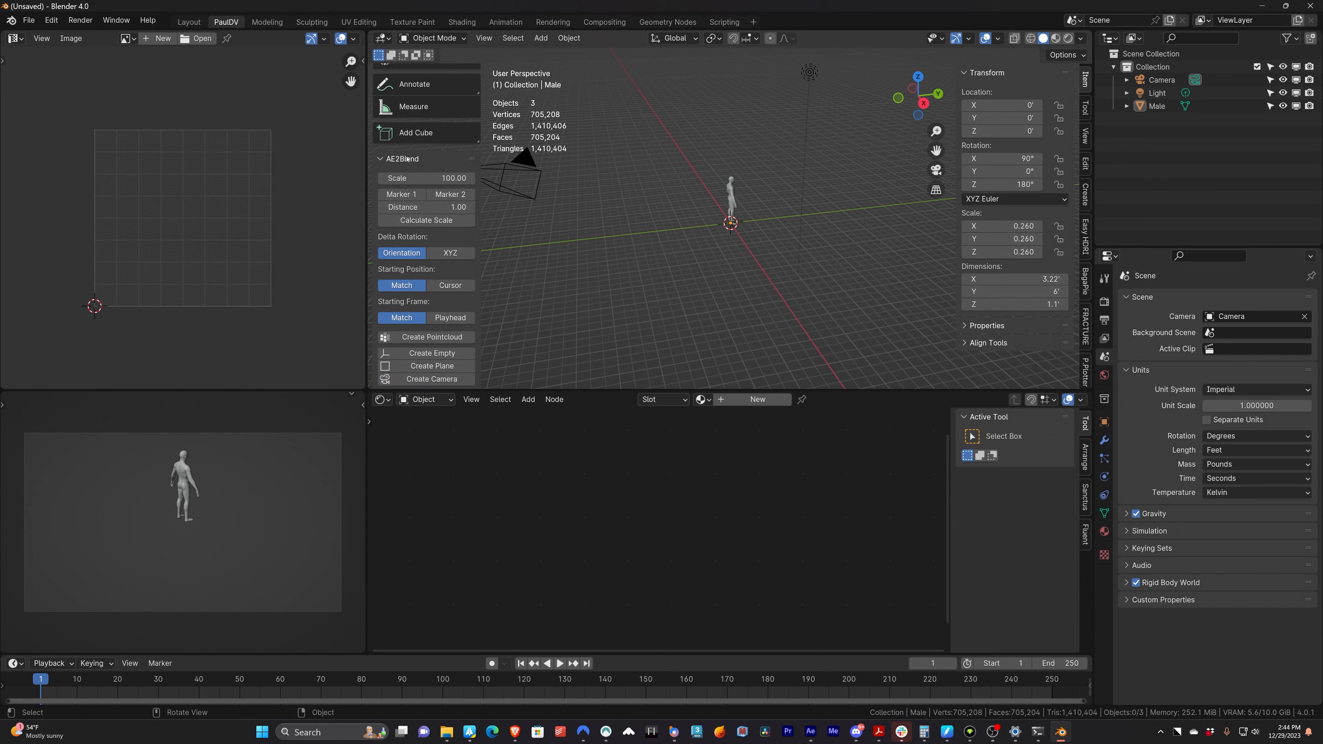
scroll(408, 302, down, 1)
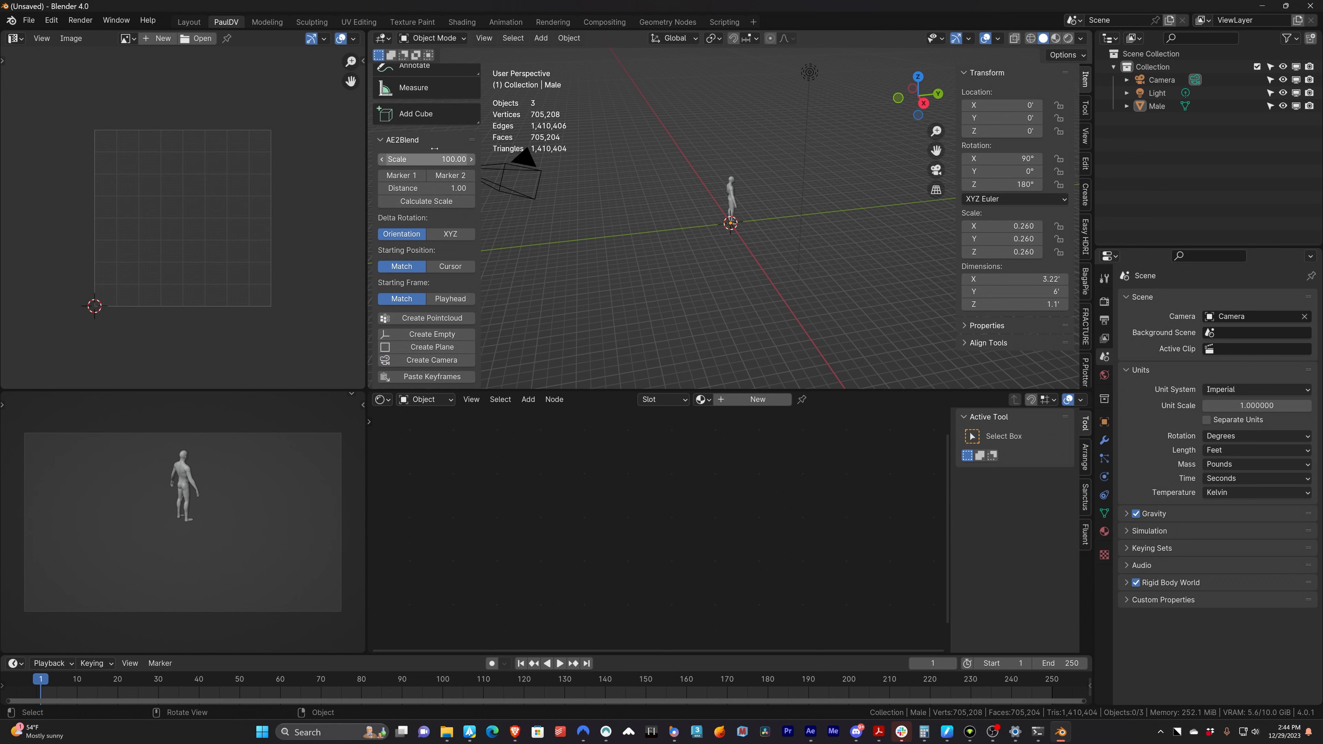
- Create an AE2Blend camera from the copied keyframes at scale 100, inspect its distance from the figure, and delete it
click(440, 360)
scroll(811, 224, down, 13)
scroll(776, 229, up, 1)
middle_drag(806, 335, 774, 306)
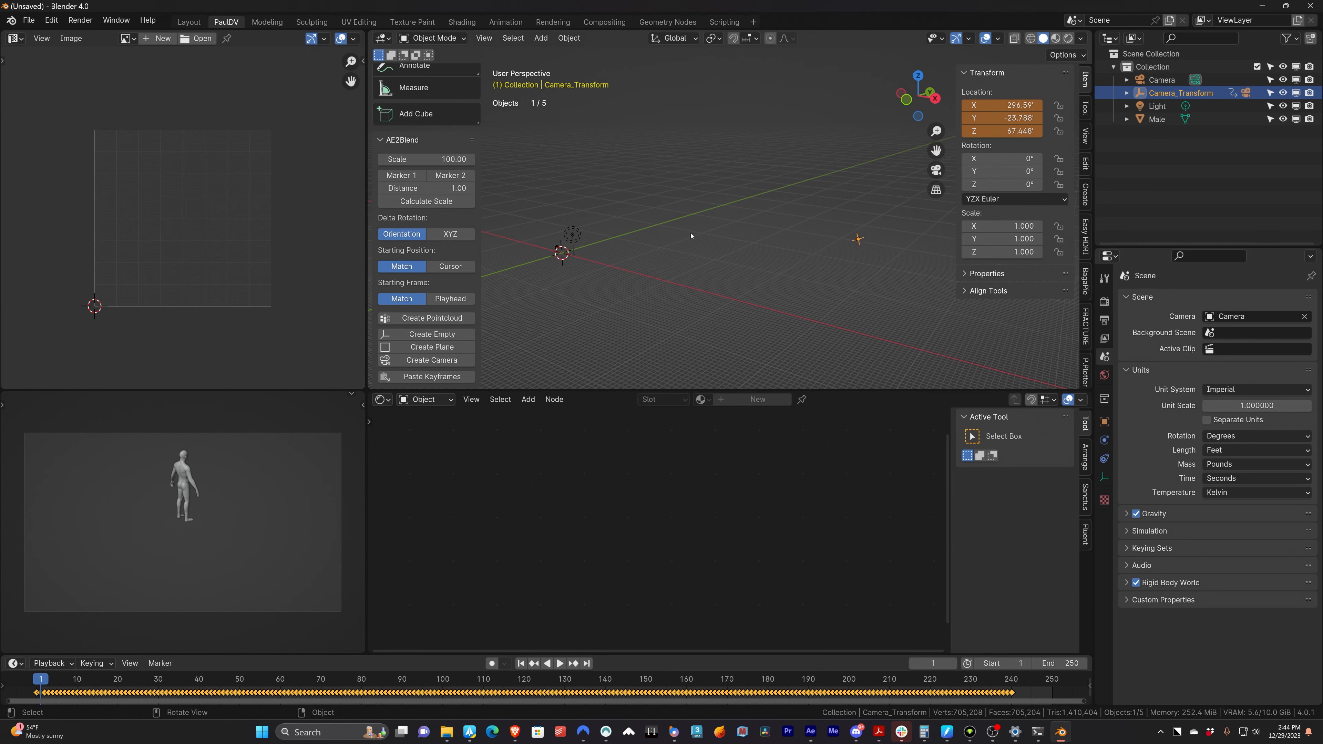
key(Delete)
middle_drag(667, 325, 587, 241)
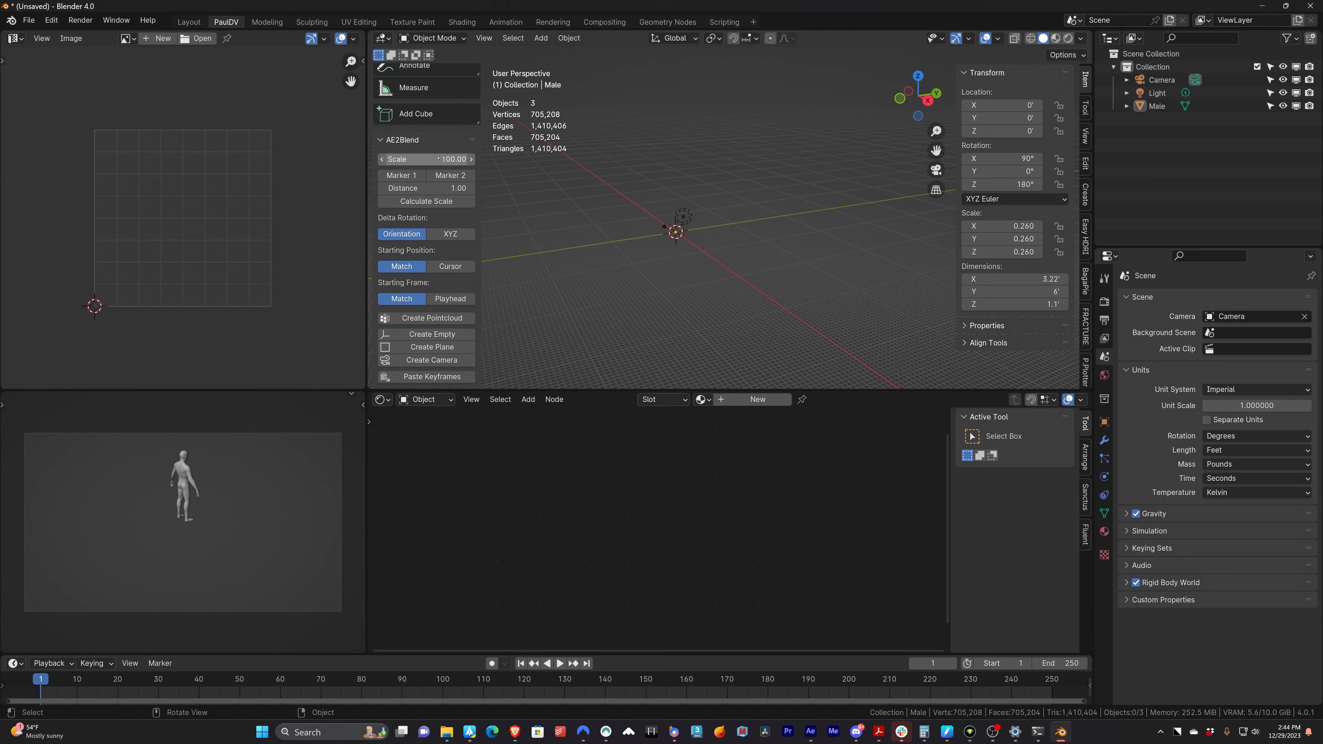
- Set the AE2Blend scale to 1000 and create the animated camera from the copied keyframes
click(411, 159)
text(1000)
key(Return)
click(413, 361)
scroll(698, 292, up, 4)
shift+middle_drag(690, 247, 598, 288)
click(604, 298)
scroll(622, 280, up, 4)
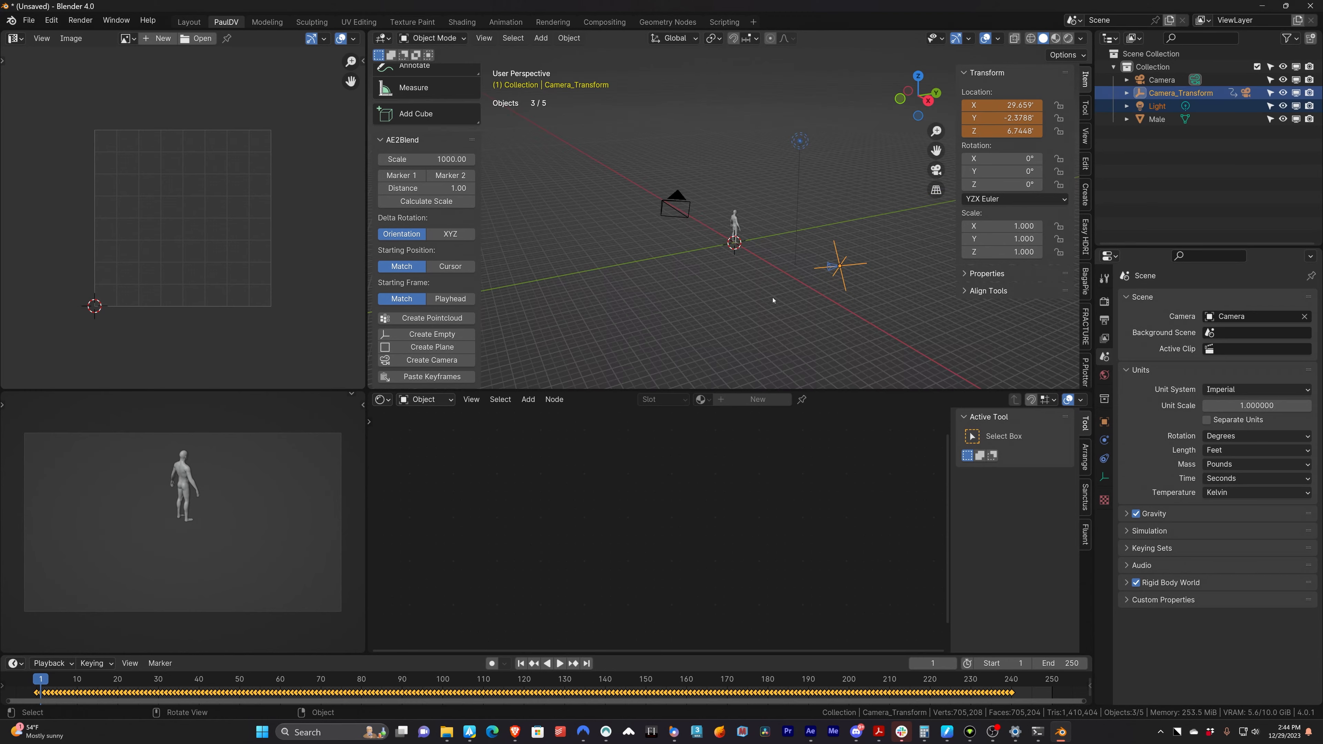
mouse_move(774, 299)
middle_down()
mouse_move(832, 288)
mouse_move(781, 290)
middle_up()
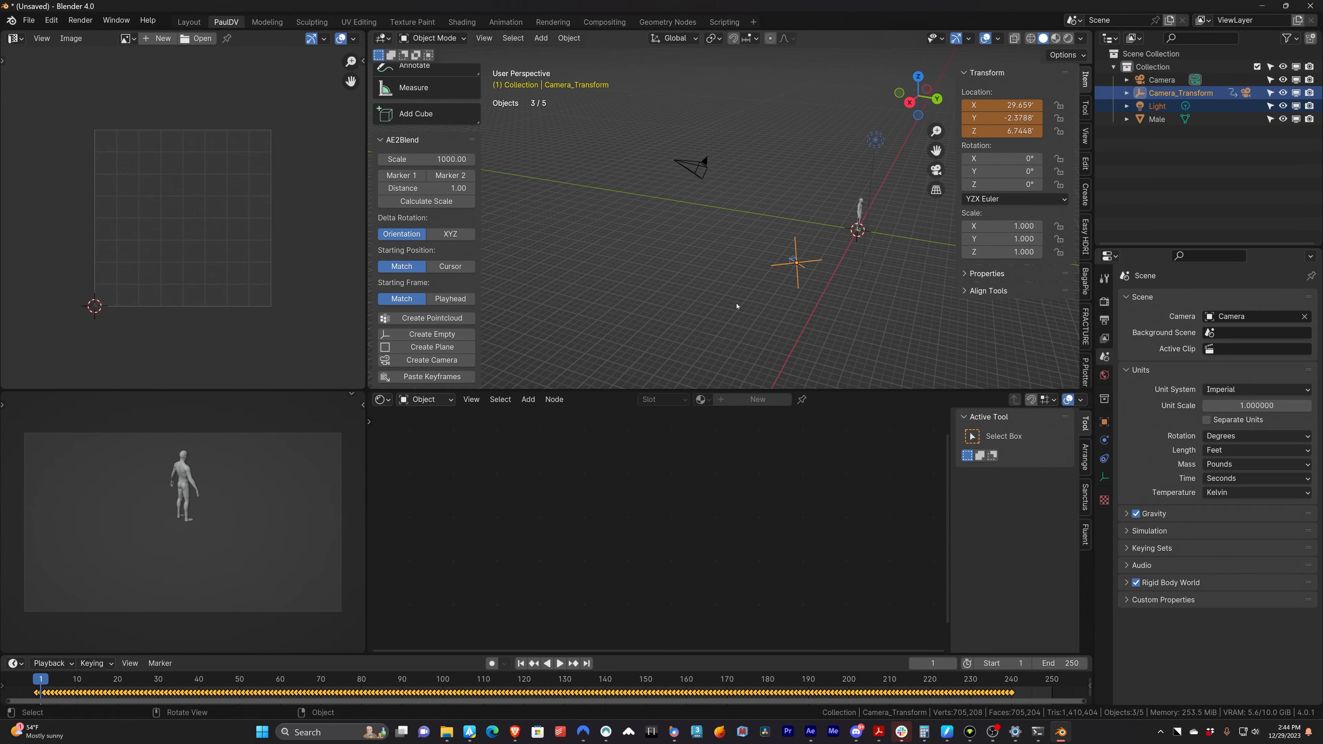
click(781, 290)
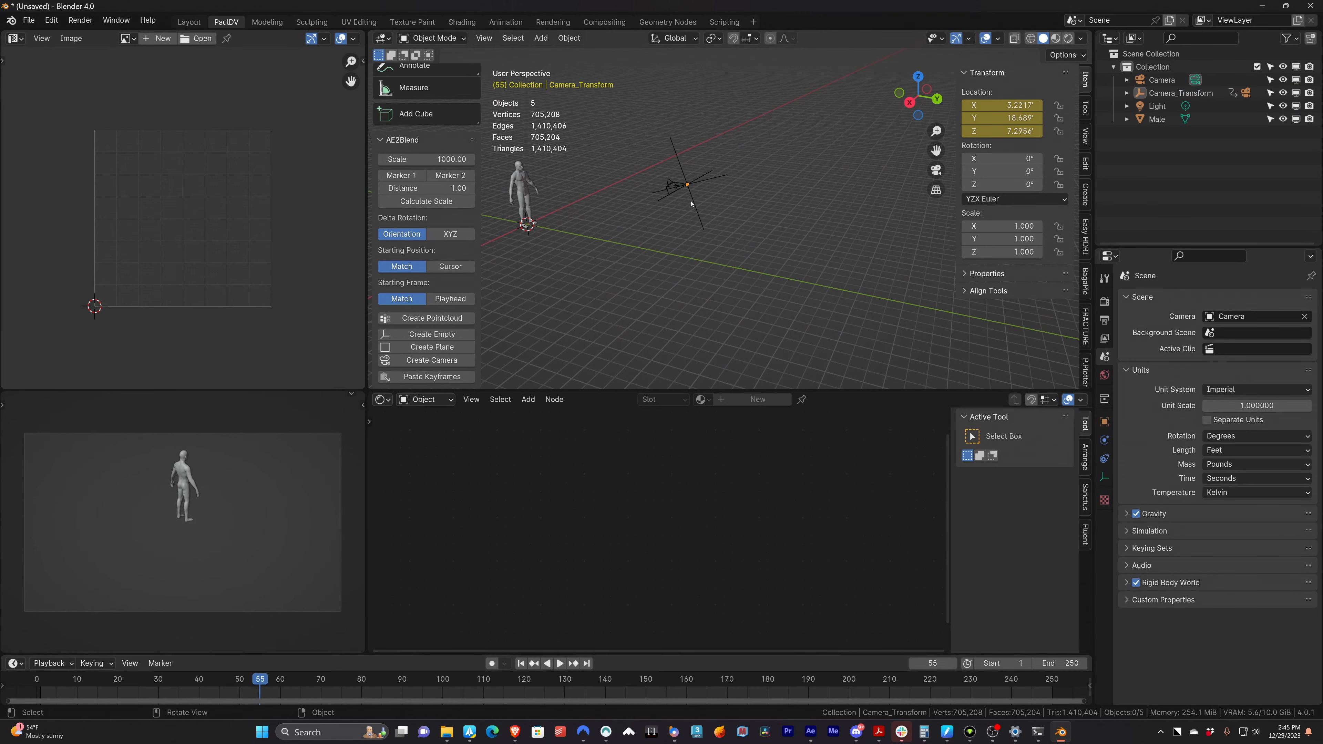
- Scale the imported camera object up to about 3.55 so it is easier to see and select beside its parent empty
click(673, 183)
key(s)
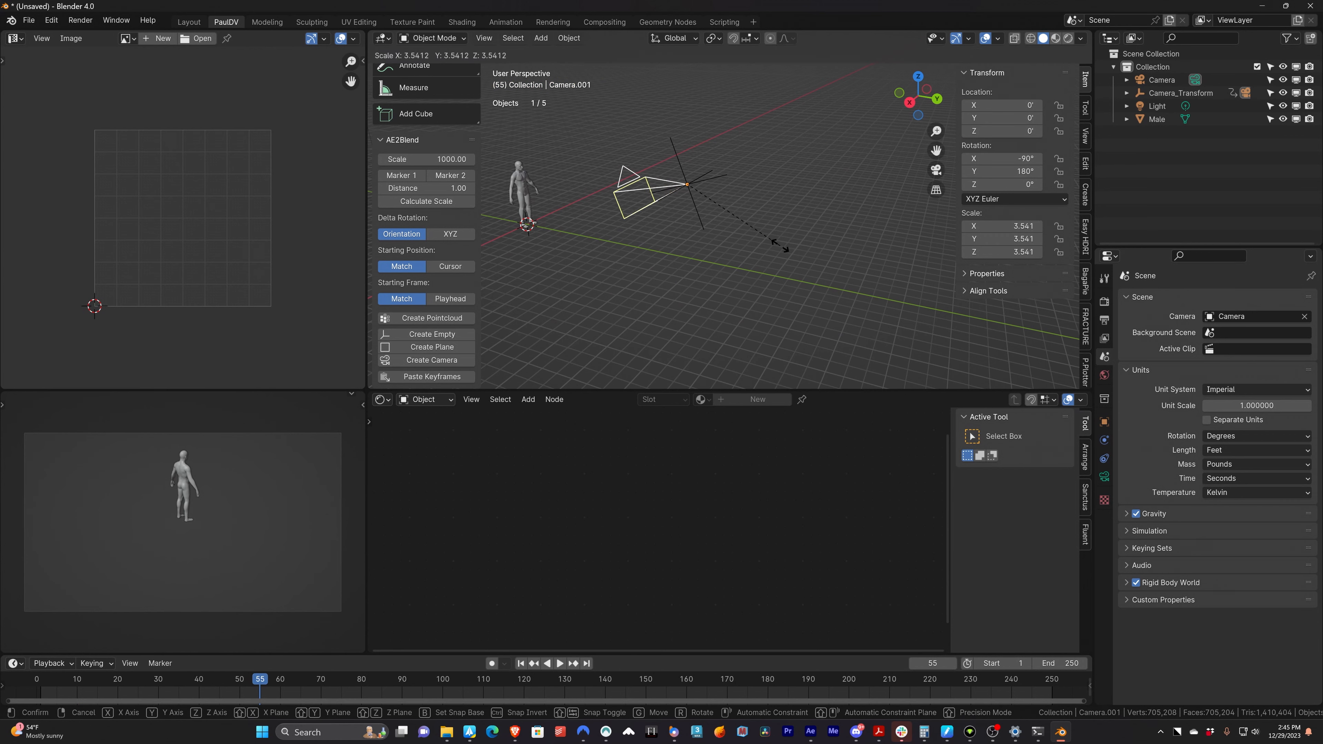
click(781, 246)
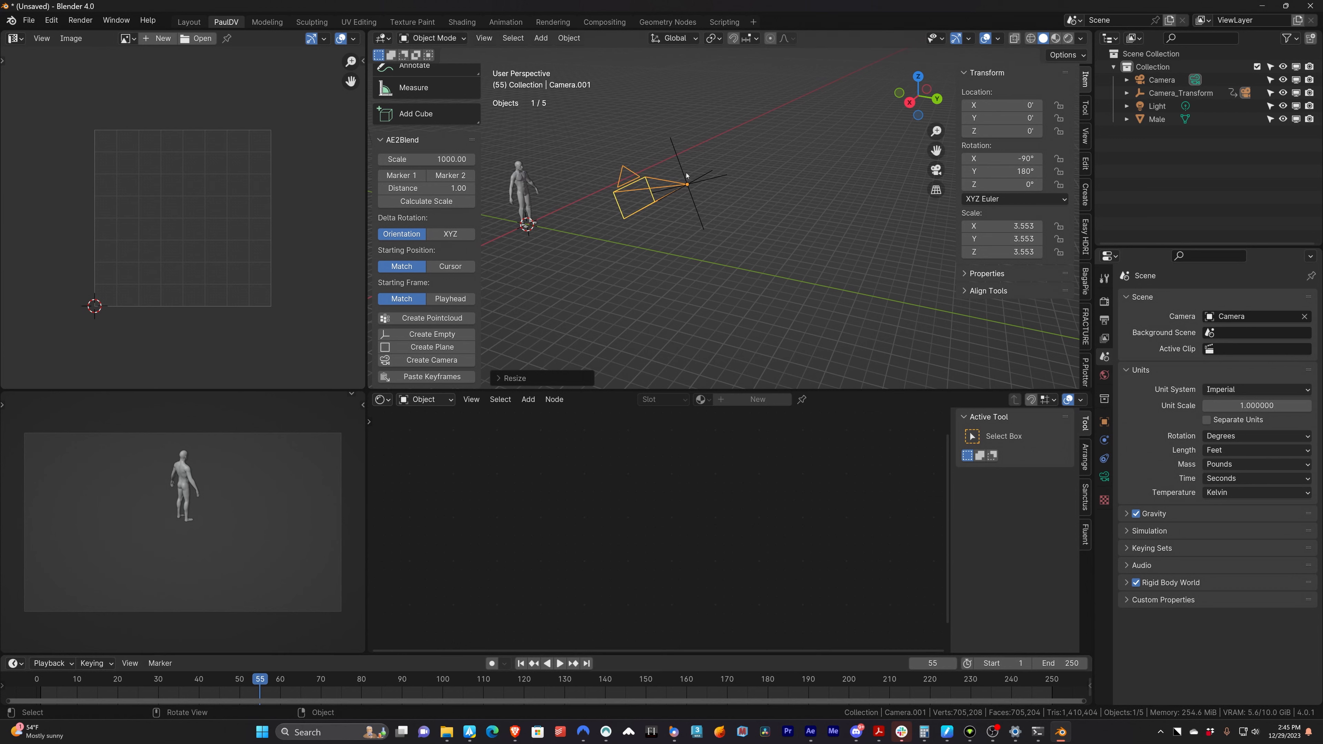
click(675, 169)
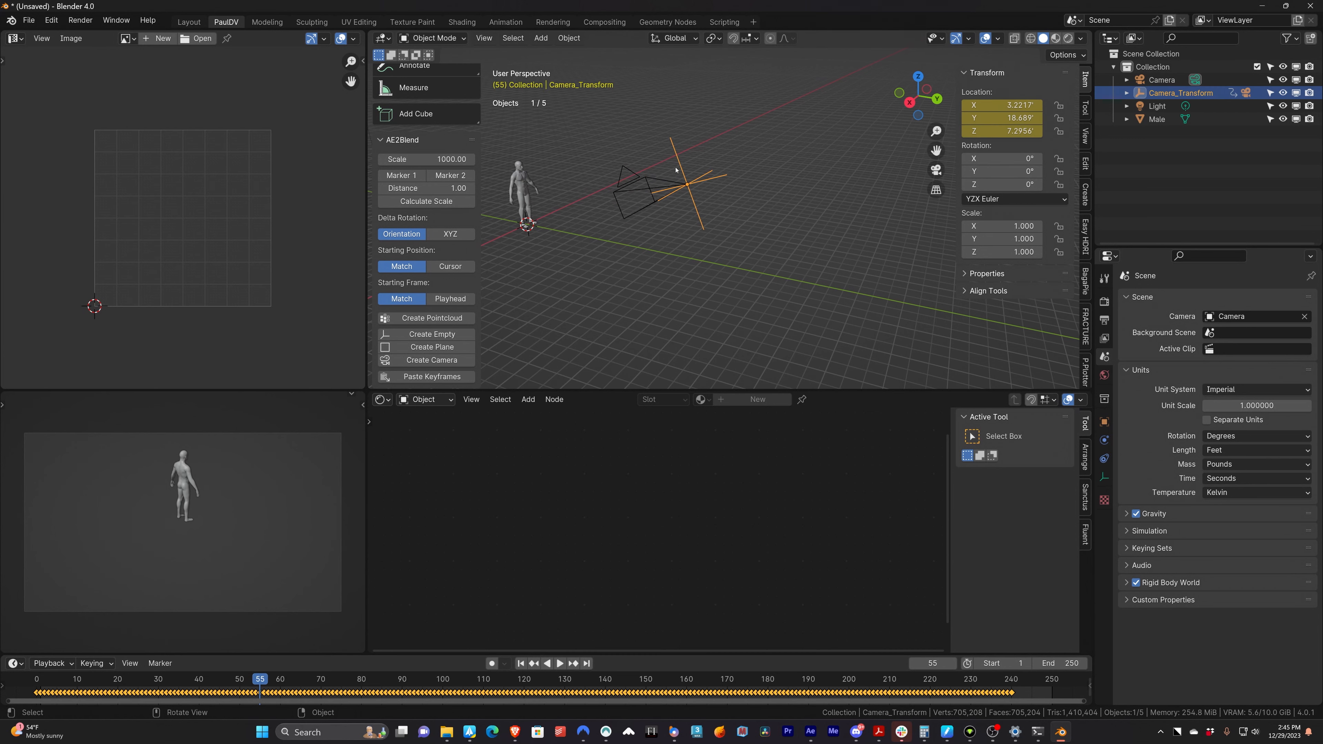
click(635, 215)
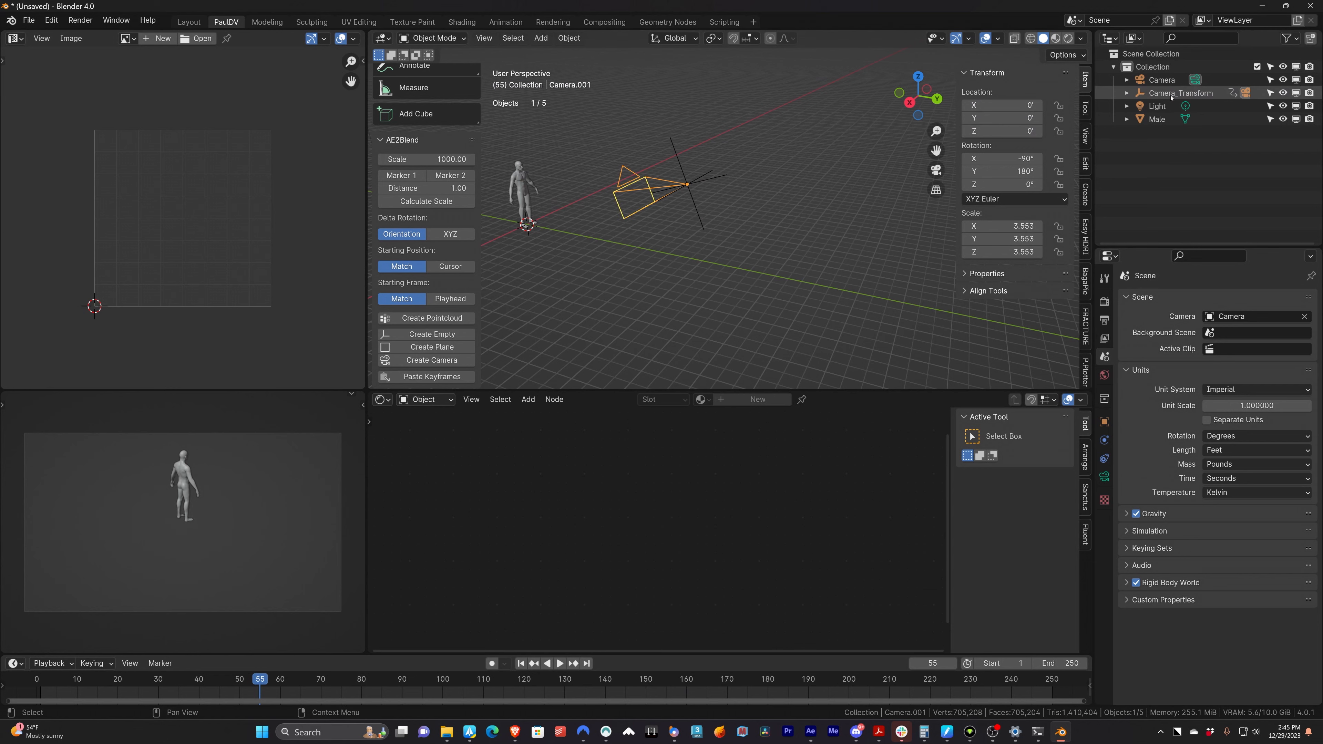
- Expand the Camera_Transform empty's hierarchy and select the empty to display its keyframes in the timeline
click(1144, 94)
click(1126, 93)
click(1179, 119)
click(1174, 94)
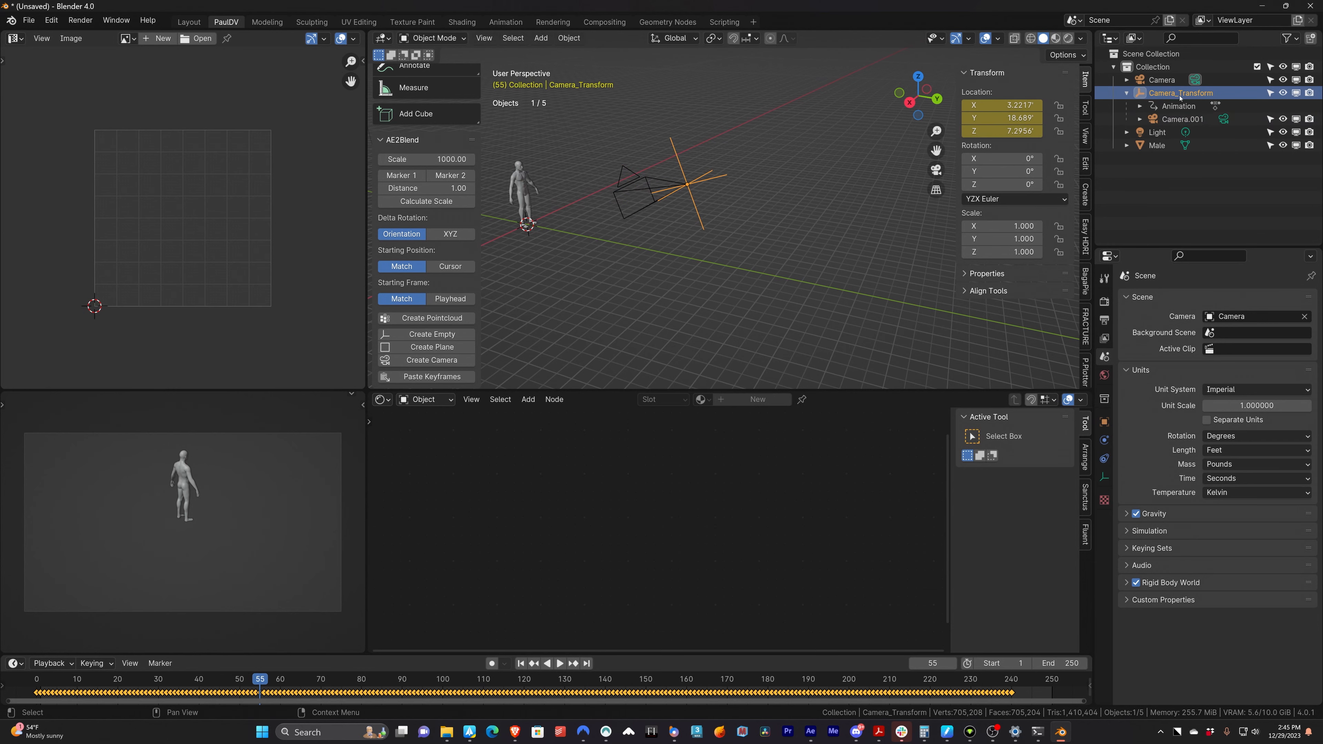
- Play the imported camera's animation from frame 0 and scrub through it to frame 37 to review its movement
scroll(65, 695, up, 2)
drag(134, 703, 2, 701)
key(space)
click(77, 687)
key(space)
key(space)
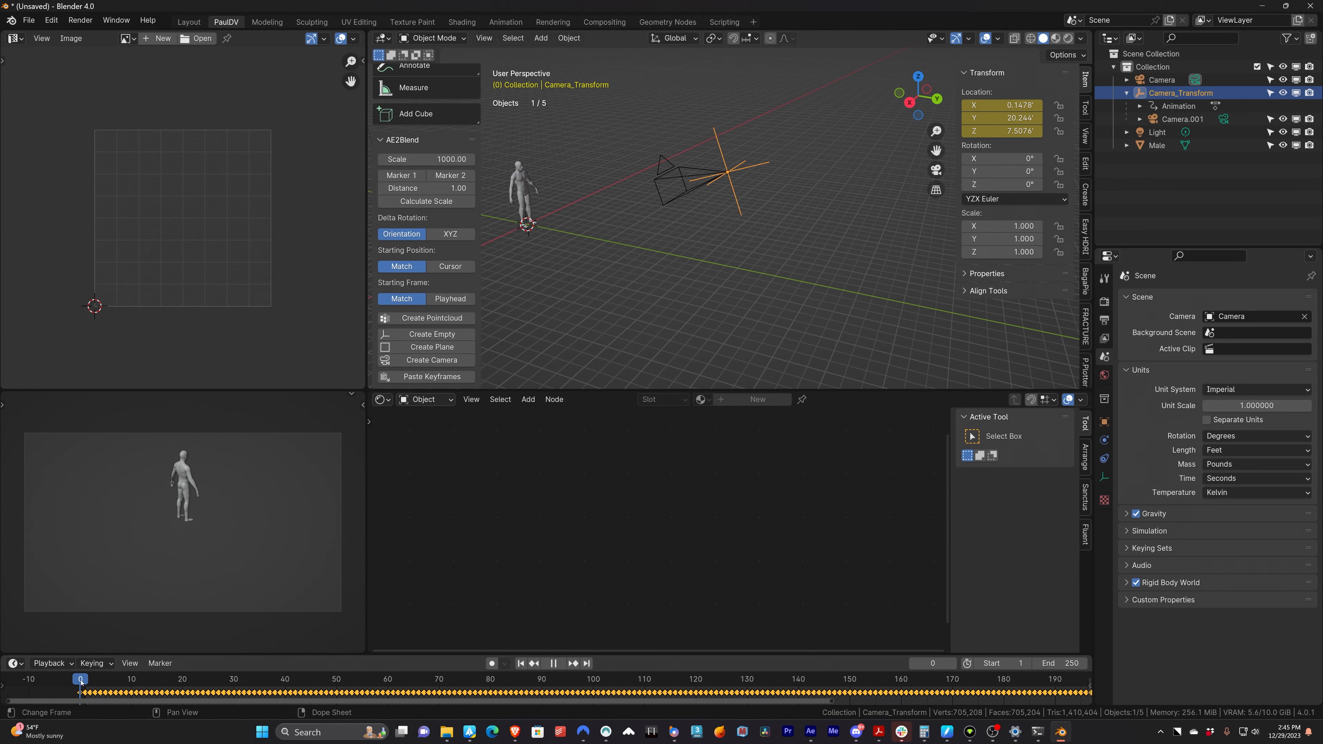
click(85, 686)
key(space)
click(688, 340)
drag(310, 679, 269, 679)
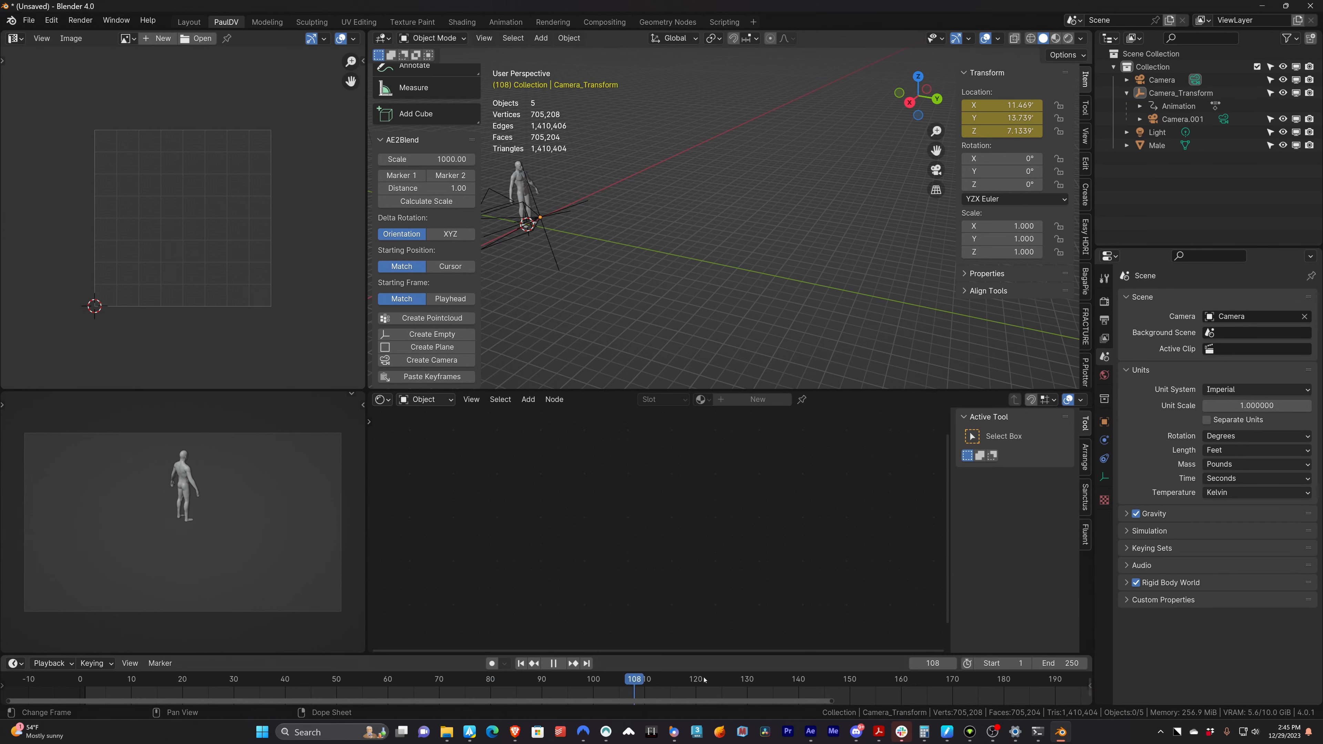
- Set the render output resolution to a vertical 1080 by 1920 px
click(1103, 302)
click(1105, 324)
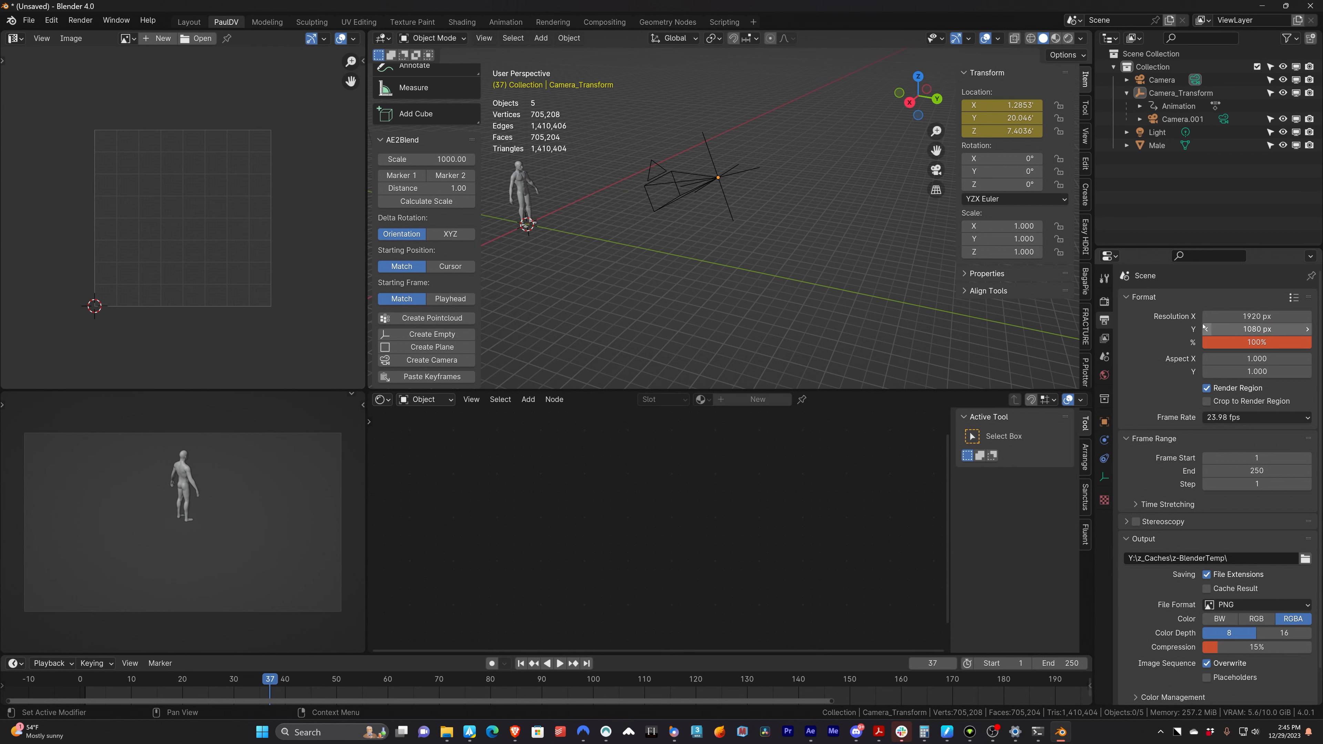
click(1247, 316)
text(1080)
key(Tab)
text(1920)
key(Tab)
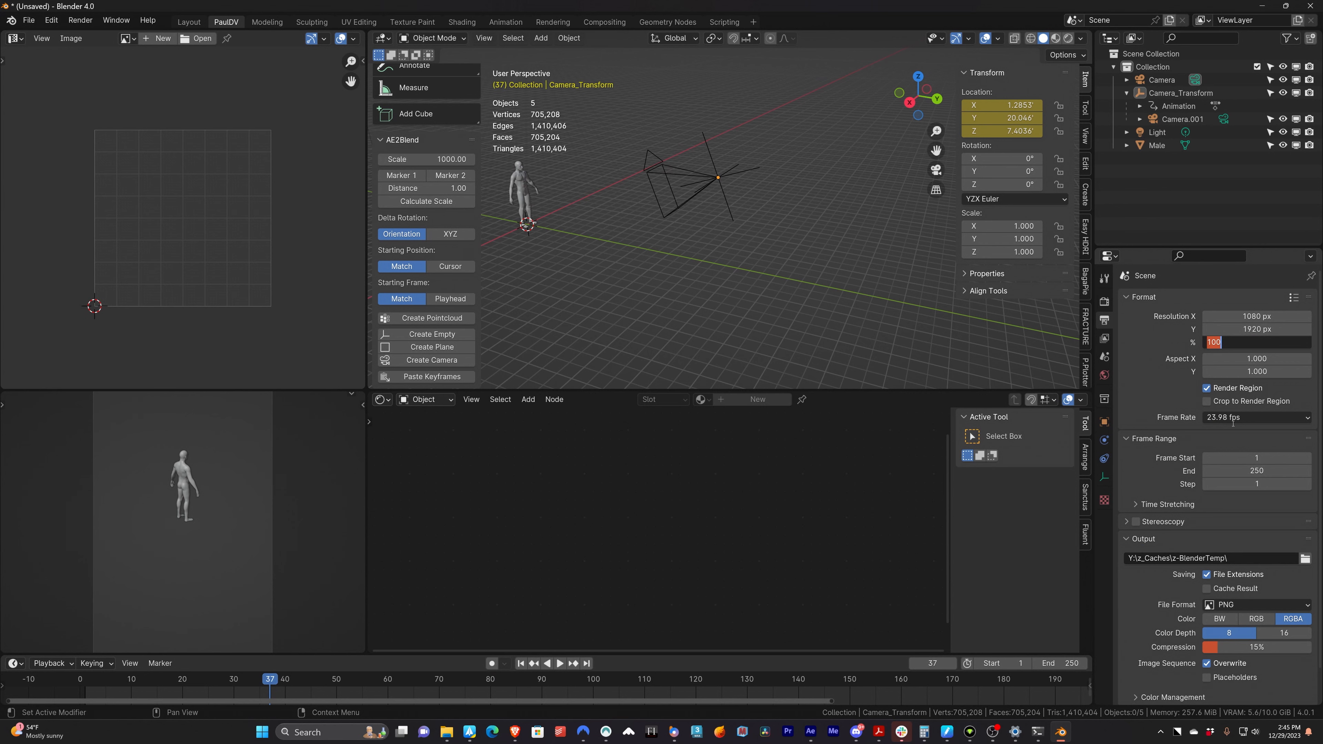
key(Return)
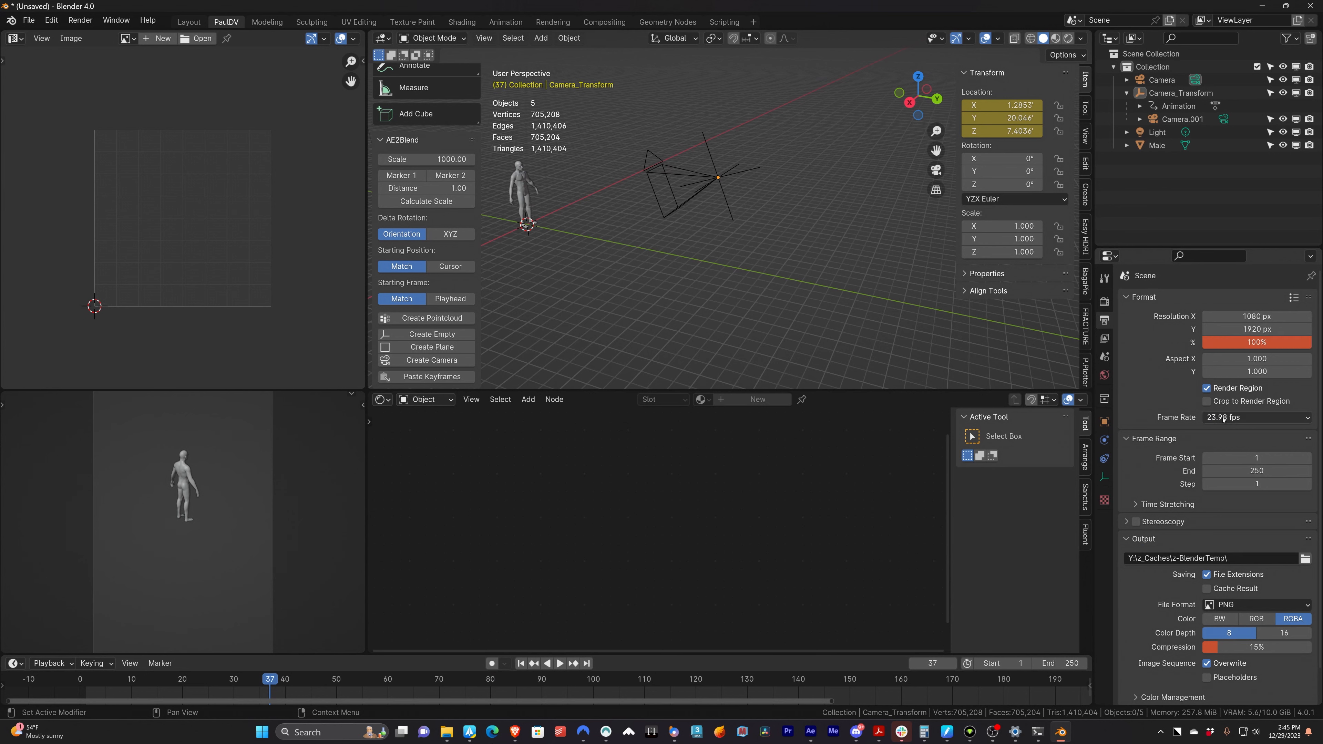
- Set the output frame rate to 24 fps
click(1247, 418)
click(1248, 448)
click(1244, 418)
click(1223, 419)
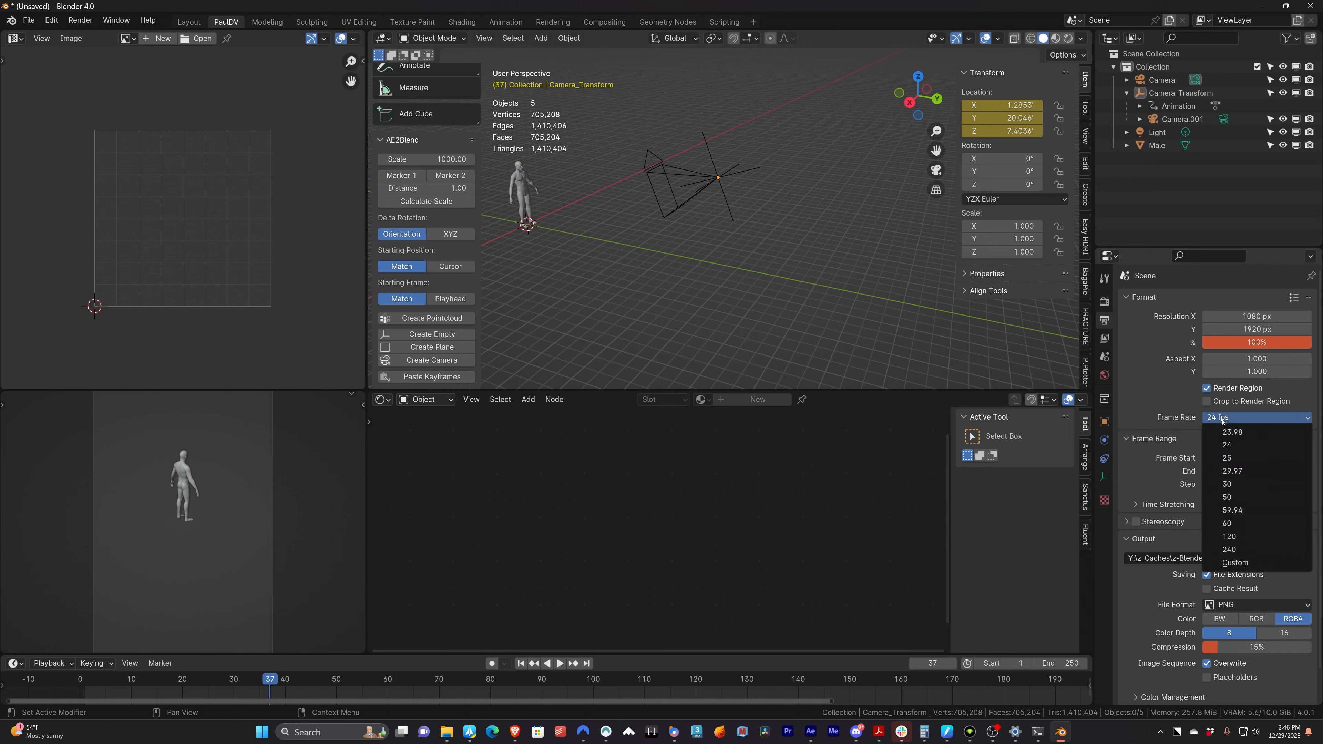
click(1232, 448)
click(1239, 419)
click(1238, 420)
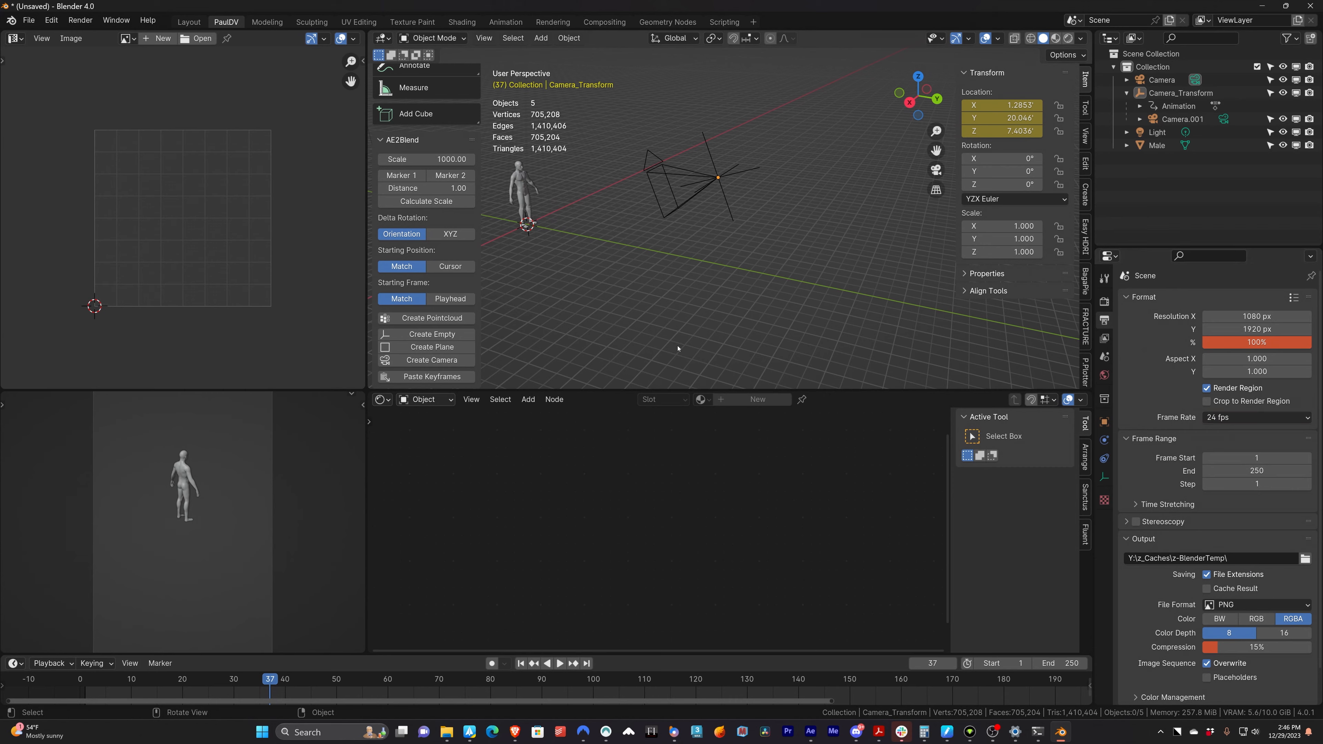
- Switch to After Effects and select the blue tracked solid on the parking lot surface
key(alt+Tab)
scroll(610, 326, down, 4)
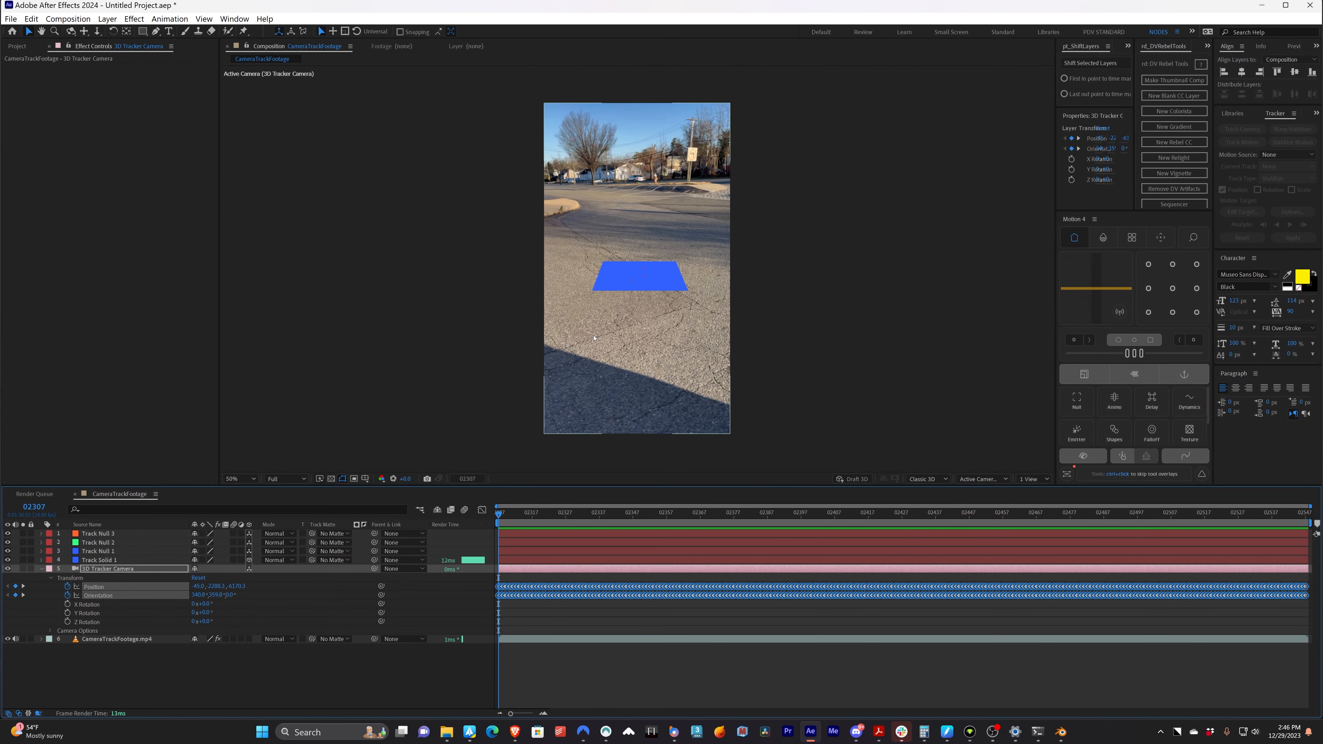
click(625, 284)
scroll(638, 301, up, 4)
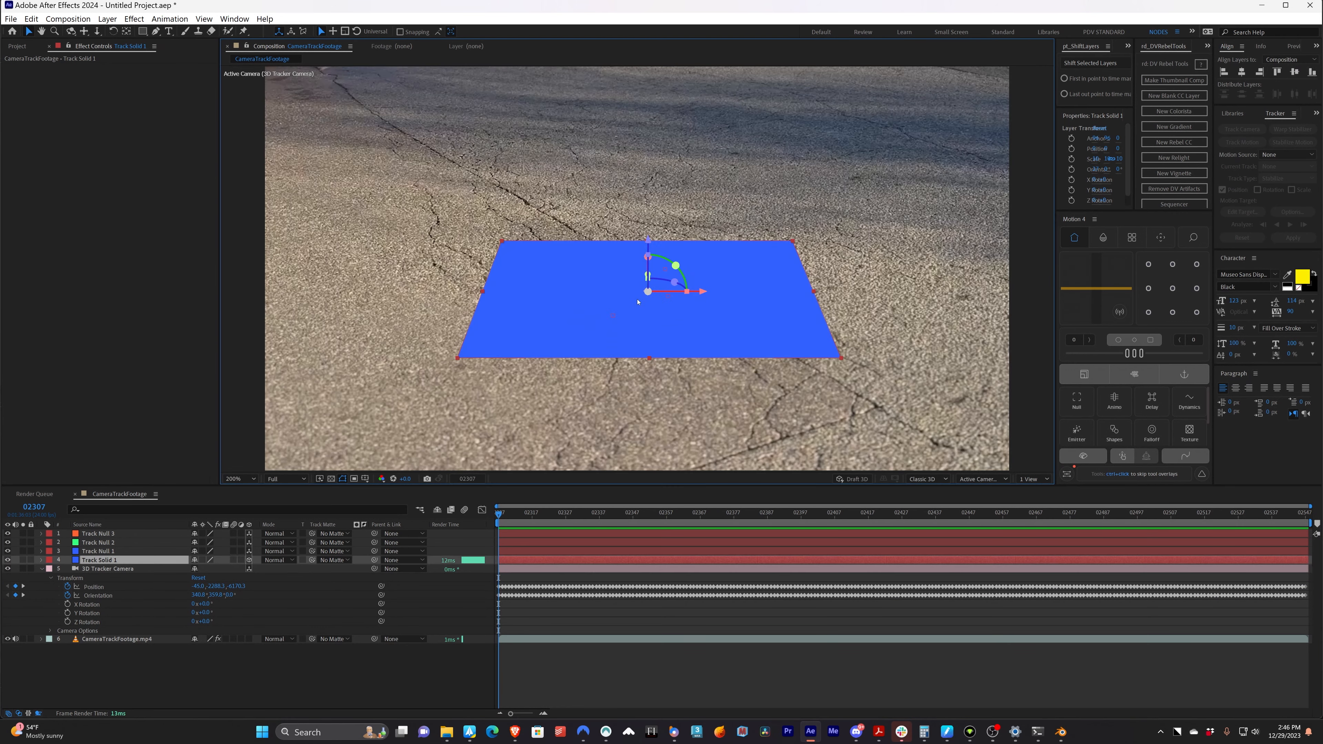
- Reveal the Track Solid 1 layer's transform properties and copy its Anchor Point, Position, Scale and Orientation
click(41, 560)
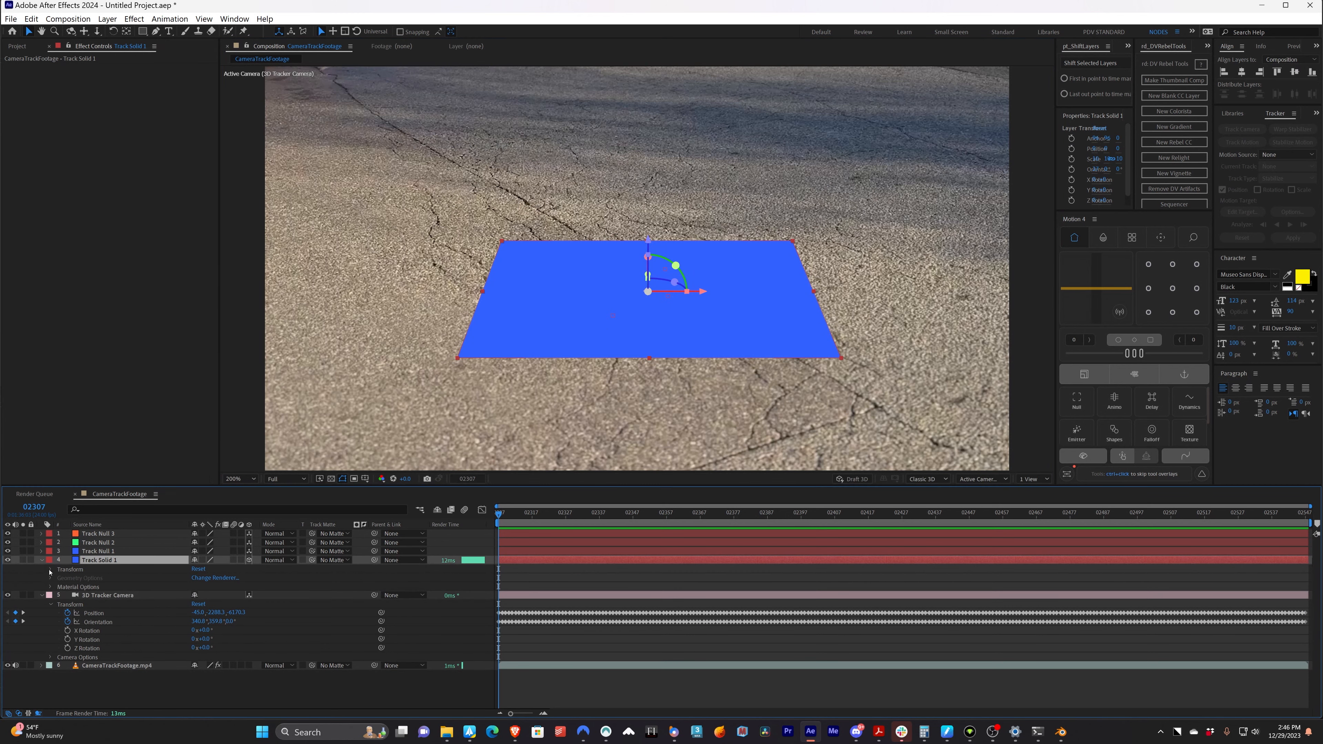
click(50, 570)
click(74, 570)
click(95, 579)
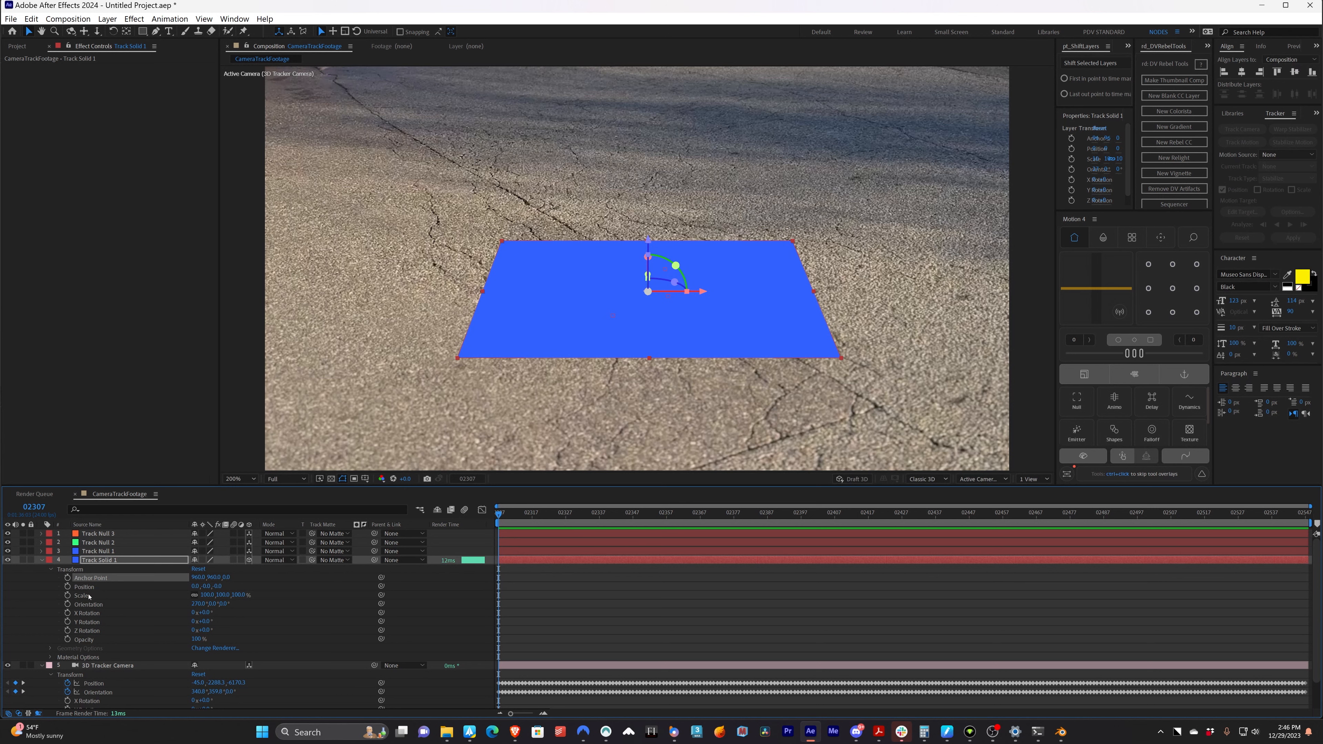
shift+click(88, 605)
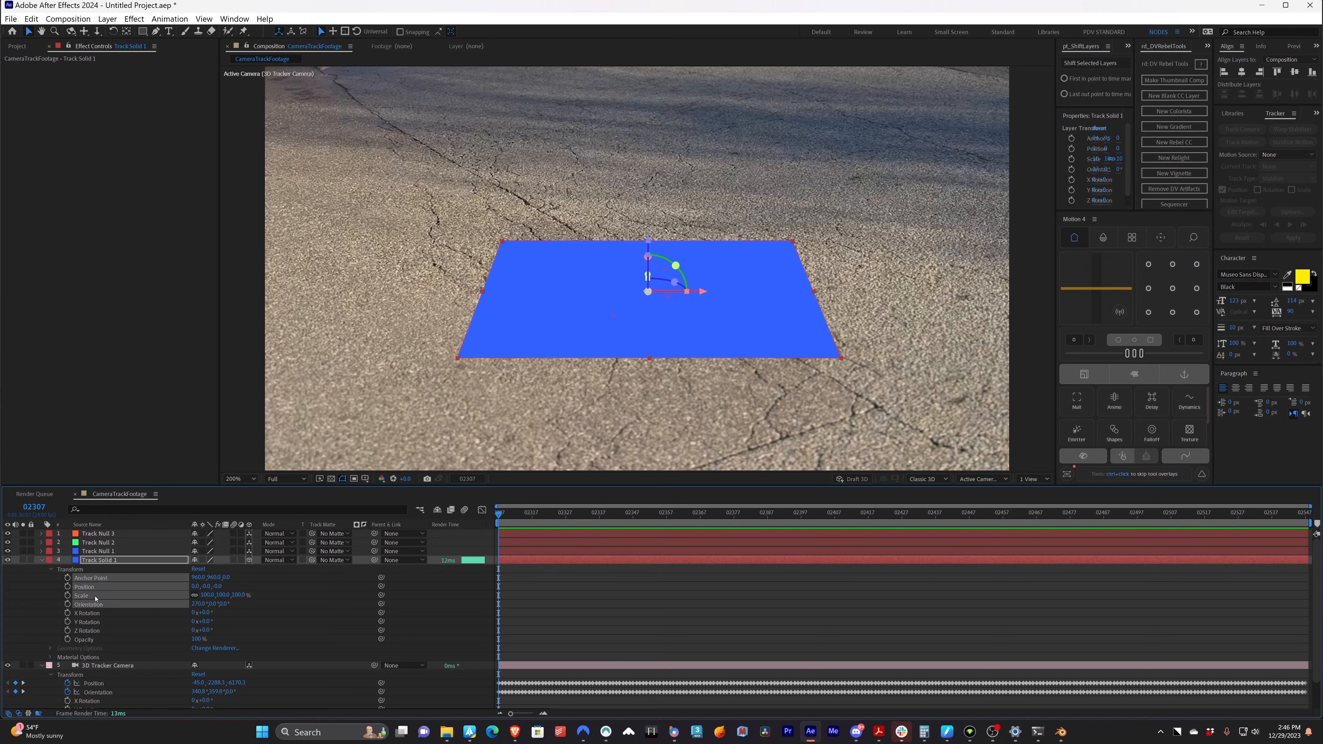
click(31, 19)
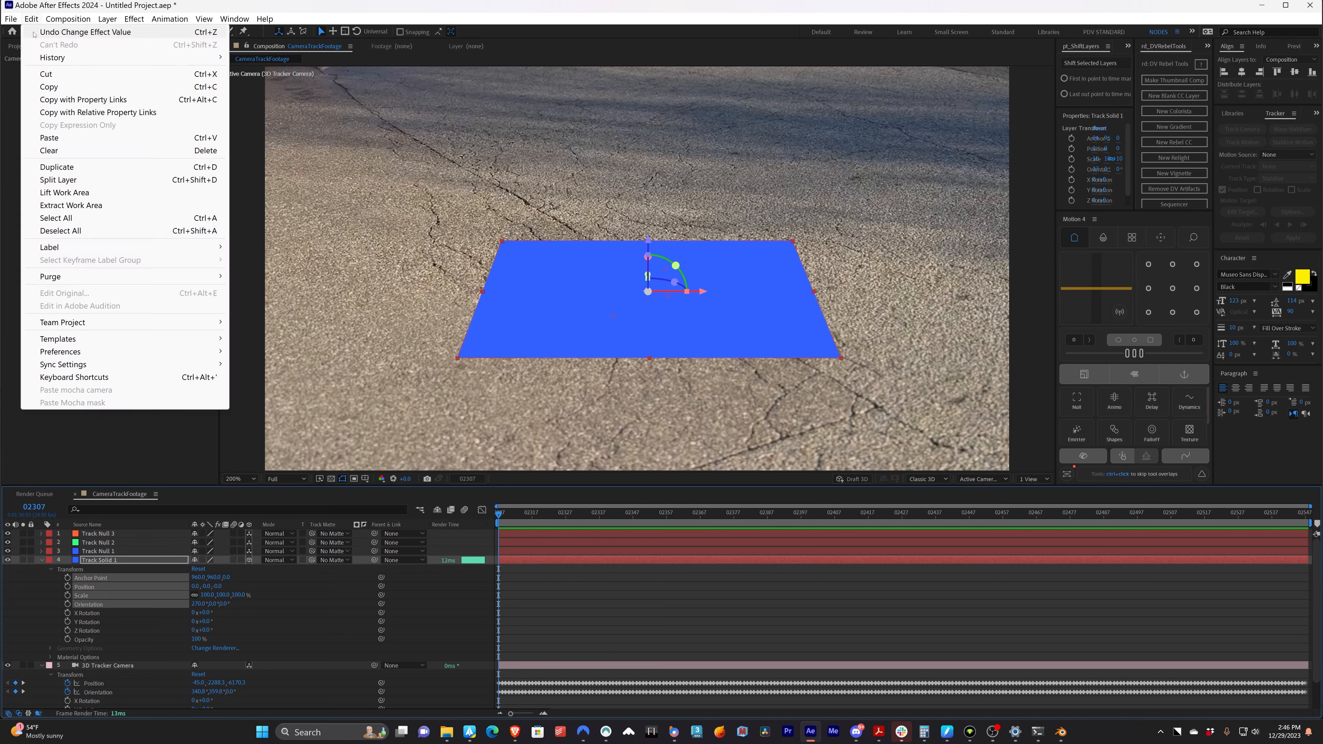
click(44, 88)
- Switch to Blender and create an AE2Blend plane from the copied solid properties at scale 1000
key(alt+Tab)
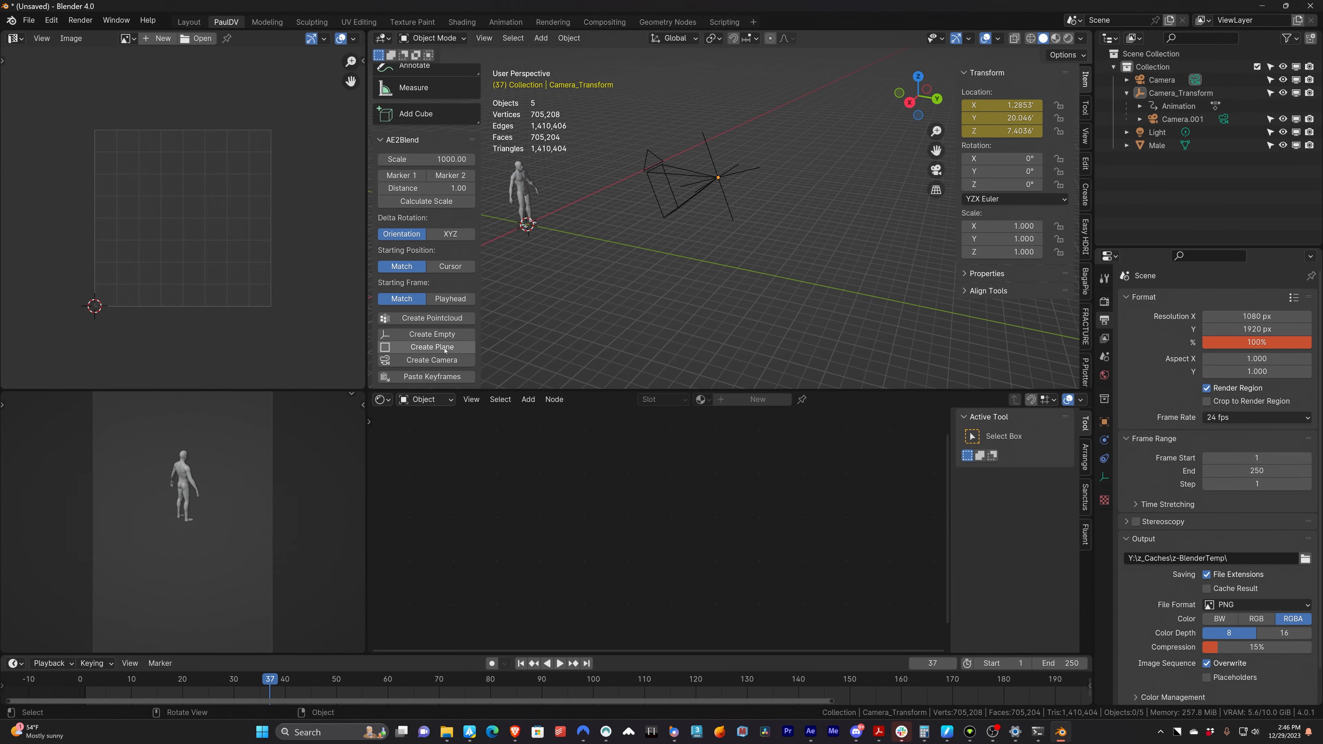
shift+middle_drag(611, 251, 796, 251)
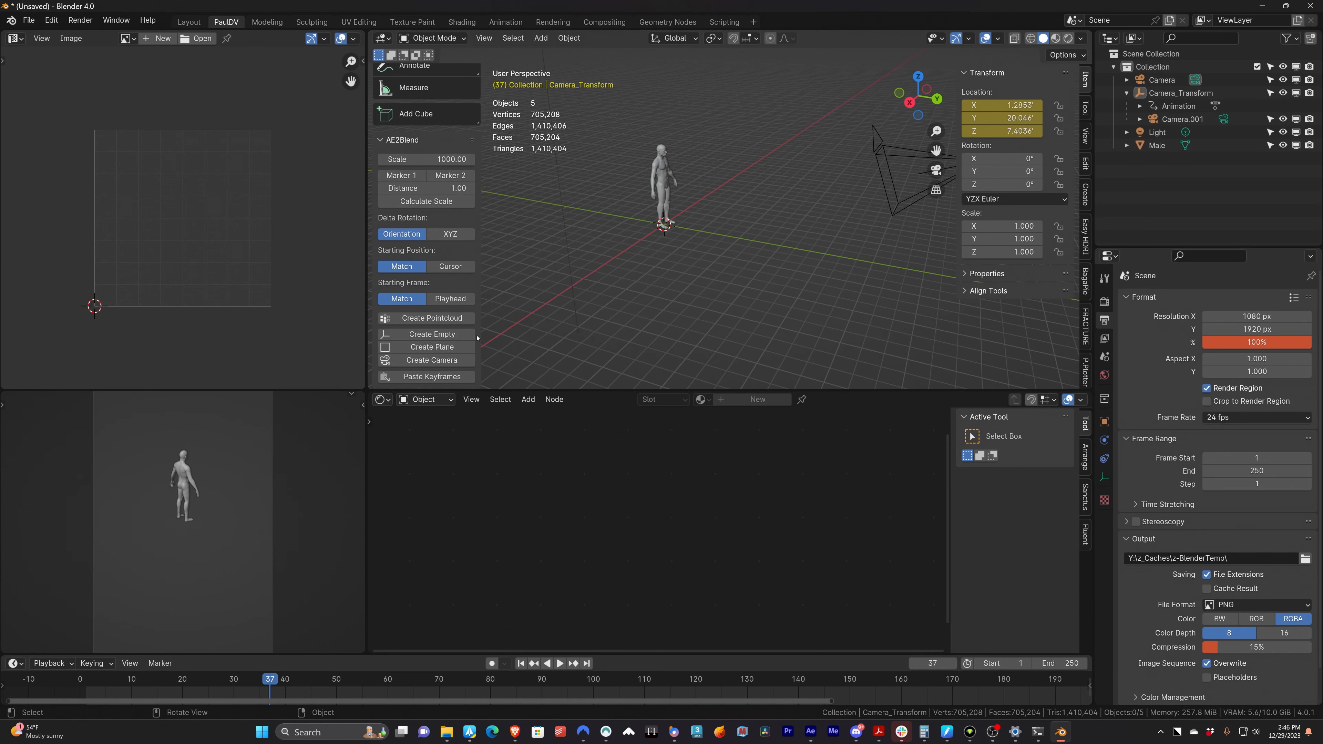
click(440, 348)
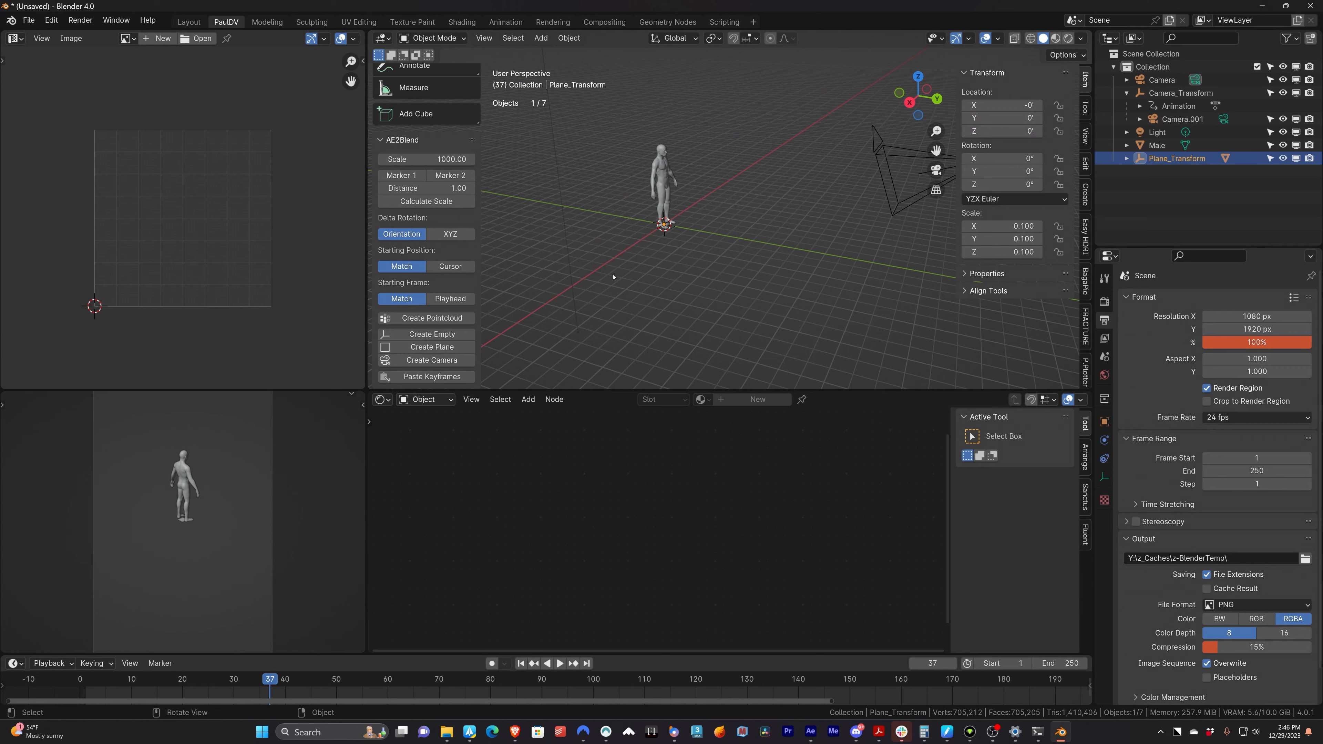
- Scale the Plane_Transform empty up to about 3.3 and expand its hierarchy to show the child plane
scroll(668, 230, up, 4)
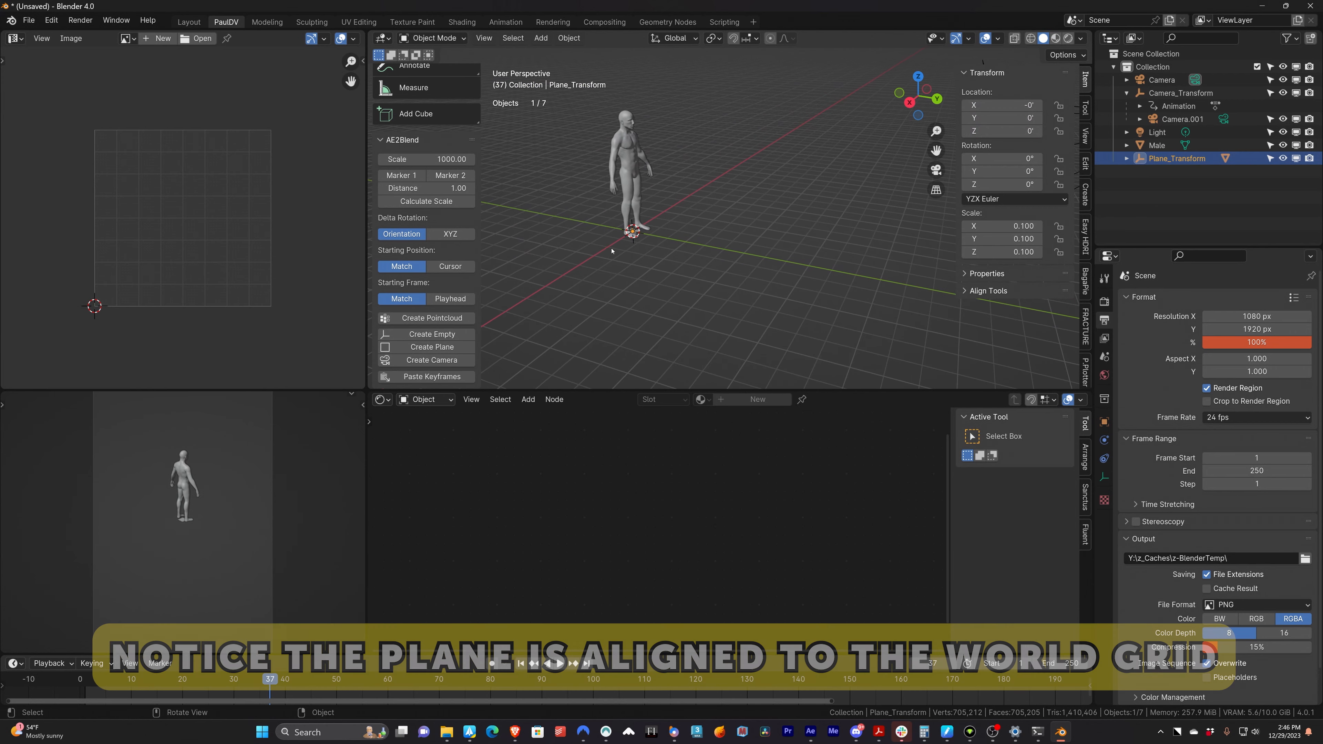
key(s)
key(Return)
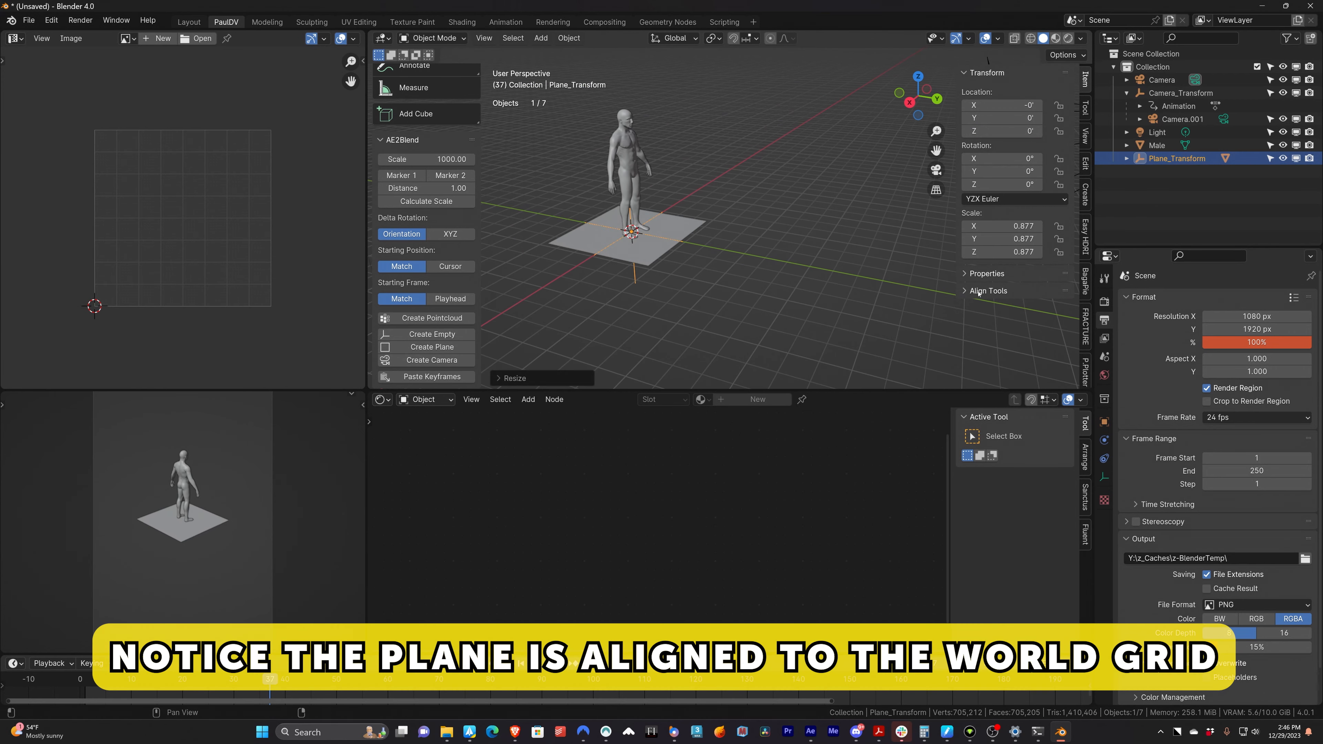
key(s)
click(824, 269)
scroll(656, 301, down, 6)
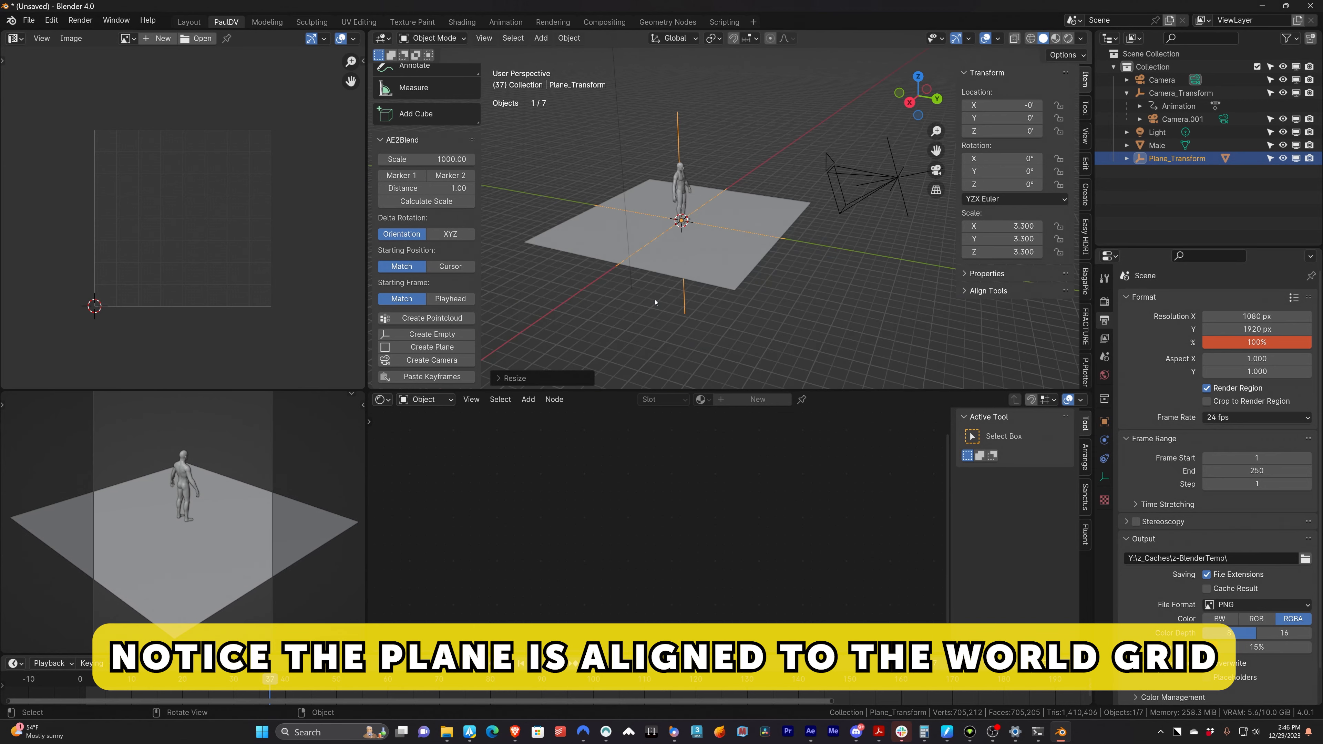
click(655, 301)
click(1128, 159)
click(1187, 159)
middle_drag(782, 287, 735, 287)
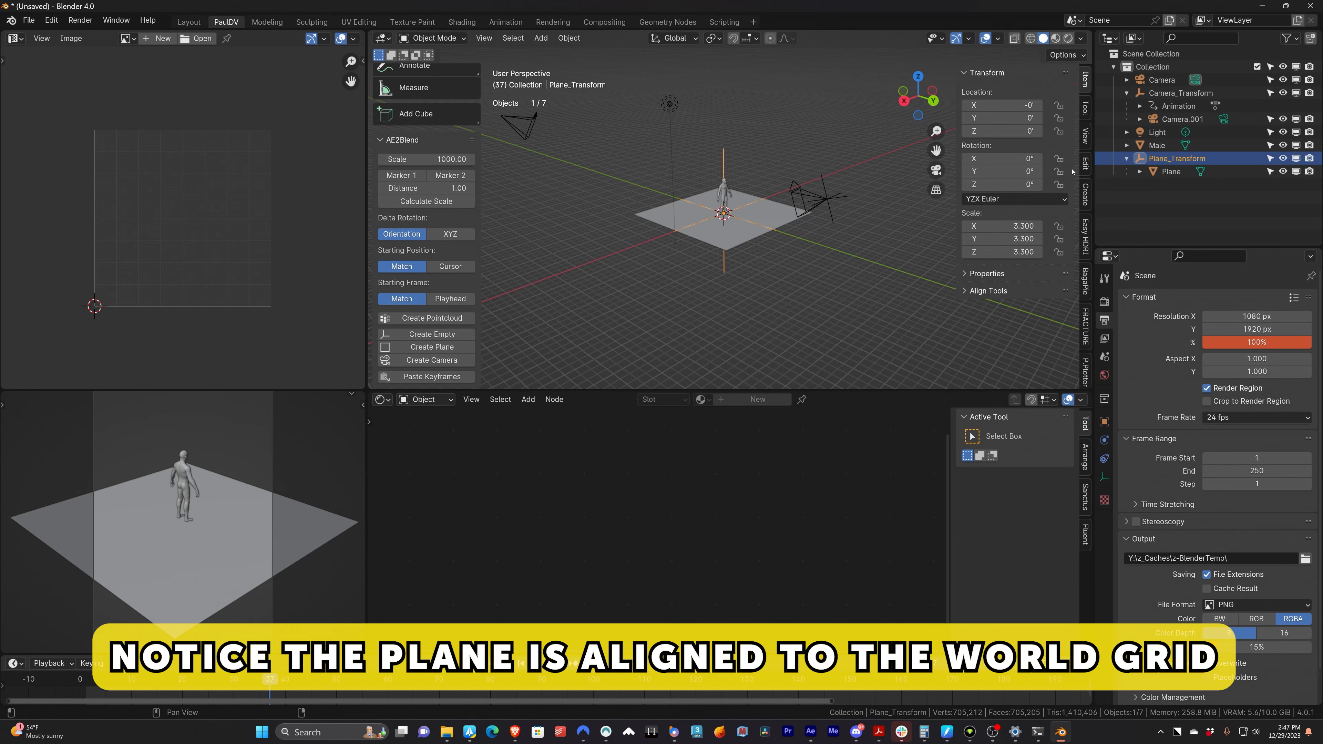
- Delete the scene's original default camera, keeping the imported tracked camera
click(521, 128)
middle_drag(537, 162, 511, 140)
shift+middle_drag(511, 140, 599, 189)
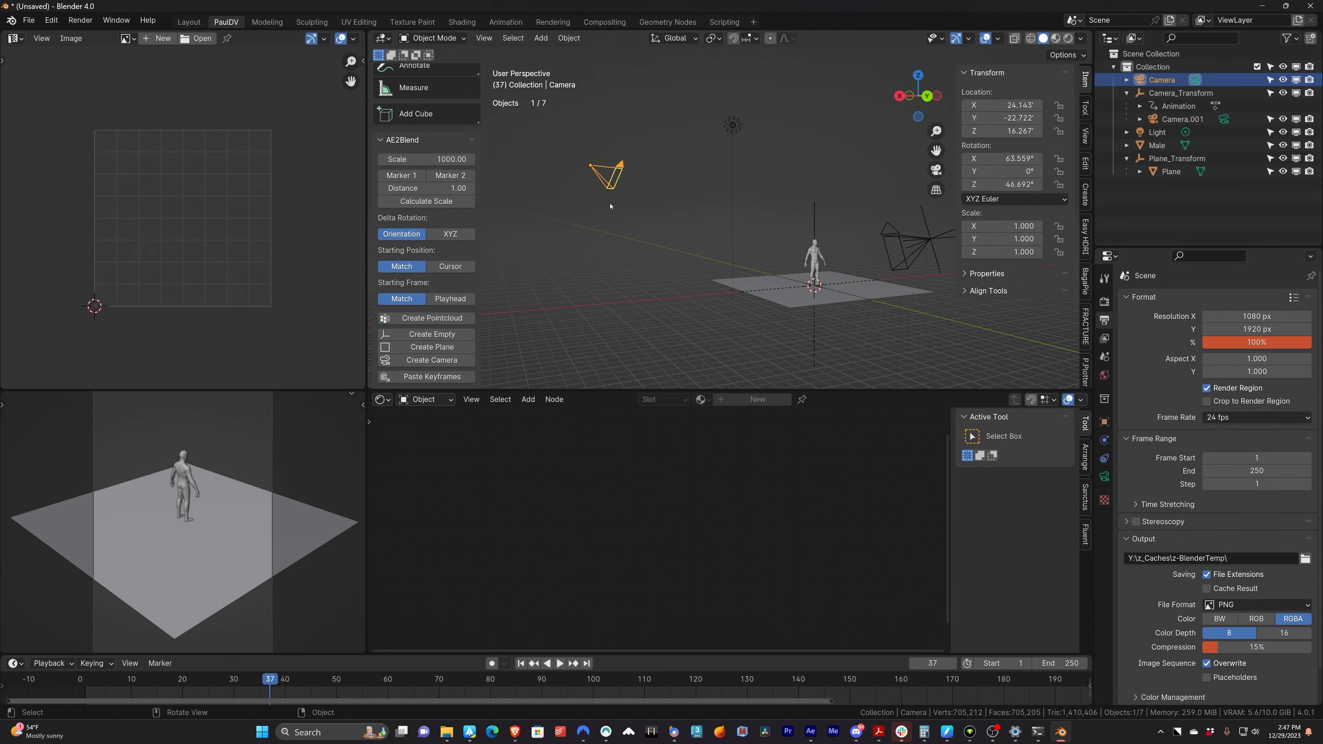
key(Delete)
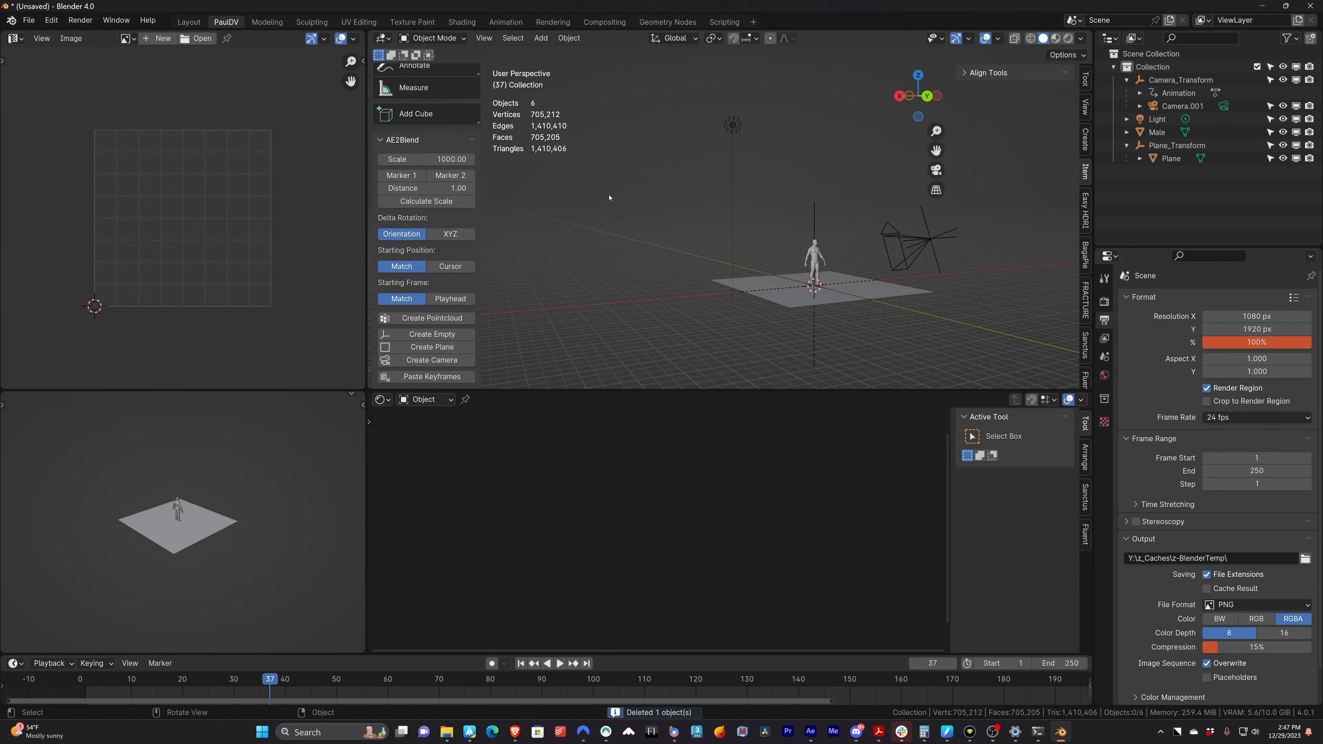
- Look through the imported camera in the 3D viewport and move the playhead to frame 1
key(KP_0)
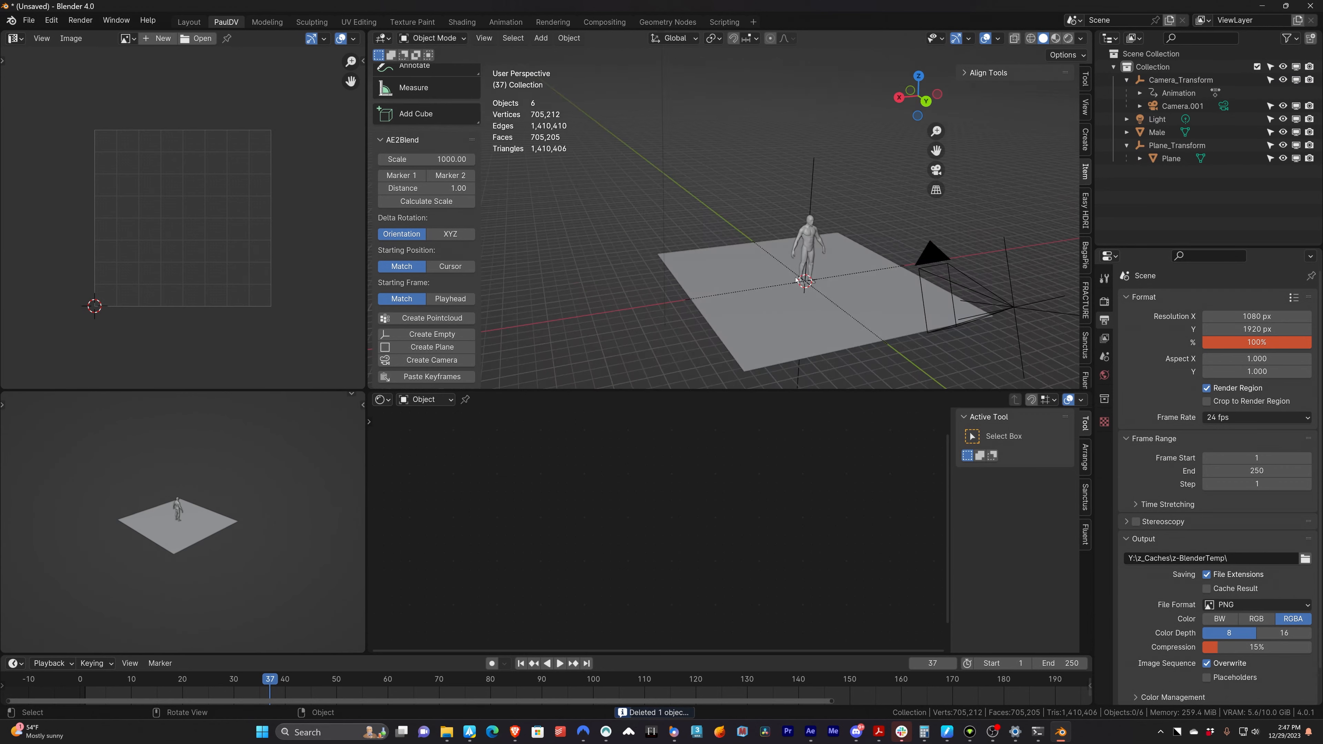
scroll(785, 268, down, 2)
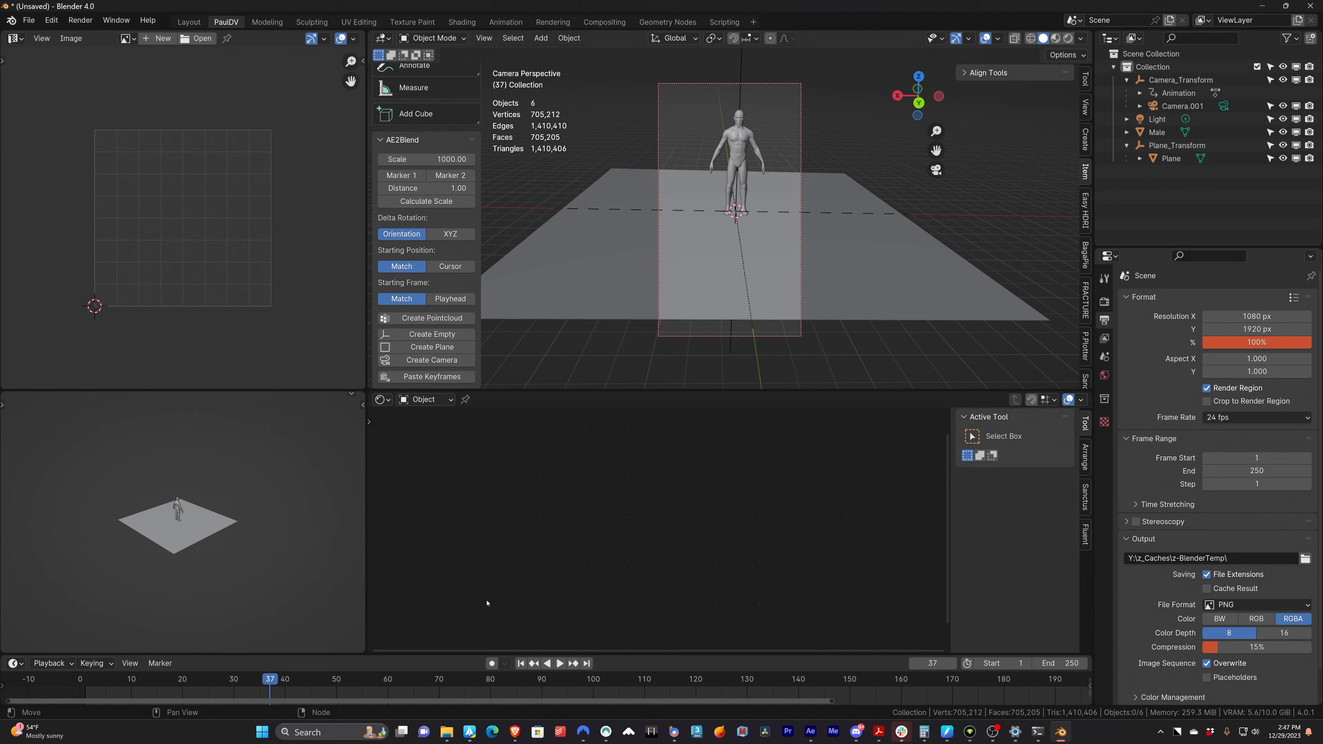
drag(250, 682, 85, 688)
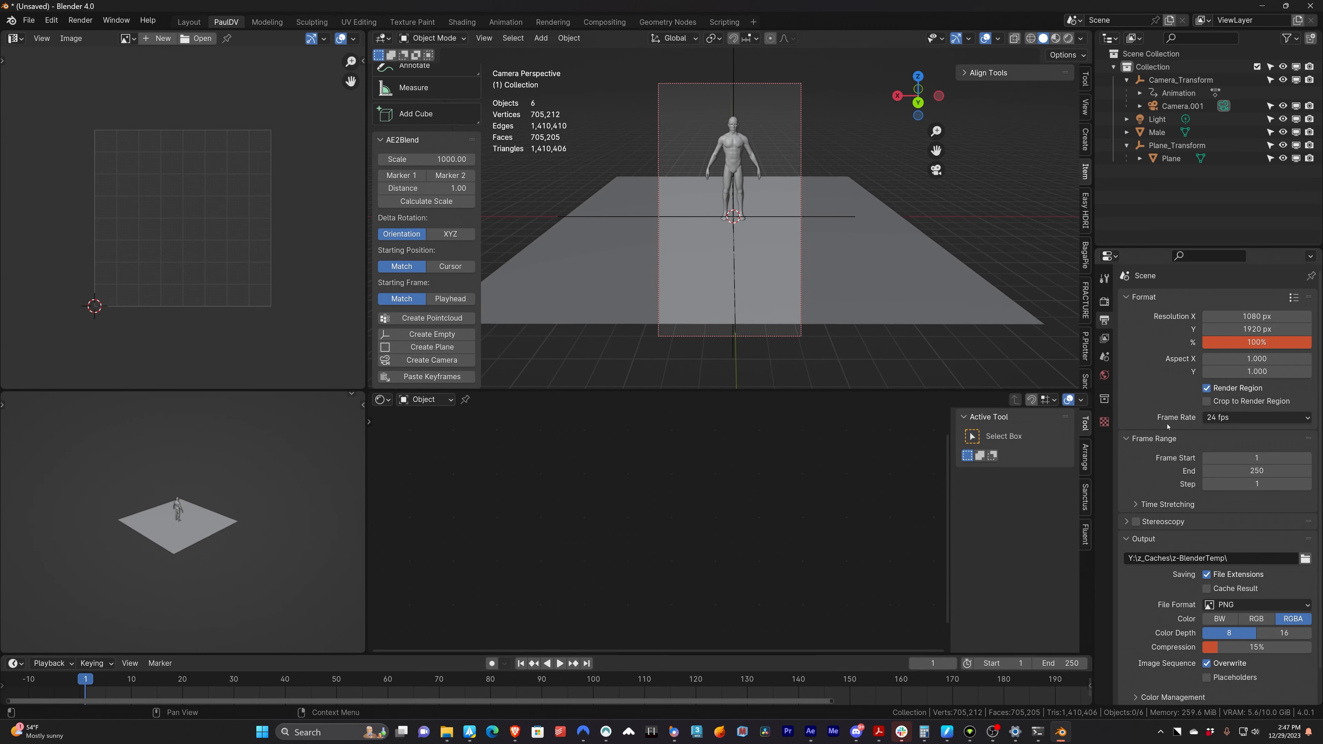
- Select the imported camera, enable Background Images in its data properties and add a background entry
click(801, 115)
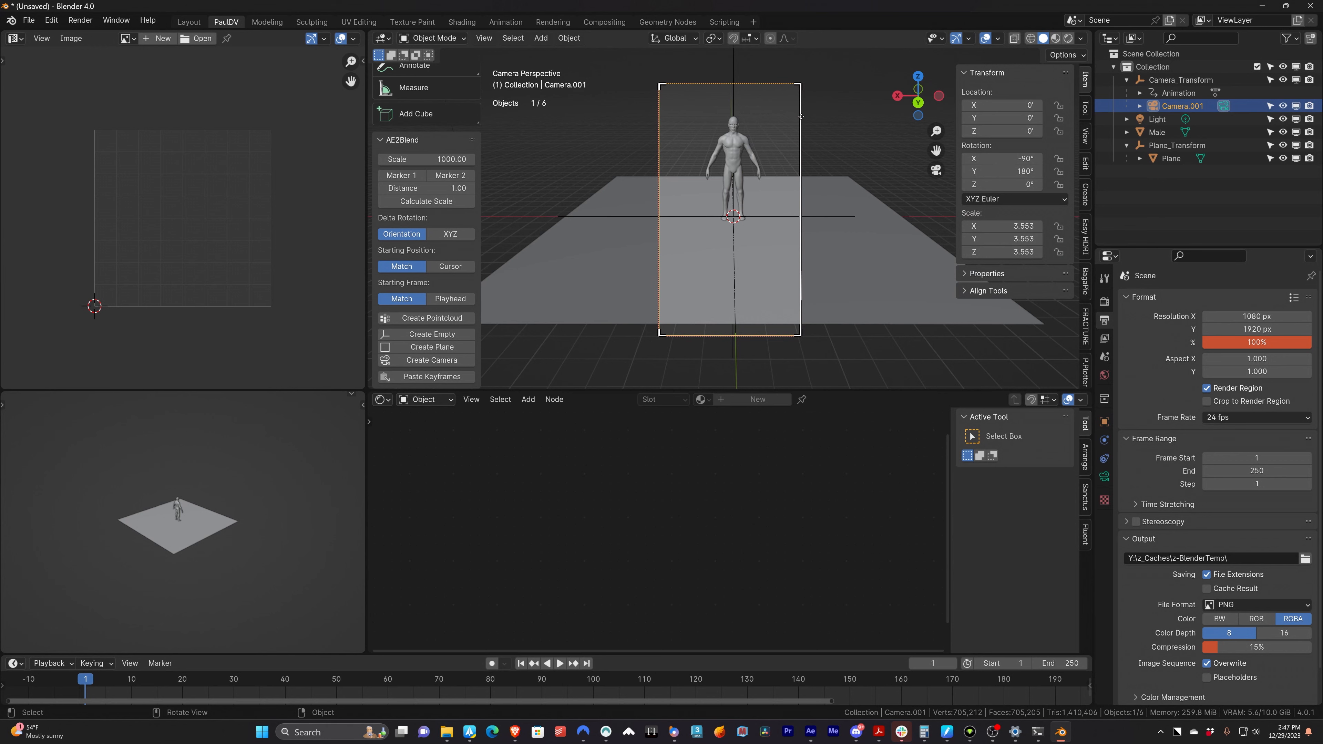
click(1104, 475)
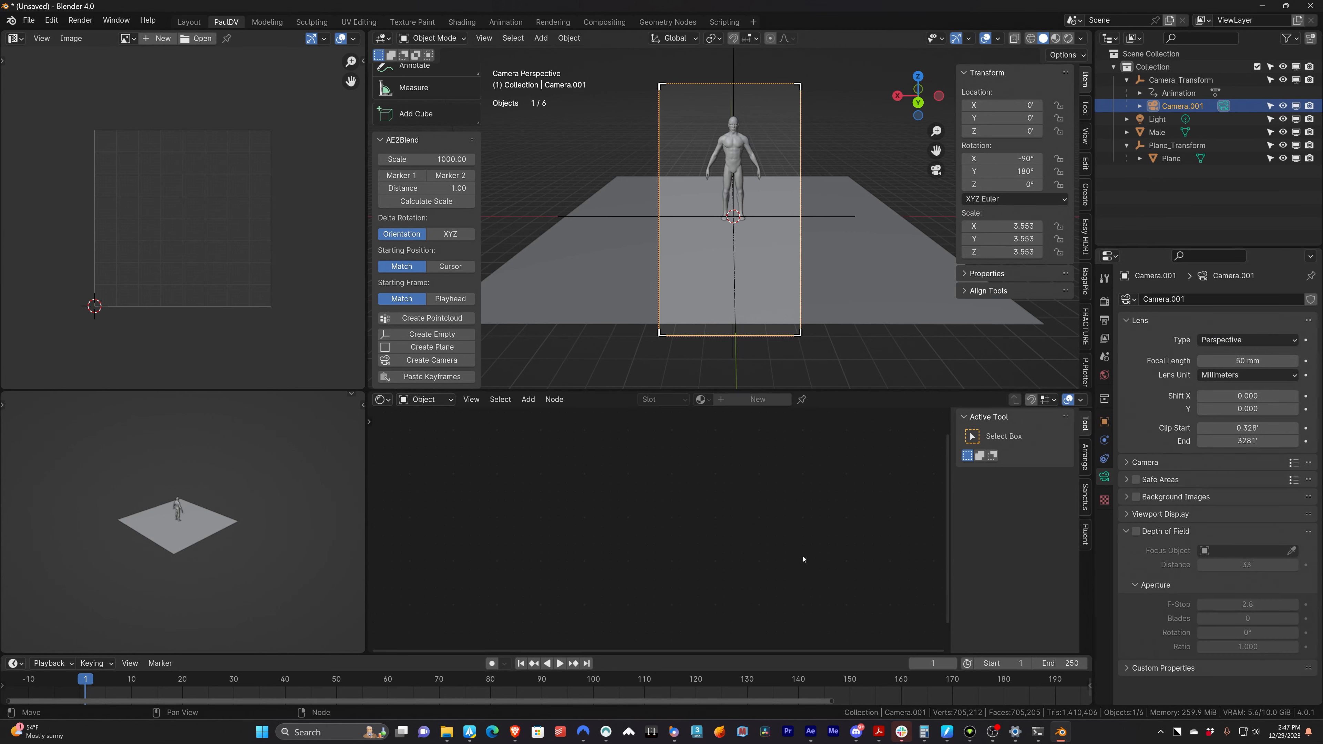
mouse_move(810, 736)
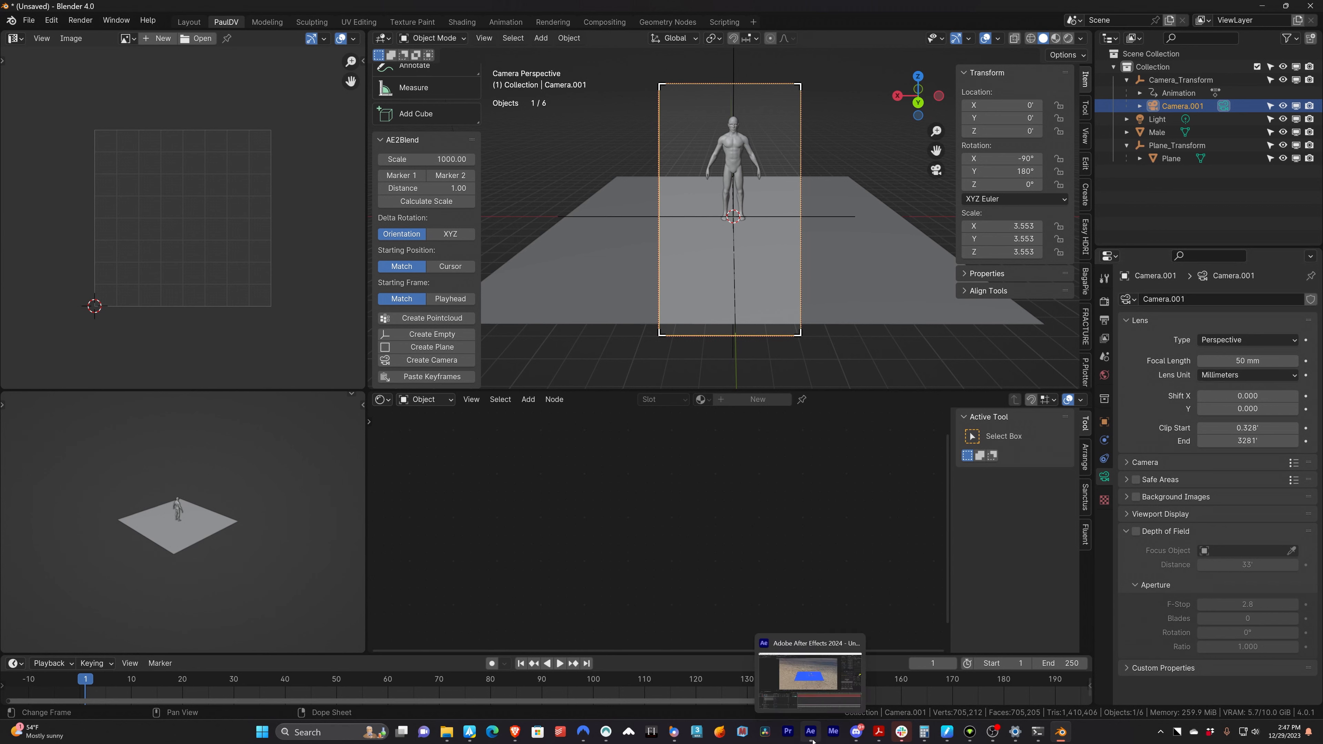
click(1128, 498)
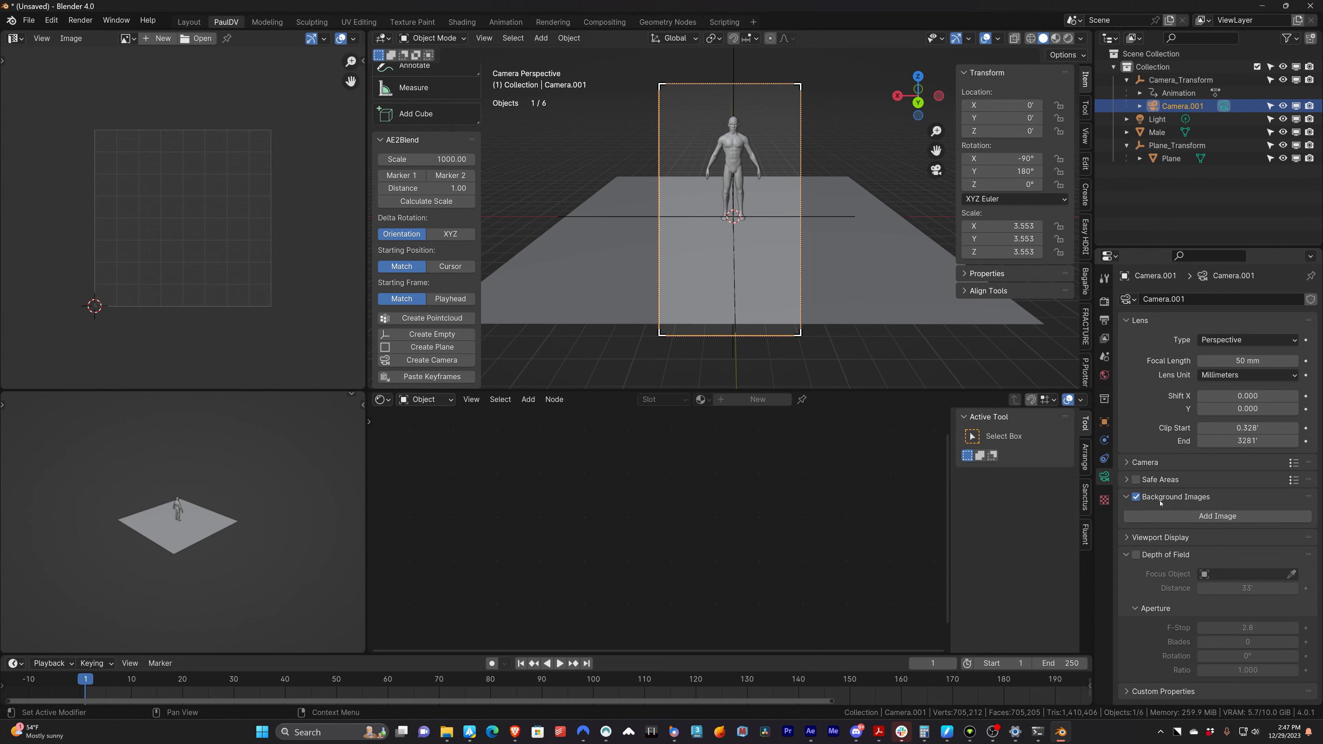
click(1217, 515)
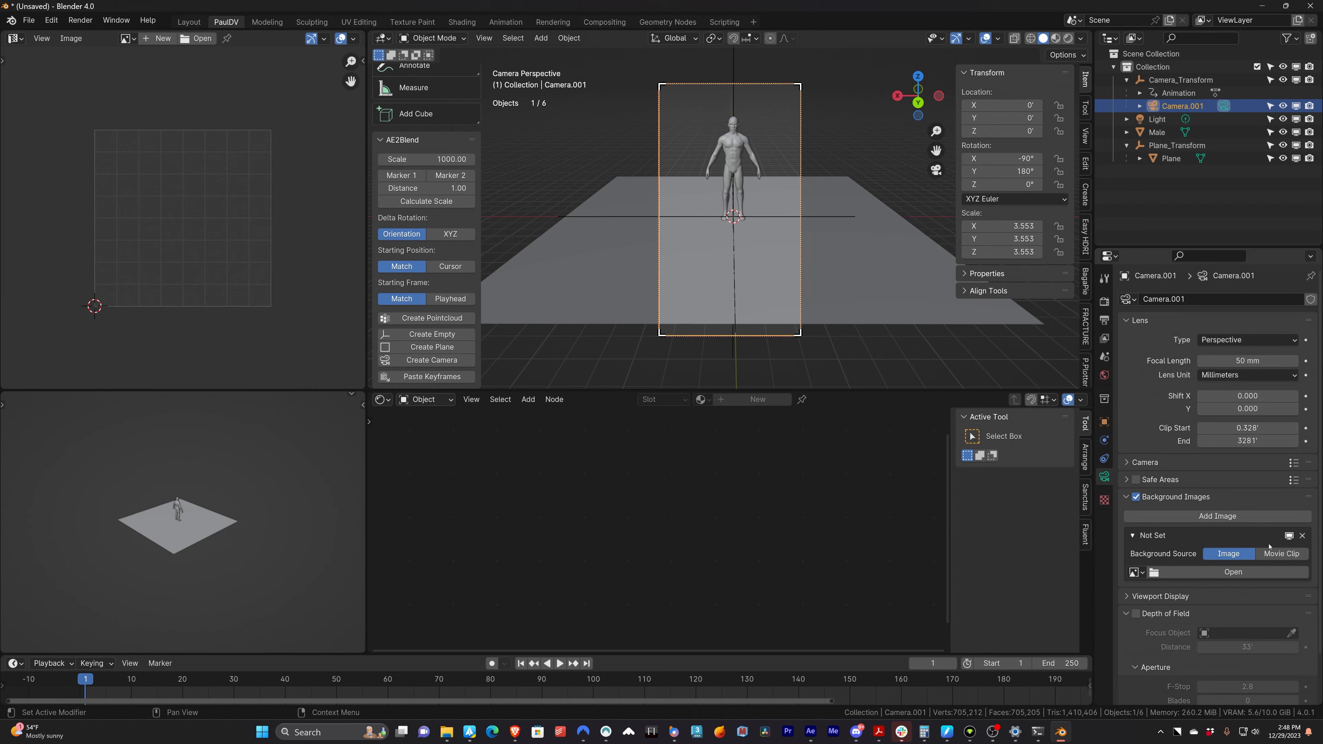
- Set the background source to Movie Clip and load CameraTrackFootage.mp4
click(1282, 553)
click(1235, 591)
key(Escape)
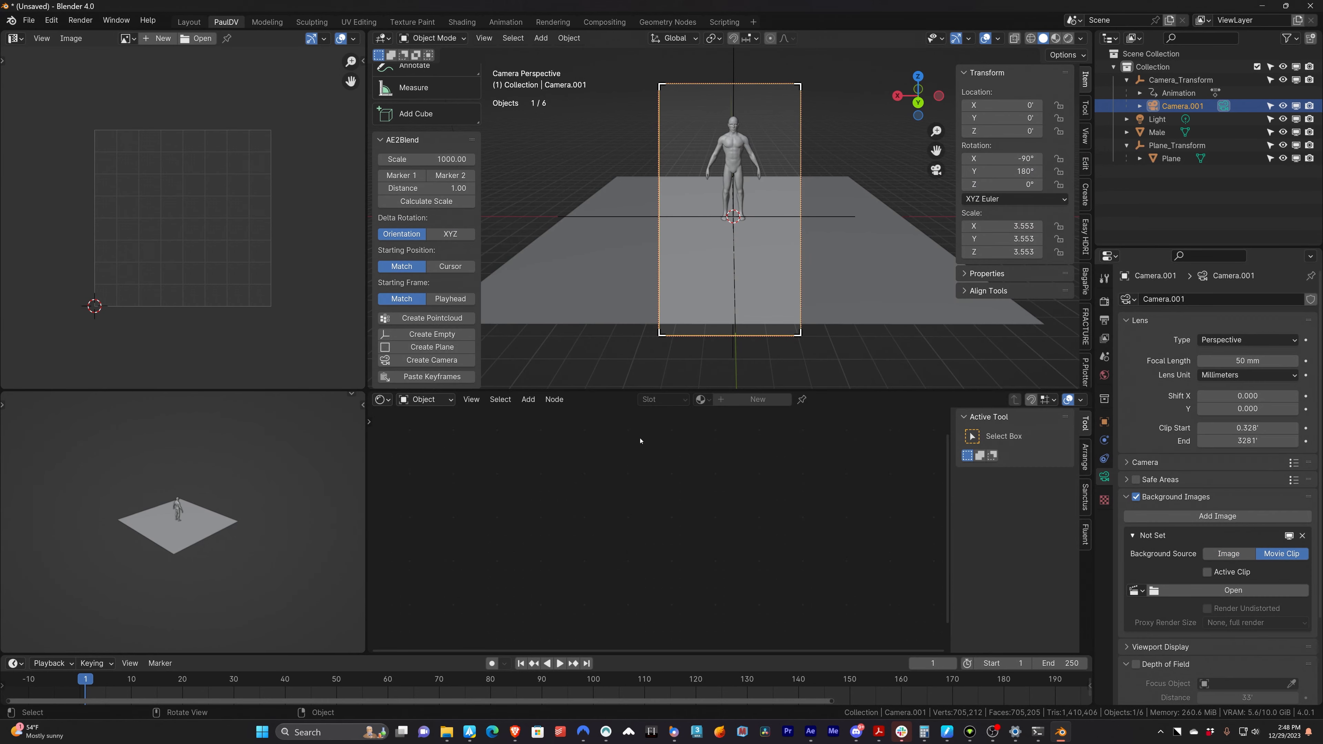
- Raise the background footage's opacity to 1.000 and frame the camera view closer
scroll(1151, 600, down, 3)
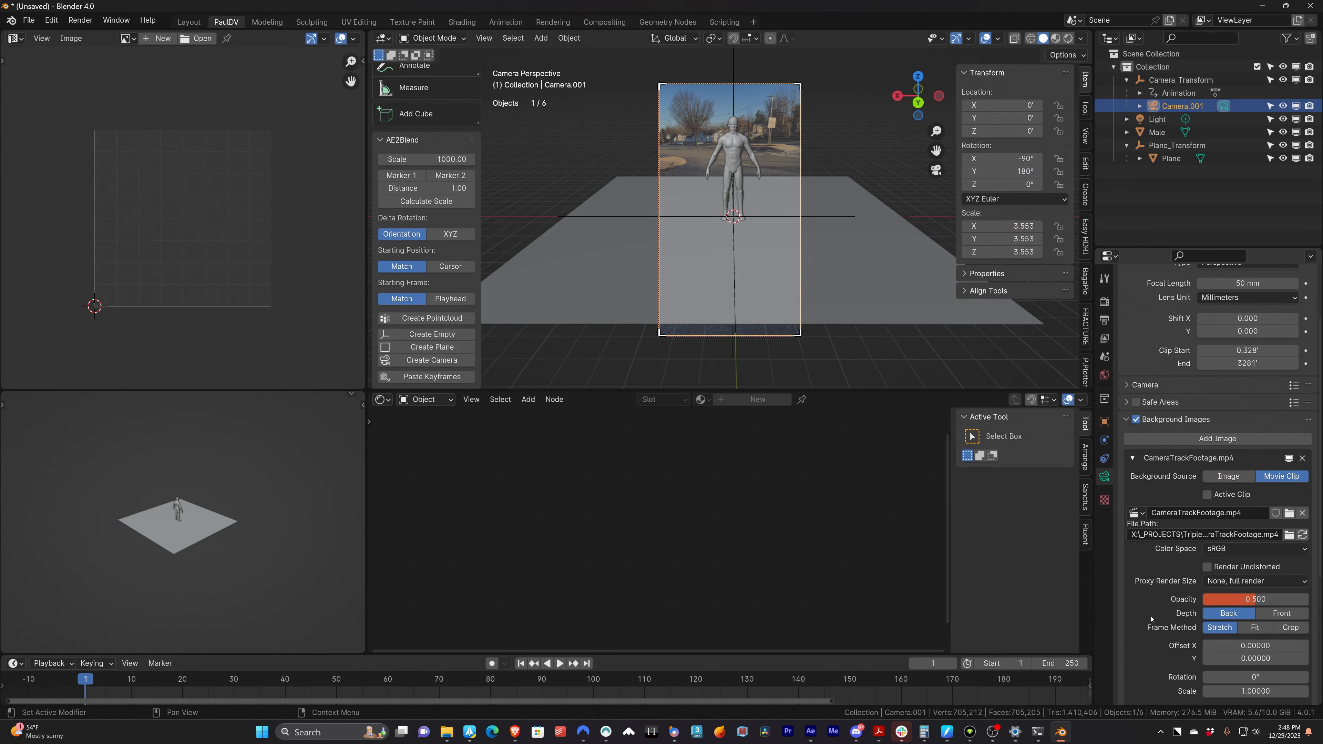
drag(1215, 602, 1276, 602)
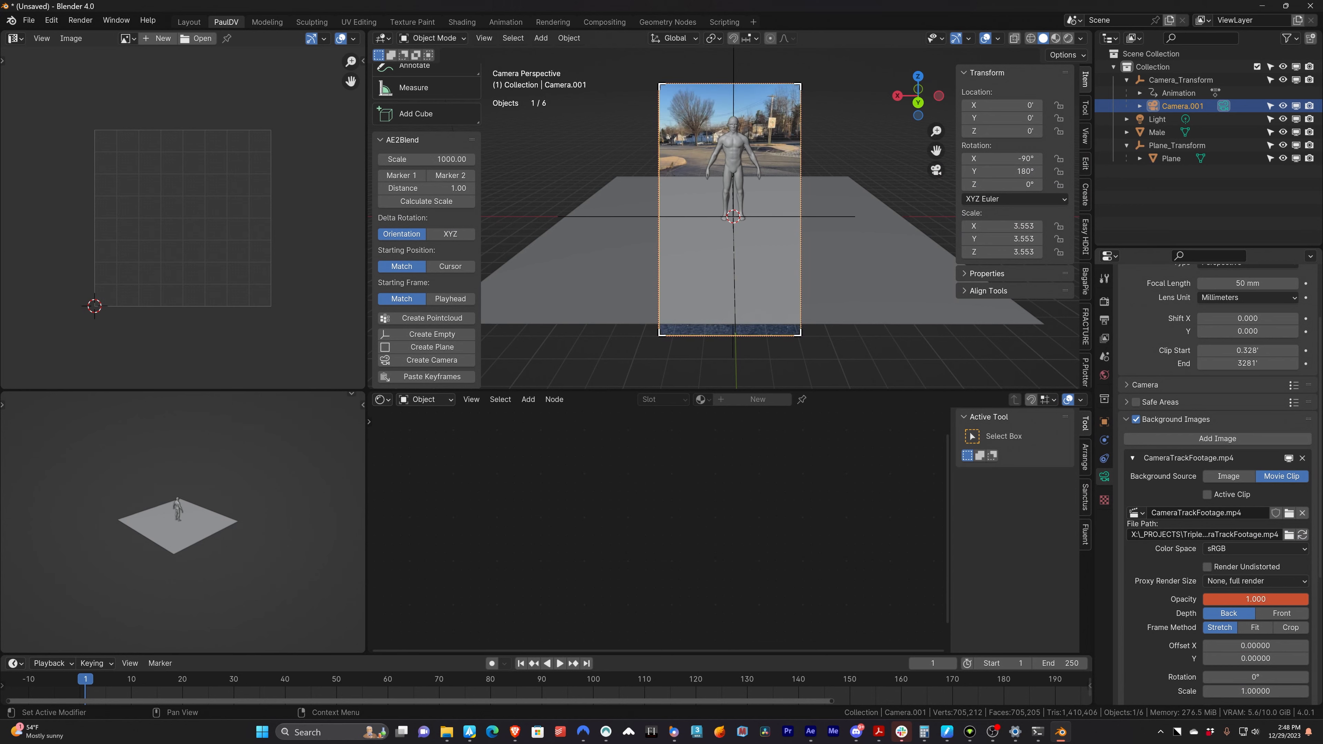
scroll(727, 254, up, 3)
scroll(727, 253, down, 2)
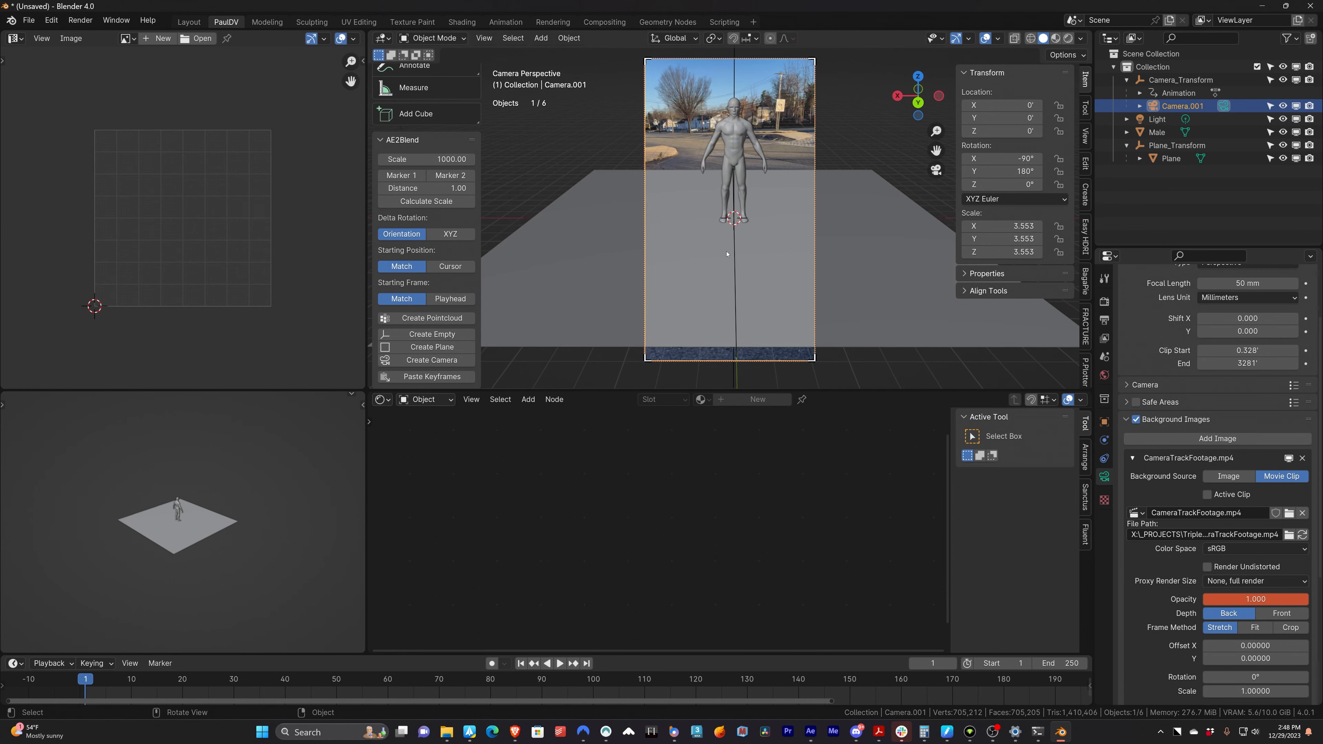
- Delete the scene's light and create Easy HDRI world nodes to light the scene with the abandoned 01_8k HDRI
click(1084, 234)
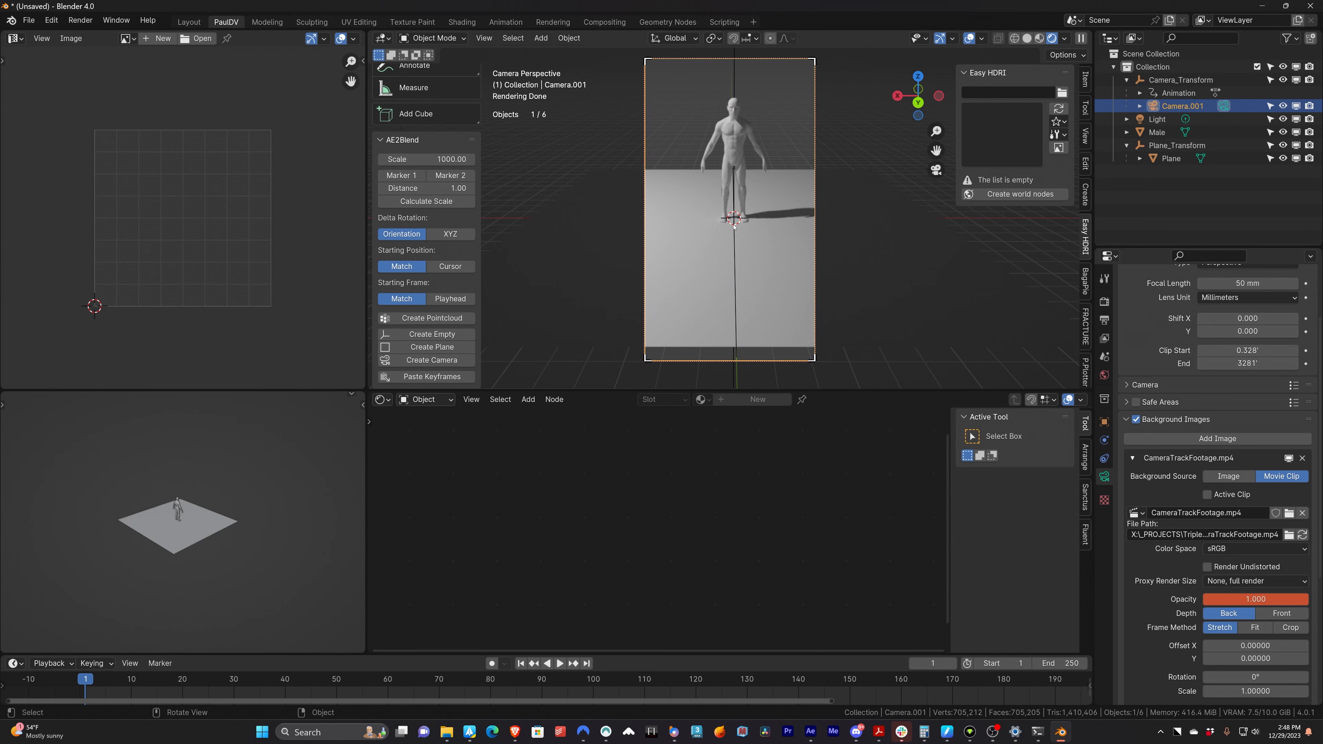
click(1158, 120)
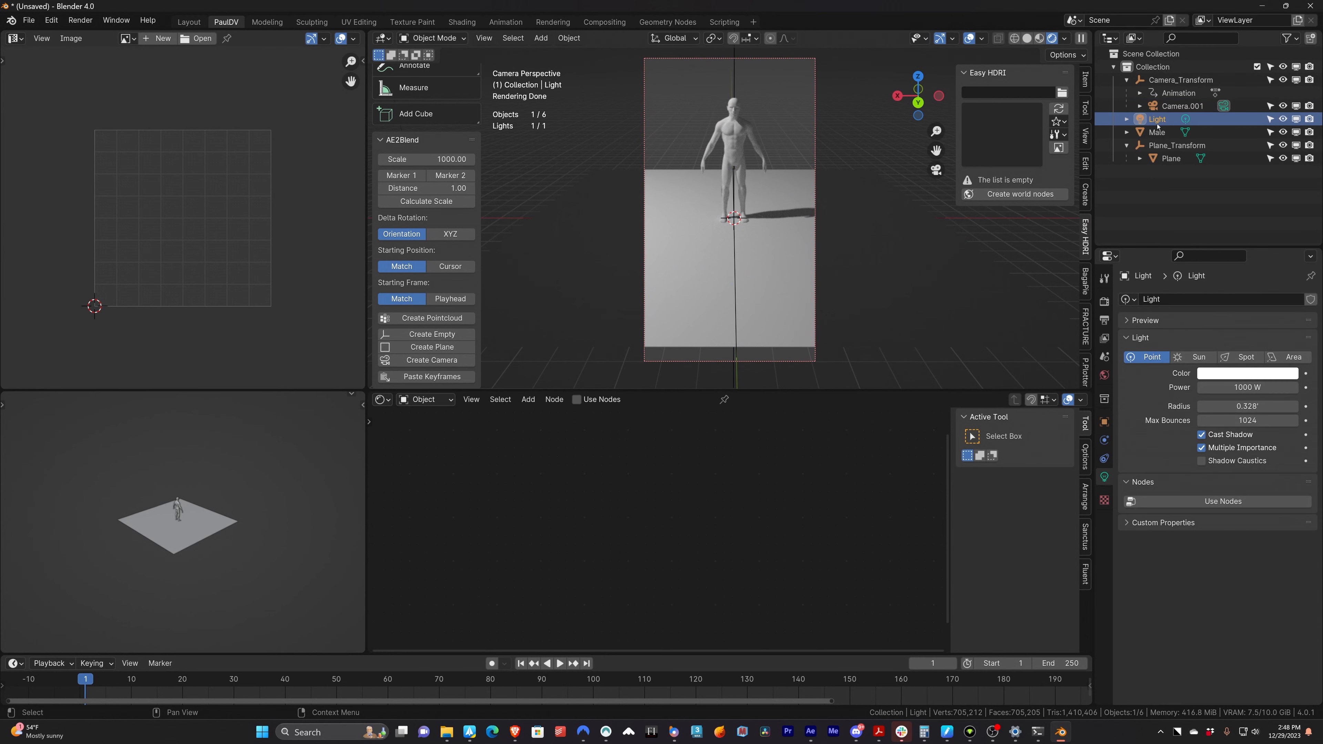
key(Delete)
click(1020, 194)
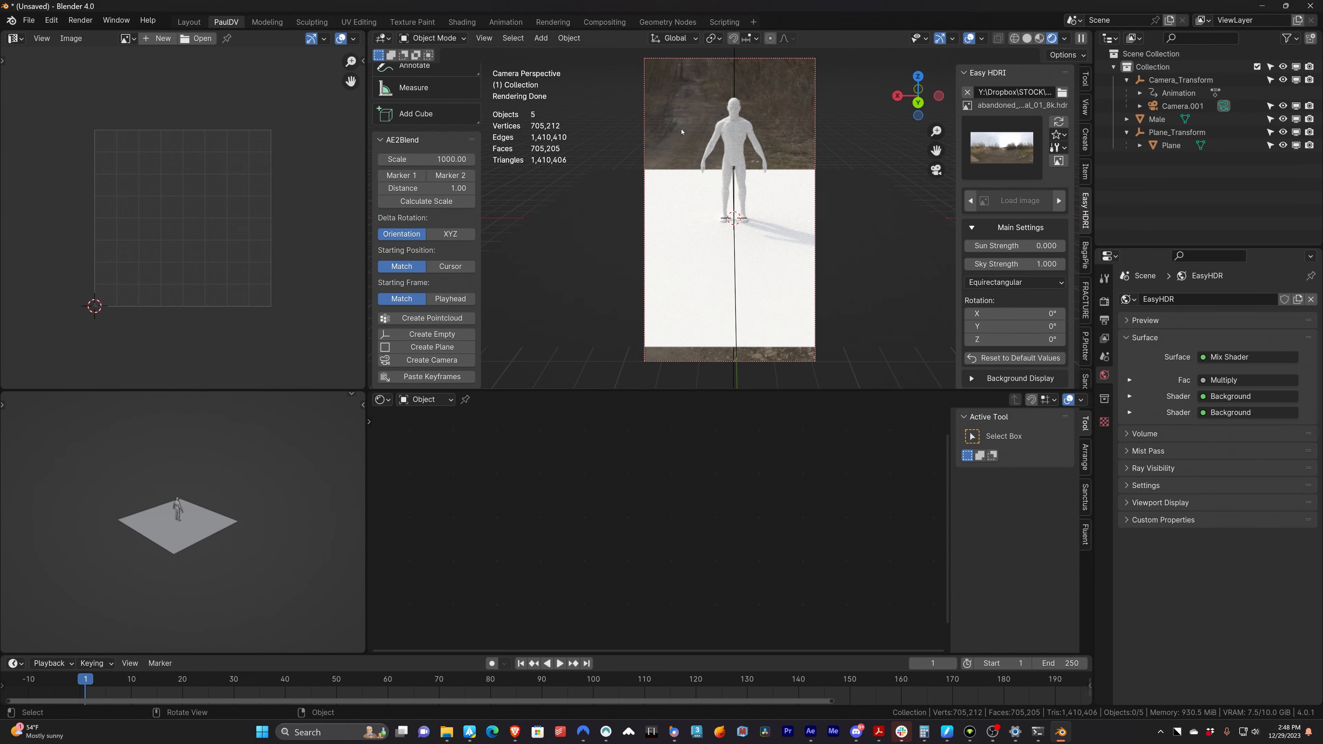
- Enable the Transparent film option in the Cycles render settings so the footage replaces the HDRI background
click(1105, 302)
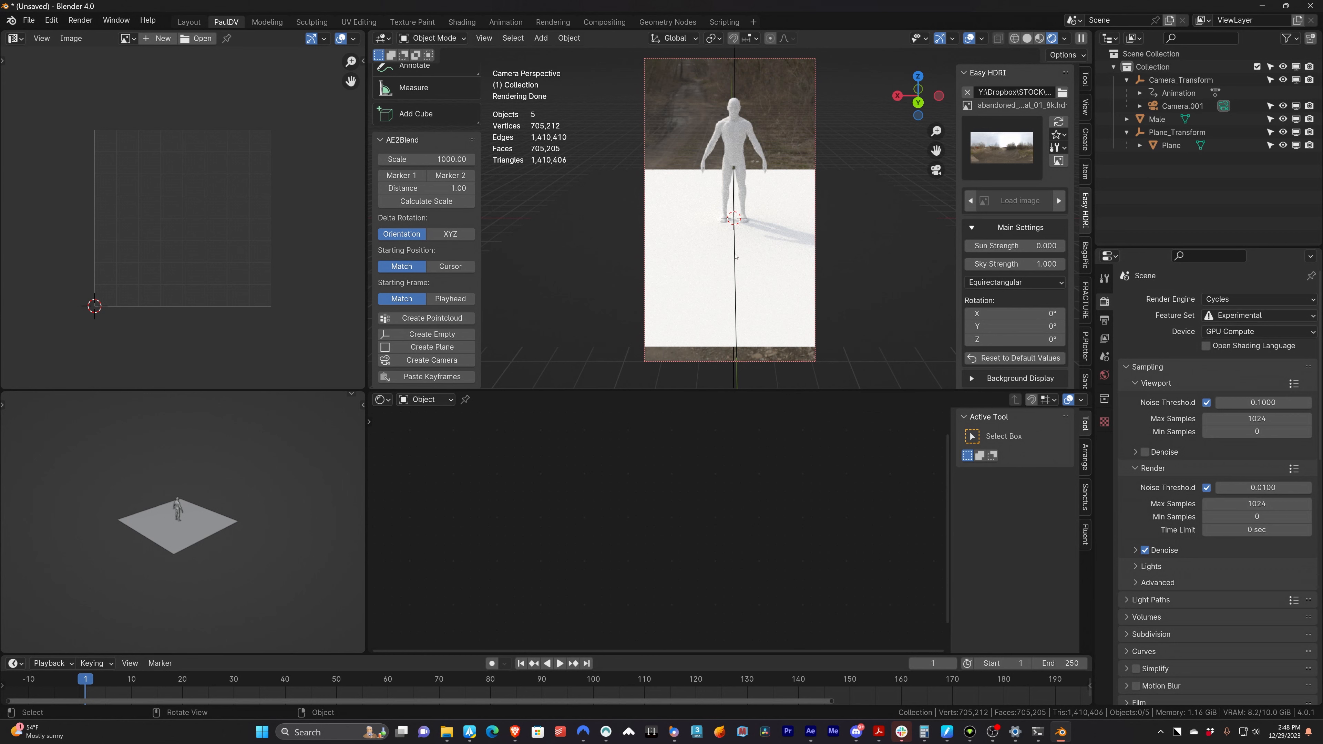
key(q)
scroll(1137, 574, down, 6)
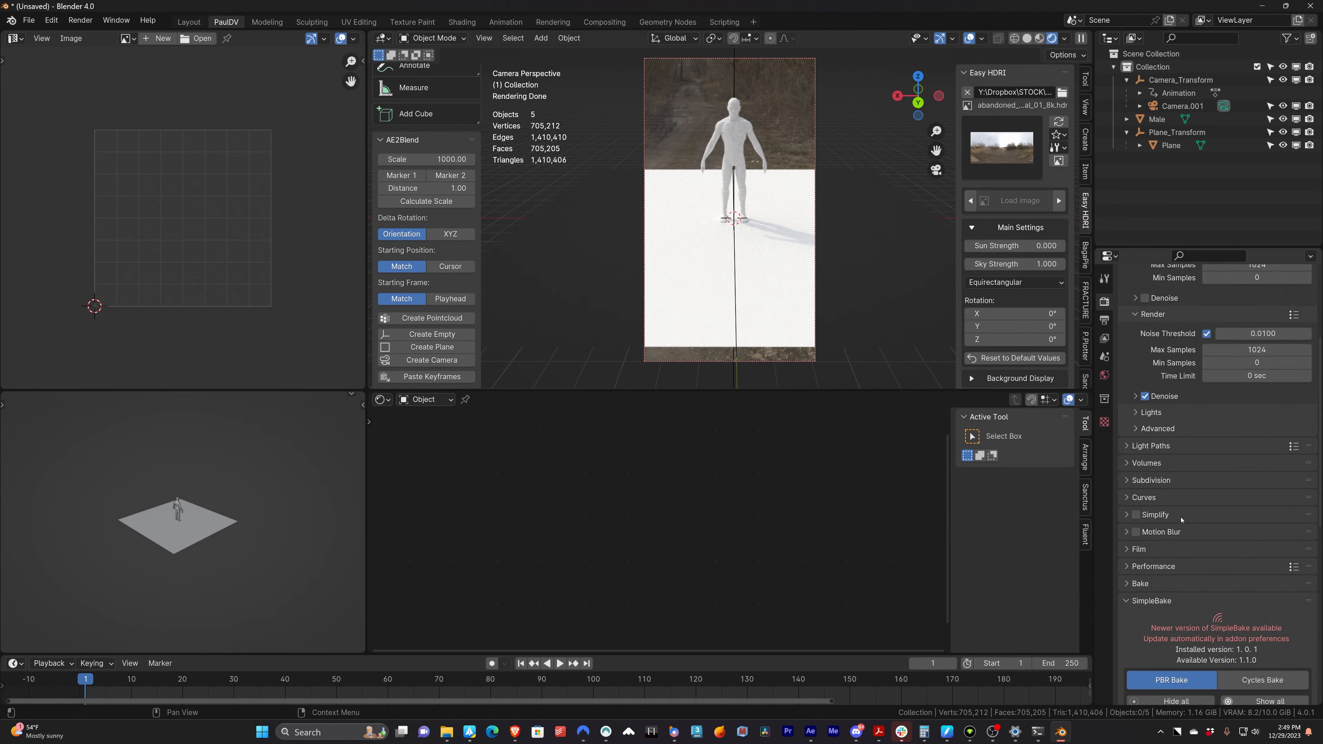
click(1177, 549)
scroll(1151, 643, down, 4)
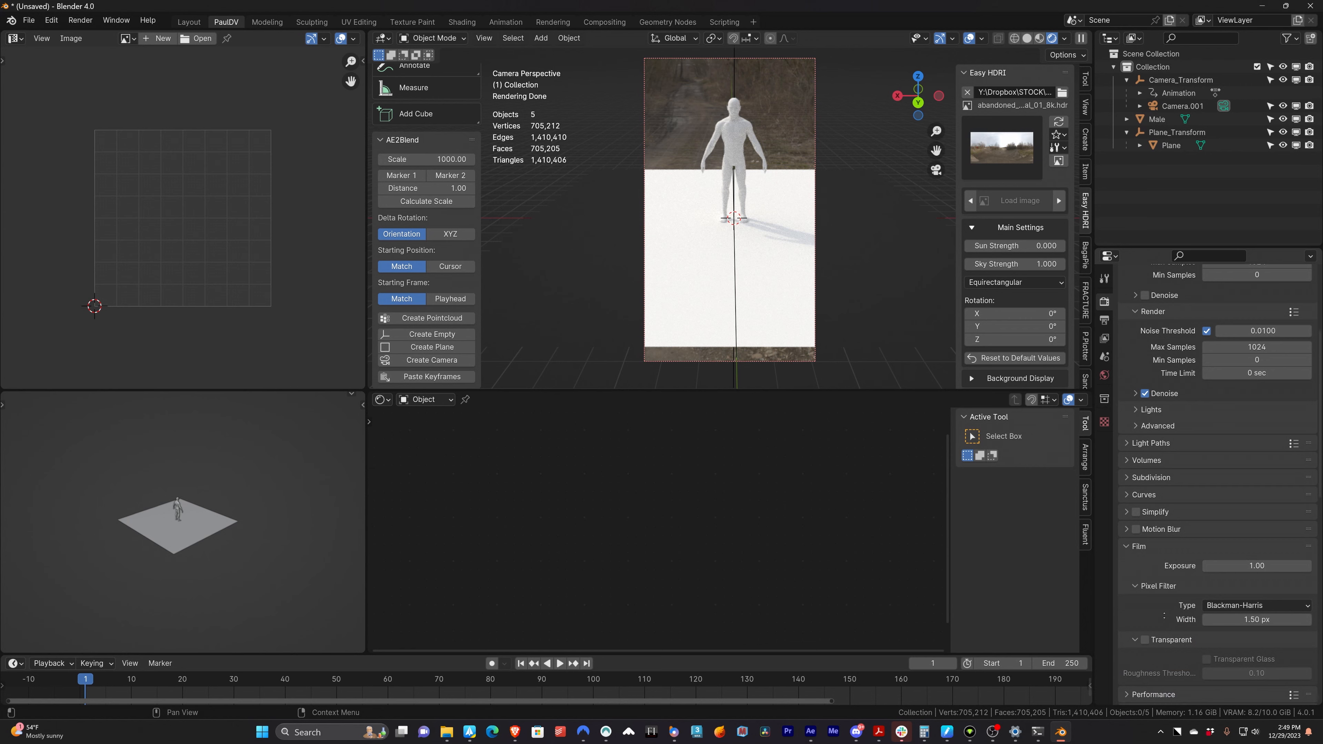
click(1145, 529)
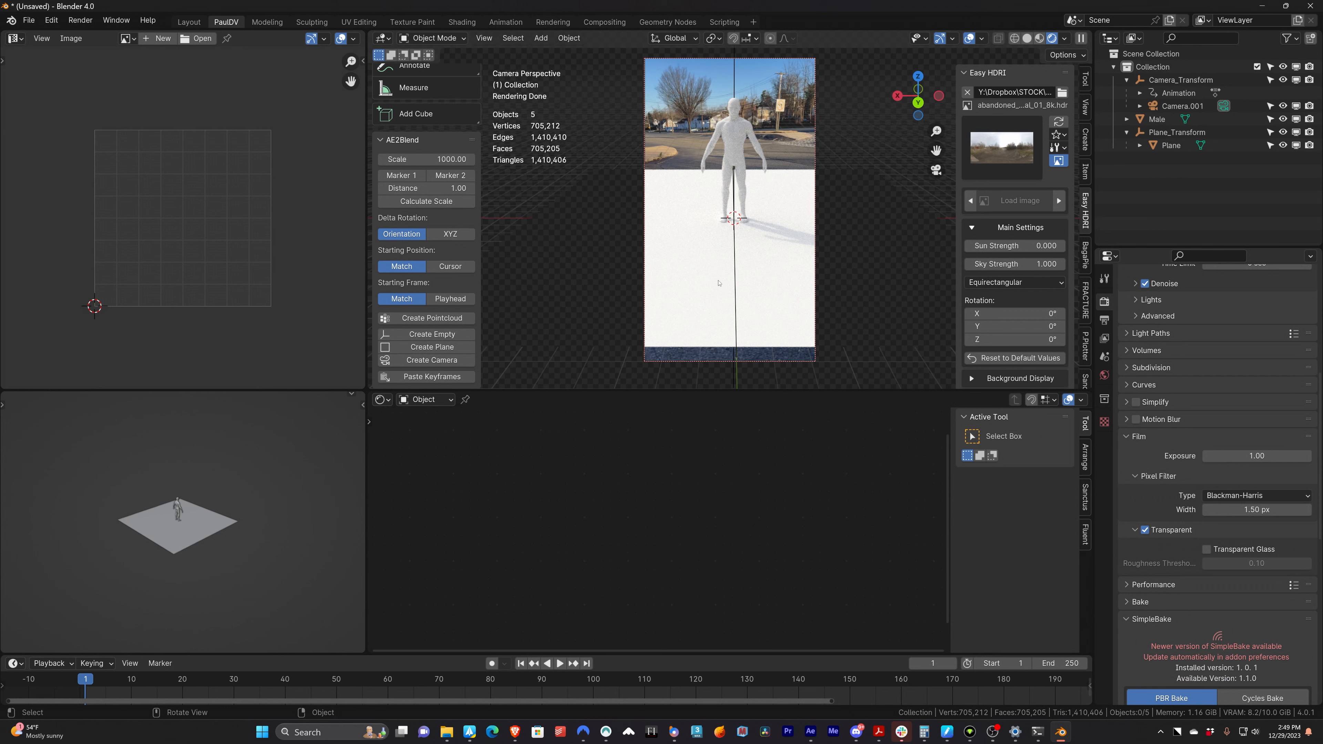
- Make the ground plane a Shadow Catcher in its object visibility settings
click(697, 308)
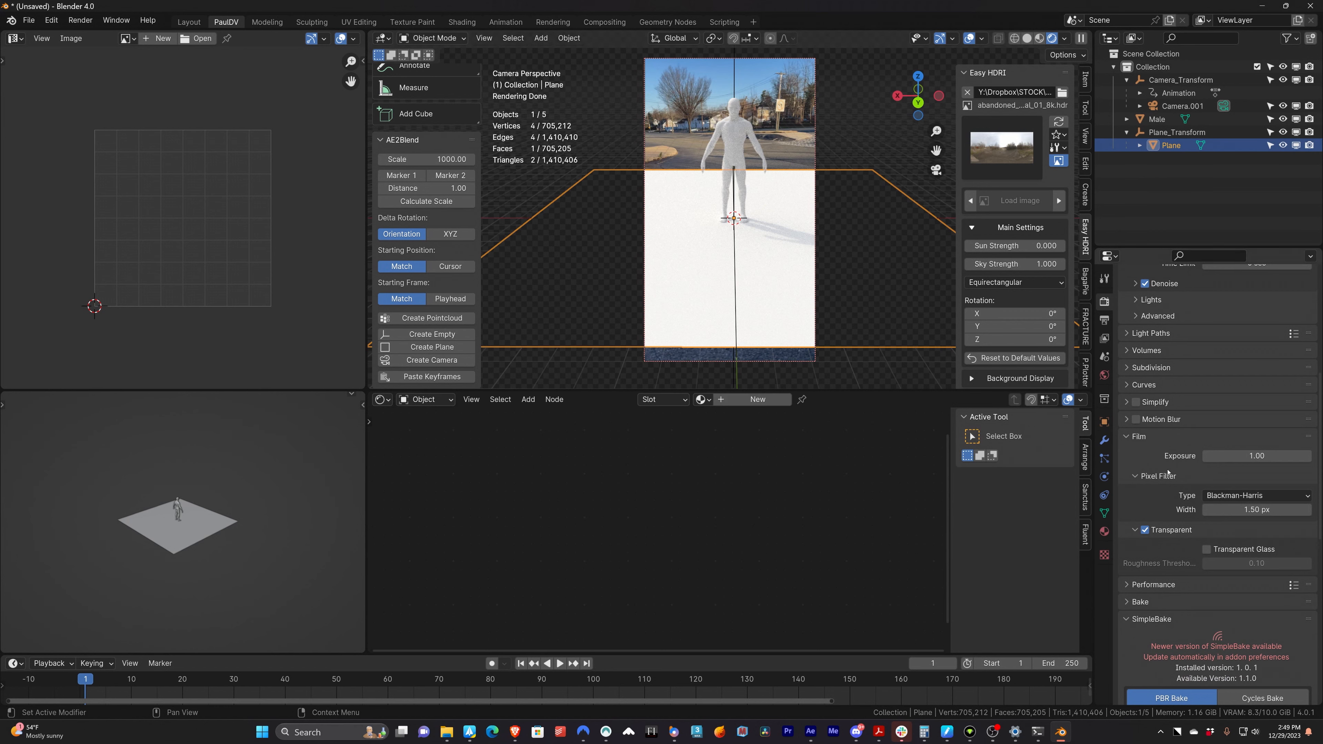
click(1104, 422)
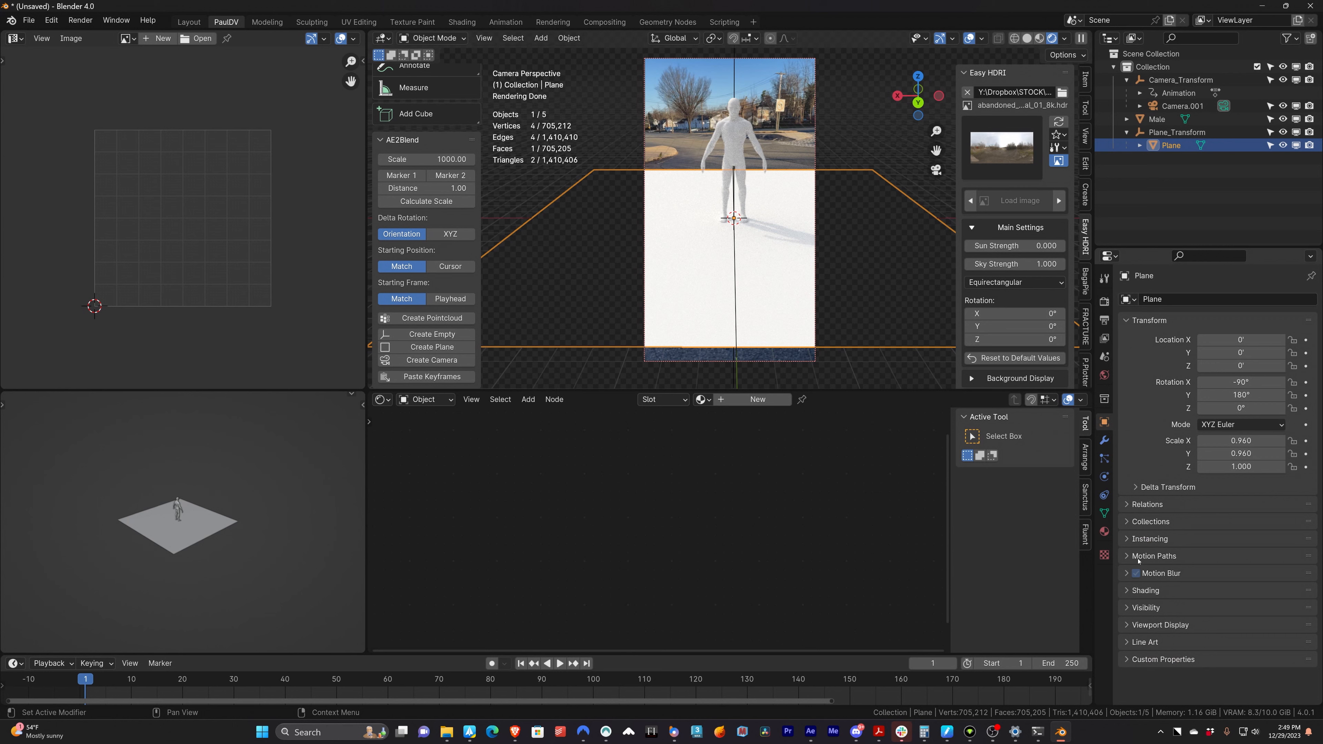
click(1145, 607)
scroll(1209, 524, down, 5)
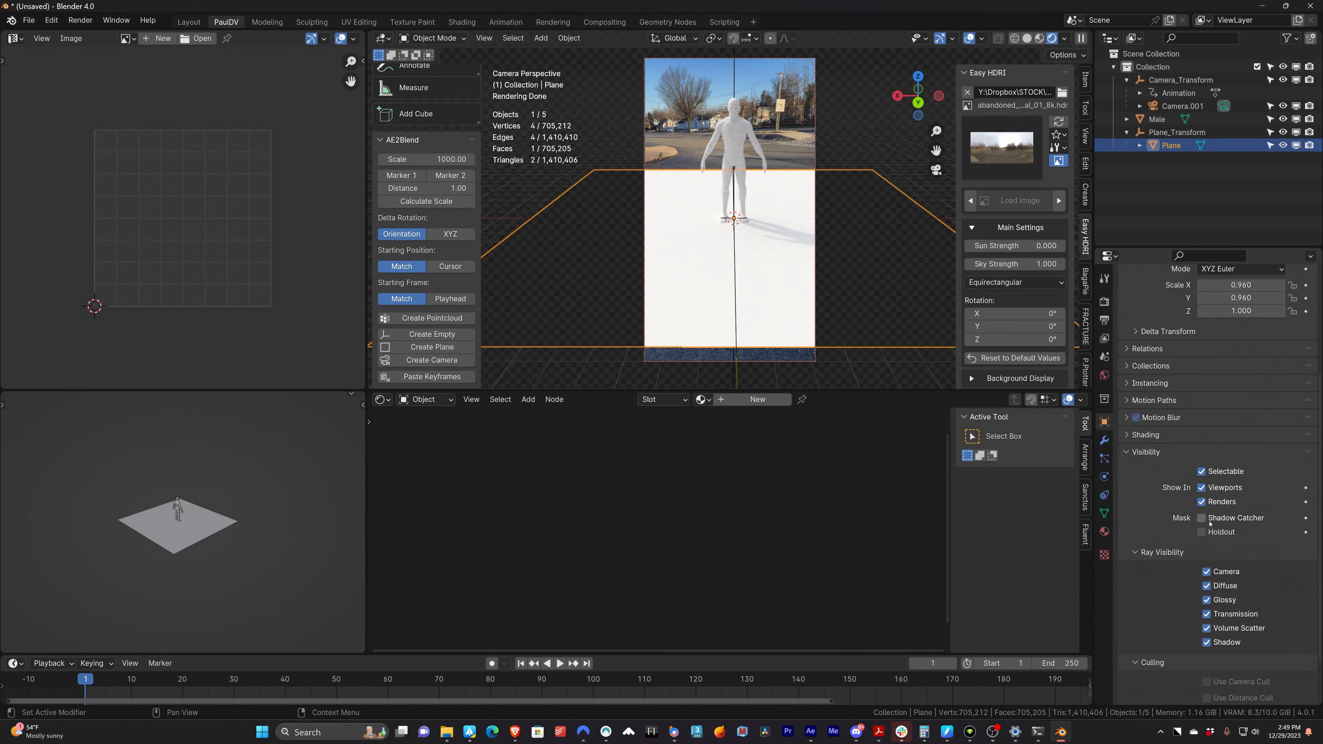
click(1225, 518)
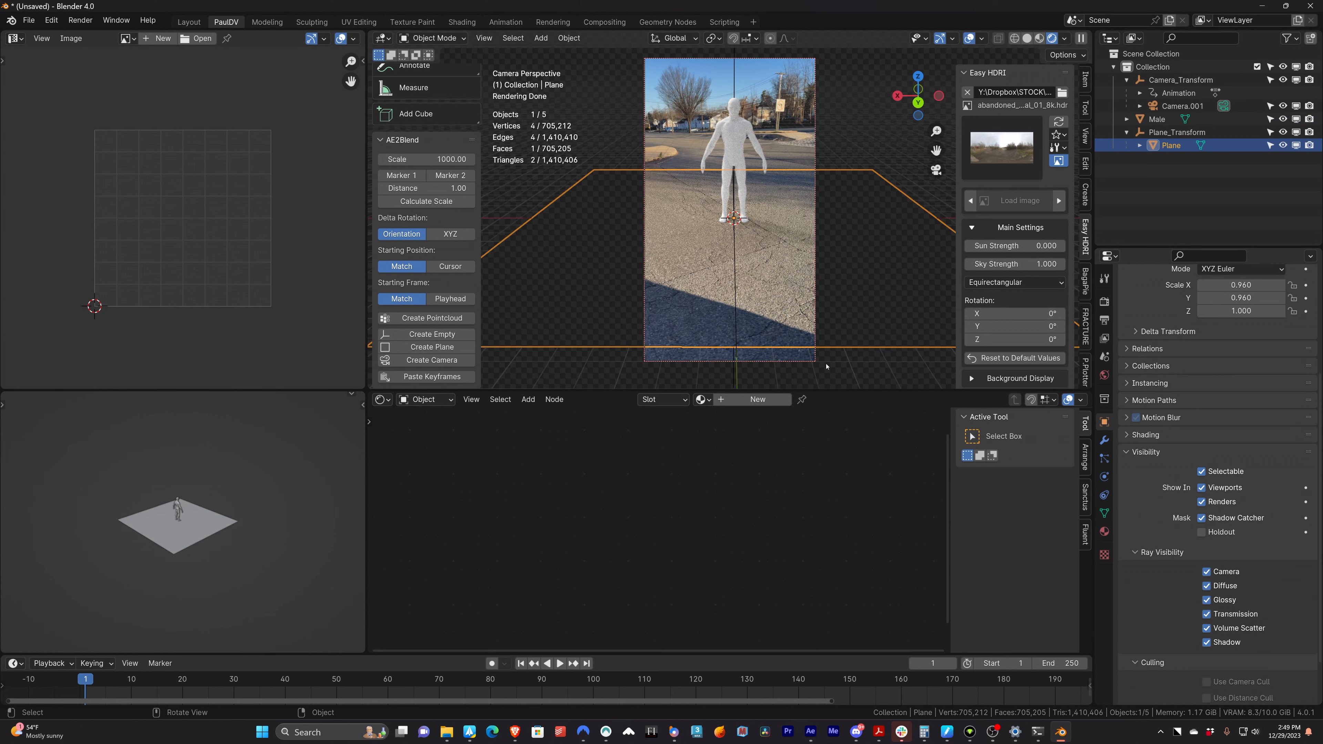
- Select the tracked camera, show its lens data, and play and scrub the shot to check how the figure's feet hold to the asphalt
click(813, 363)
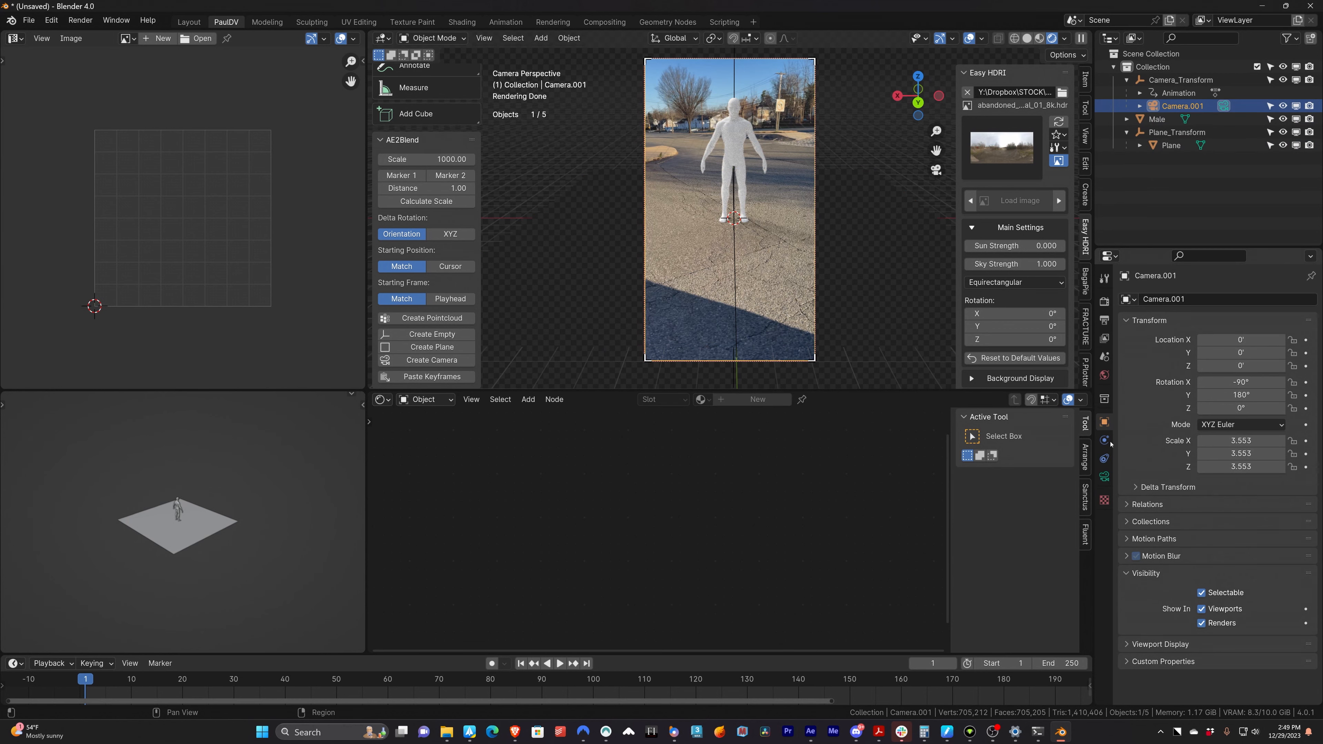
click(1104, 476)
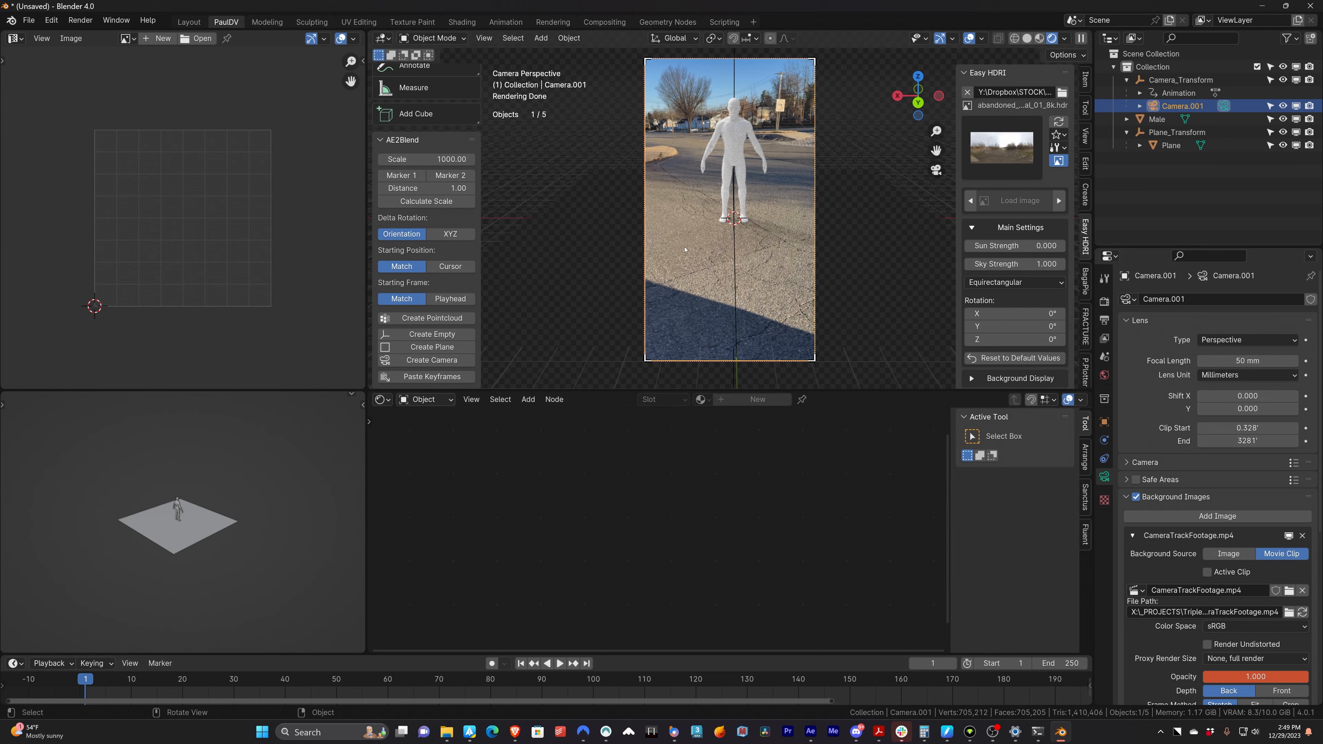
key(space)
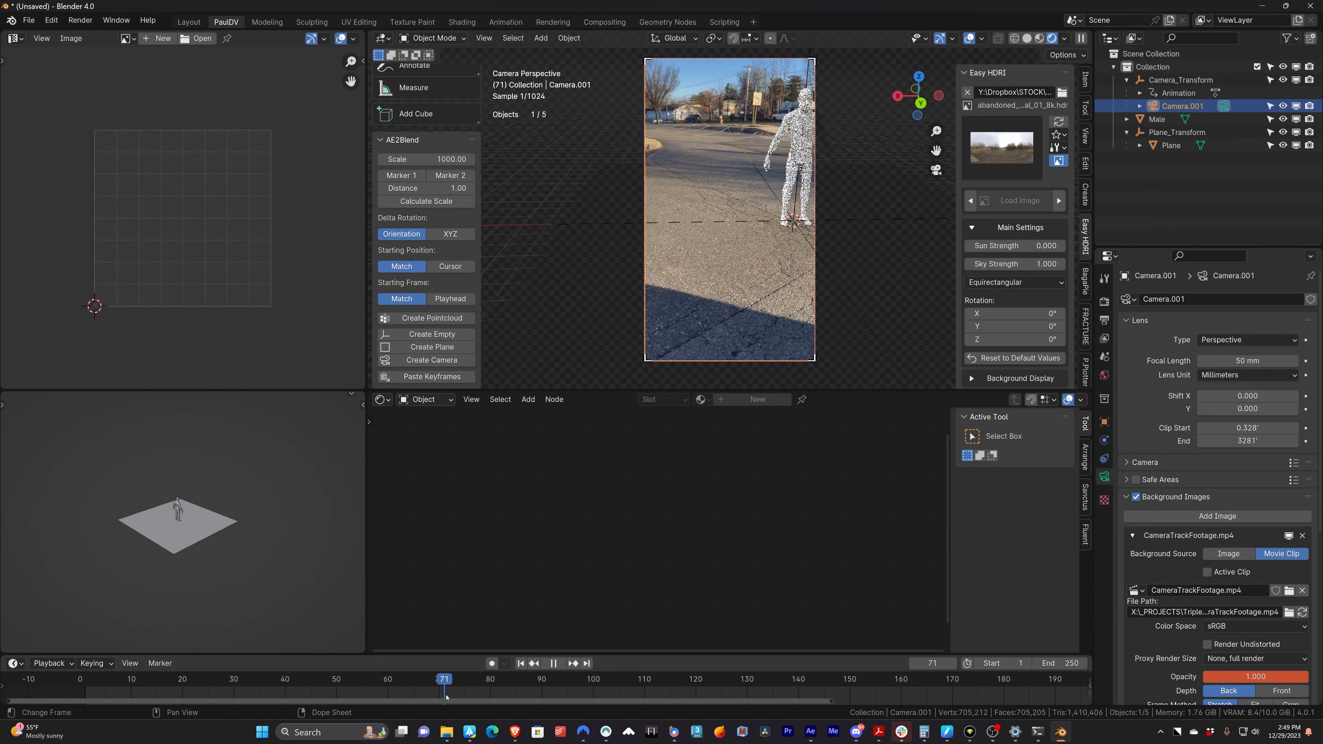
key(space)
scroll(663, 218, up, 5)
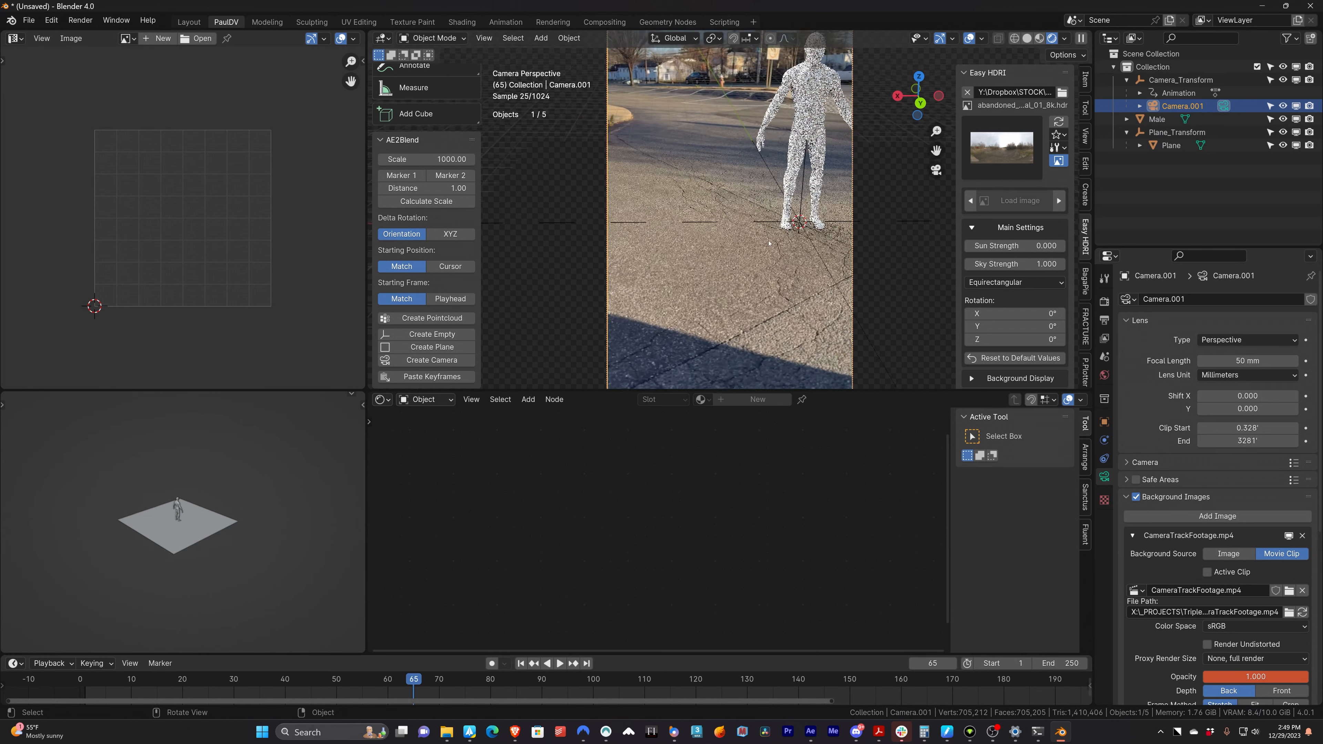
shift+middle_drag(853, 274, 709, 265)
scroll(709, 264, up, 1)
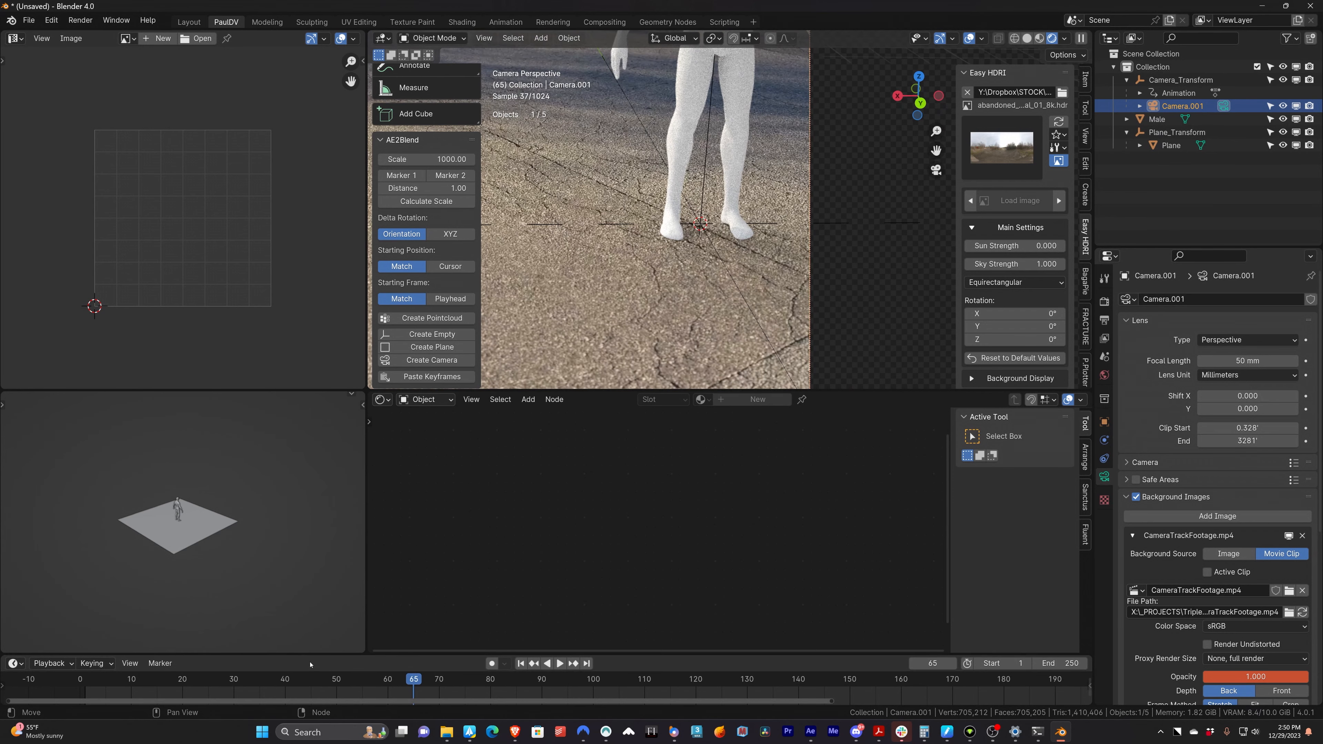
drag(412, 683, 349, 696)
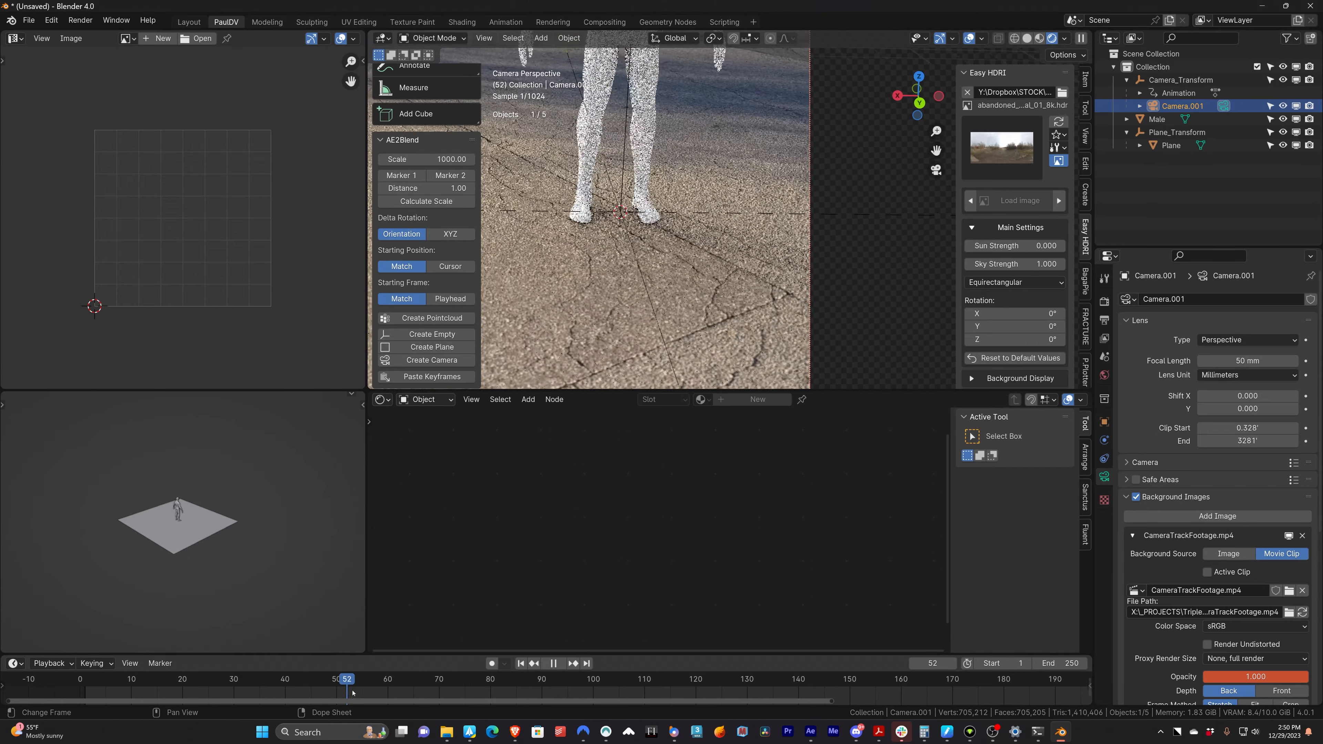
key(space)
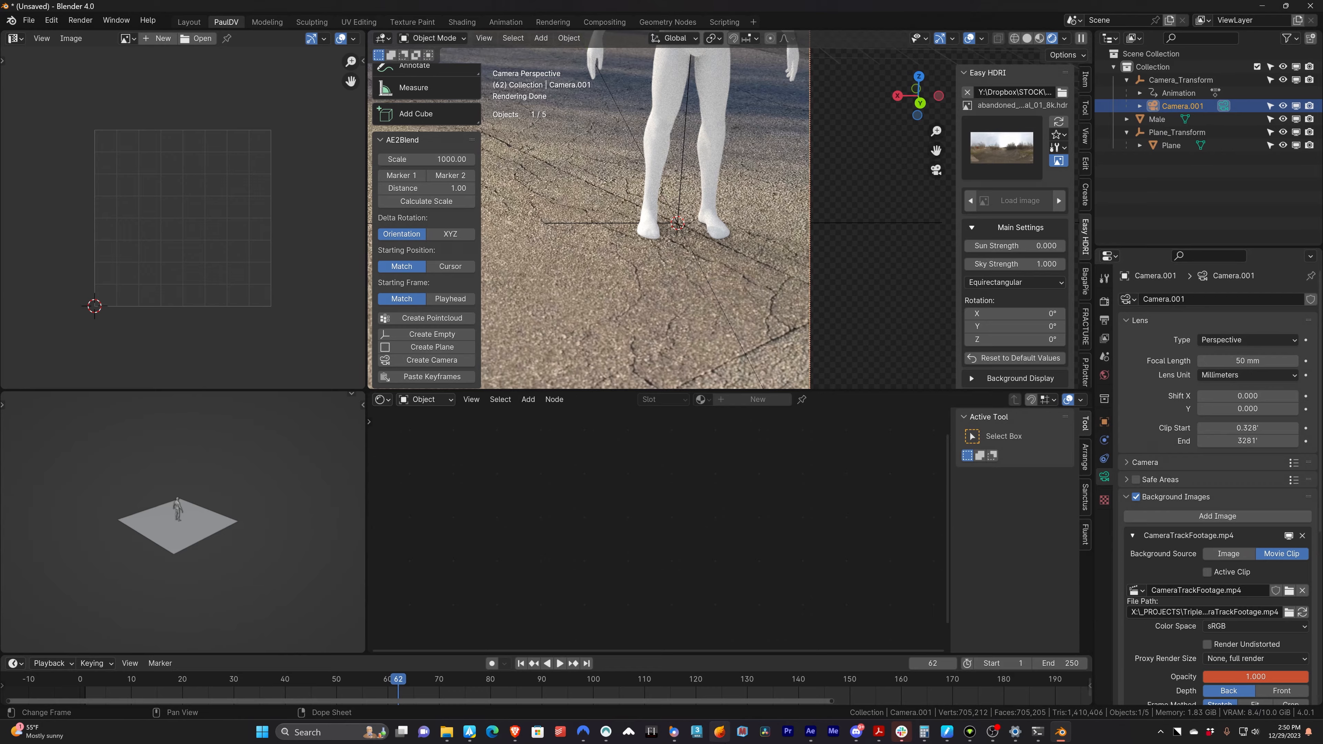
- Switch to After Effects and copy the focal length from the 3D Tracker Camera's settings
click(810, 732)
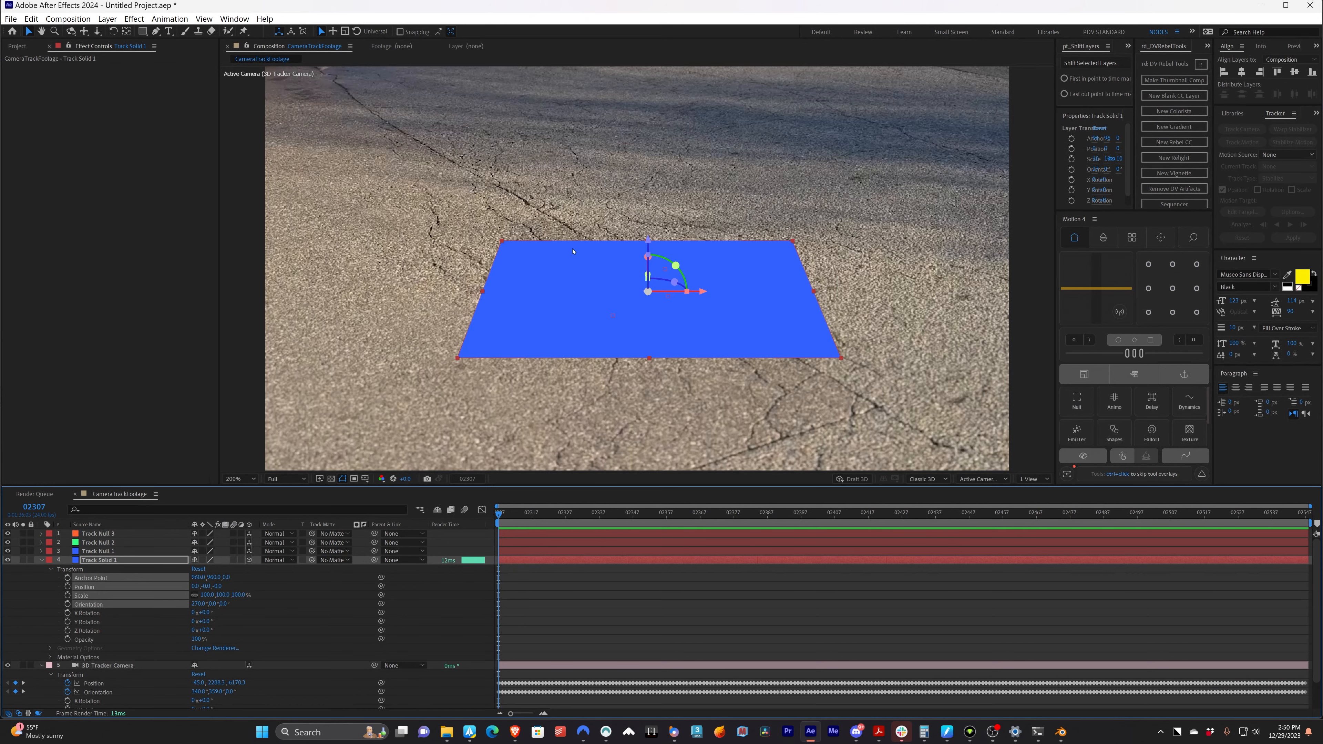
click(91, 666)
scroll(104, 661, down, 2)
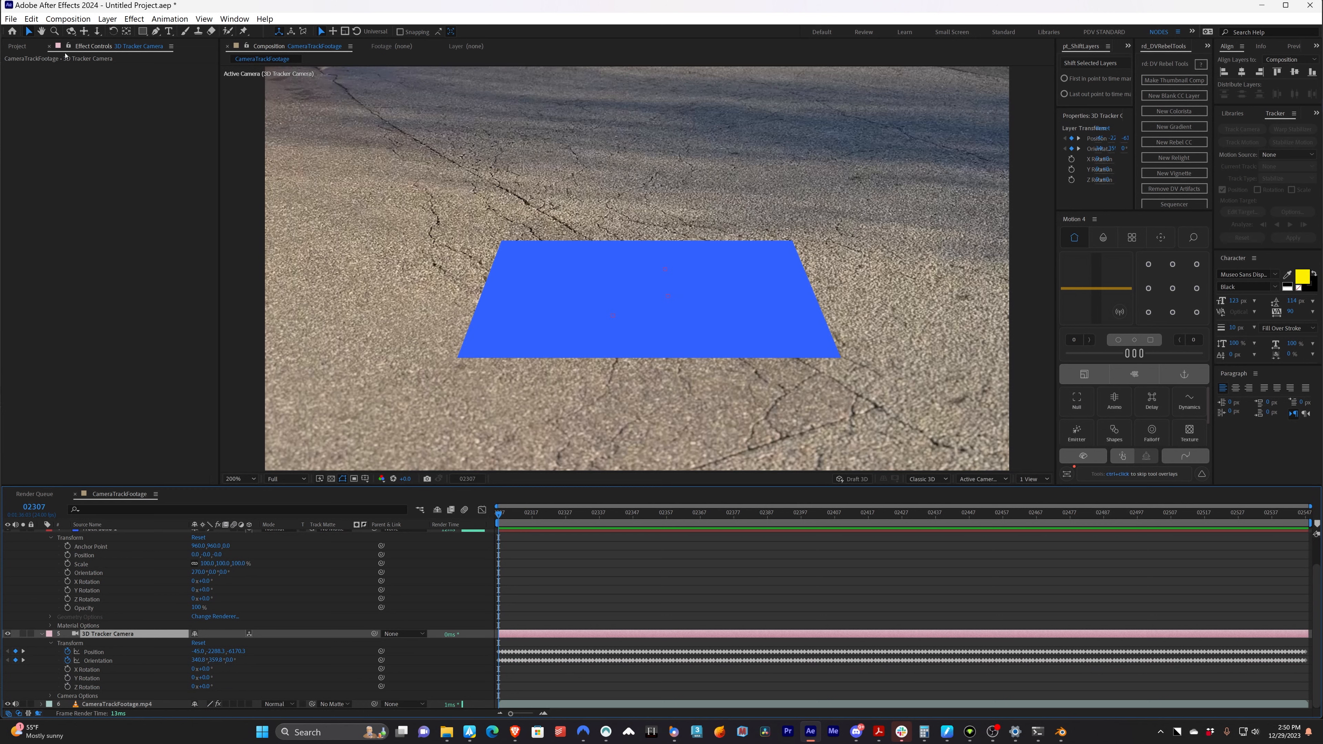
click(107, 18)
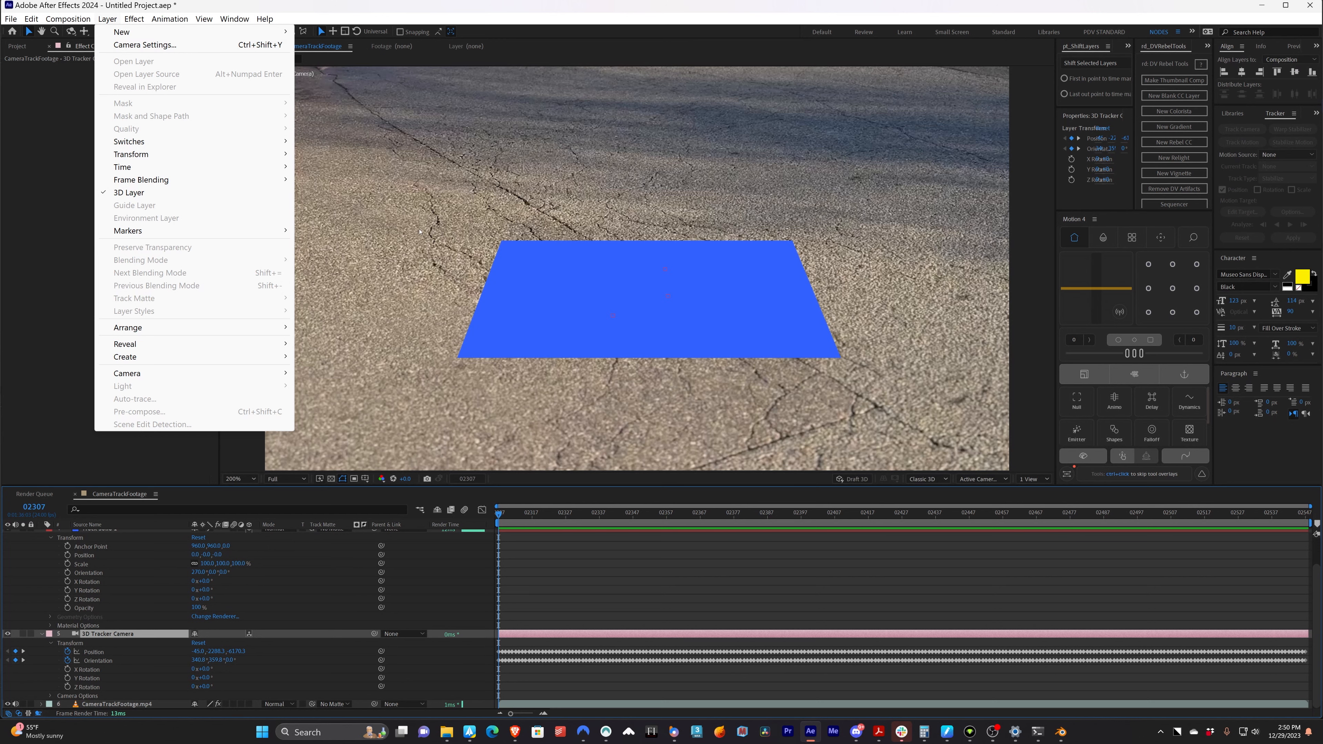
click(652, 586)
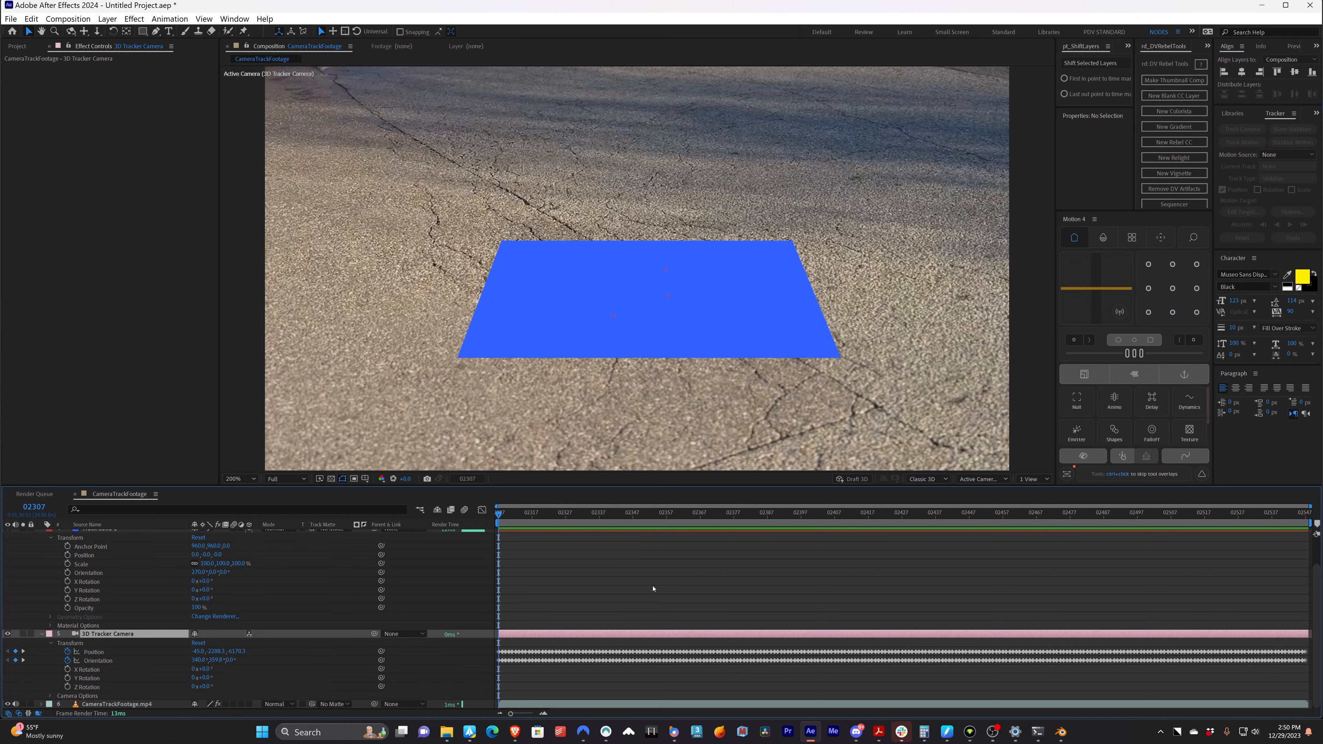
double_click(124, 636)
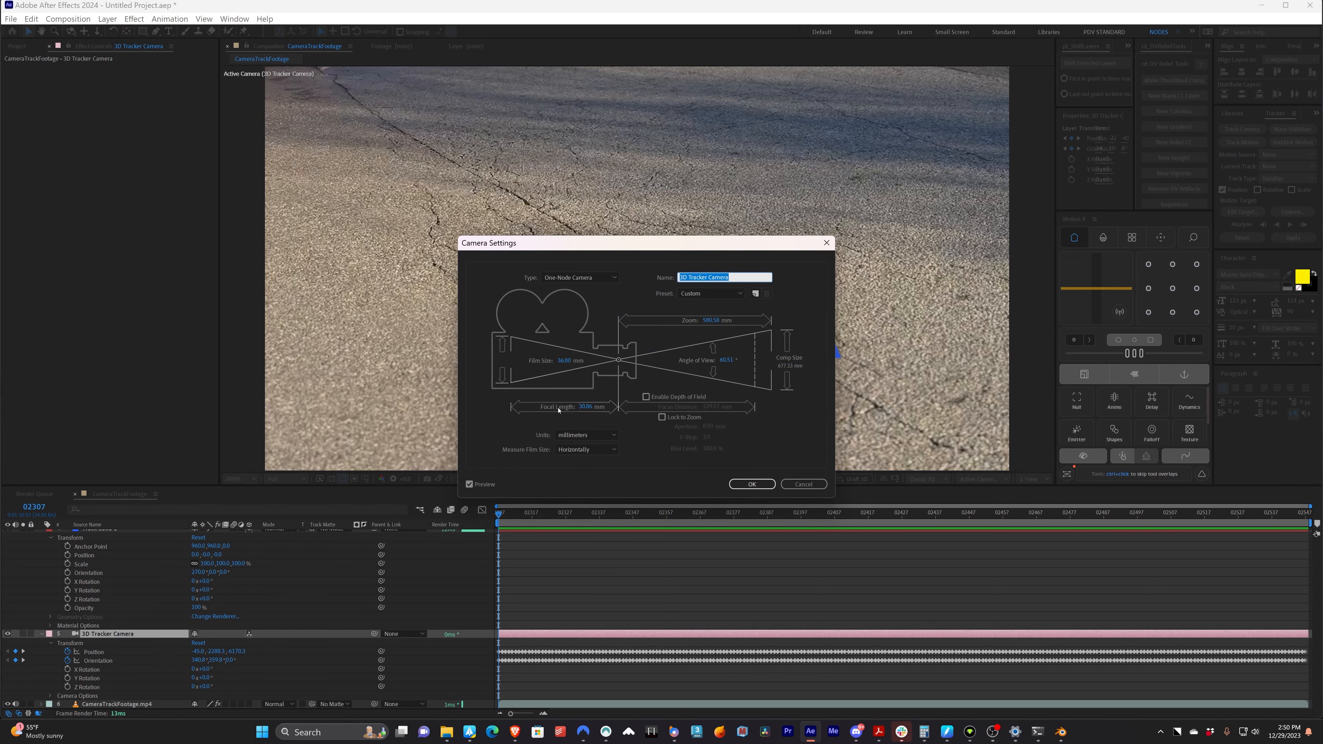
click(553, 407)
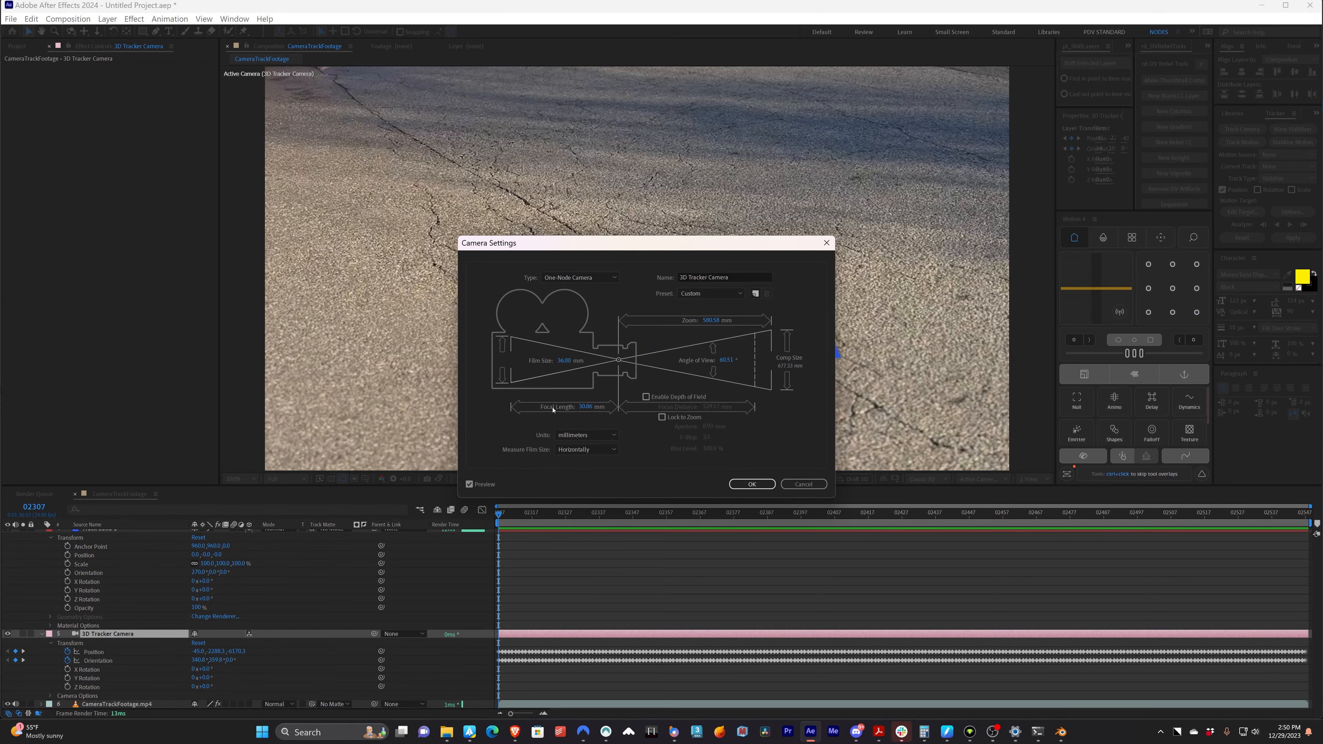
click(590, 410)
- Switch back to Blender, set the tracked camera's focal length to 30.8574 mm and scrub to frame 18
key(alt+Tab)
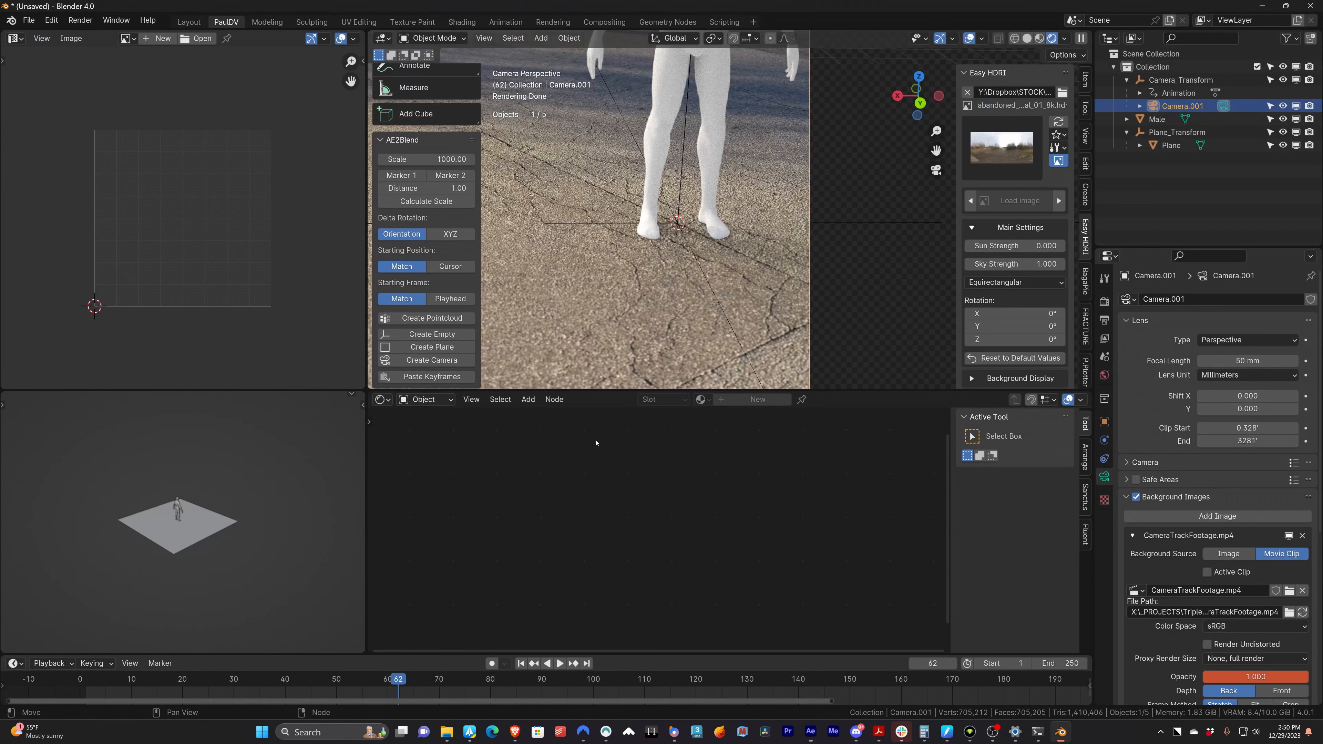
click(1225, 361)
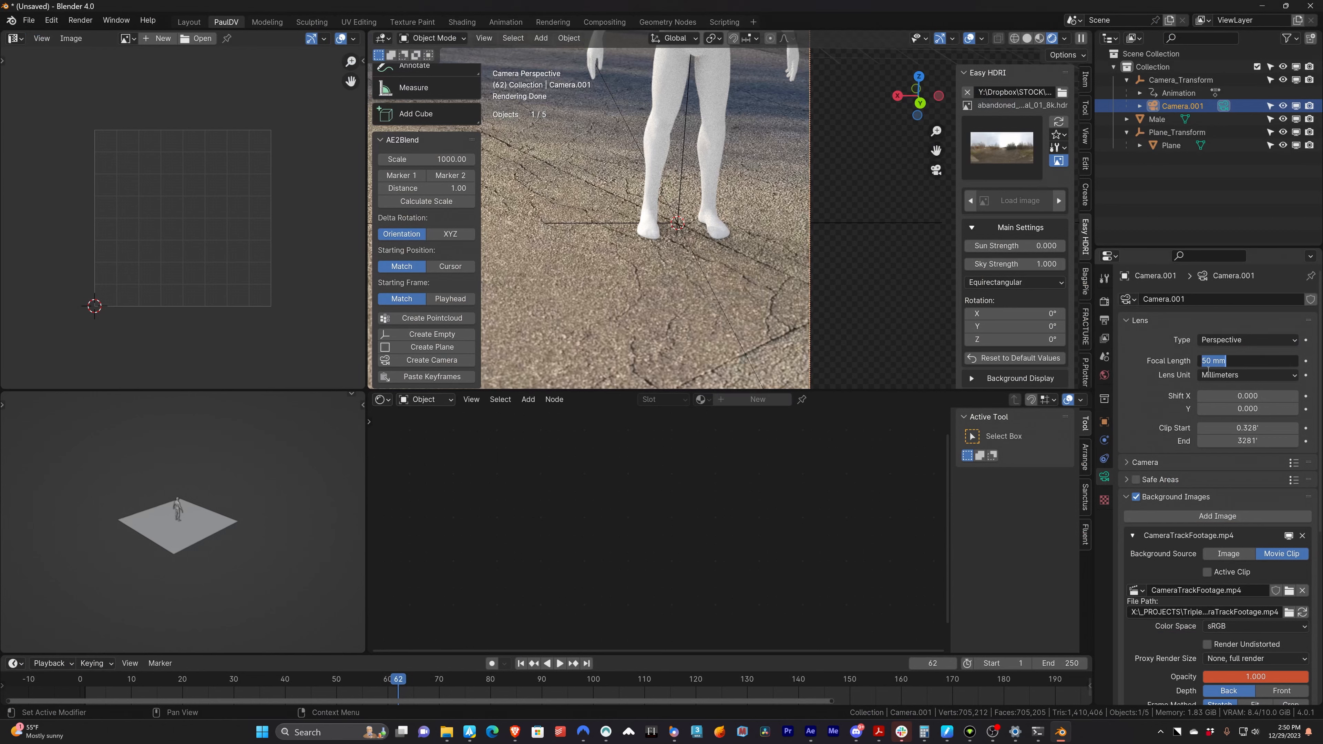
text(30.8574)
key(Return)
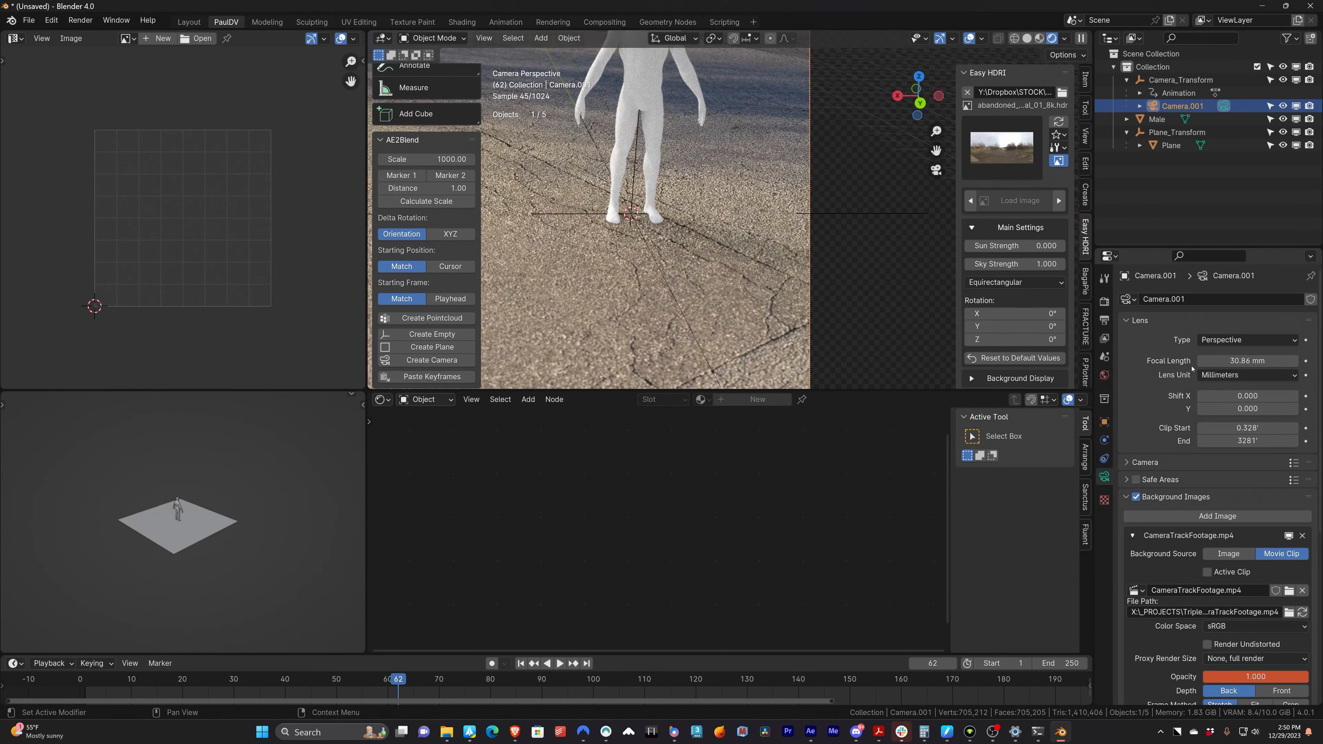
drag(395, 683, 180, 695)
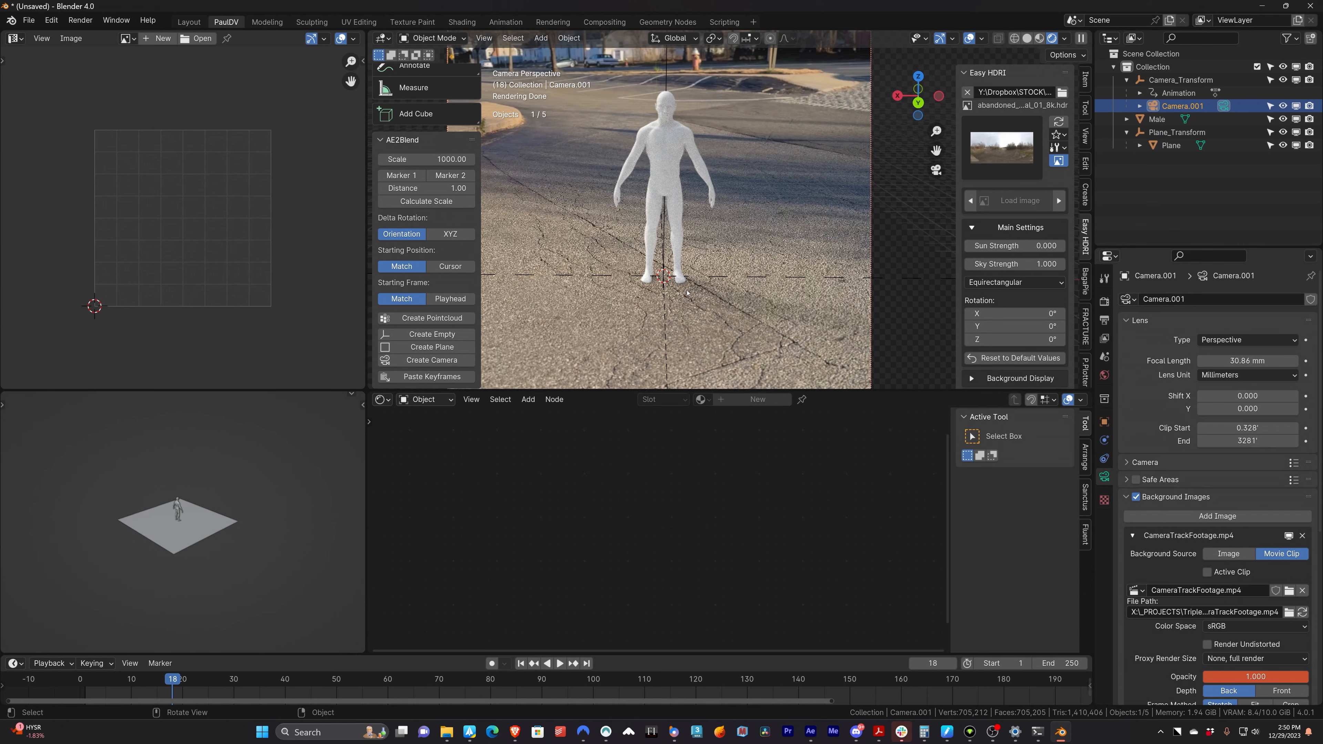
- Select the male figure and examine how it sits in the parking lot footage at frame 18
click(687, 294)
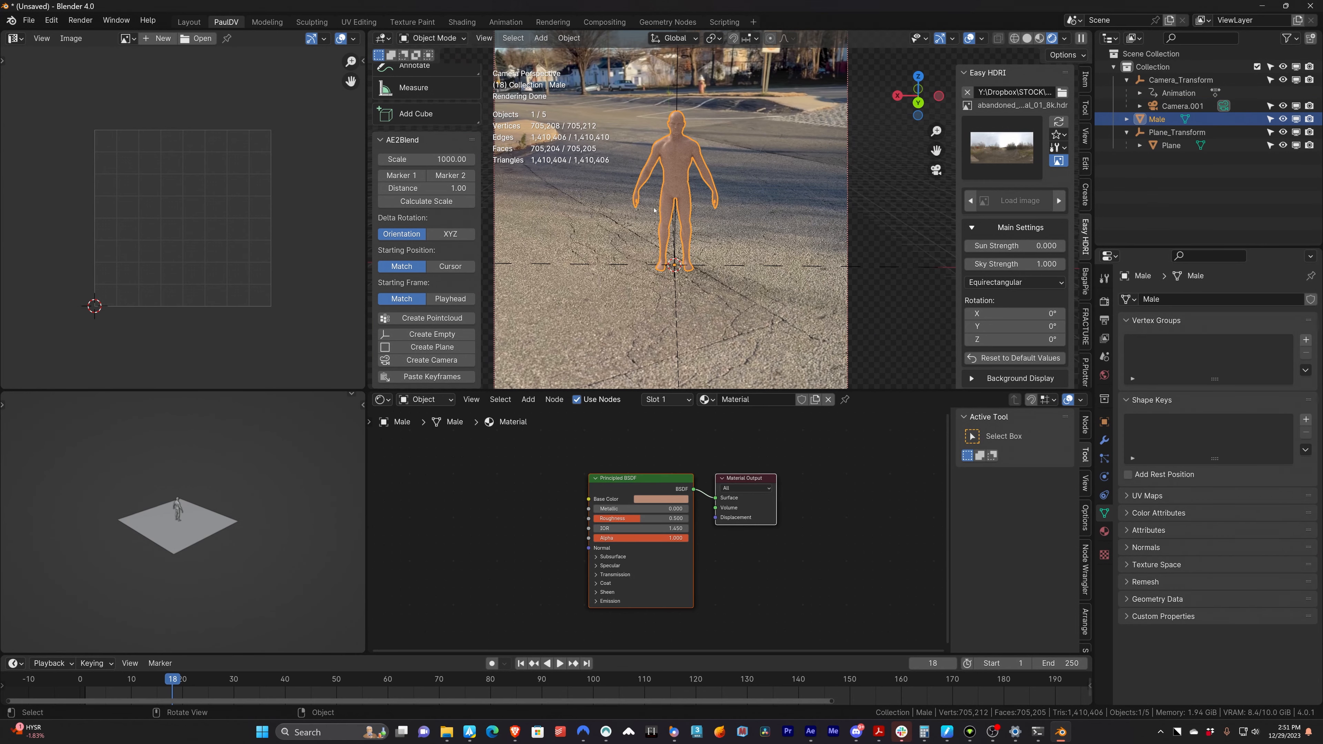
scroll(616, 213, down, 2)
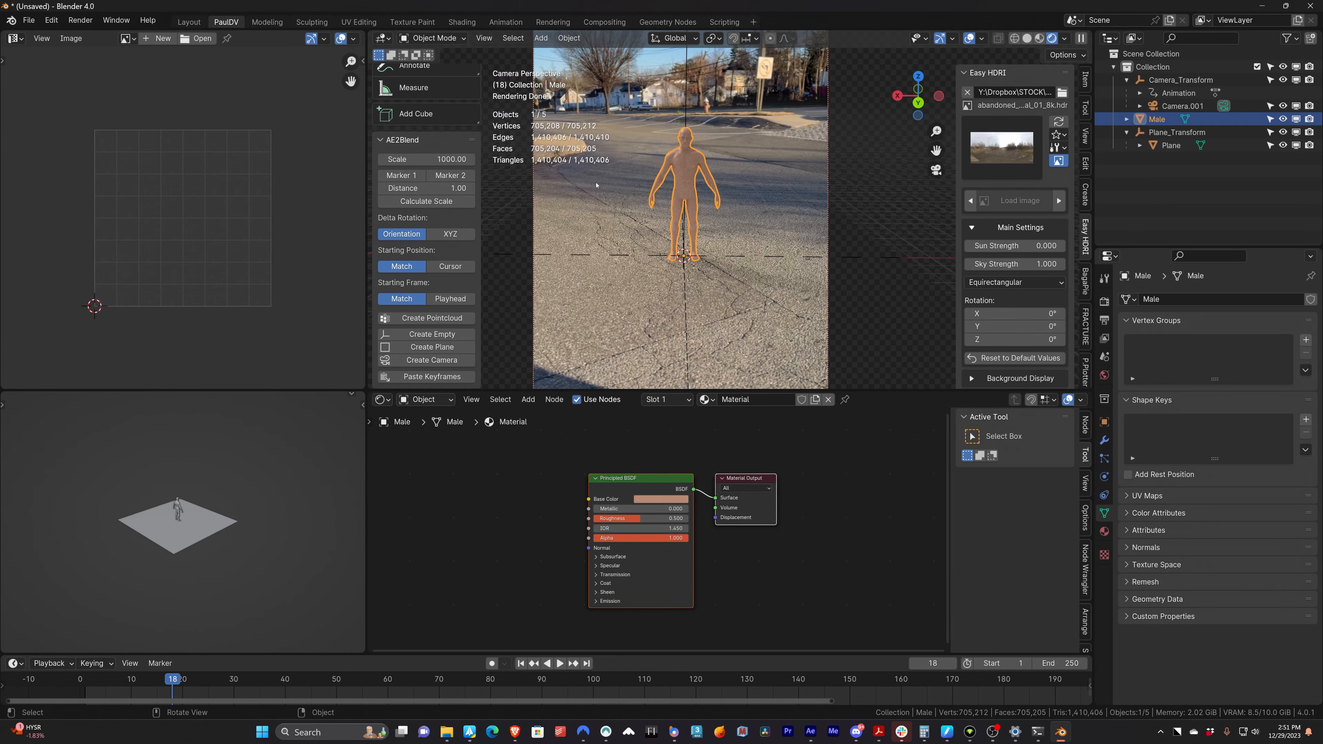
shift+middle_drag(596, 185, 612, 191)
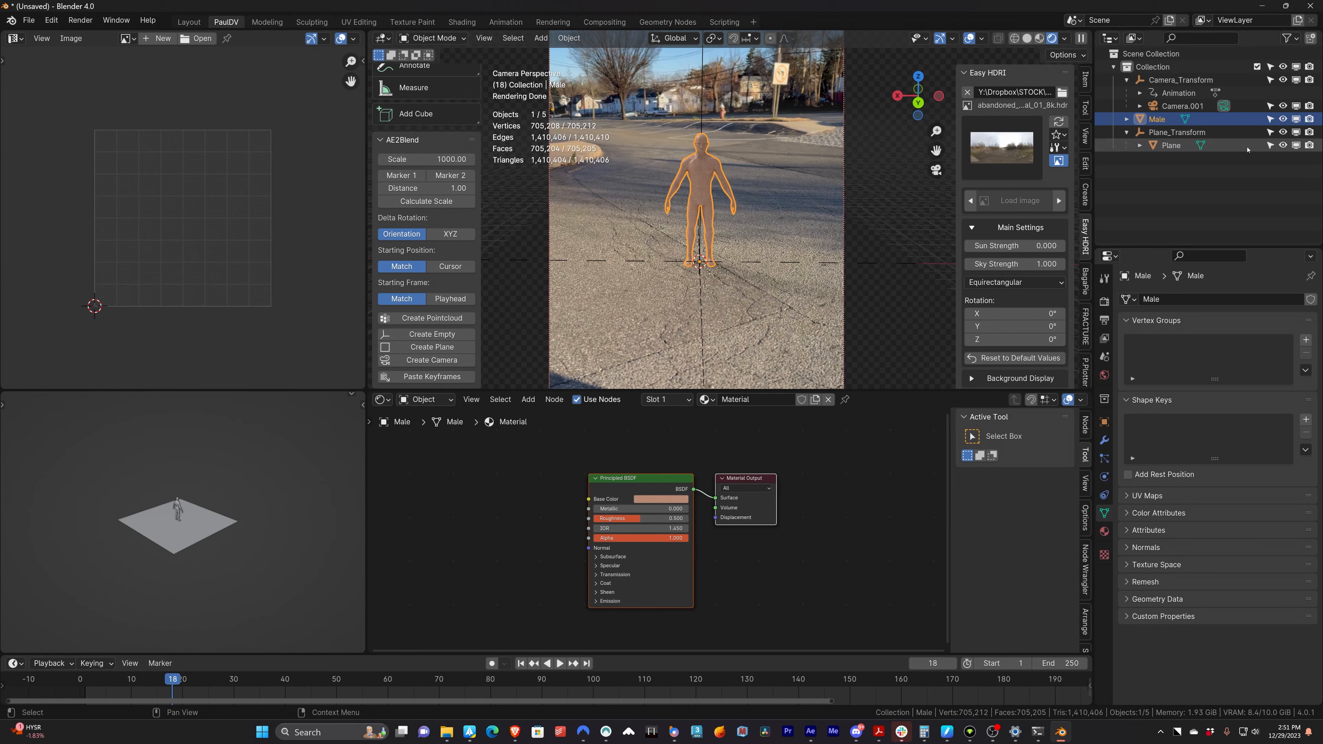
click(1154, 208)
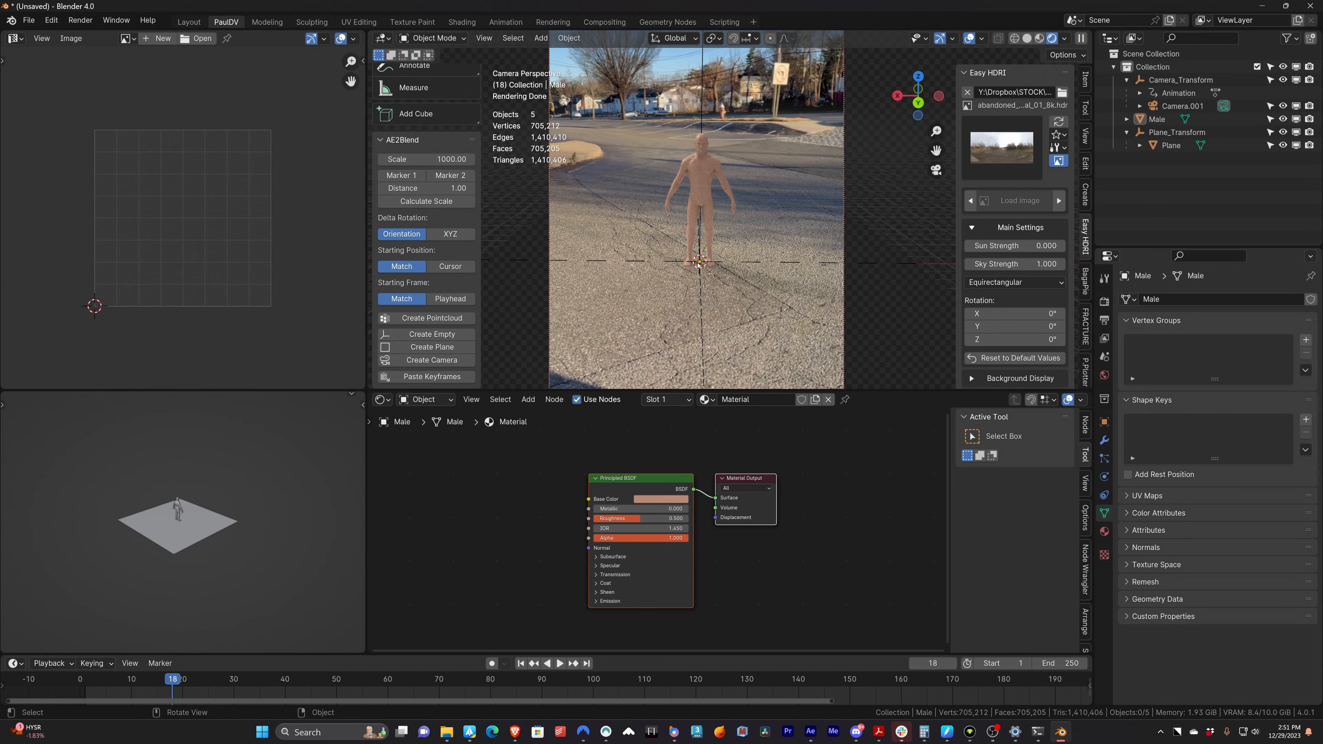
- Outside the camera view, in solid shading, add a cube empty at the male figure's feet
middle_drag(677, 279, 721, 287)
key(z)
scroll(721, 287, down, 6)
mouse_move(735, 224)
middle_down()
mouse_move(771, 222)
mouse_move(700, 326)
middle_up()
key(shift+a)
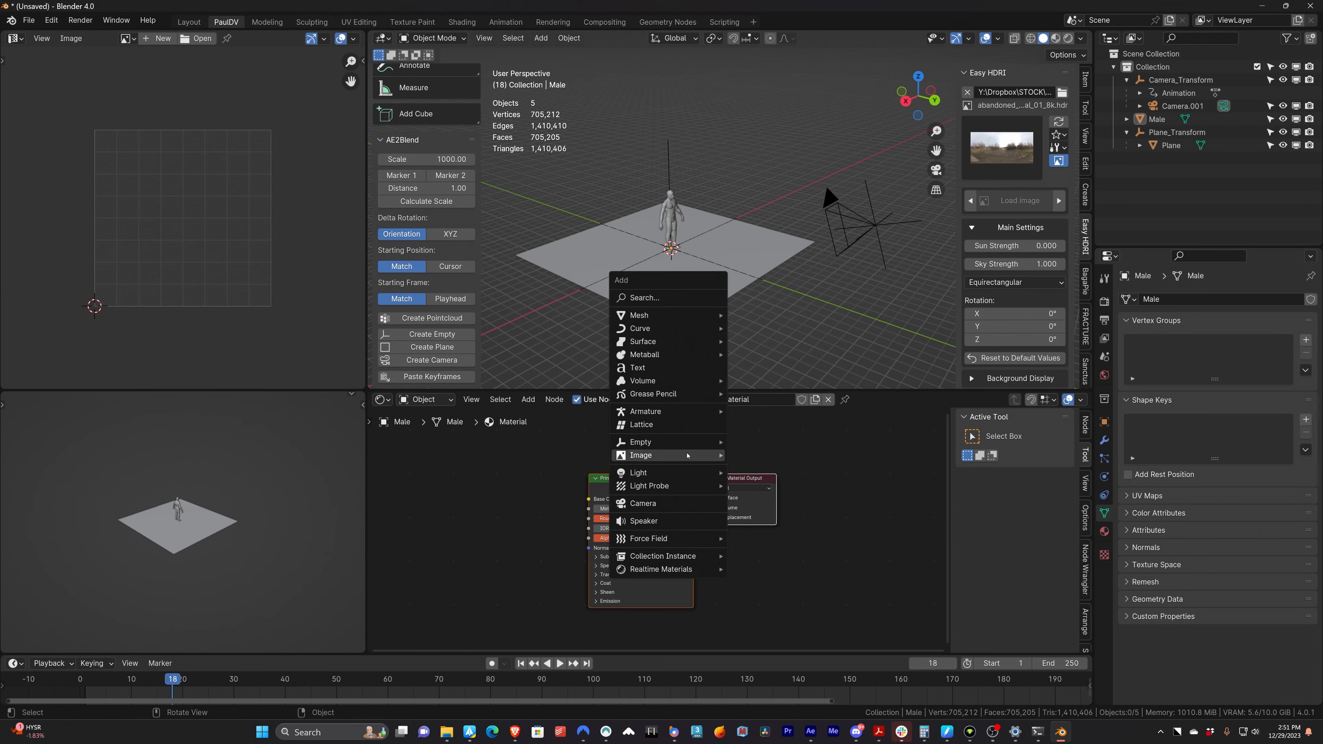
mouse_move(672, 442)
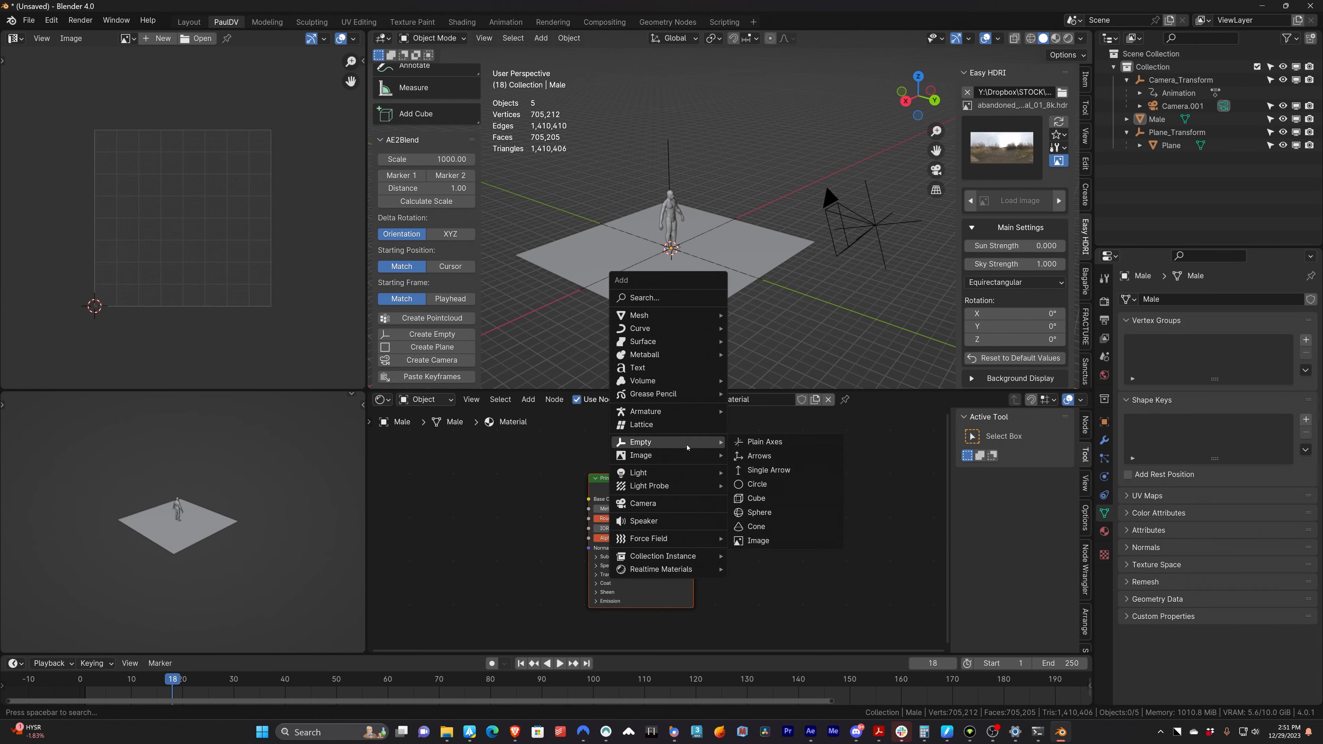
click(758, 498)
scroll(641, 302, up, 4)
middle_drag(641, 302, 720, 290)
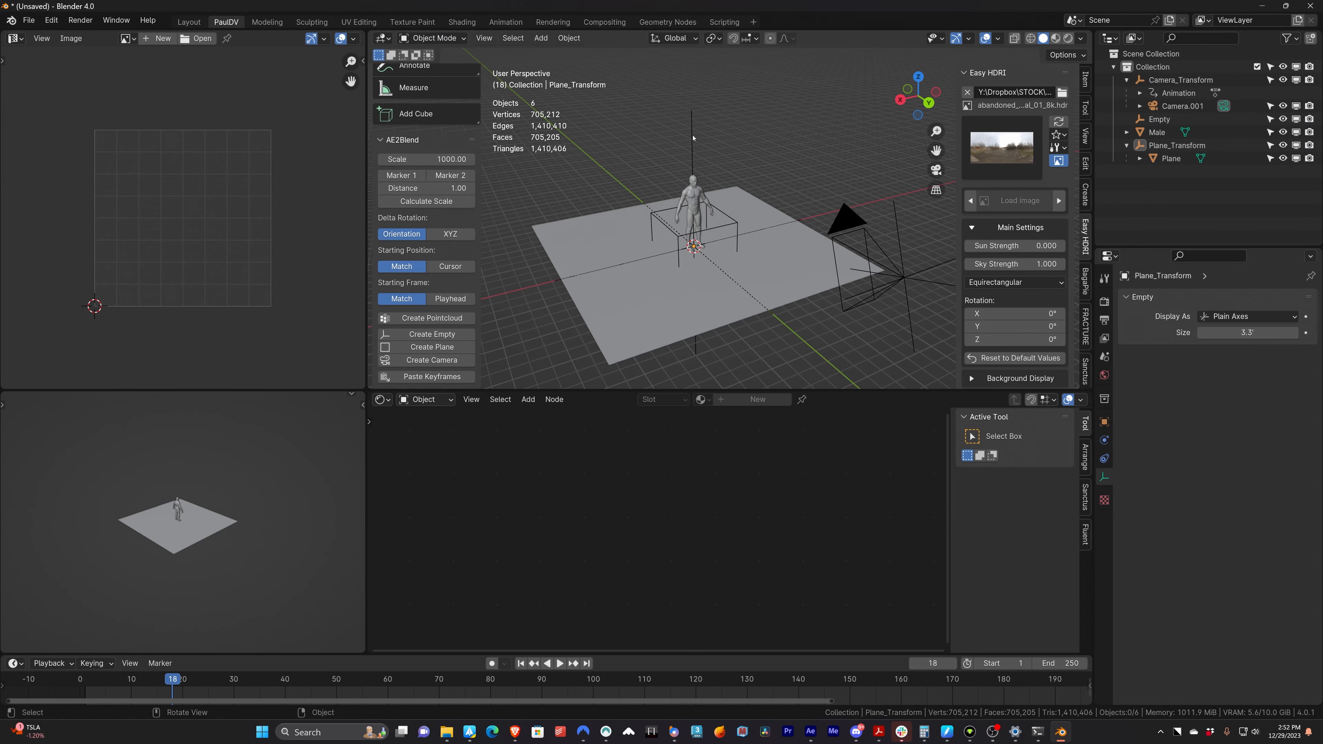
- Parent Camera_Transform and Plane_Transform to the cube empty using the Object option
click(763, 248)
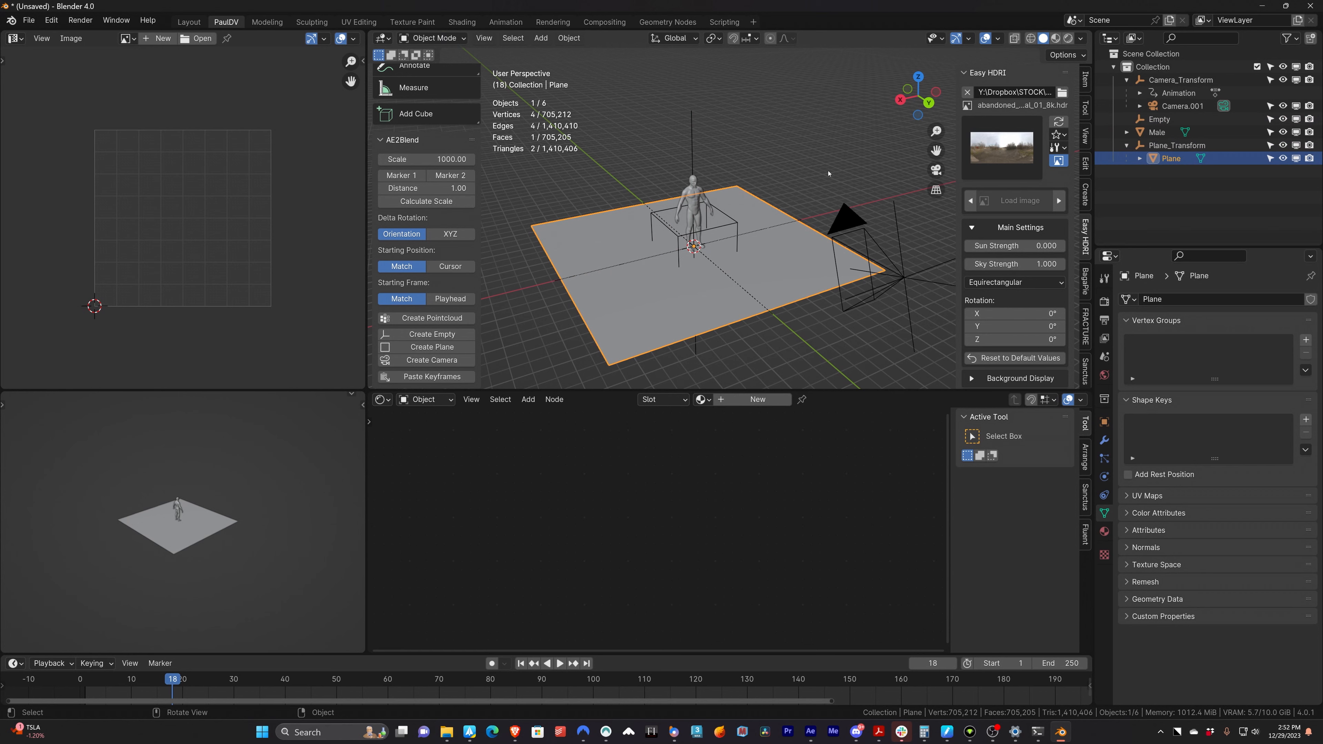
click(1192, 146)
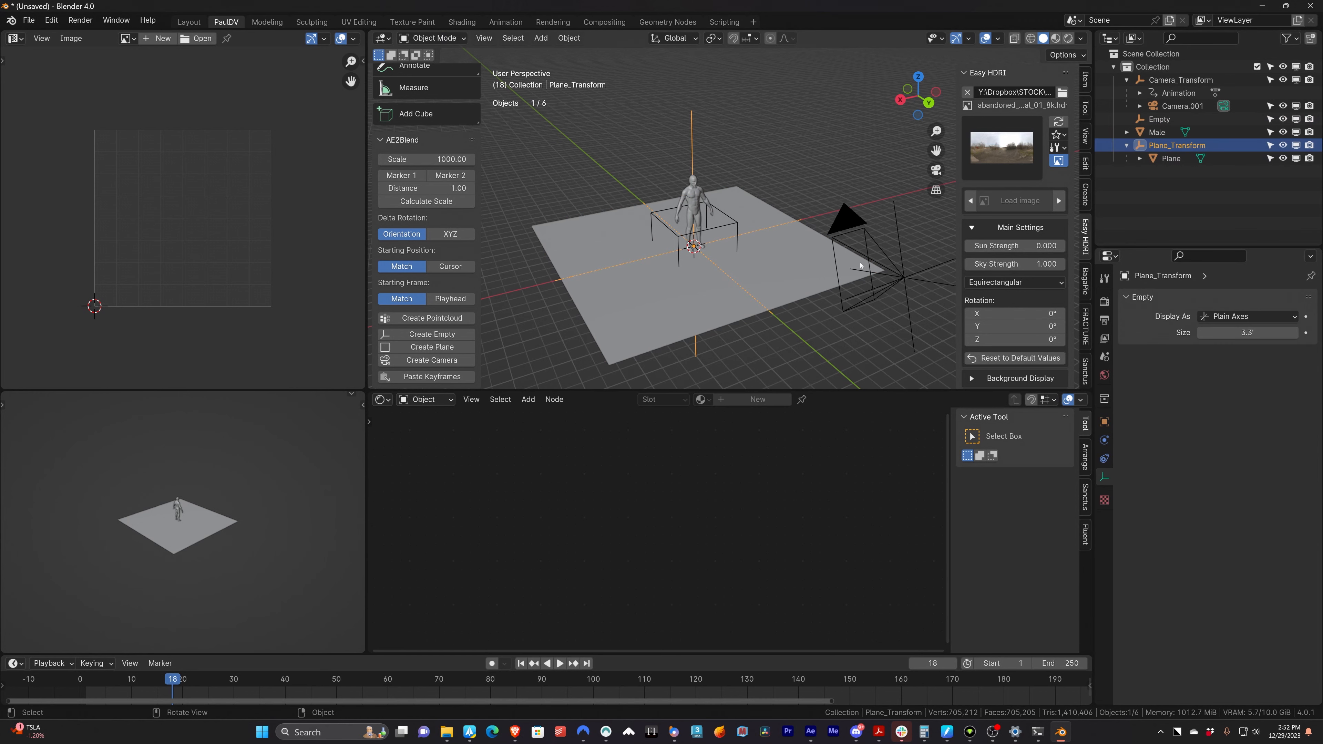
click(898, 234)
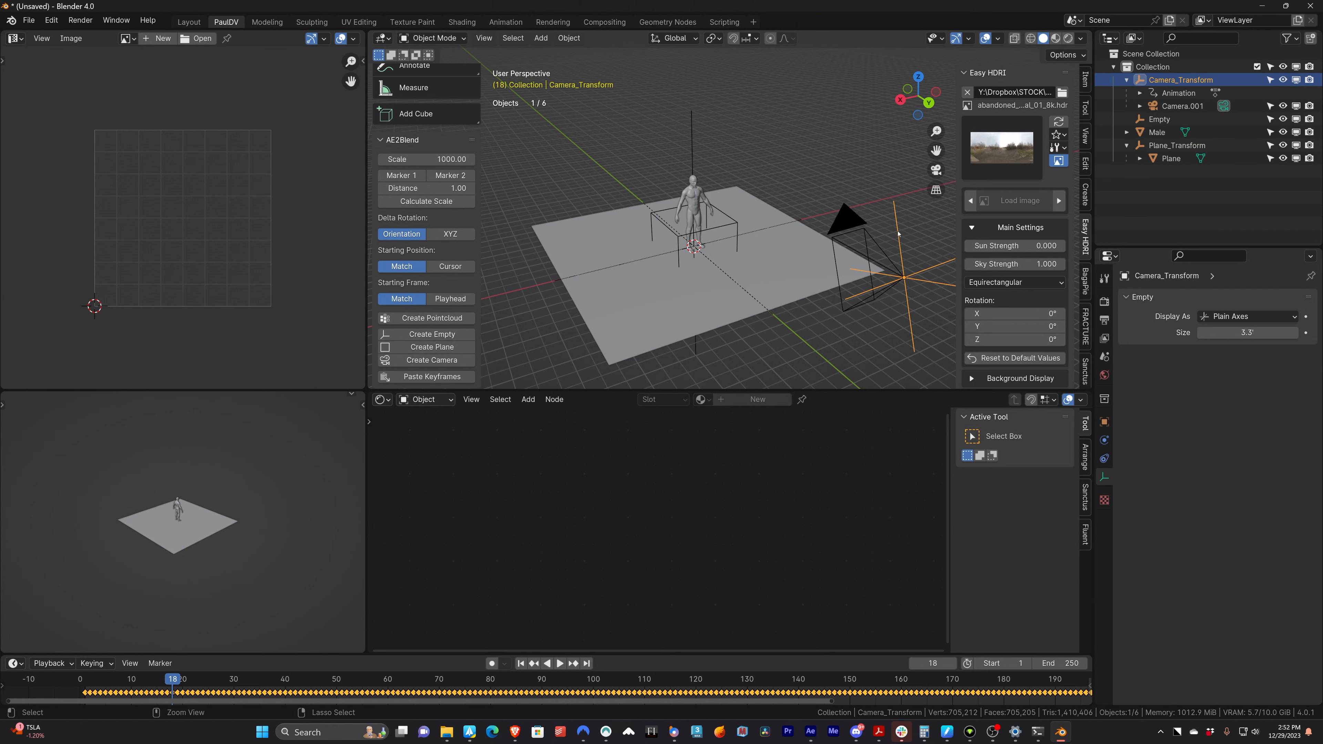
shift+click(692, 141)
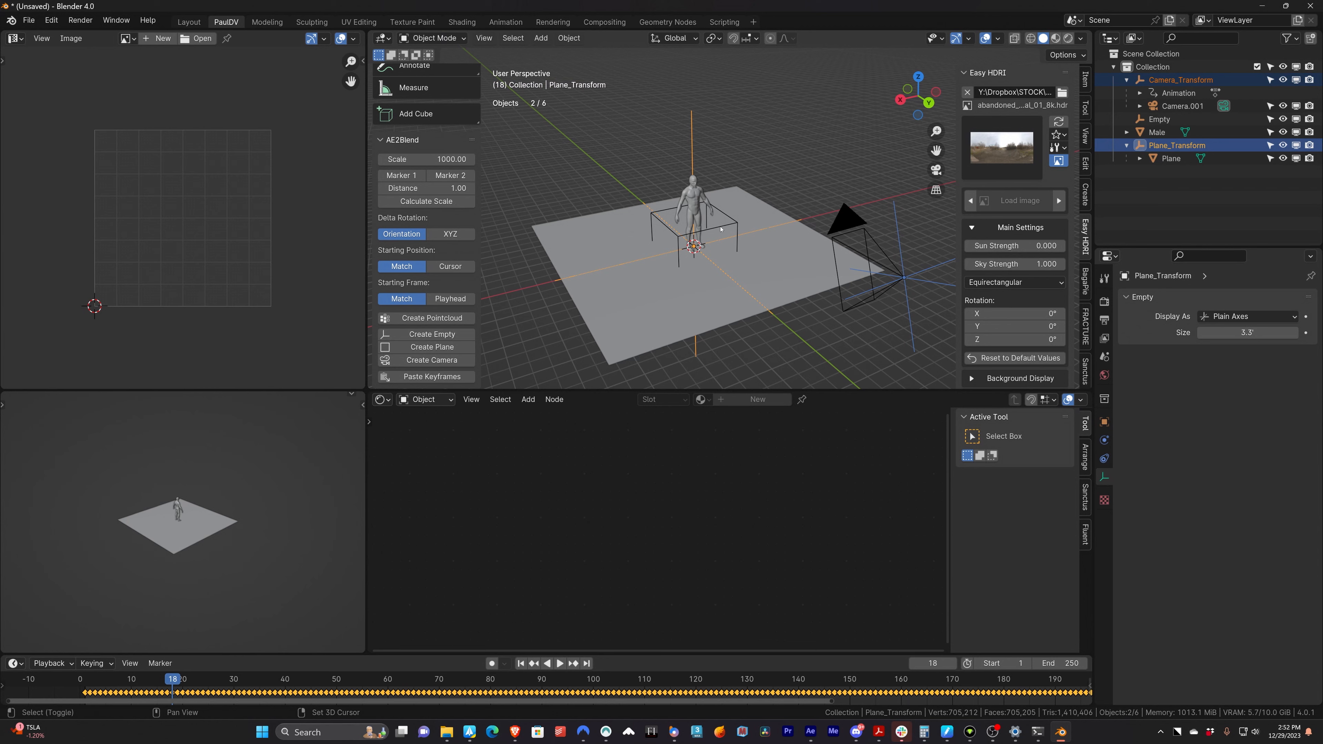
scroll(719, 234, up, 4)
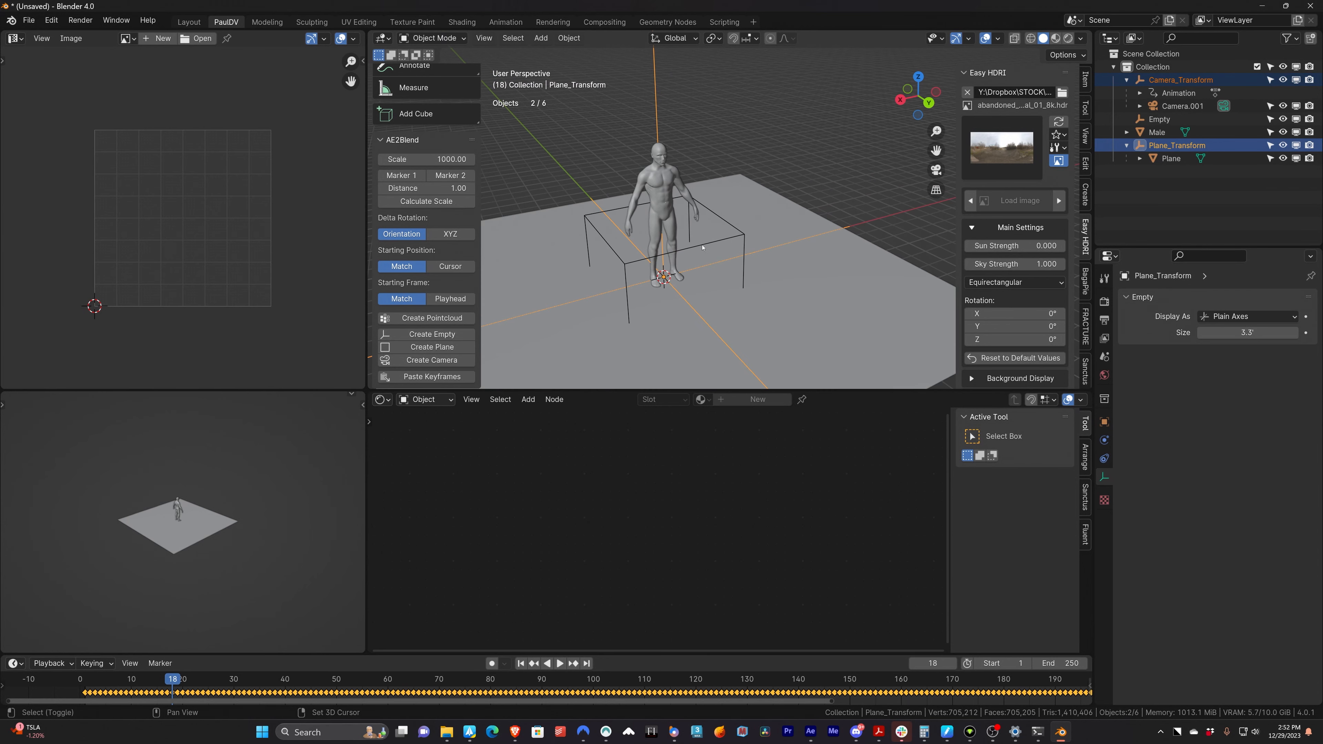
shift+click(705, 245)
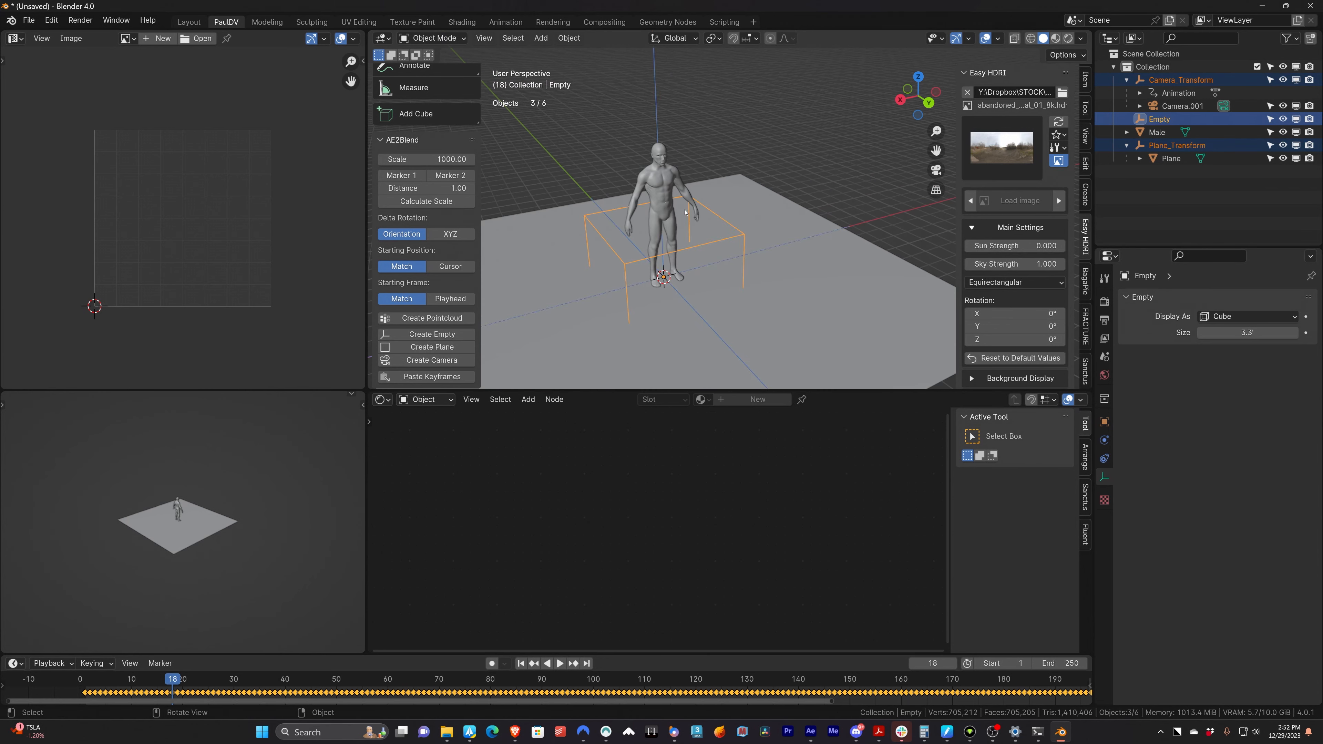
key(ctrl+p)
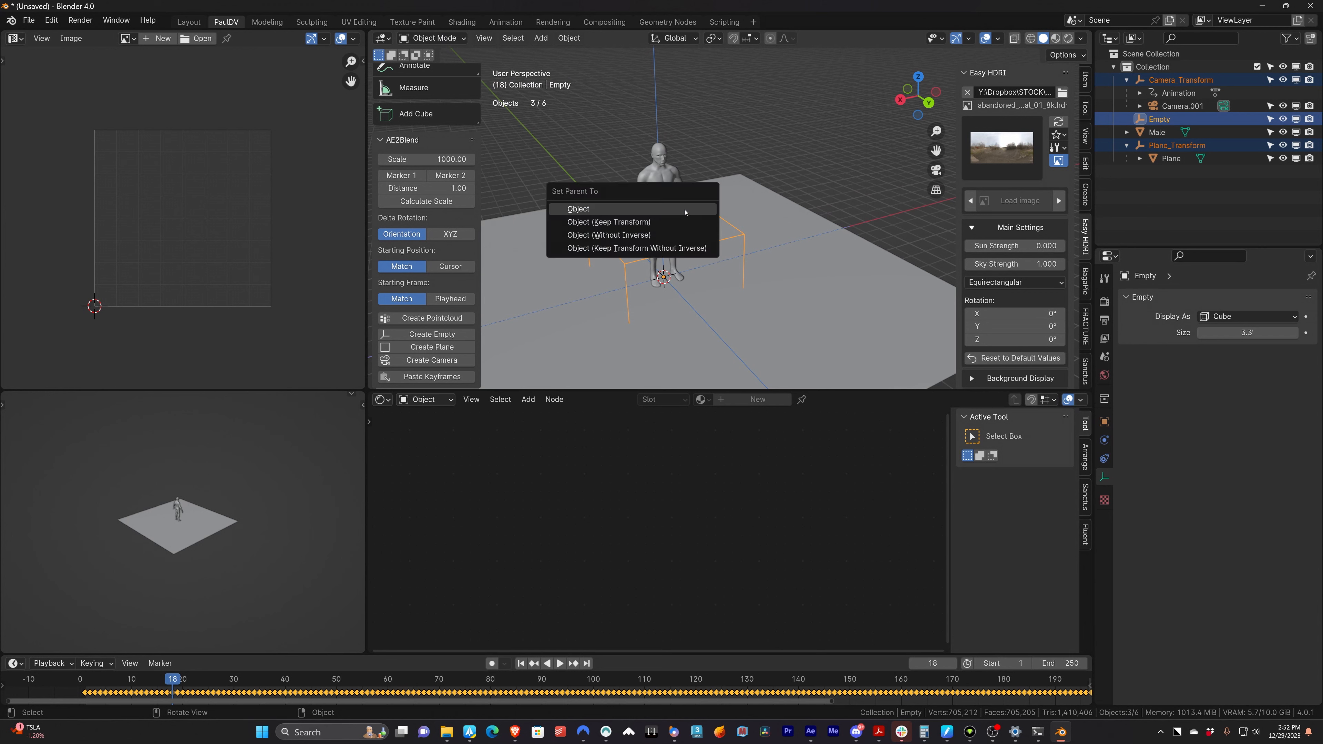
click(672, 211)
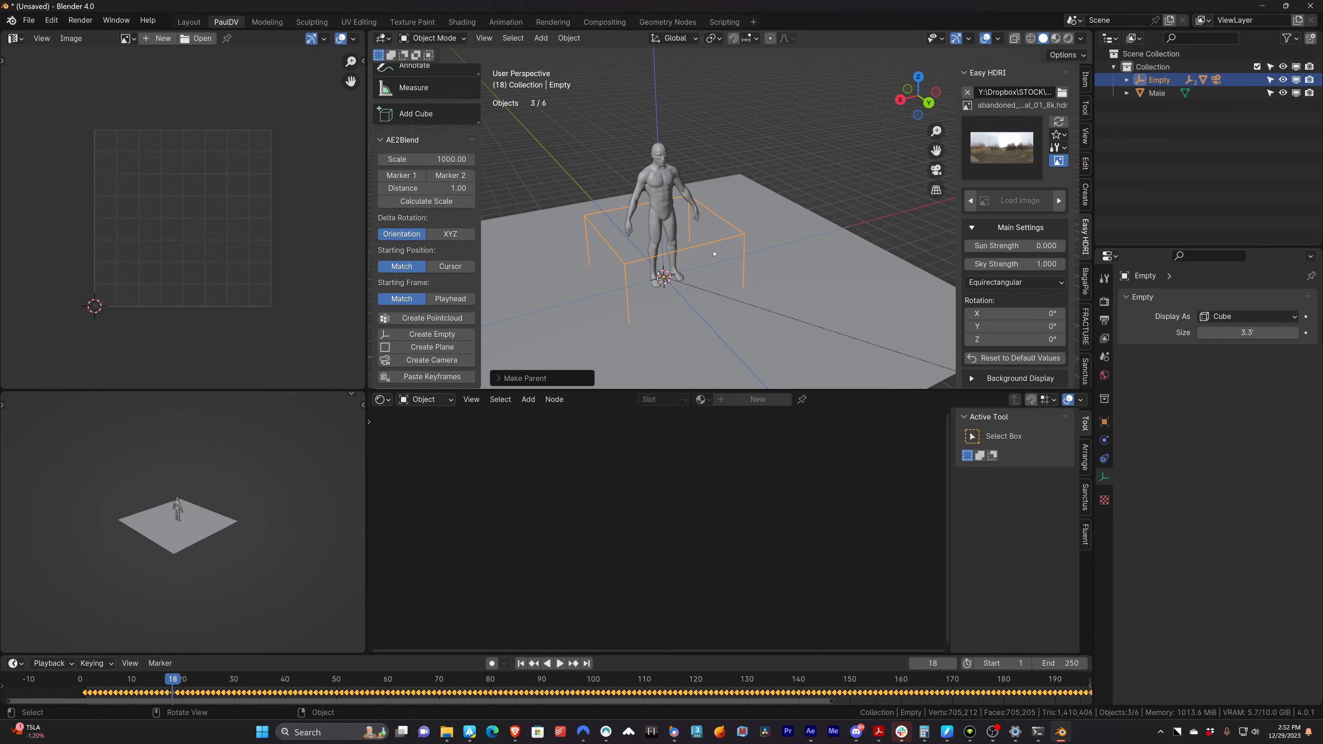
- Check the parented plane and camera transforms, and scale the cube empty with its children outside the camera view
click(712, 242)
click(767, 203)
click(732, 230)
scroll(730, 211, down, 4)
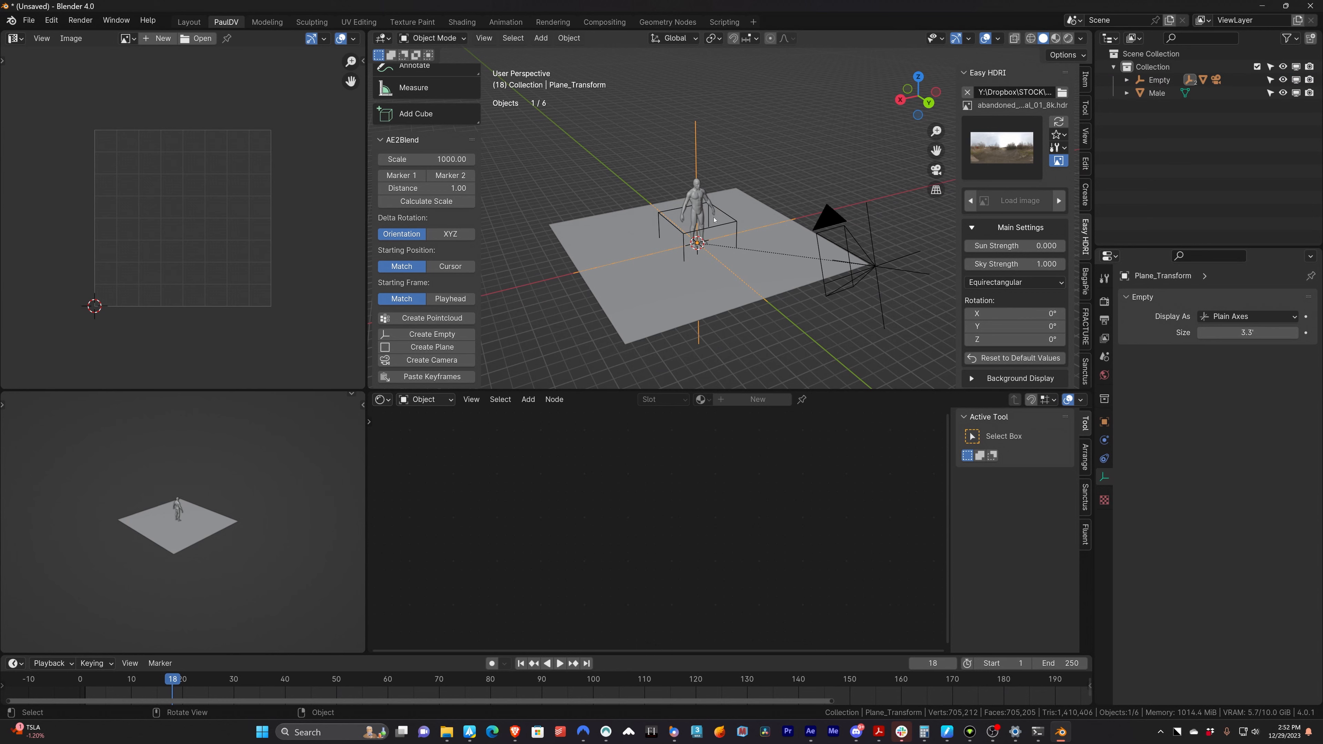
click(869, 233)
scroll(694, 251, up, 5)
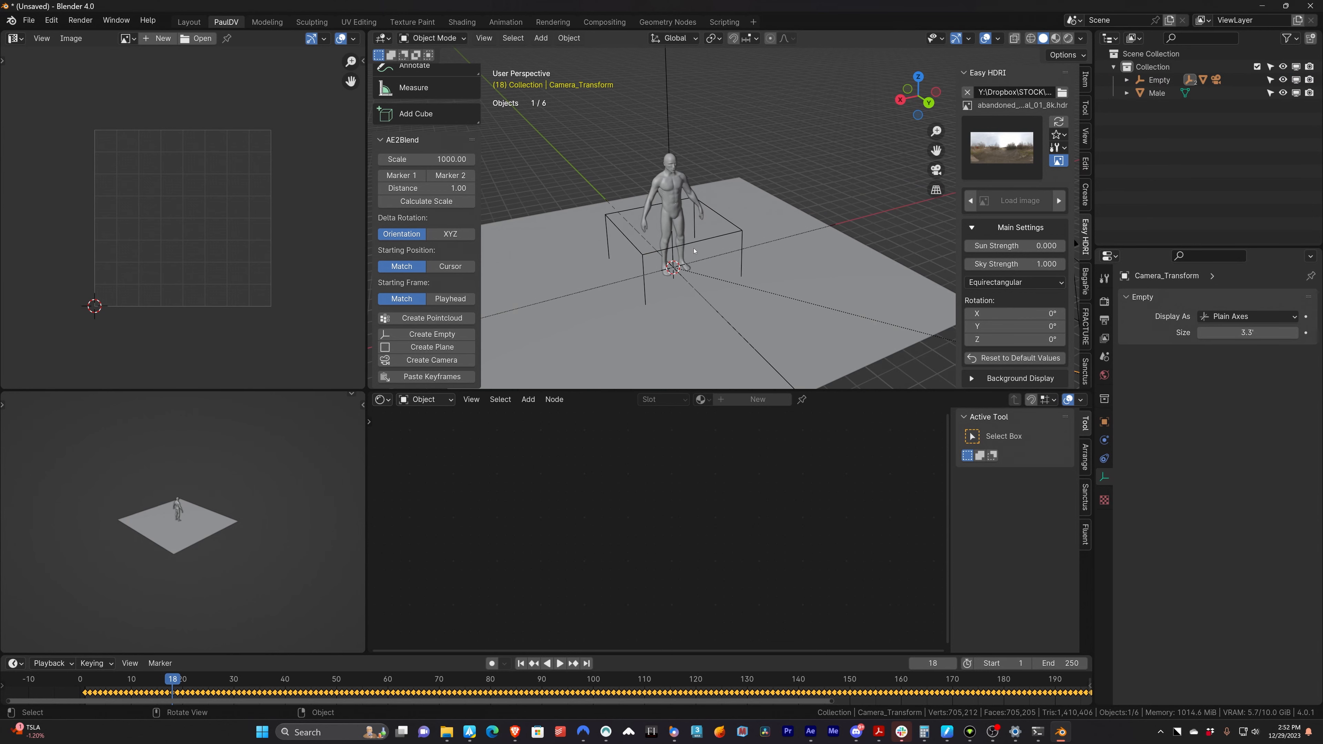
click(707, 241)
scroll(707, 234, down, 3)
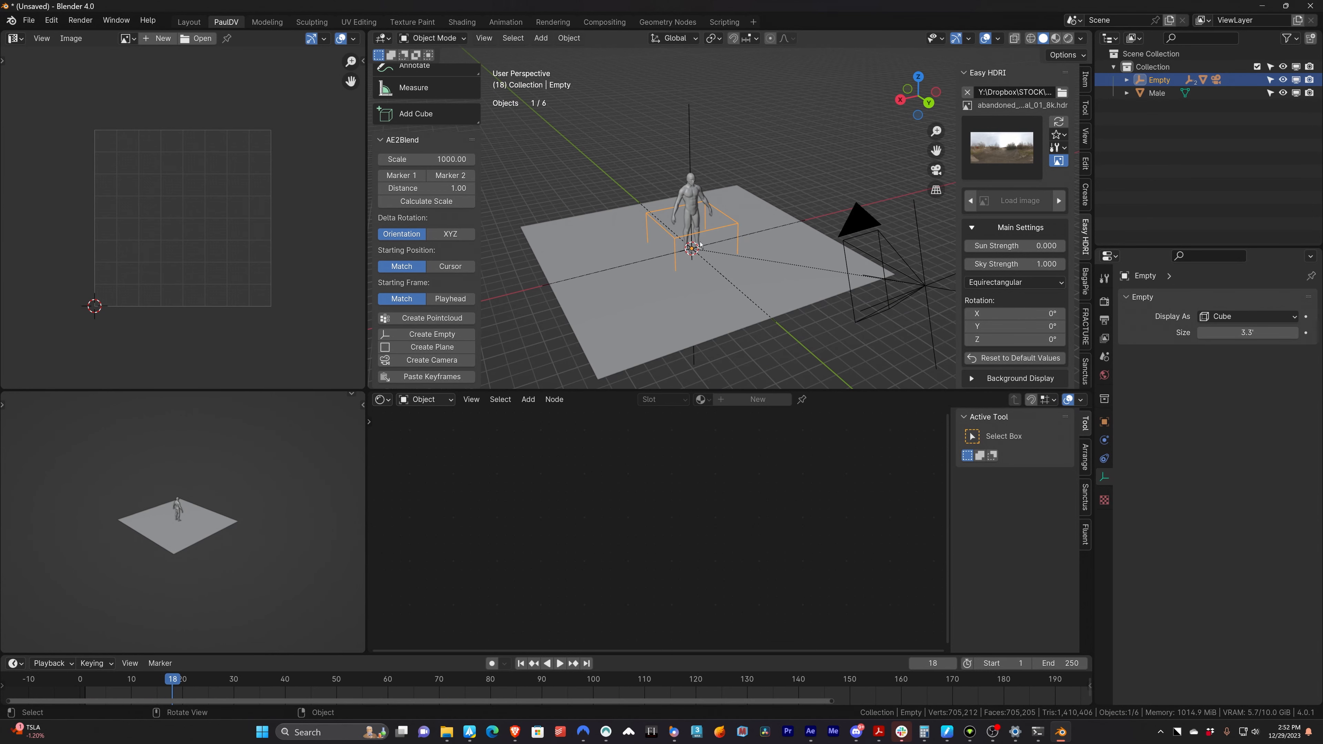
key(s)
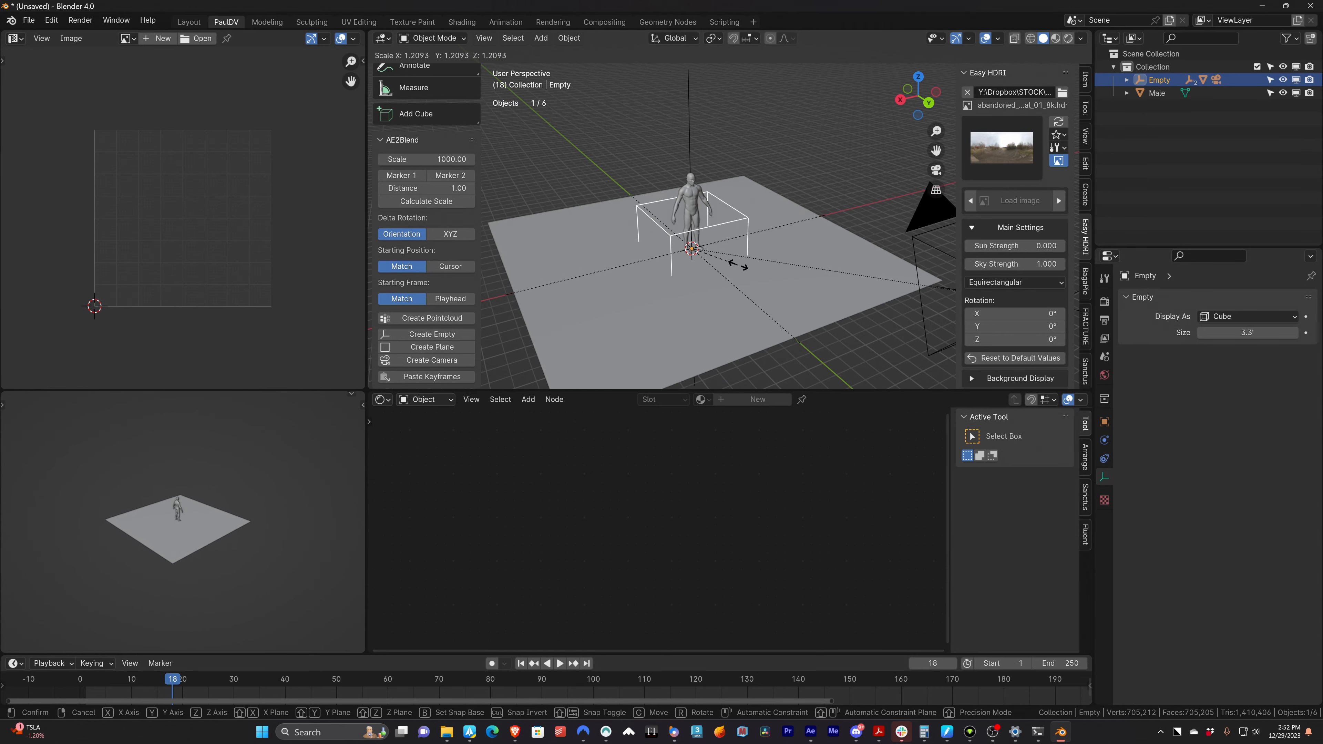
click(732, 263)
- In the camera view, scale the cube empty to about 0.79 to enlarge the male figure against the footage
key(KP_0)
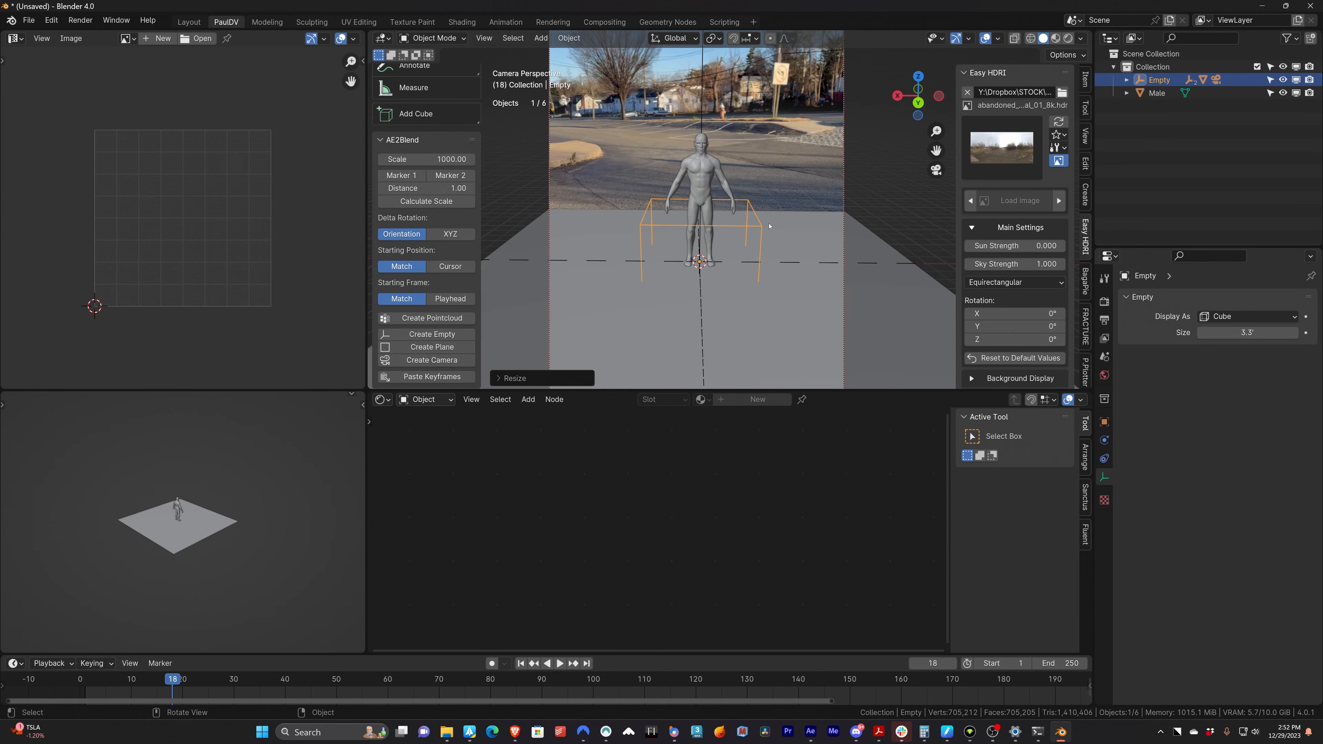
key(s)
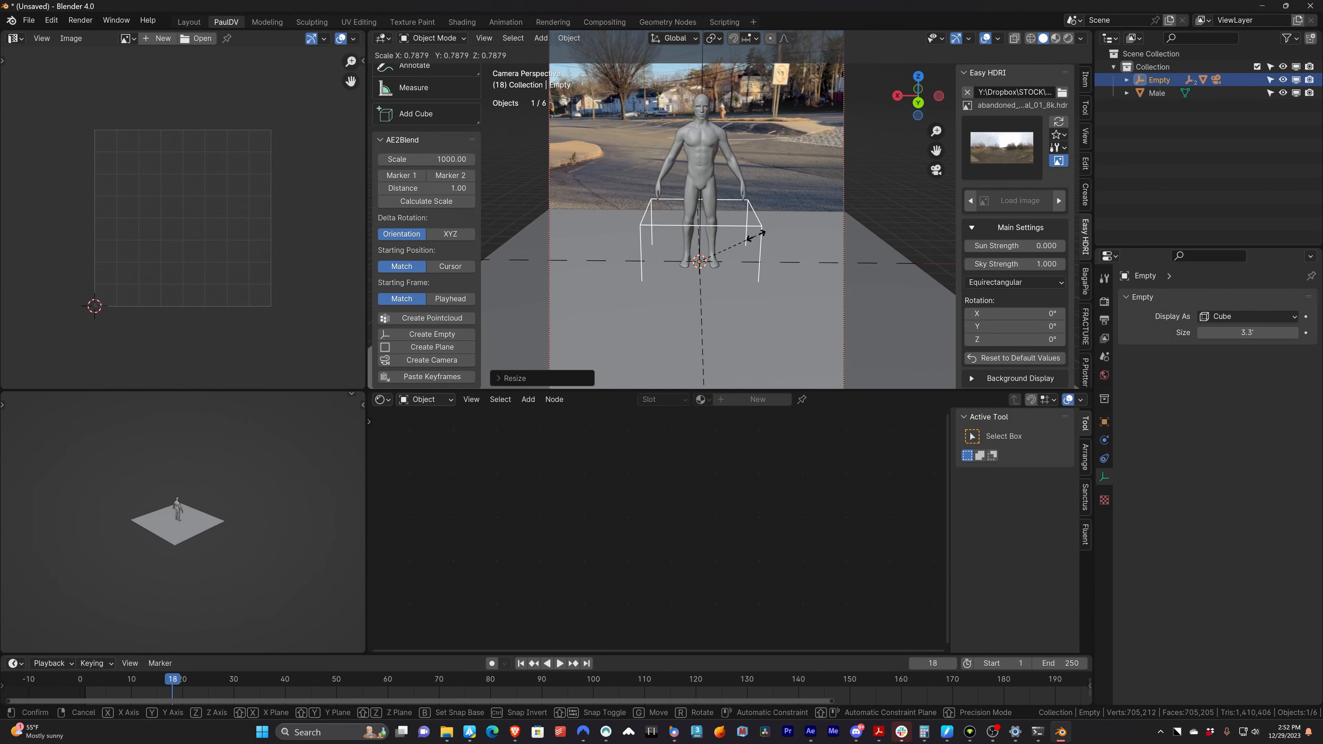
click(759, 228)
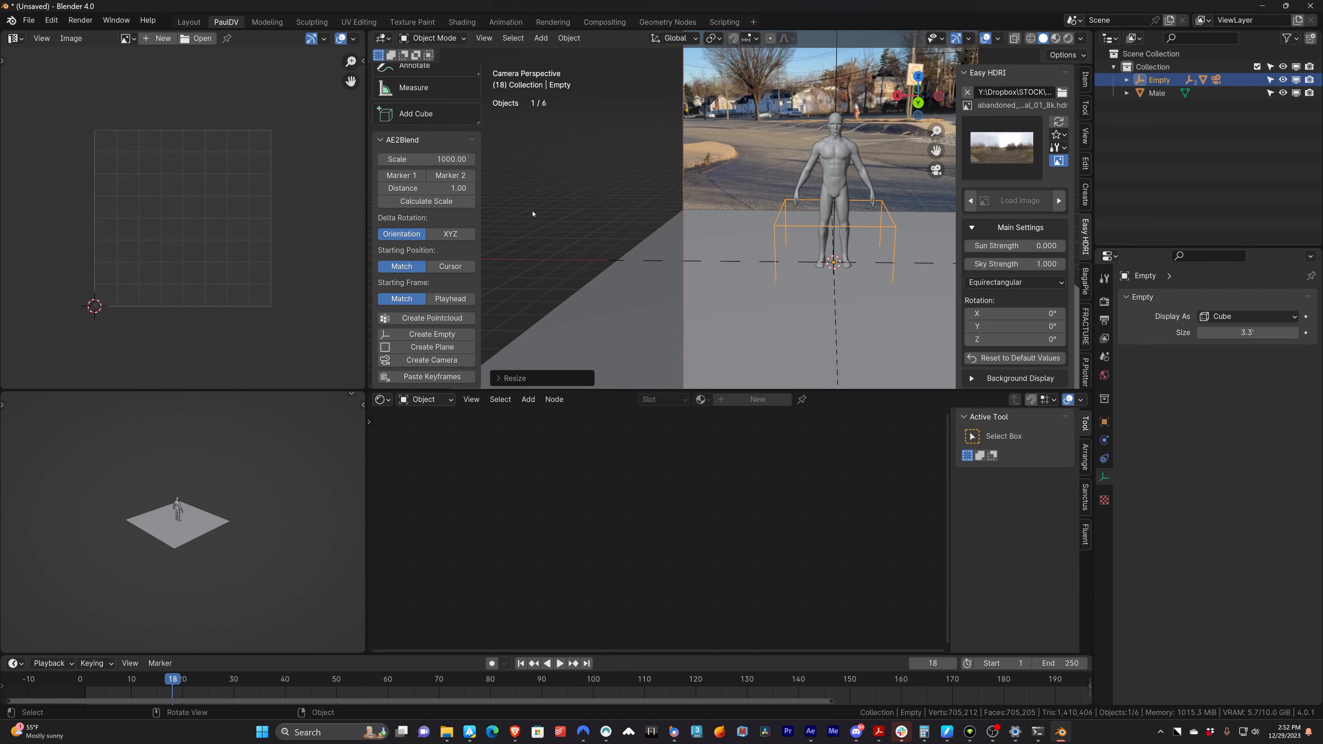
key(s)
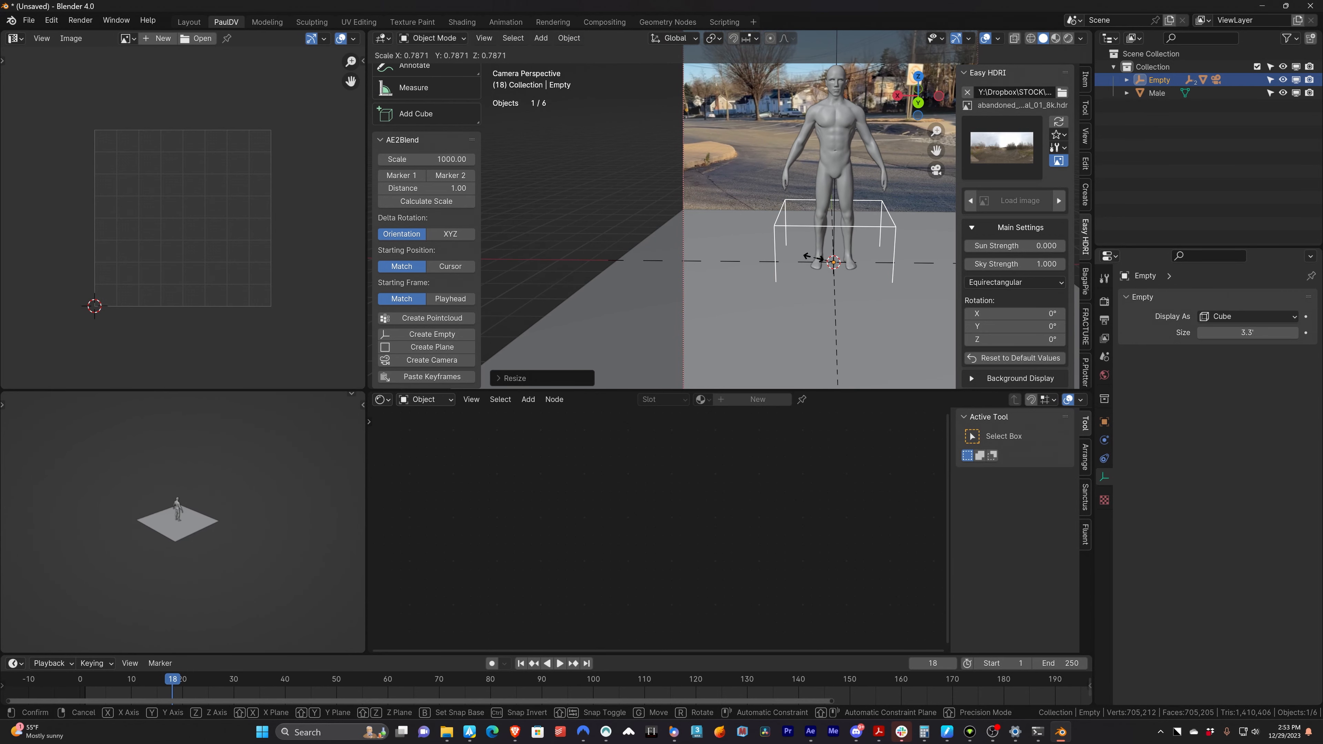
click(813, 257)
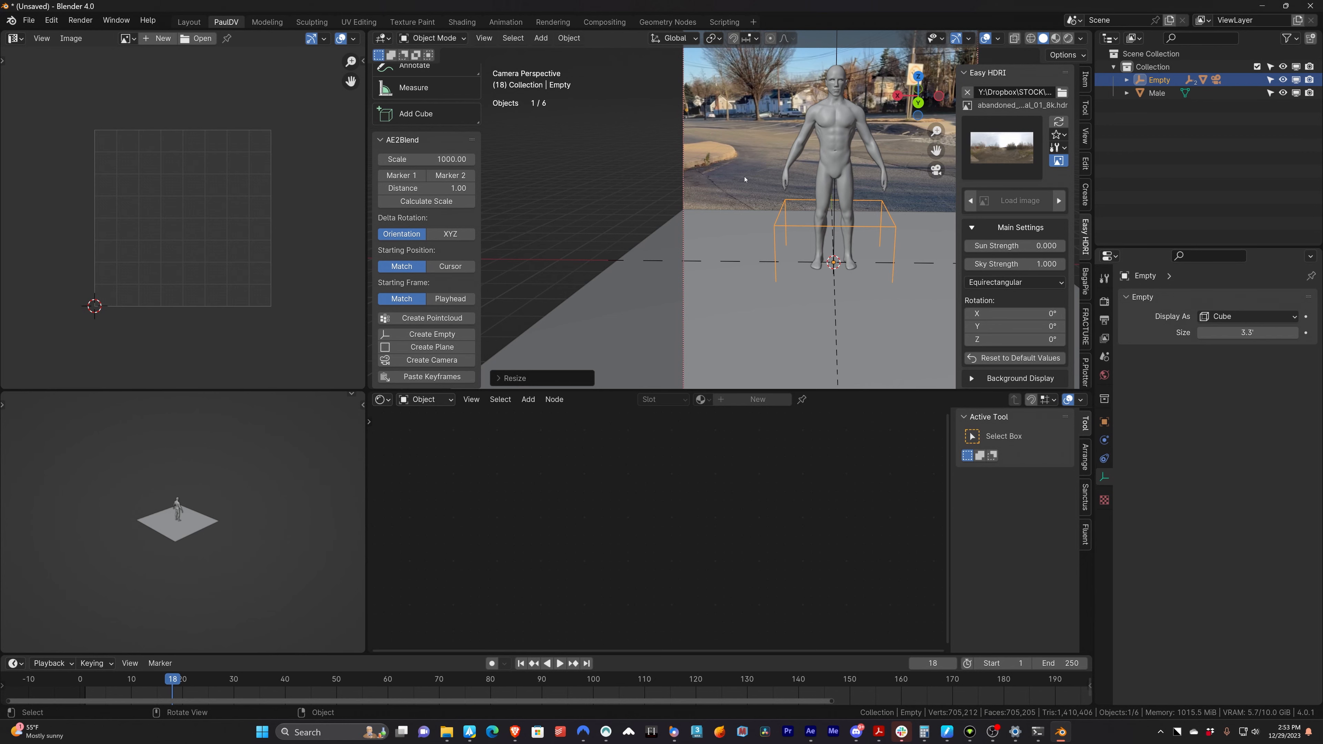
- Outside the camera view, try rotating the cube empty together with its parented camera and plane
key(Home)
mouse_move(659, 313)
middle_down()
mouse_move(727, 311)
mouse_move(684, 320)
middle_up()
scroll(709, 290, down, 7)
middle_drag(797, 268, 788, 278)
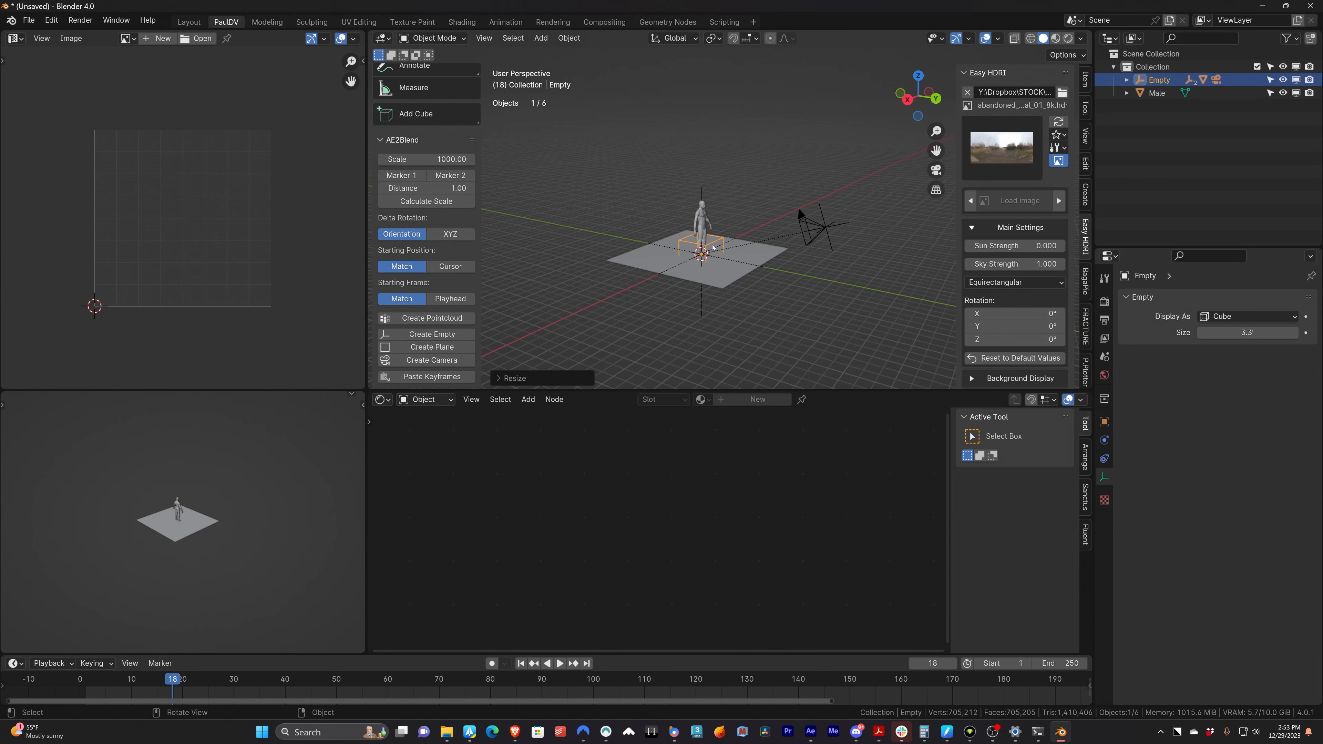
middle_drag(705, 219, 667, 247)
scroll(667, 248, up, 4)
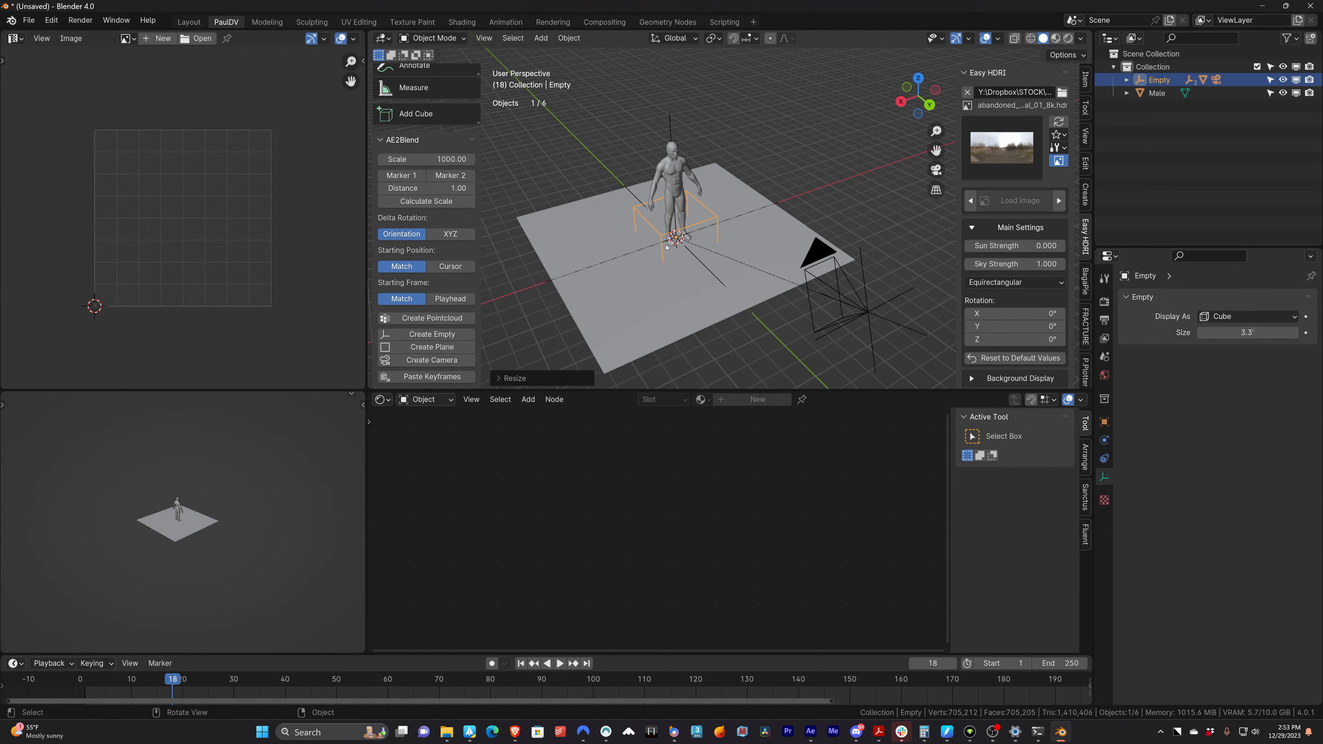
key(r)
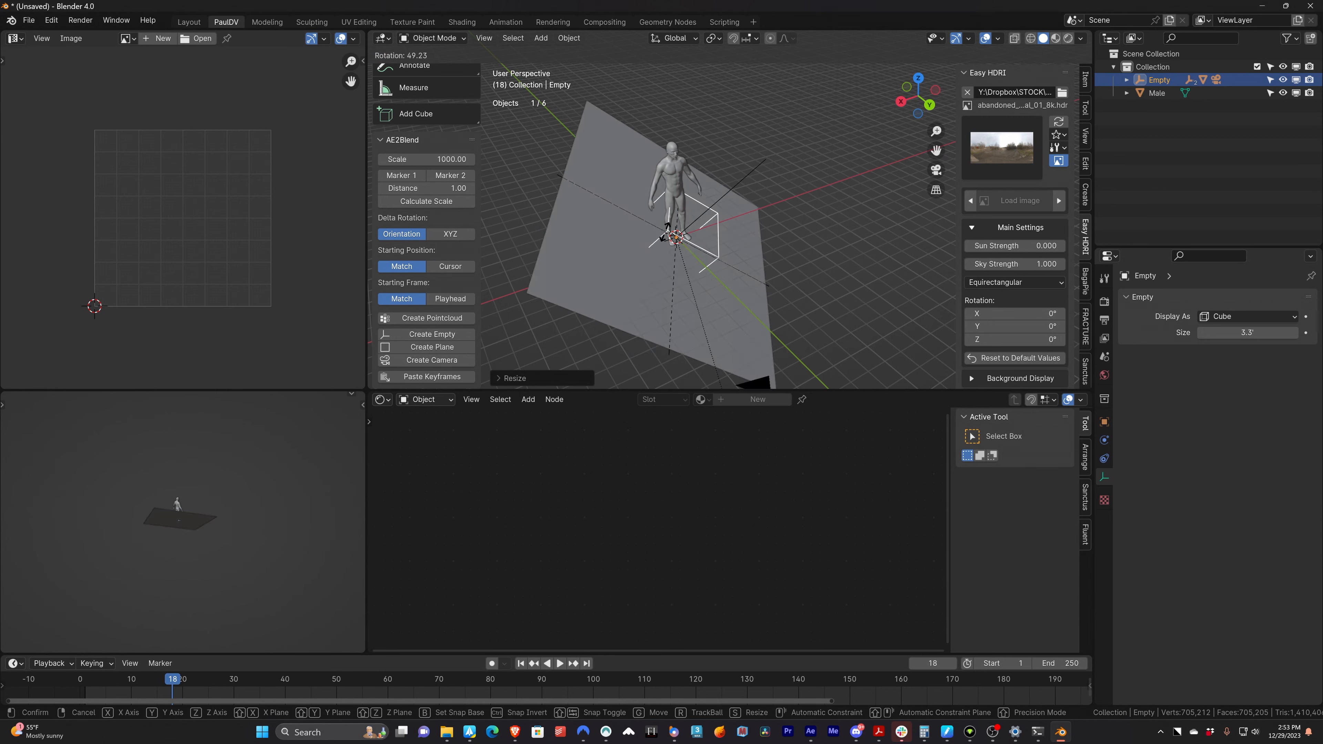
click(664, 238)
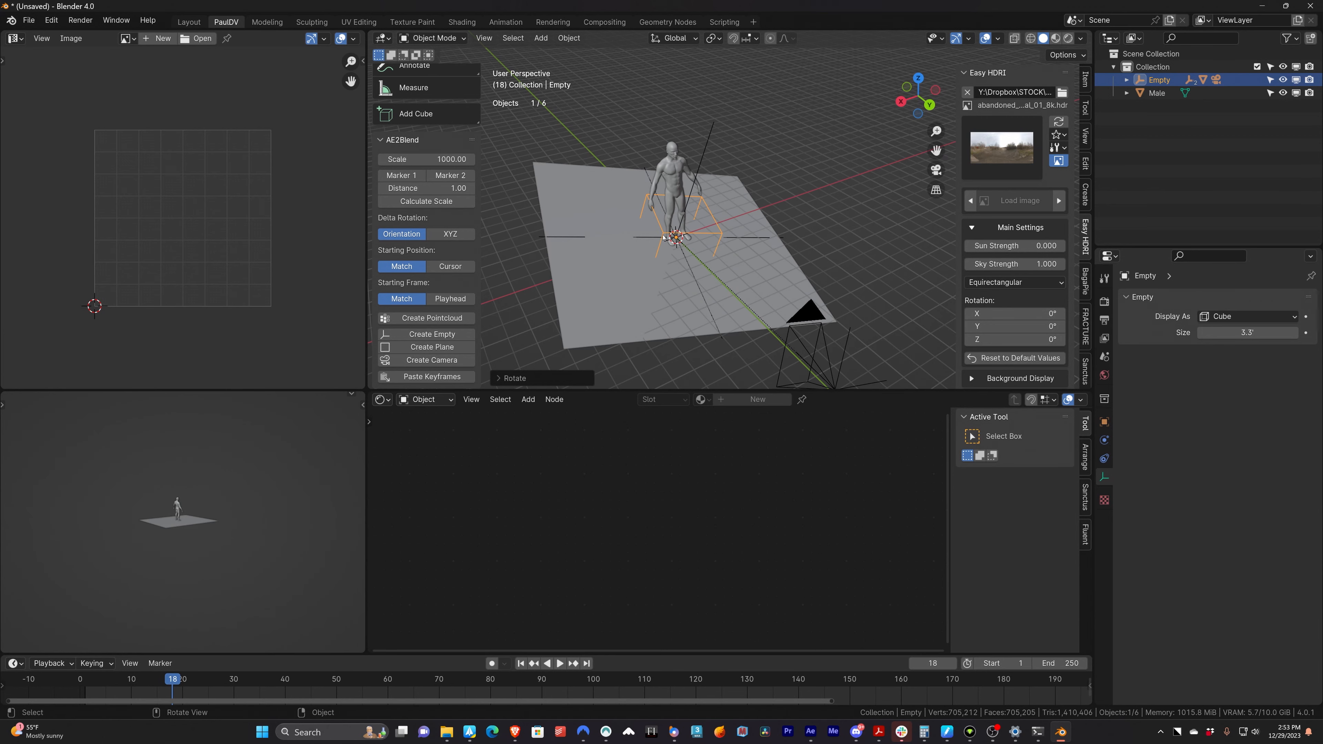
- Play the footage through the camera to check the tilted male figure, and undo the cube empty's rotation
key(KP_0)
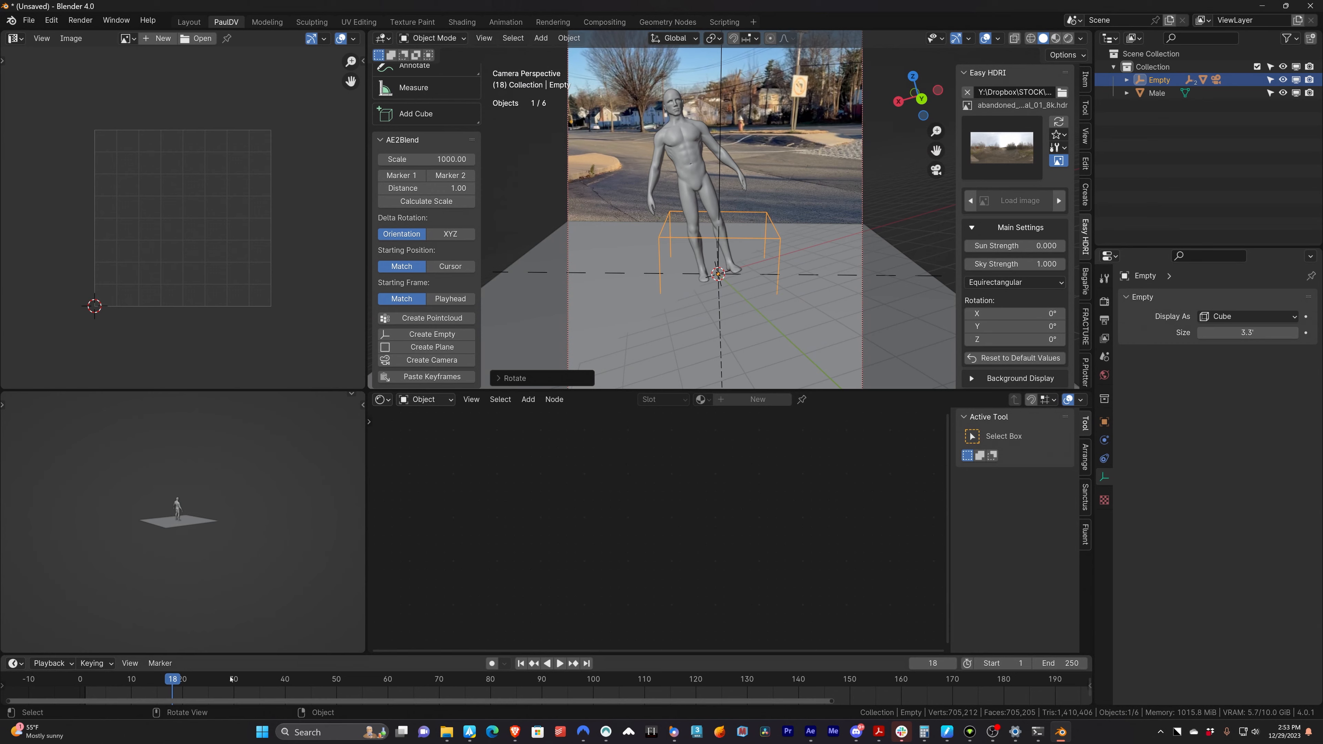
key(space)
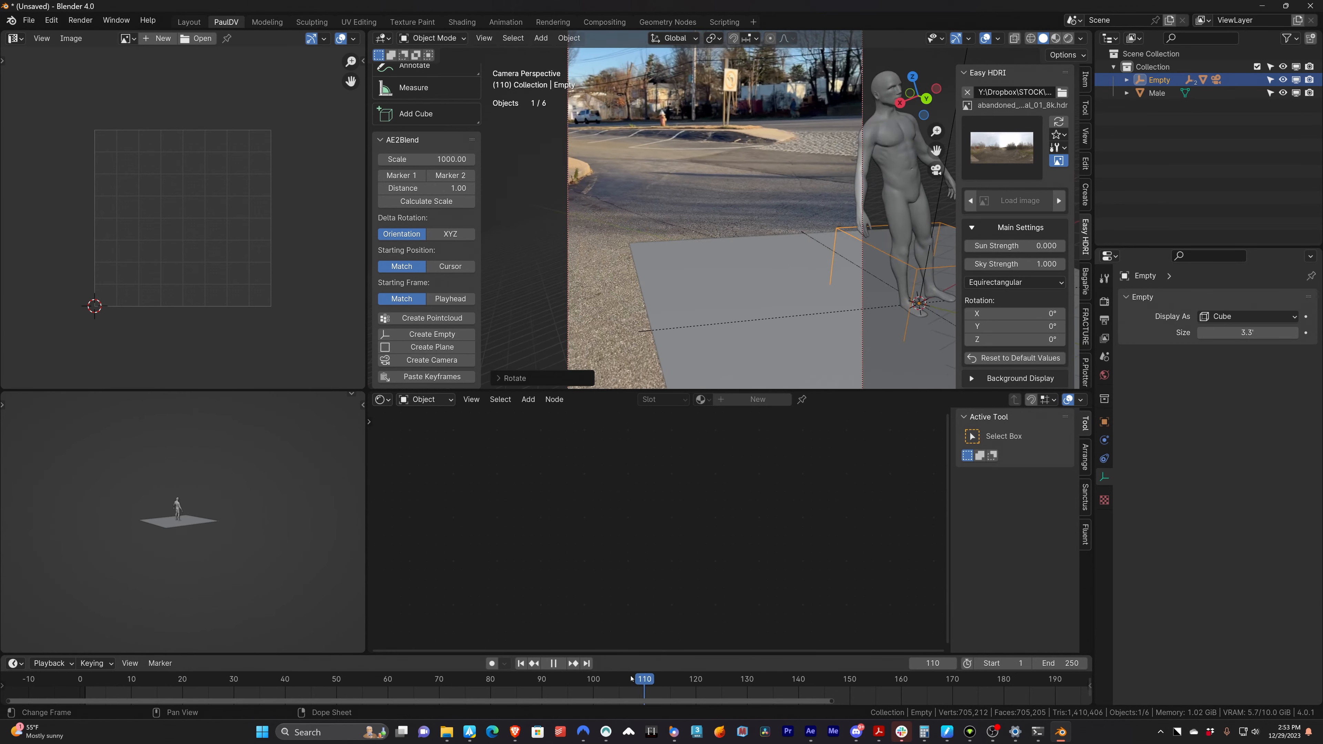
key(space)
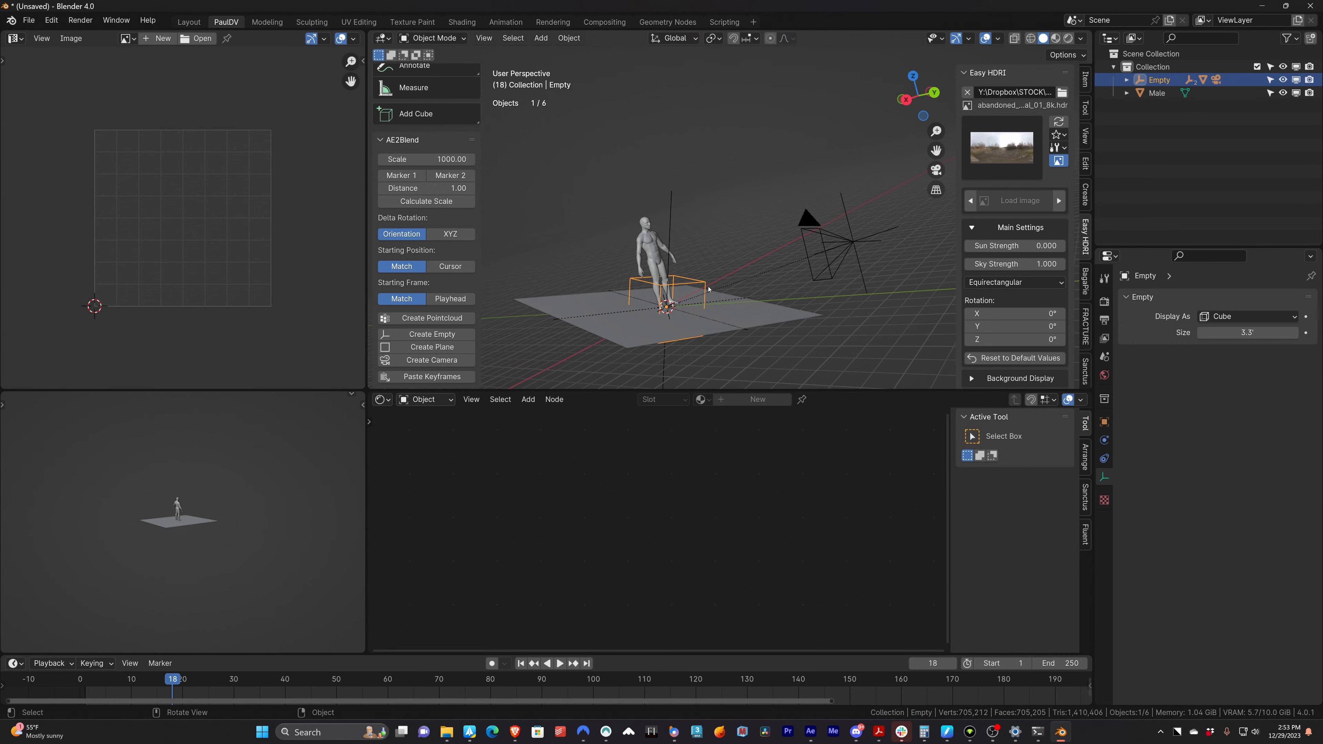
key(ctrl+z)
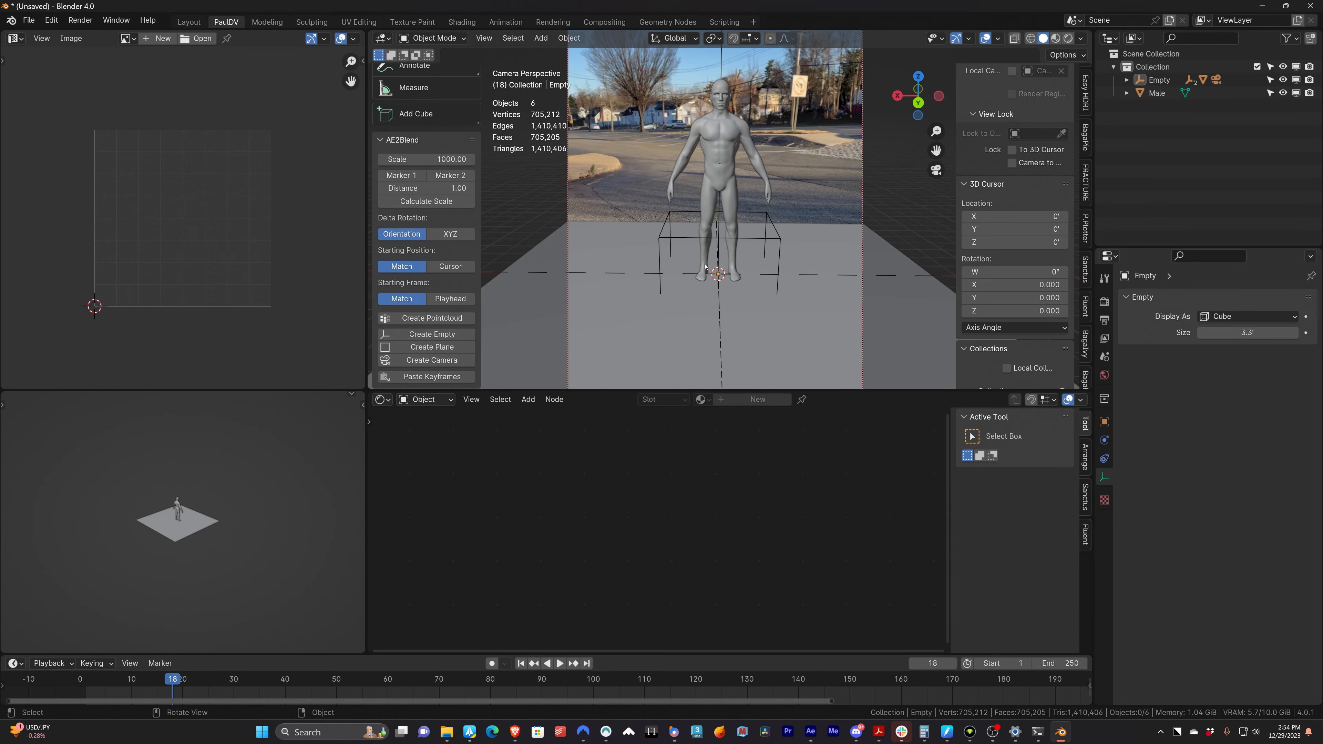
- Try rotating the cube empty in the camera view at frame 56, and cancel the rotation
middle_drag(670, 304, 680, 259)
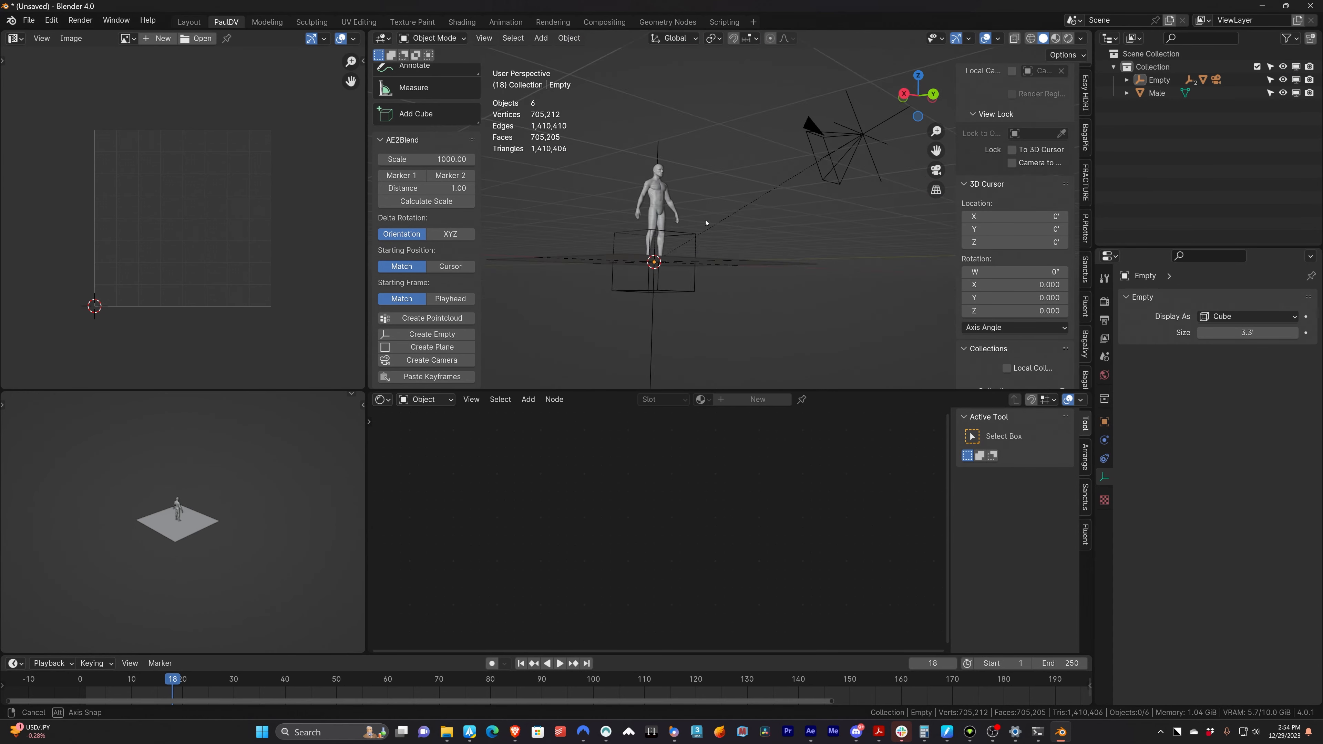
middle_drag(689, 260, 696, 260)
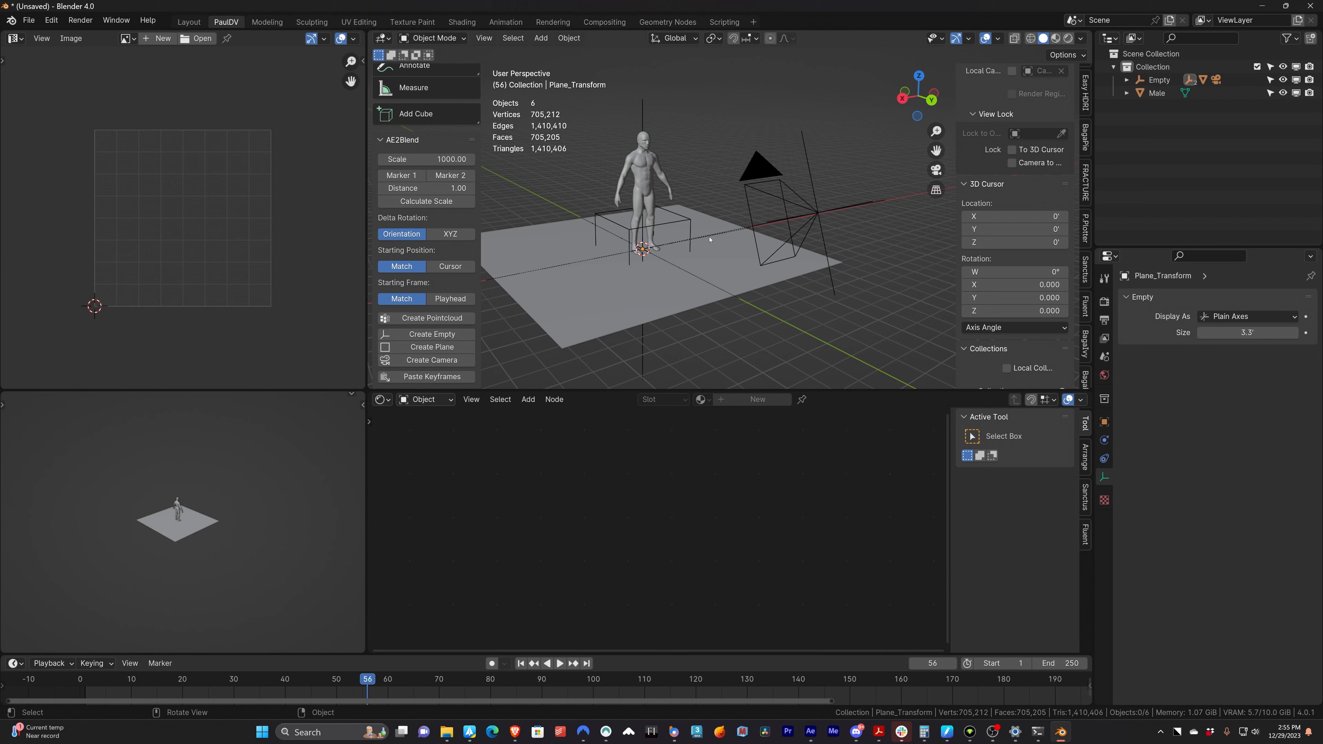
click(676, 227)
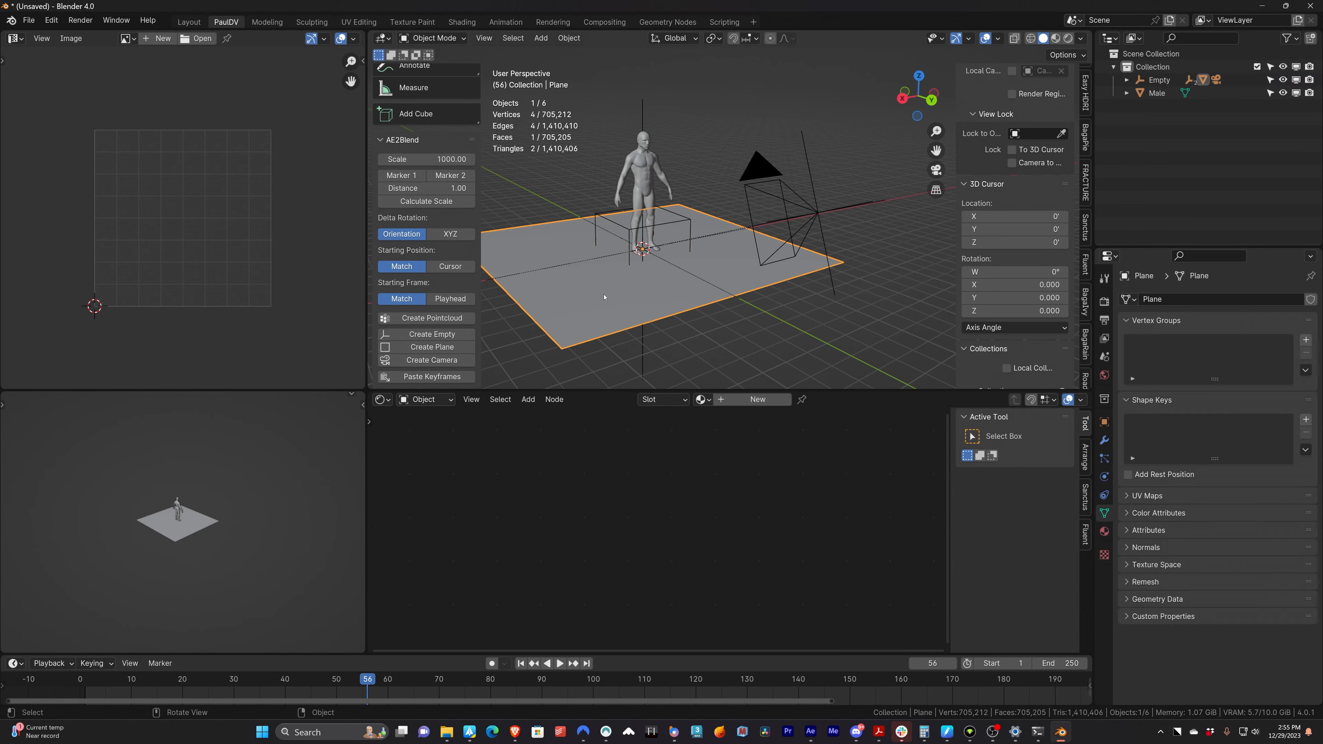
key(KP_0)
key(r)
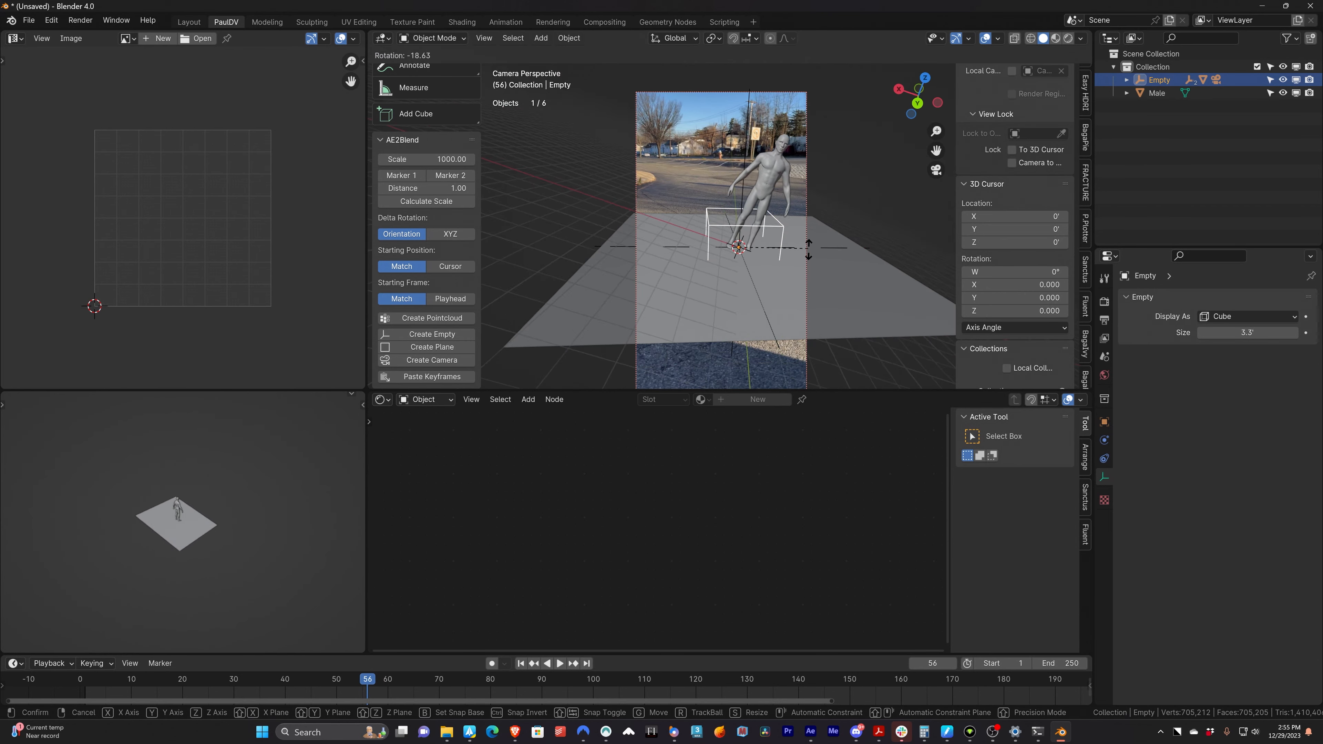
right_click(803, 269)
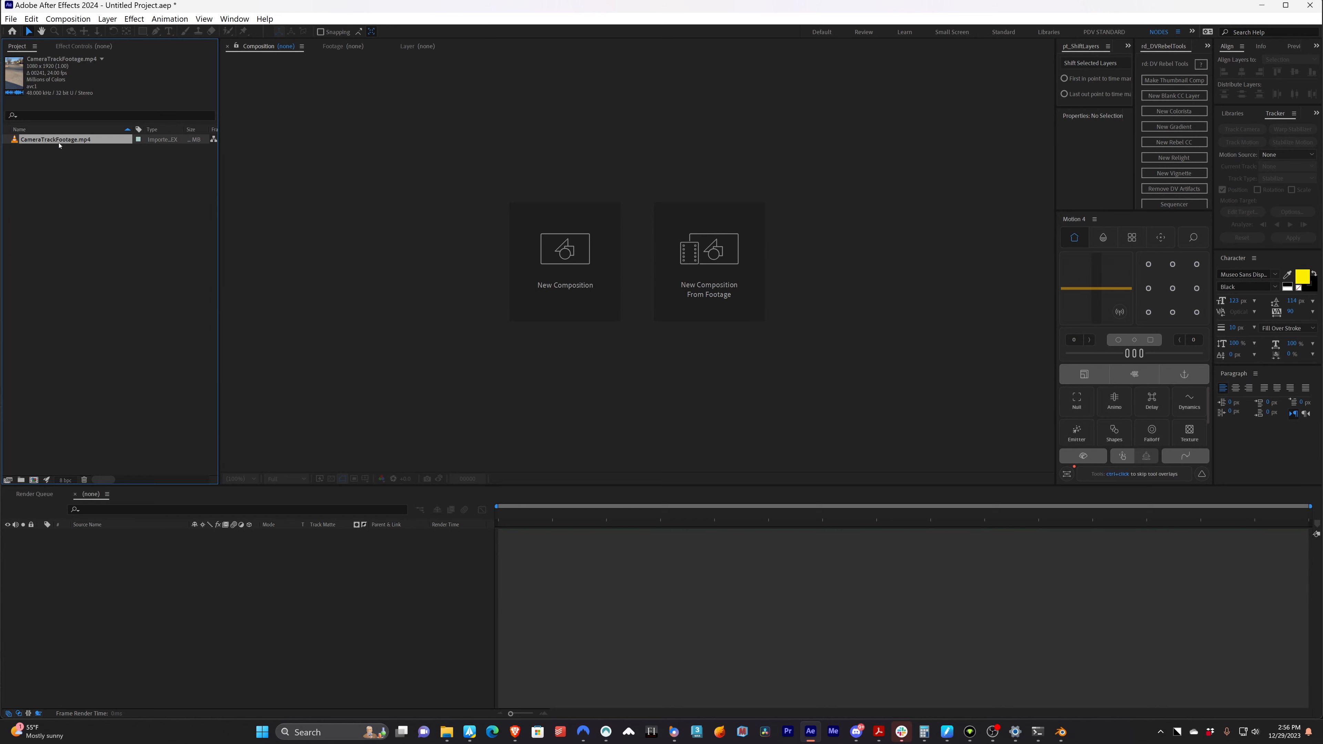
- In After Effects, create a composition from CameraTrackFootage.mp4 and run the 3D Camera Tracker on it
click(59, 148)
drag(61, 140, 33, 481)
right_click(615, 309)
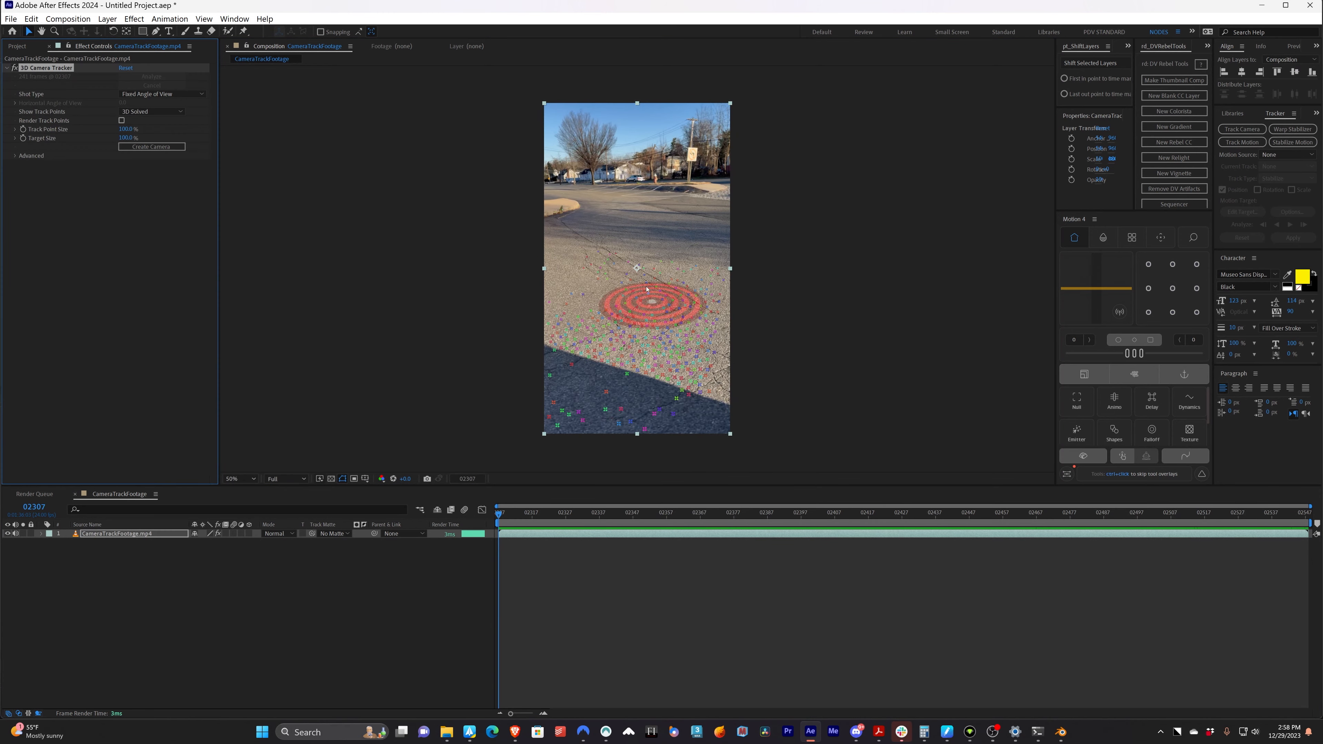
- Select three track points on the pavement near the frame's centre and create a solid and camera from them
scroll(647, 289, up, 4)
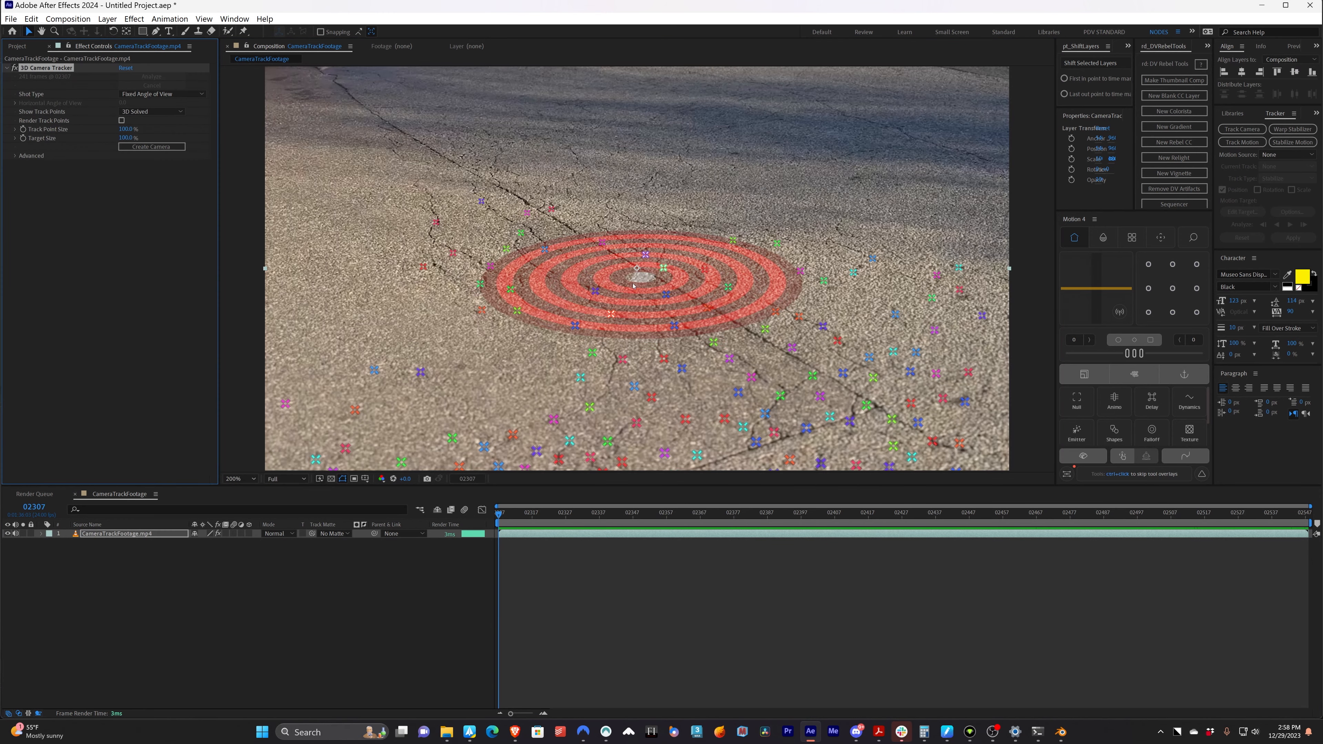
click(655, 310)
scroll(656, 310, down, 2)
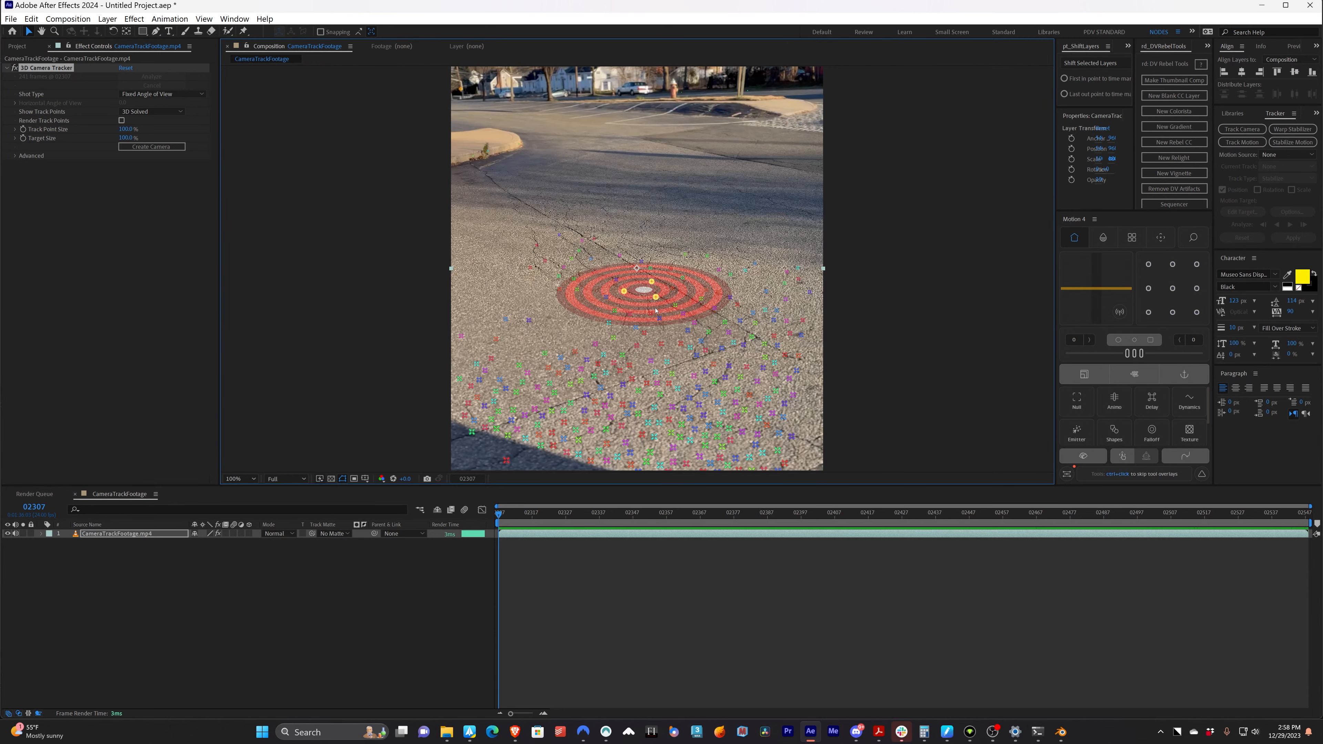
scroll(656, 310, up, 2)
right_click(649, 314)
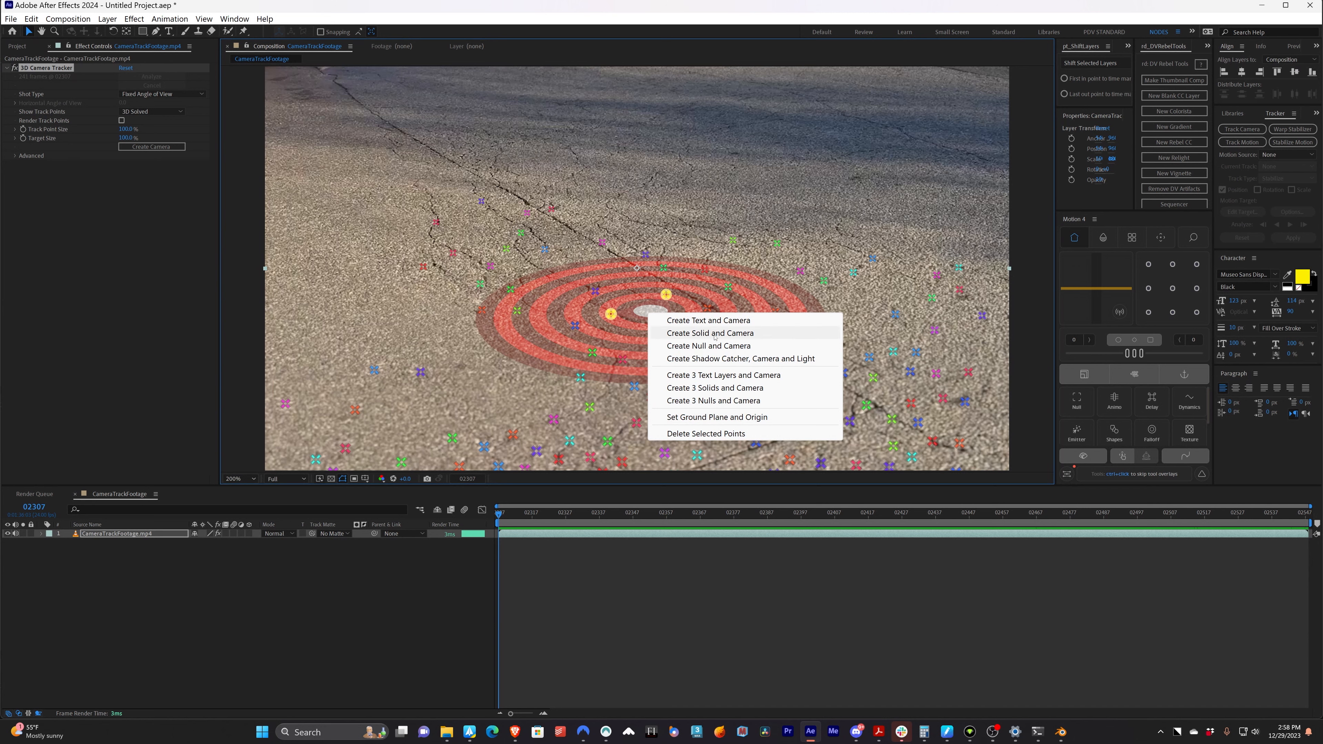
click(735, 337)
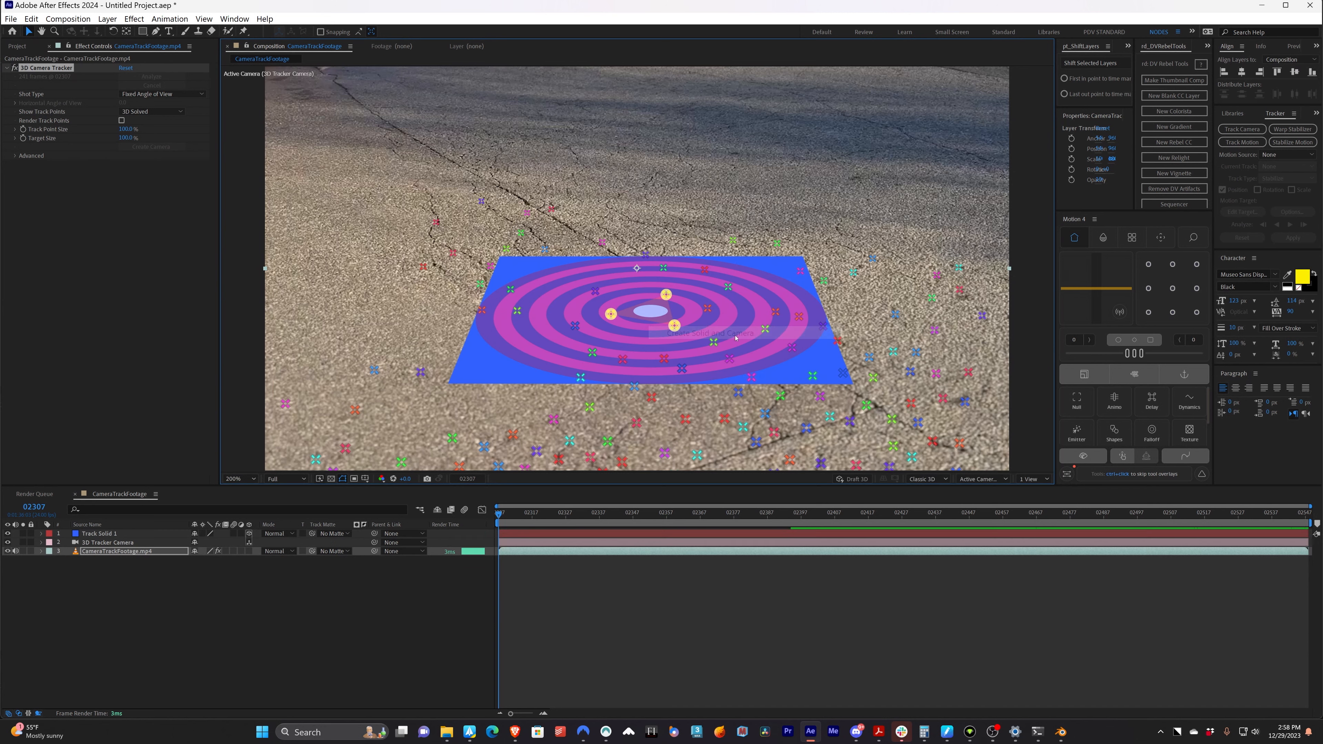
- Scrub through the composition to check the track solid against the pavement, and return to the first frame
drag(531, 516, 806, 503)
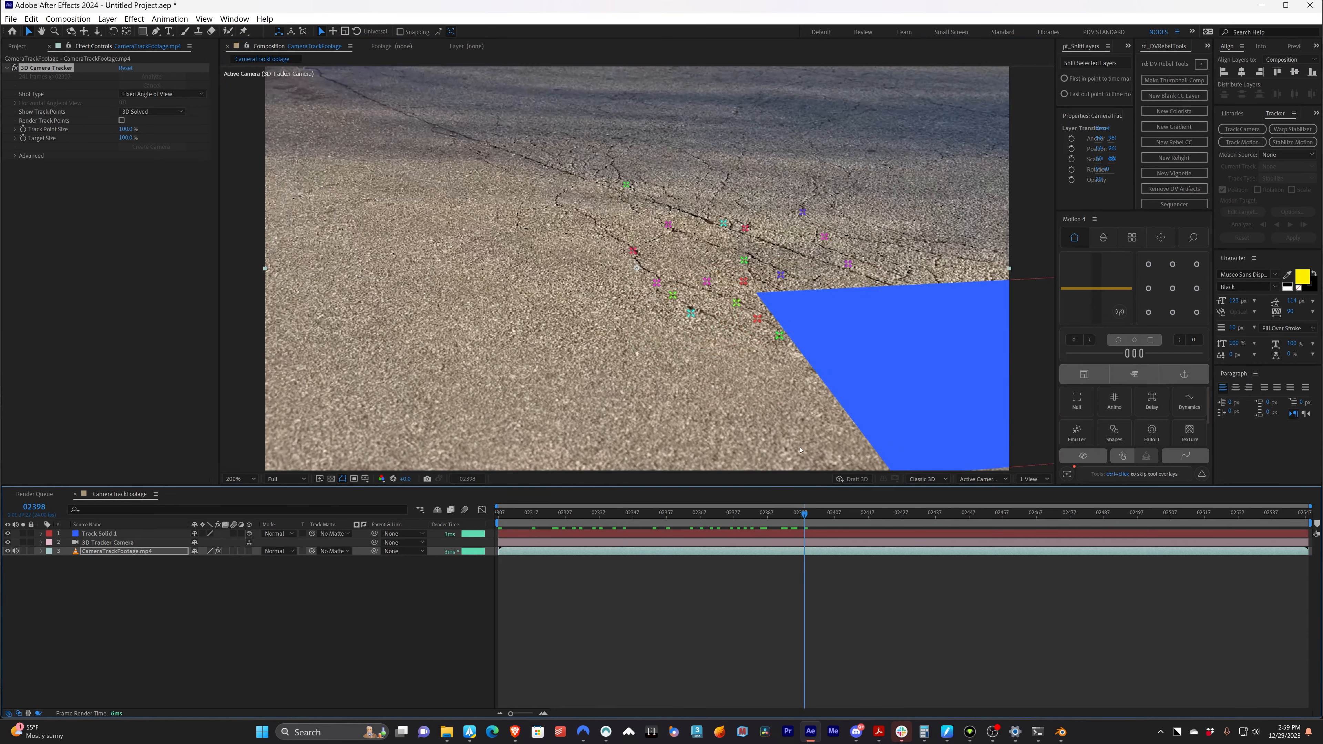
scroll(778, 393, down, 1)
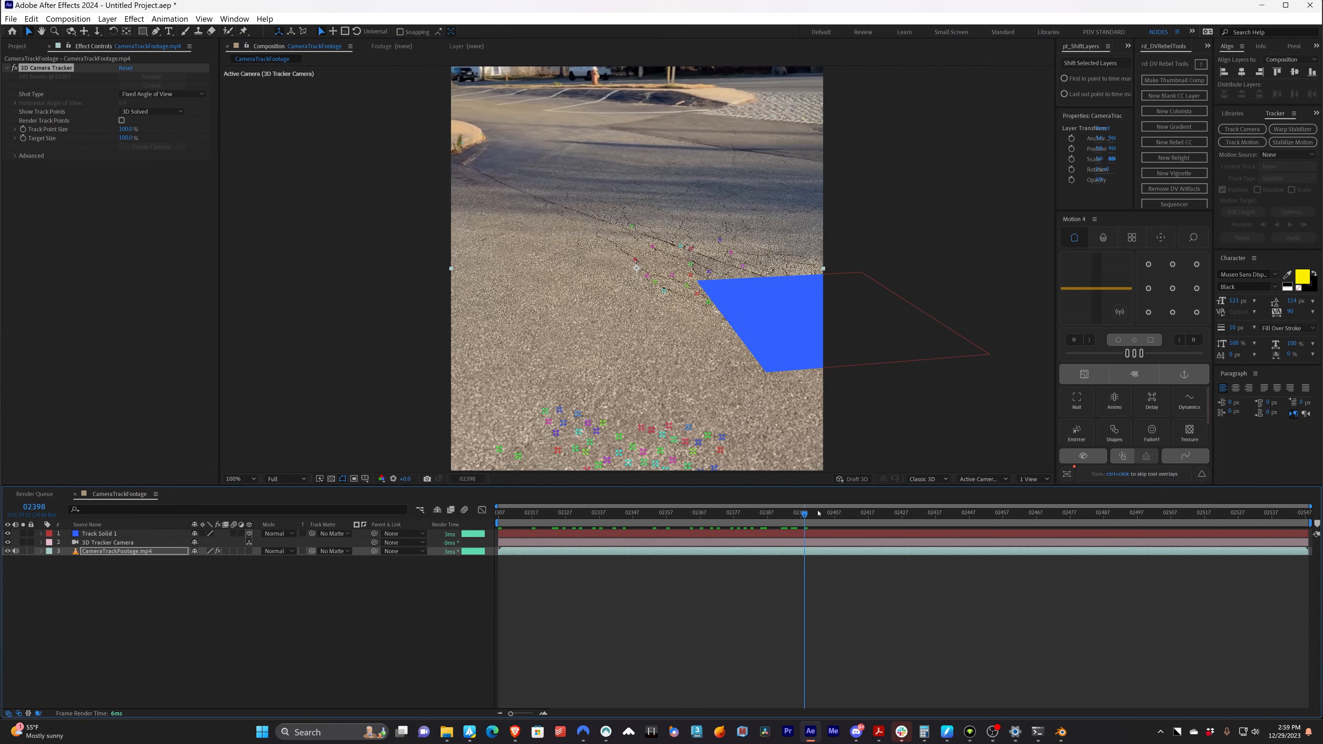
drag(818, 514, 496, 518)
- Reveal the 3D Tracker Camera's Position and Orientation keyframes and copy them
click(103, 543)
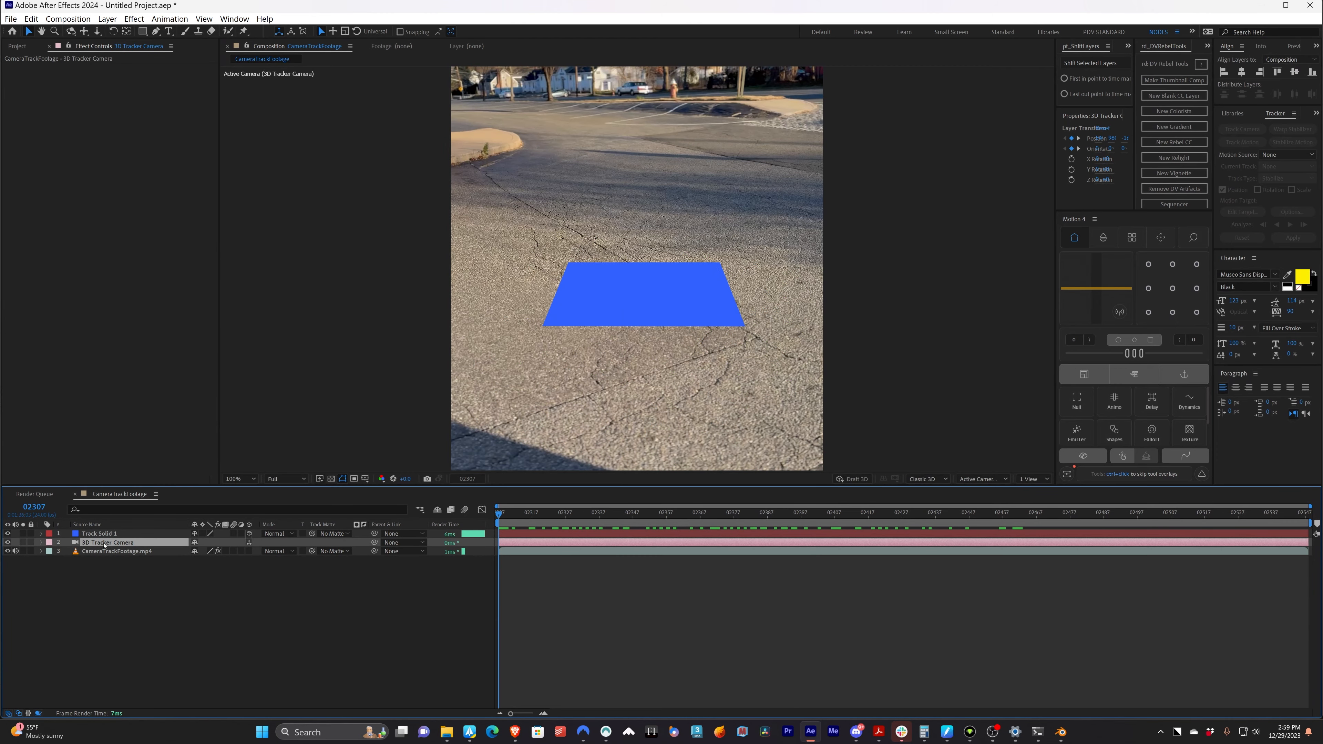
key(u)
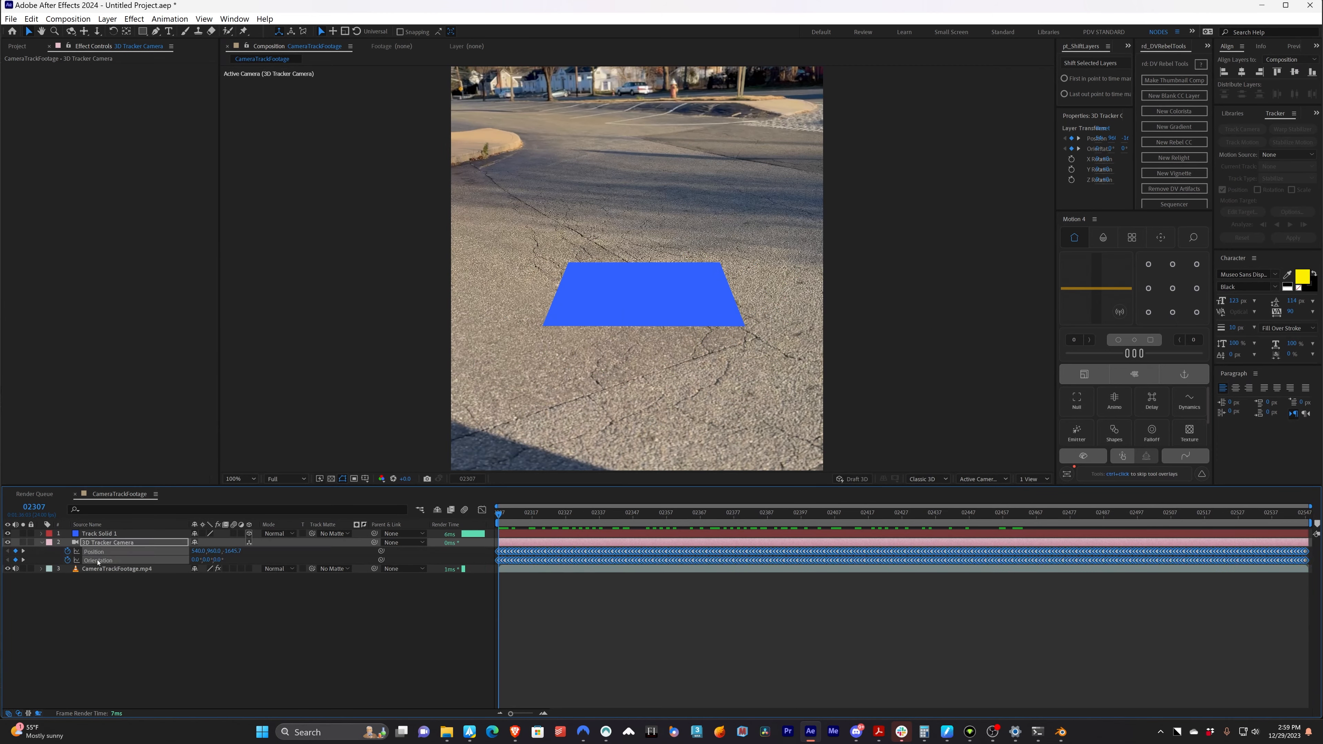
click(33, 19)
click(52, 87)
- Switch to Blender and delete the default camera and light from the scene
key(alt+Tab)
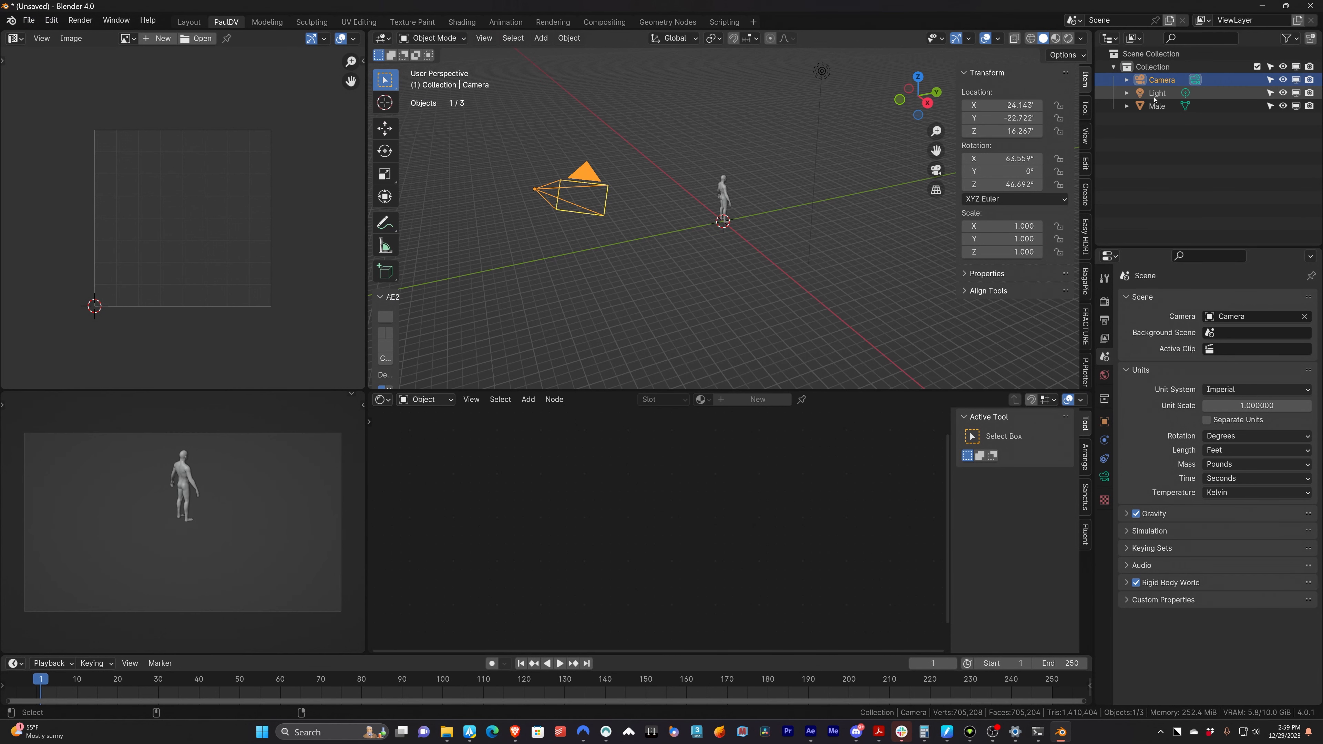
ctrl+click(1155, 93)
key(Delete)
- Set the AE2Blend scale to 1000 and create a camera from the copied After Effects keyframes
drag(399, 308, 480, 309)
click(458, 317)
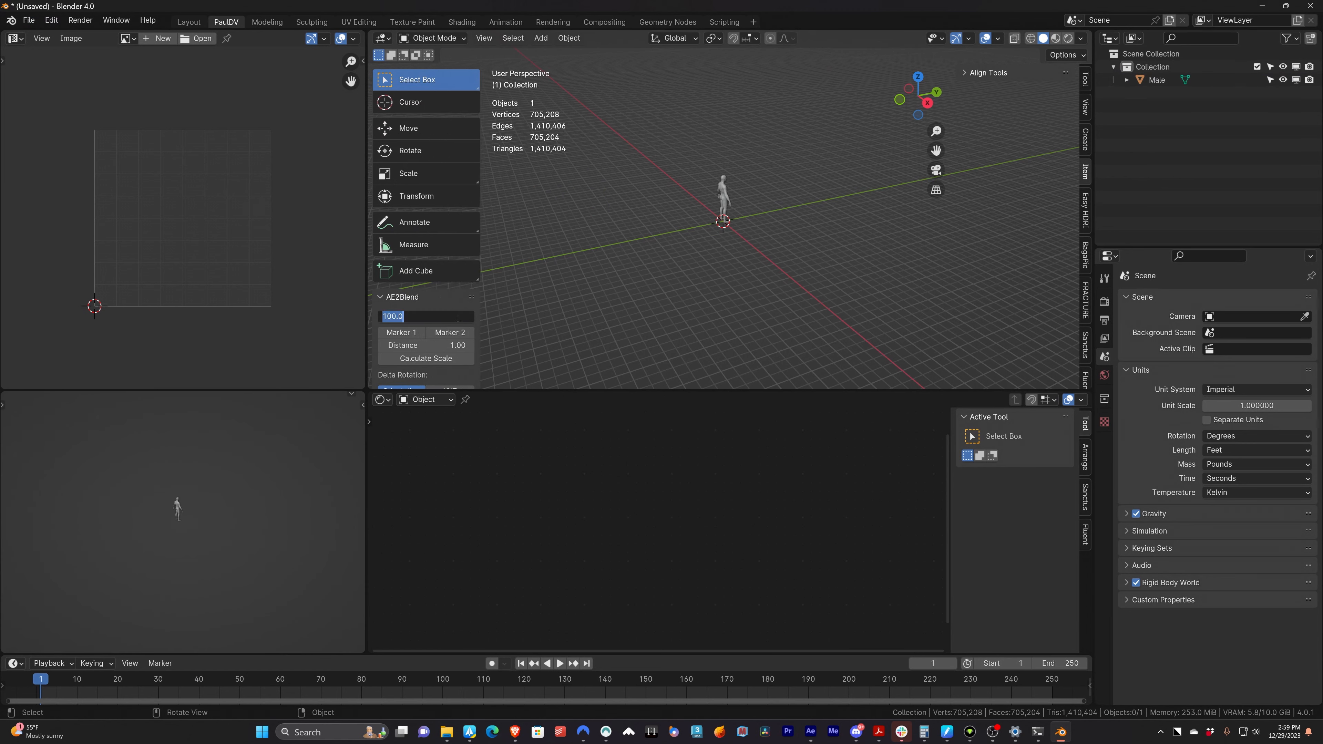
text(1000)
key(Return)
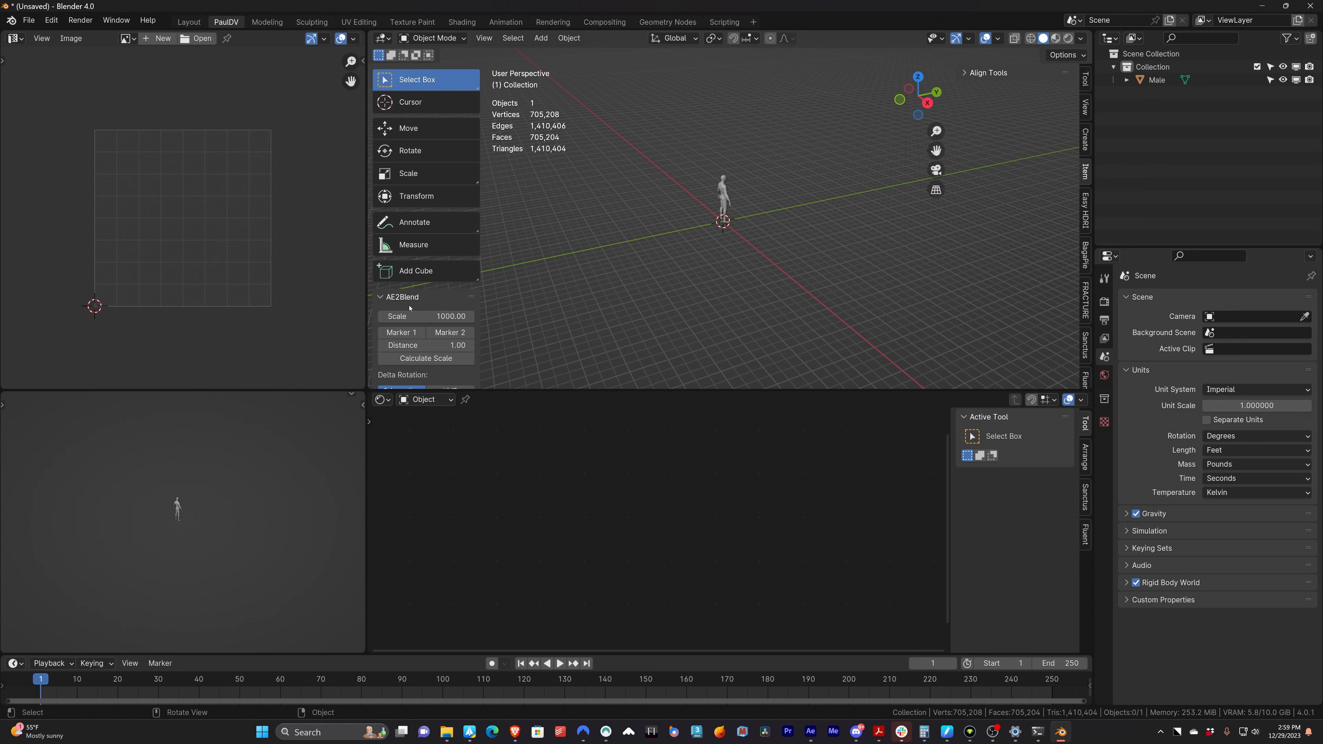
scroll(431, 196, down, 4)
scroll(430, 196, down, 2)
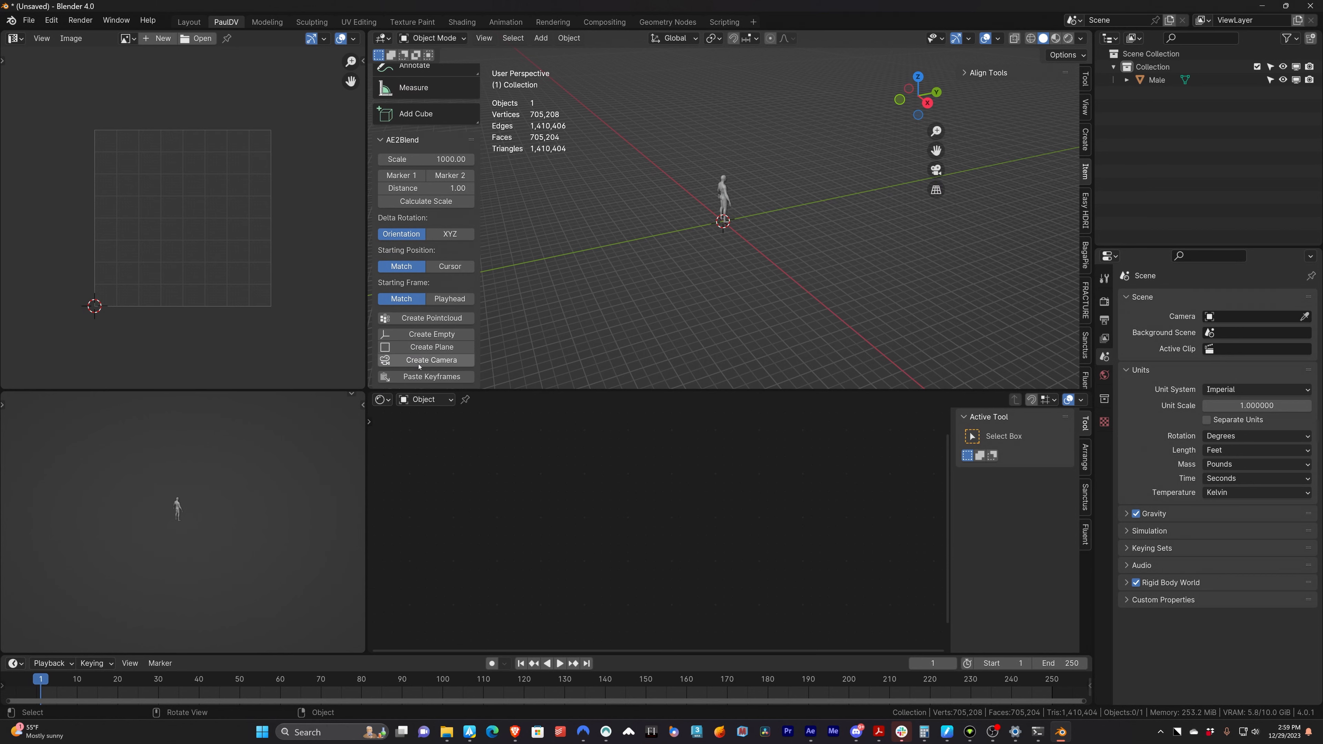
click(432, 360)
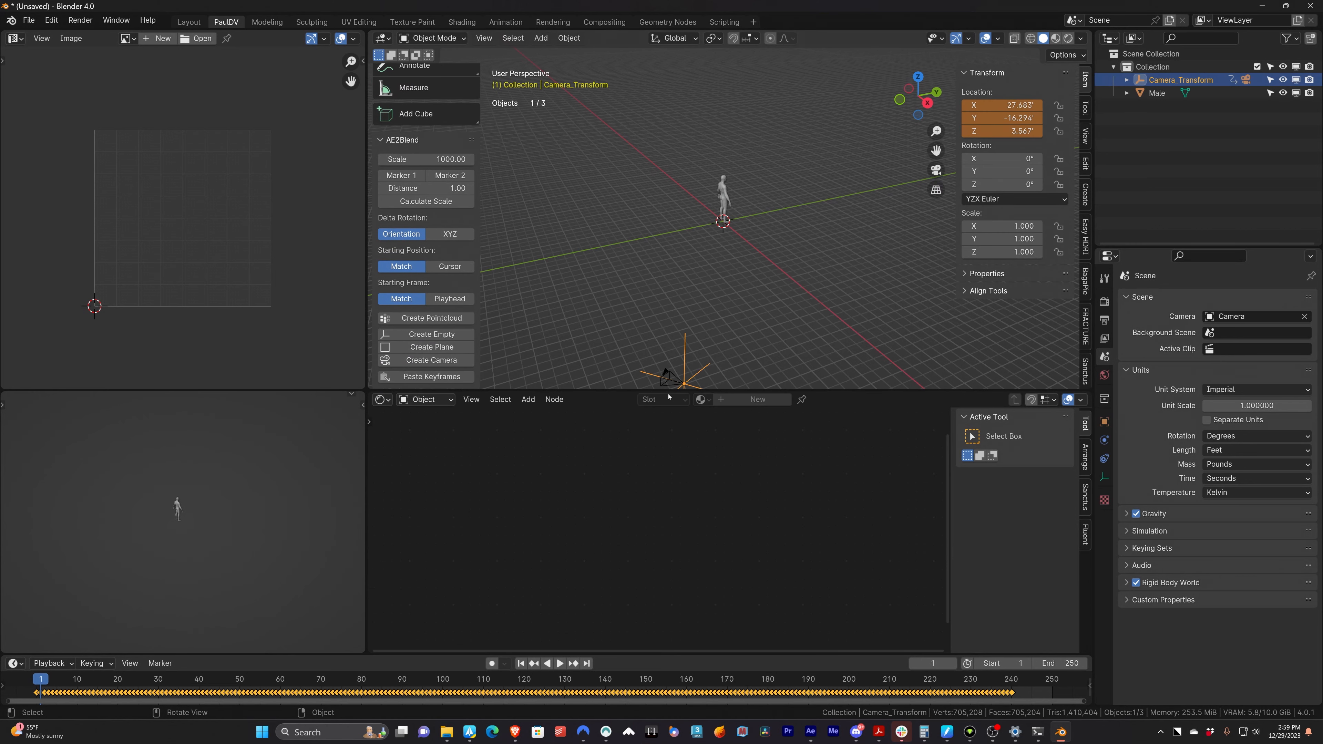
- Scale the imported camera object to about 3.427 and check its movement along the timeline
click(68, 684)
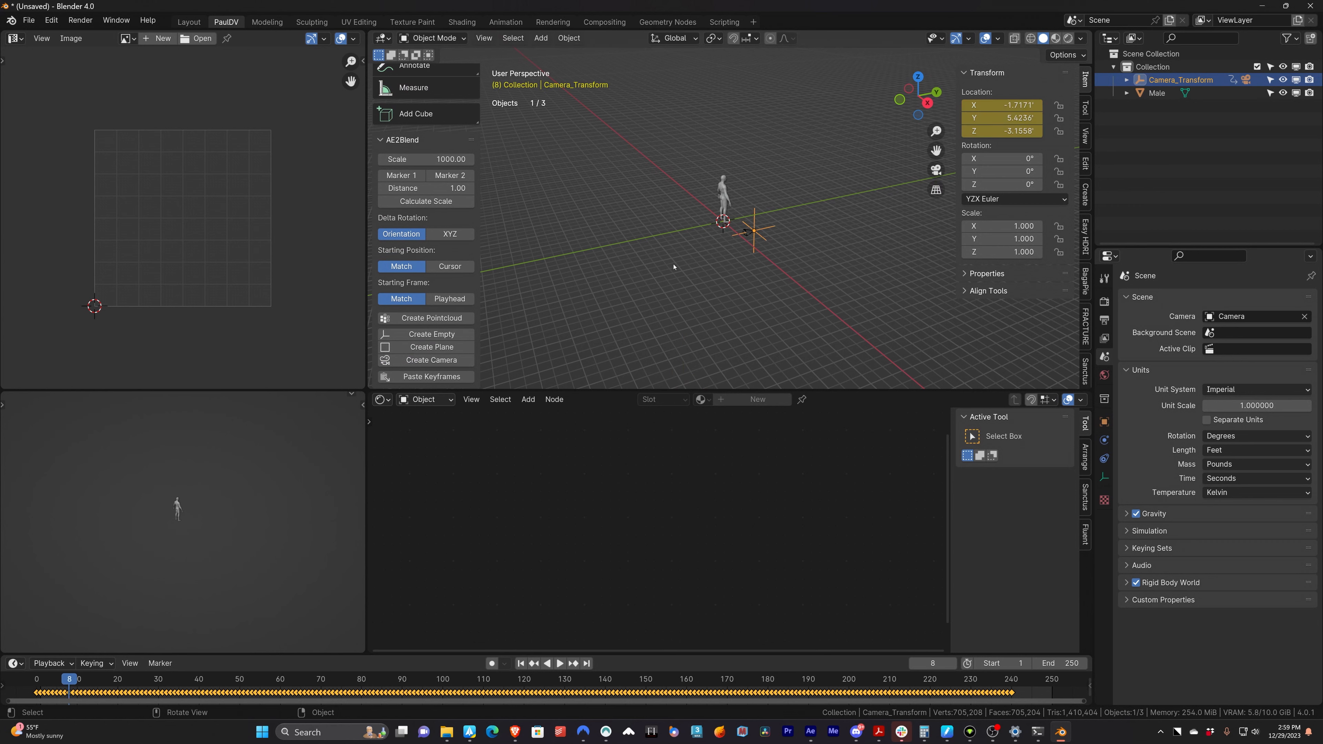
click(38, 692)
click(42, 692)
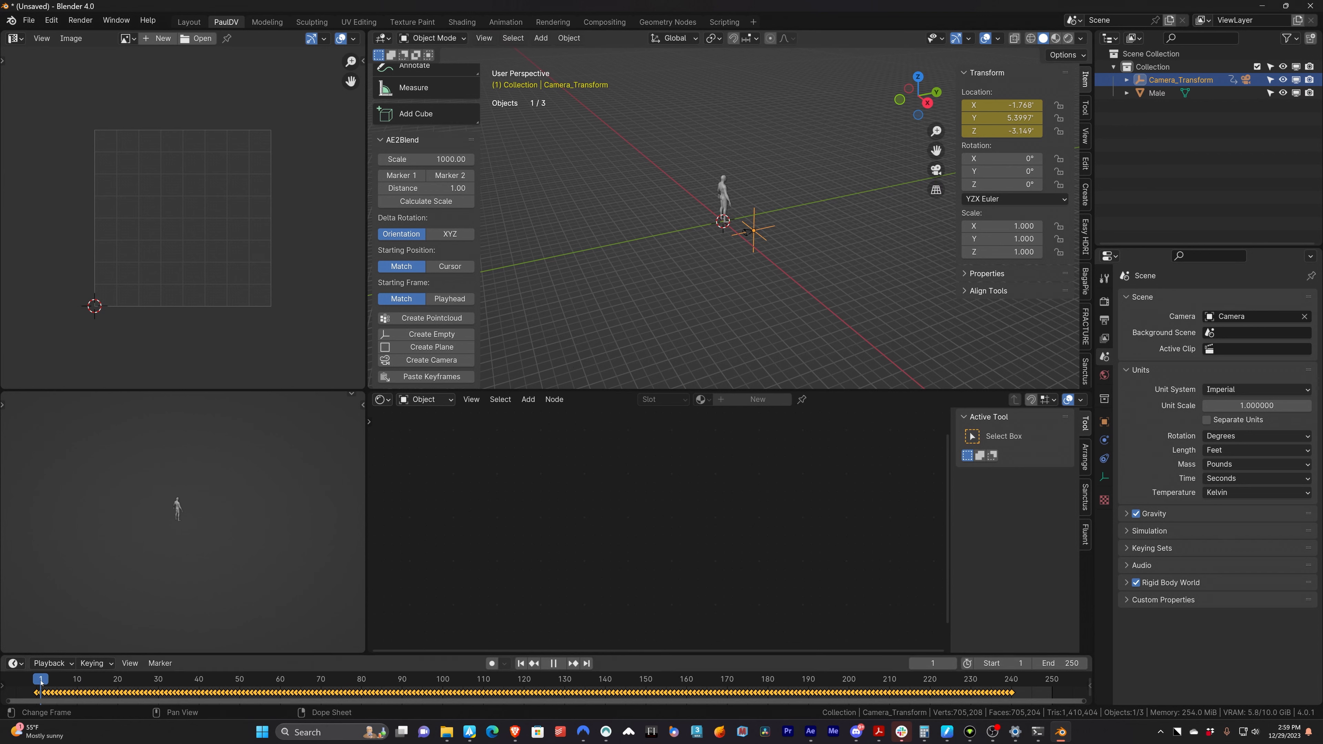
key(g)
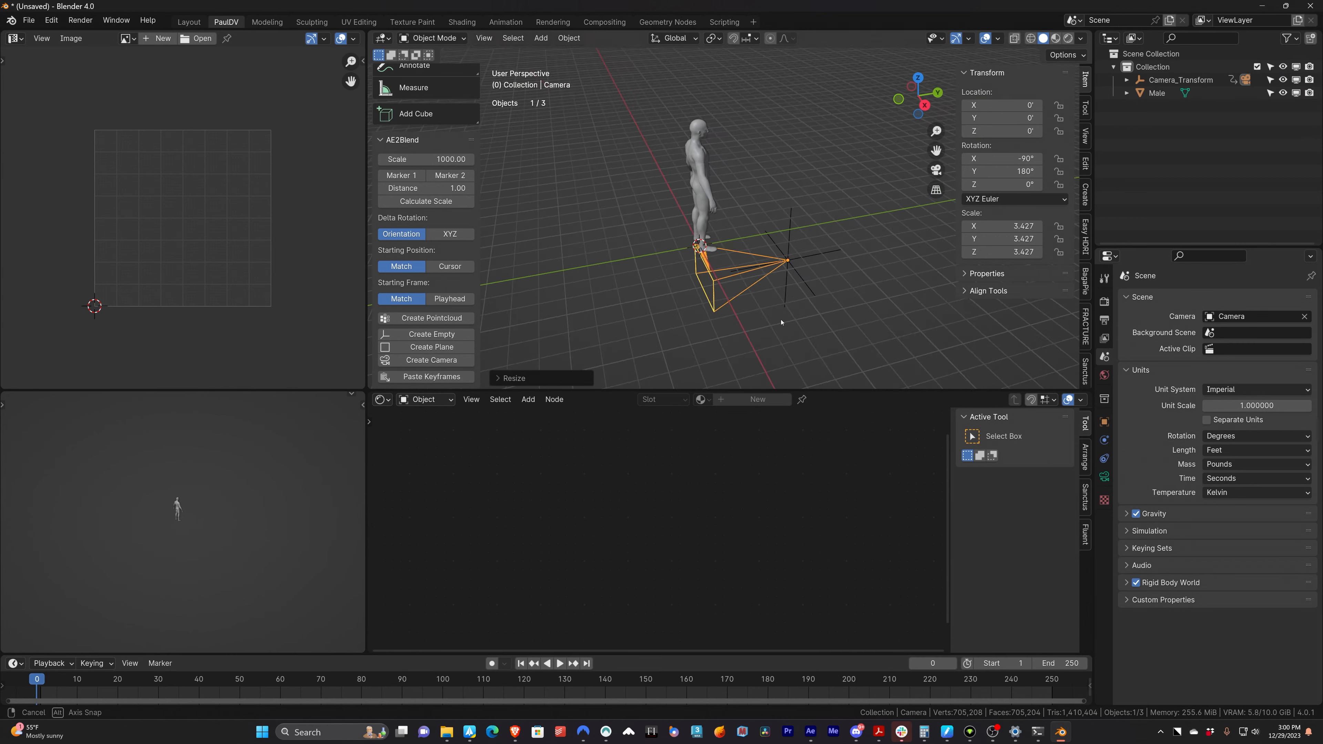
middle_drag(693, 255, 722, 271)
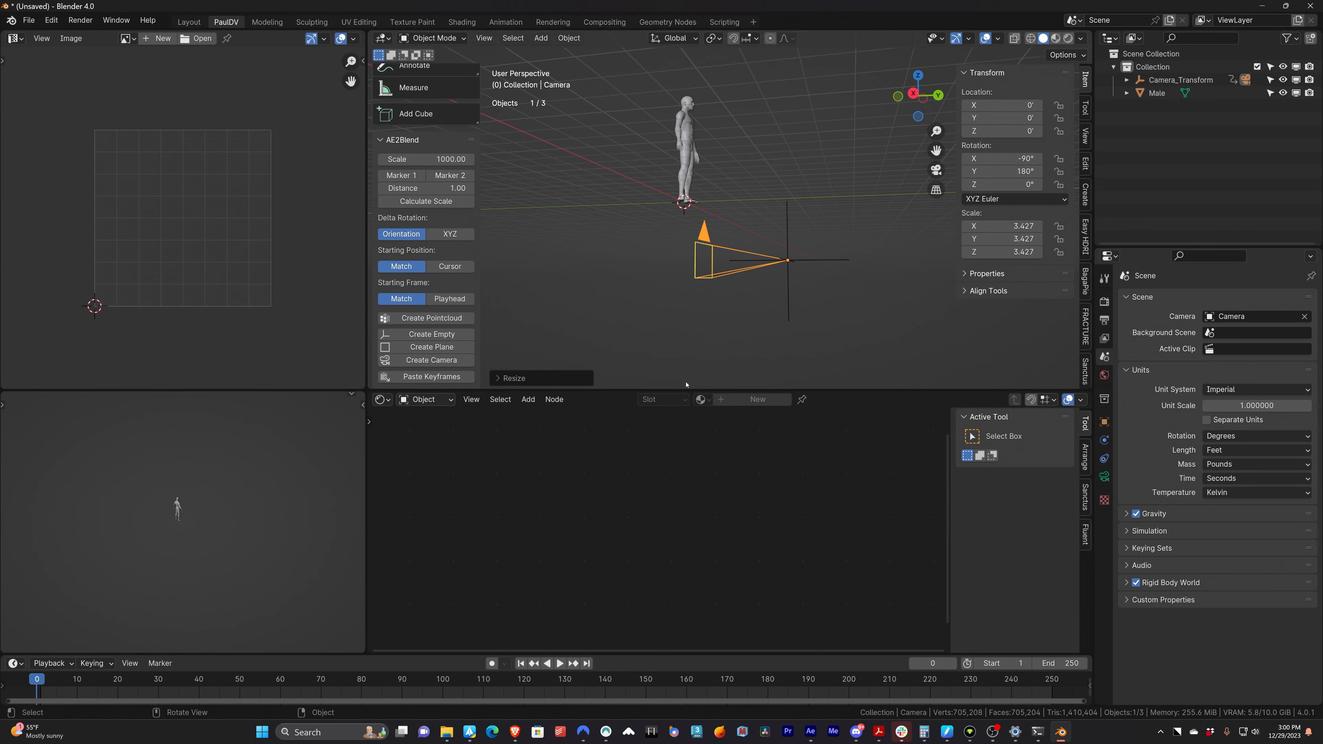
drag(182, 681, 215, 697)
middle_drag(821, 236, 769, 272)
- In After Effects, copy Track Solid 1's Anchor Point, Position, Scale and Orientation properties
click(810, 732)
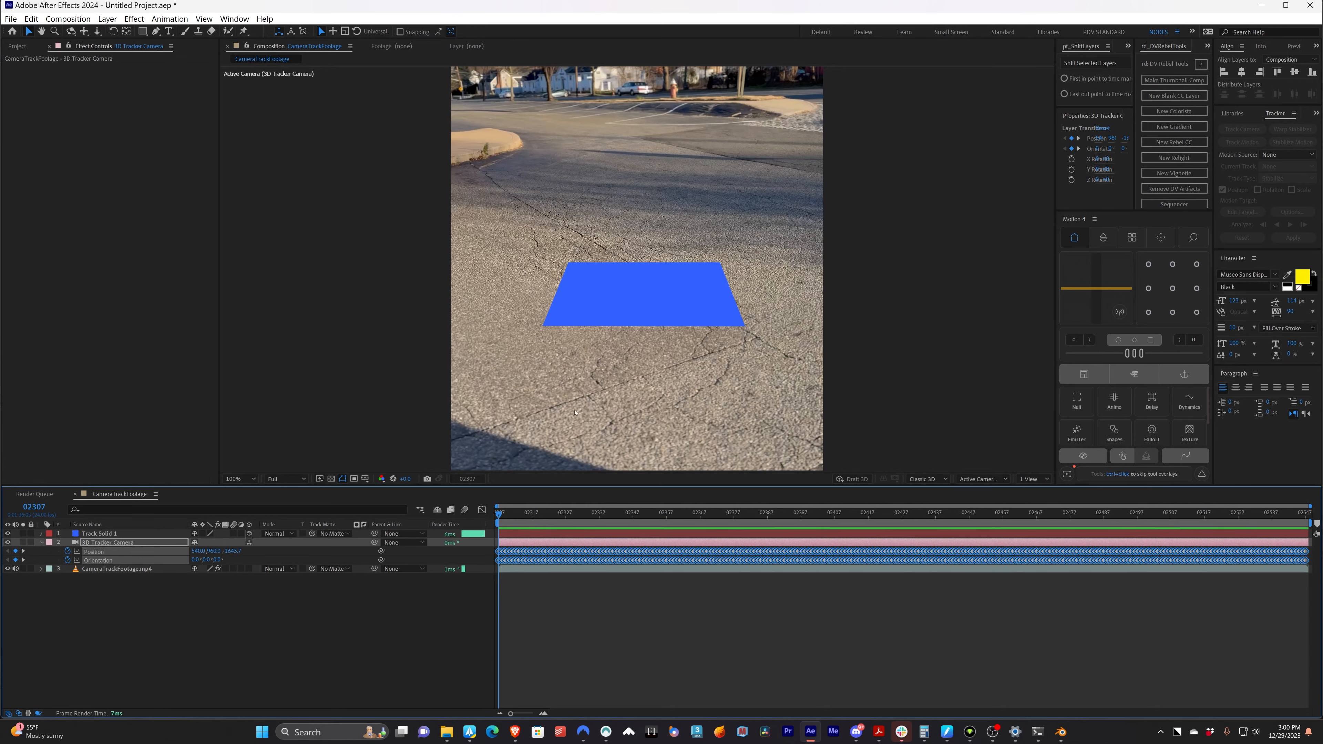
click(100, 534)
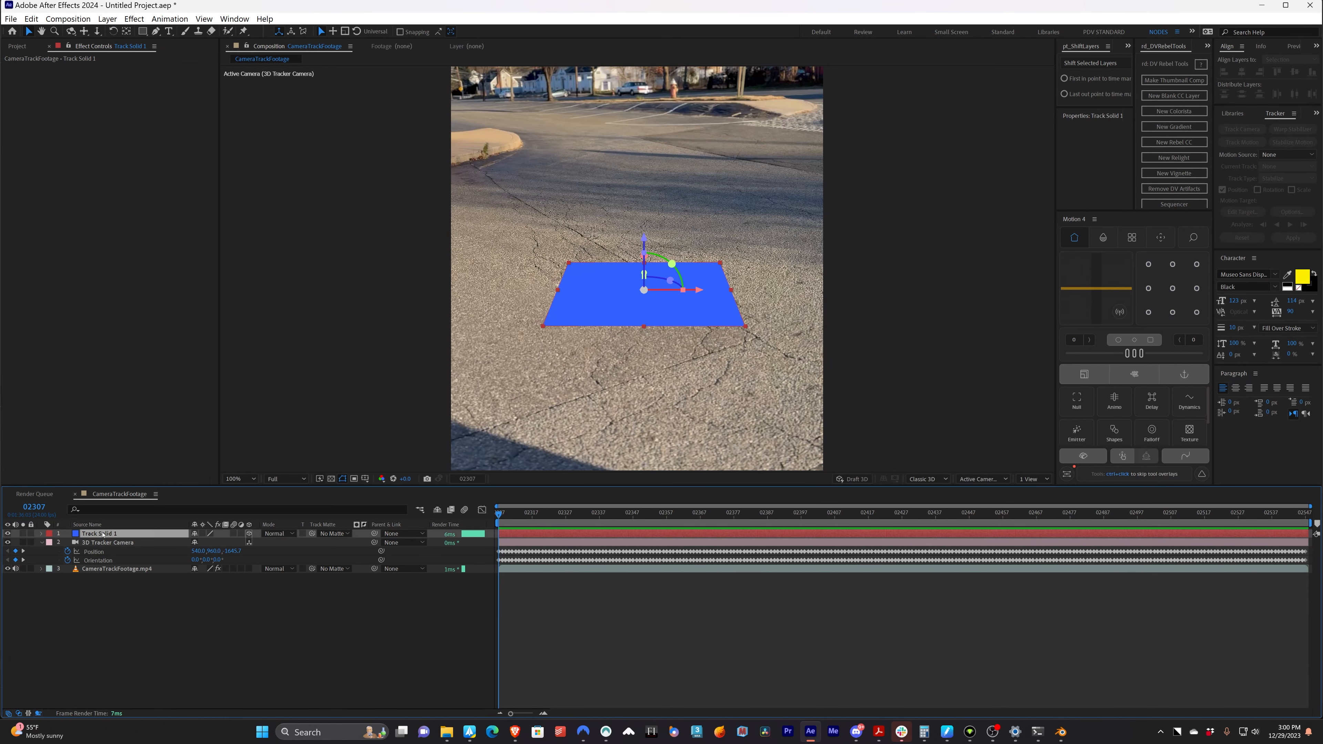
click(41, 534)
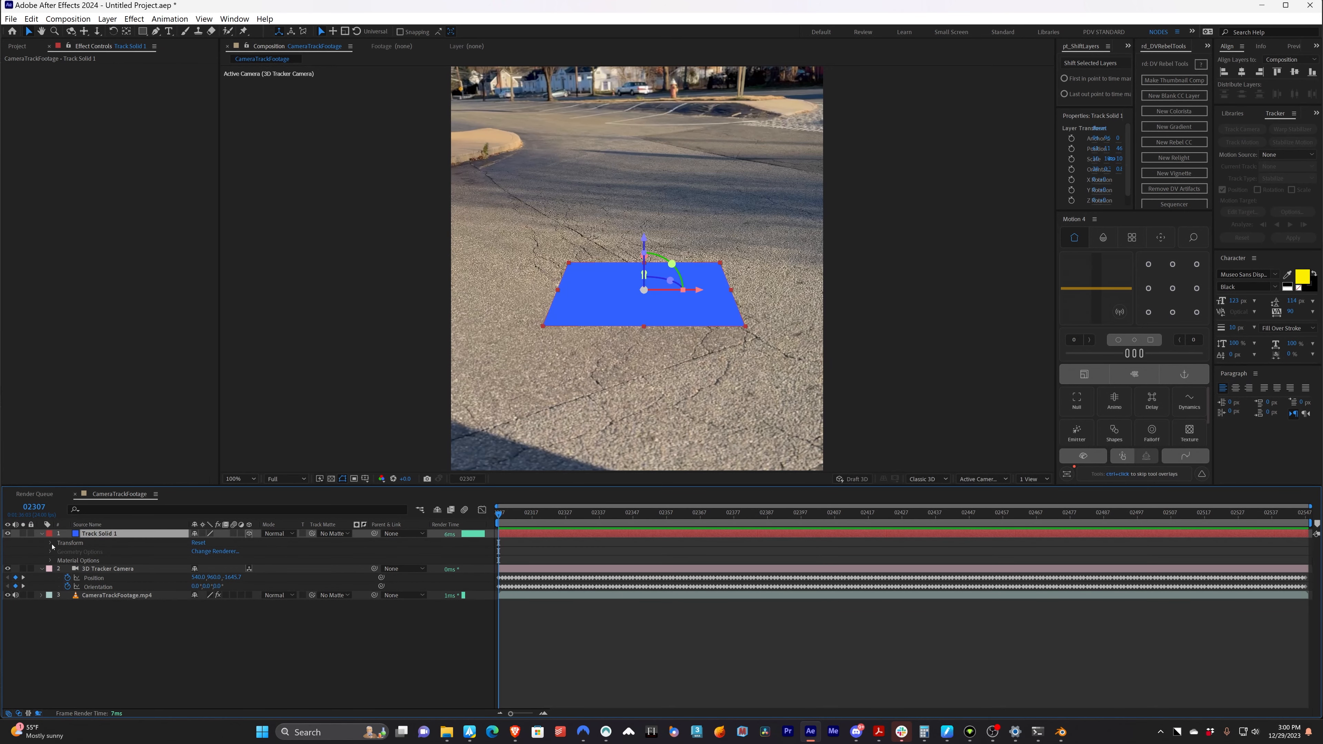
click(51, 543)
click(91, 554)
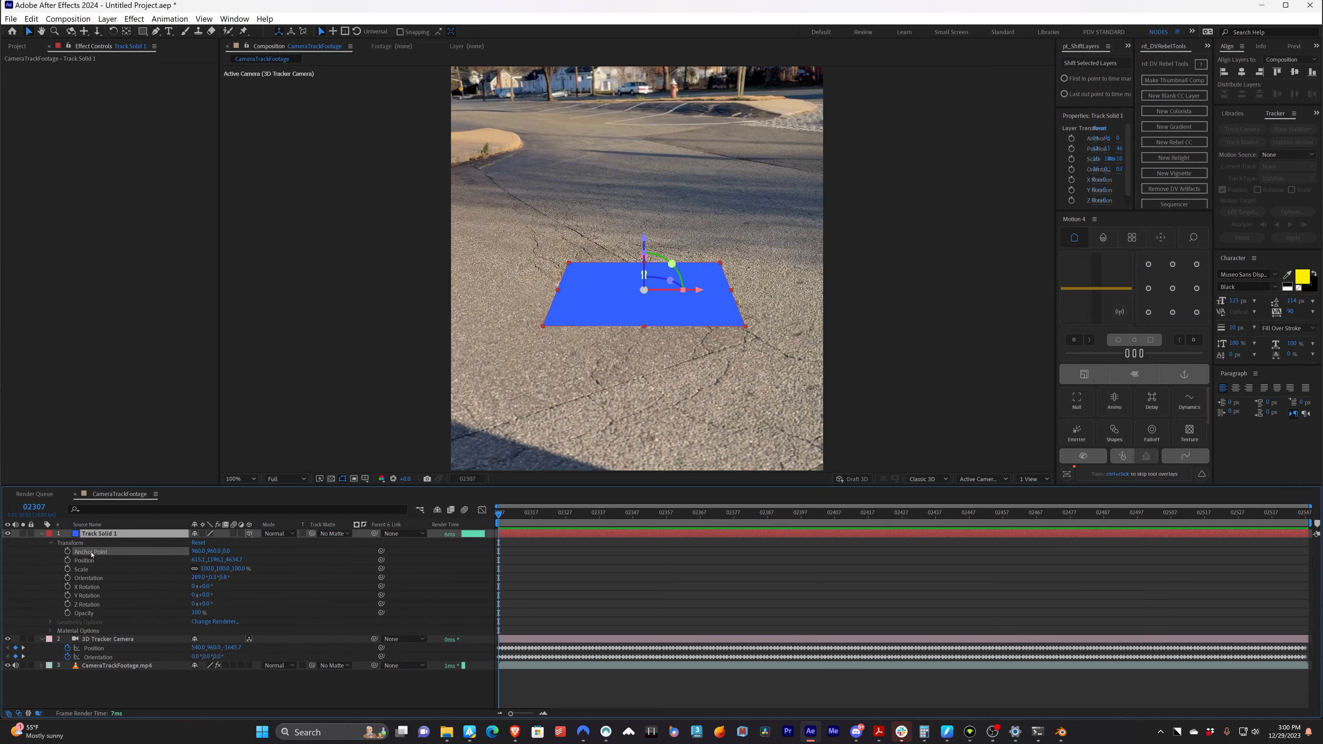
shift+click(91, 580)
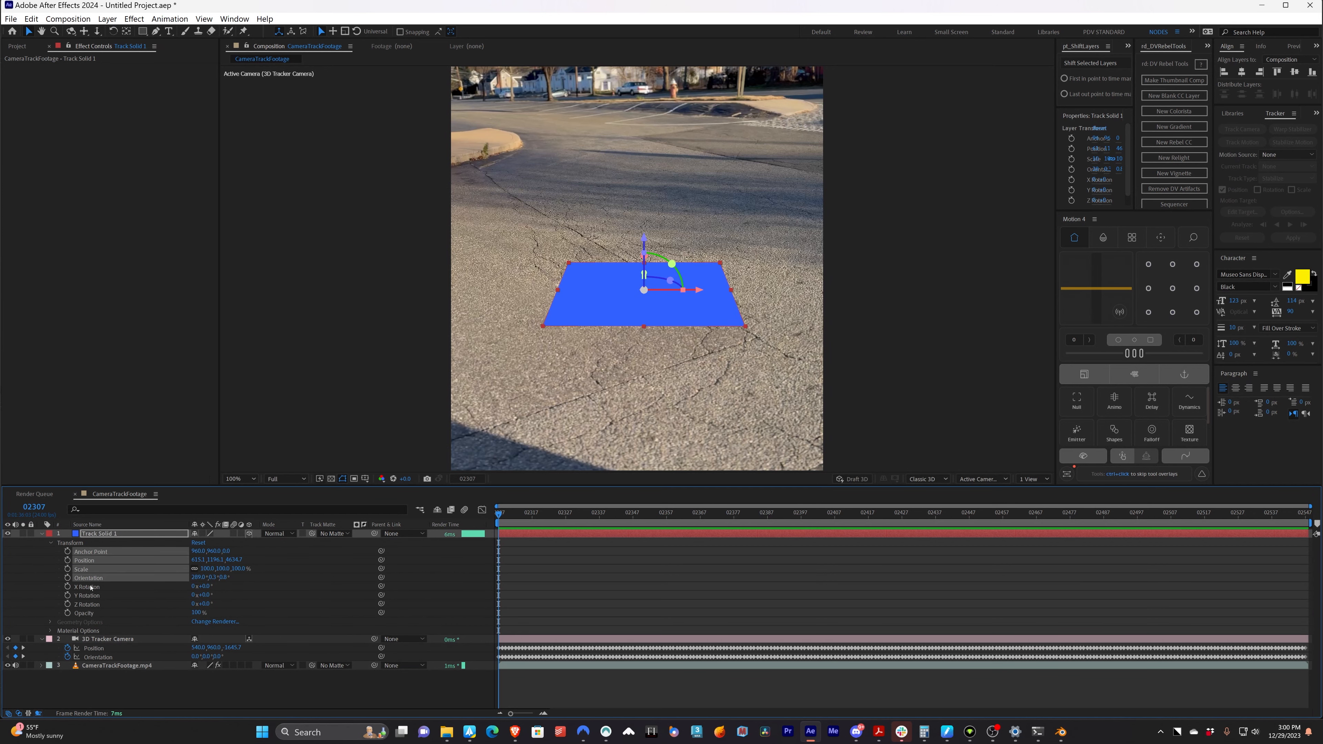
key(ctrl+c)
- Back in Blender, create an AE2Blend plane from the copied track solid data
key(alt+Tab)
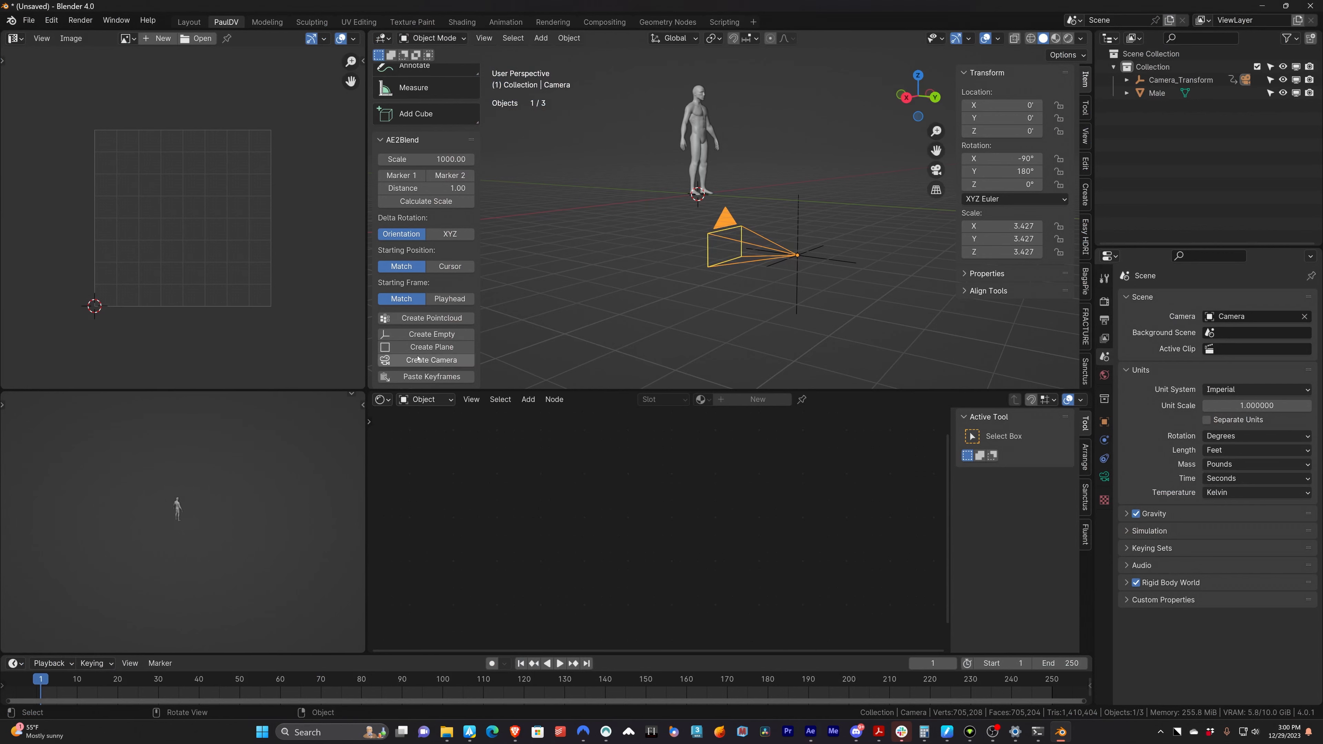
middle_drag(552, 291, 700, 299)
middle_drag(615, 331, 675, 310)
click(451, 348)
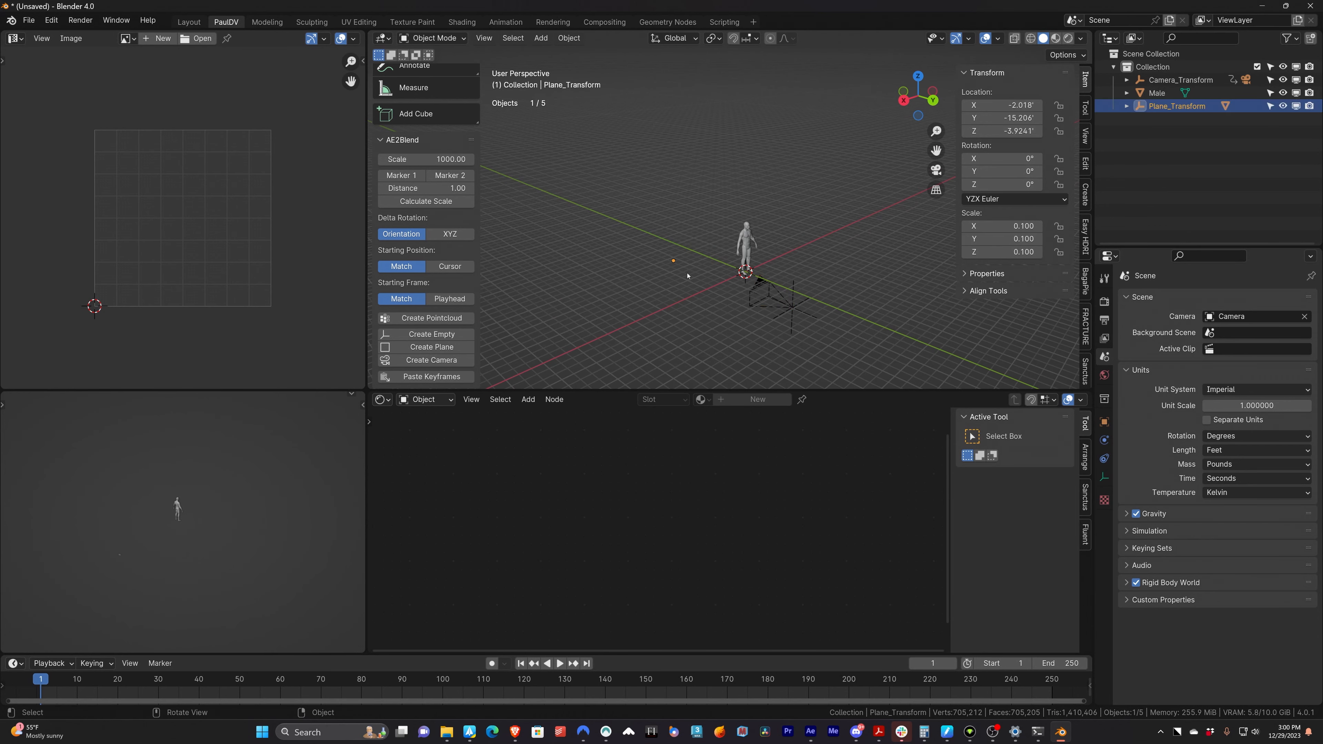
- Select the Plane inside Plane_Transform and enlarge it to about 10.8 ft square
click(1127, 108)
click(1166, 119)
key(s)
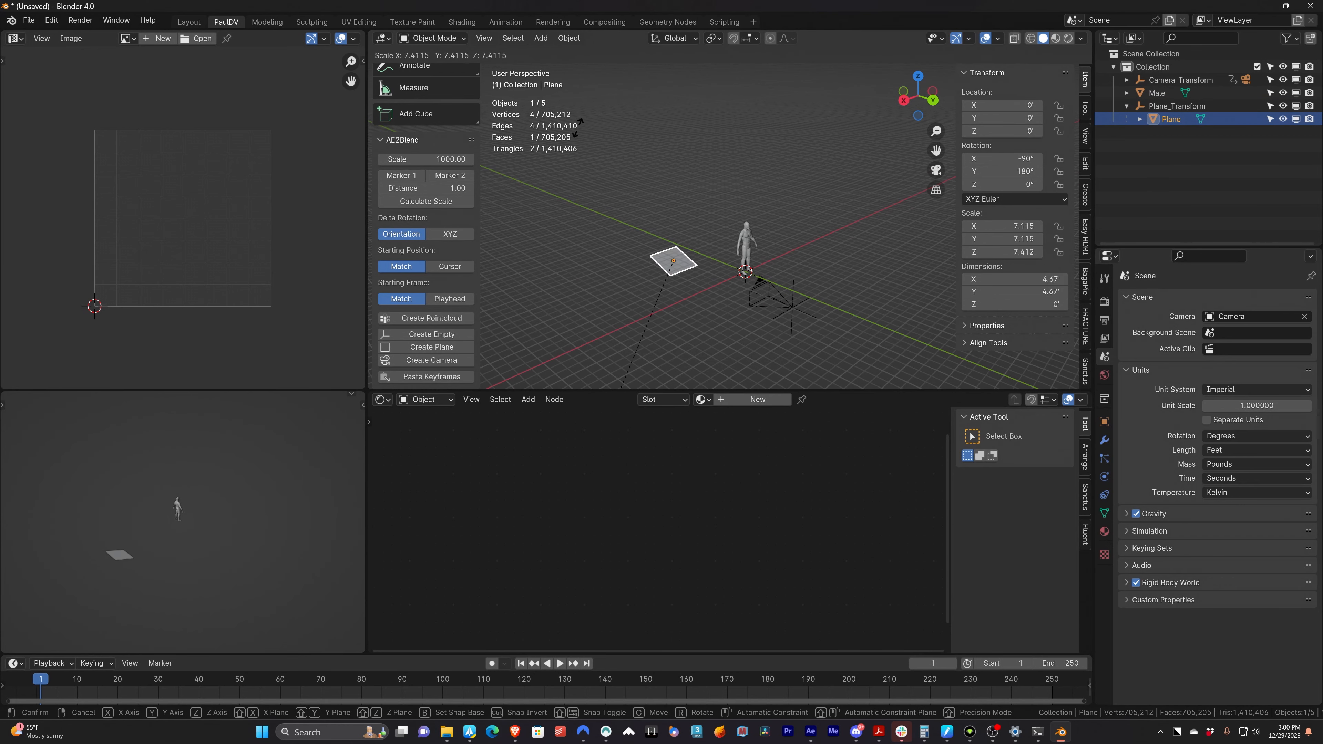
click(643, 313)
scroll(644, 313, up, 3)
middle_drag(643, 313, 775, 306)
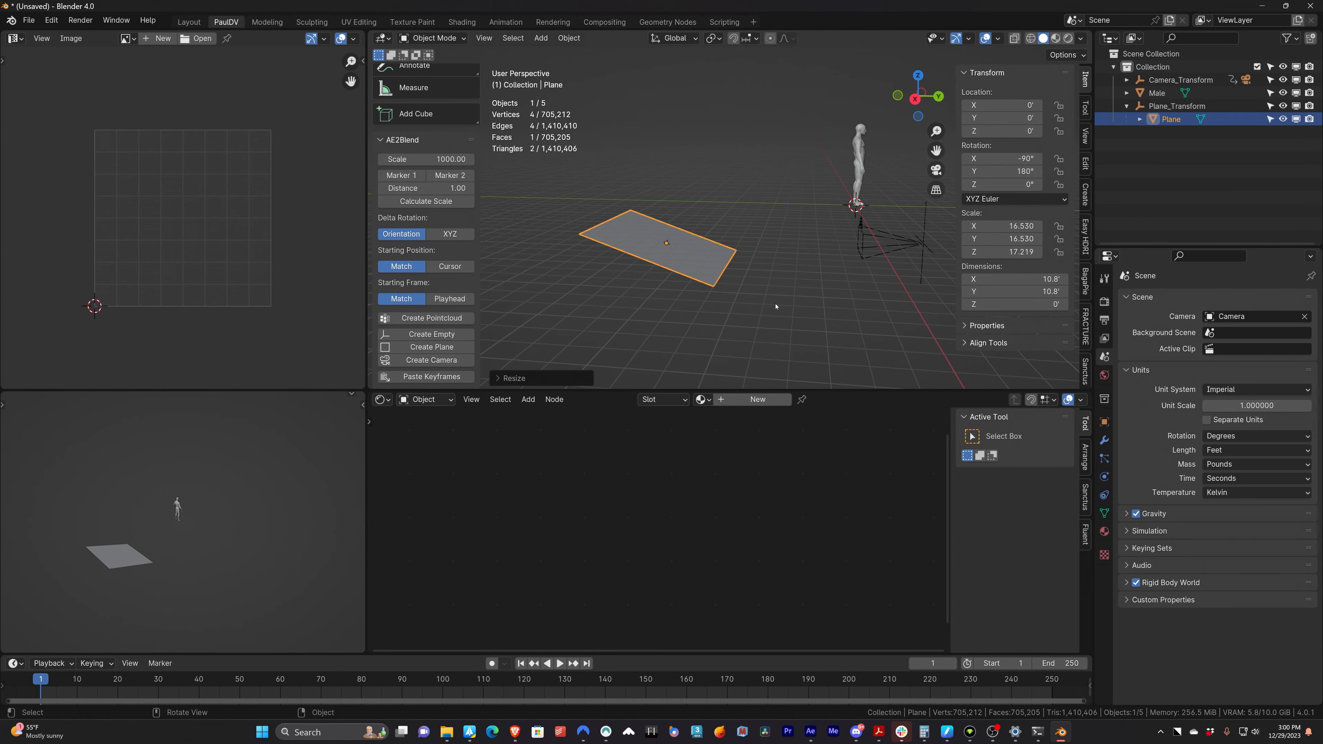
scroll(708, 329, up, 2)
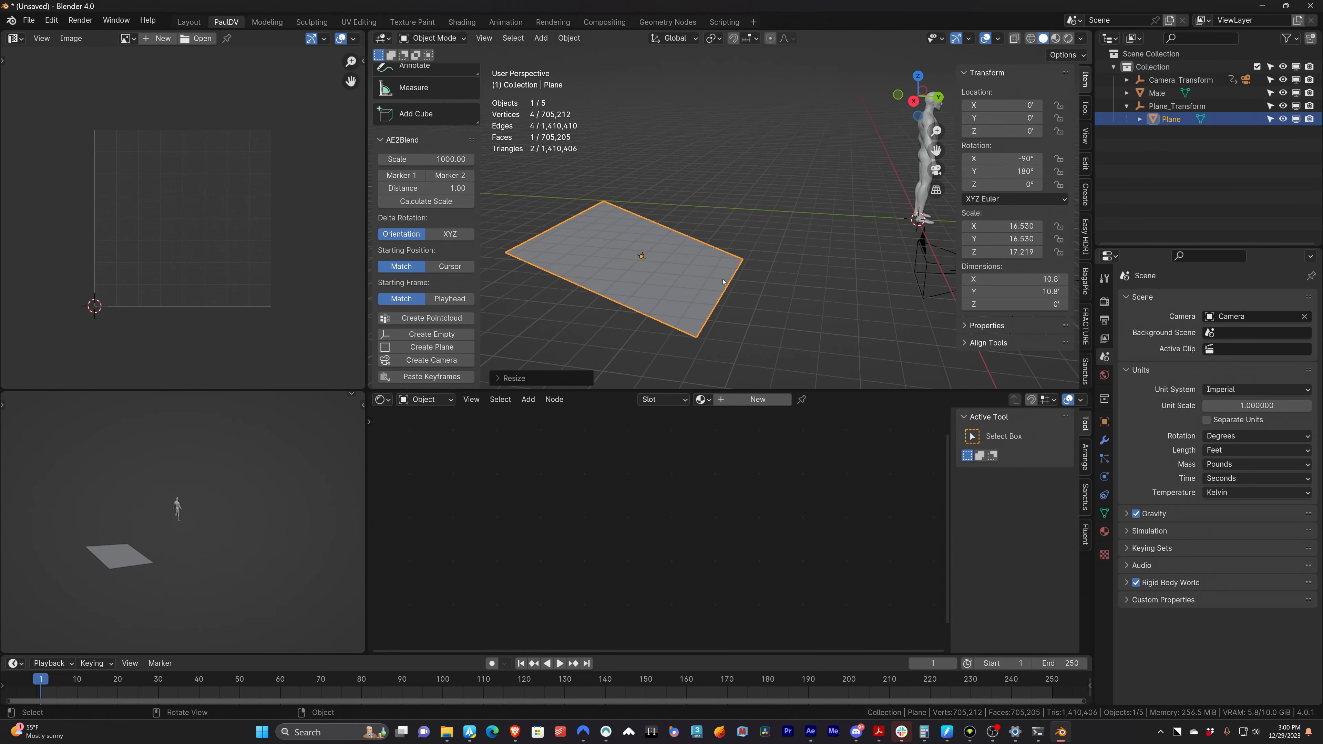
middle_drag(689, 314, 802, 259)
middle_drag(667, 292, 699, 304)
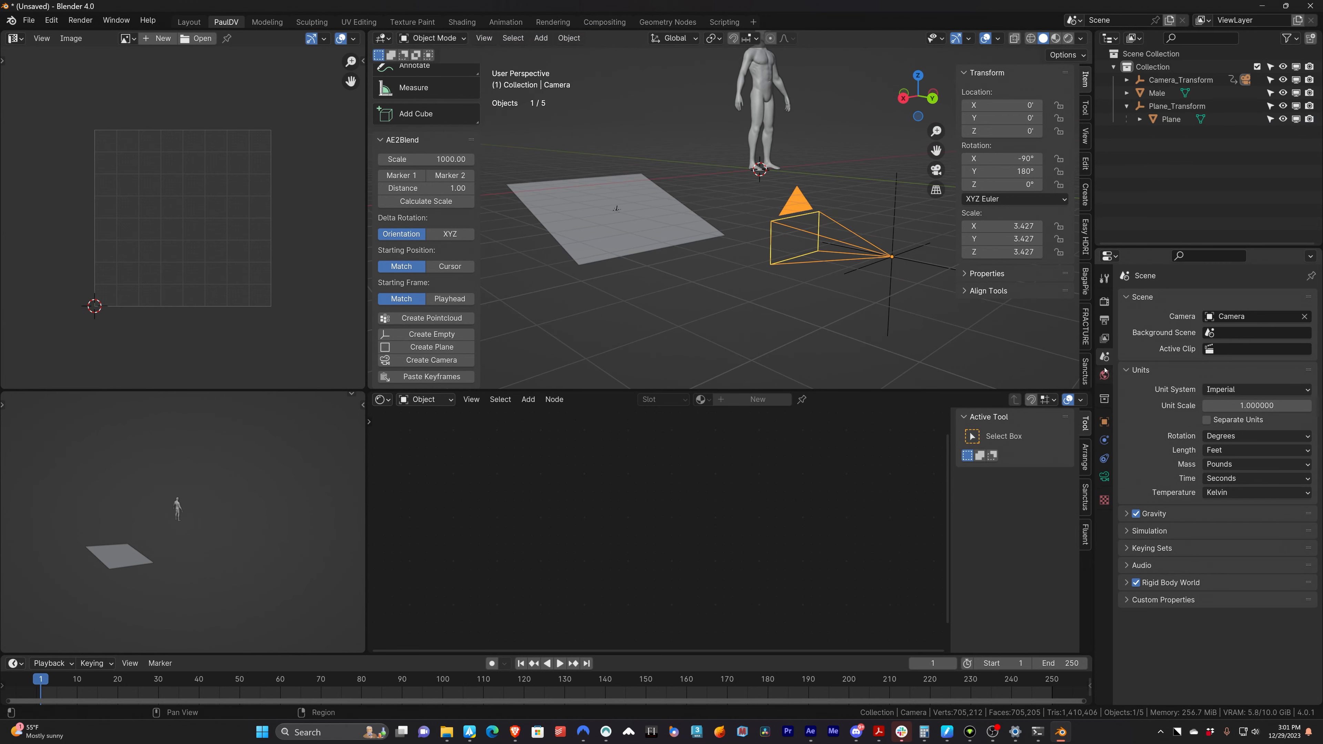
- Set the render output to a resolution of 1080 x 1920 px and a frame rate of 24 fps
click(1104, 476)
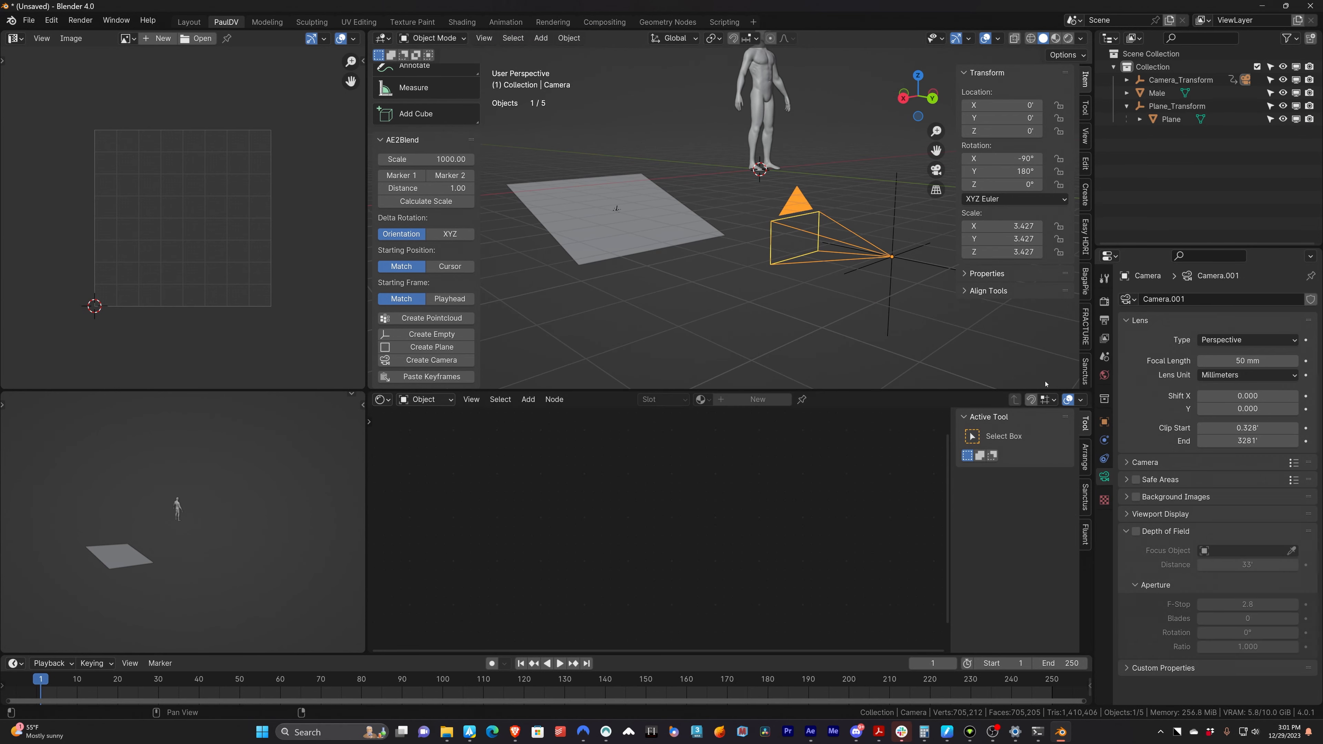
click(1104, 301)
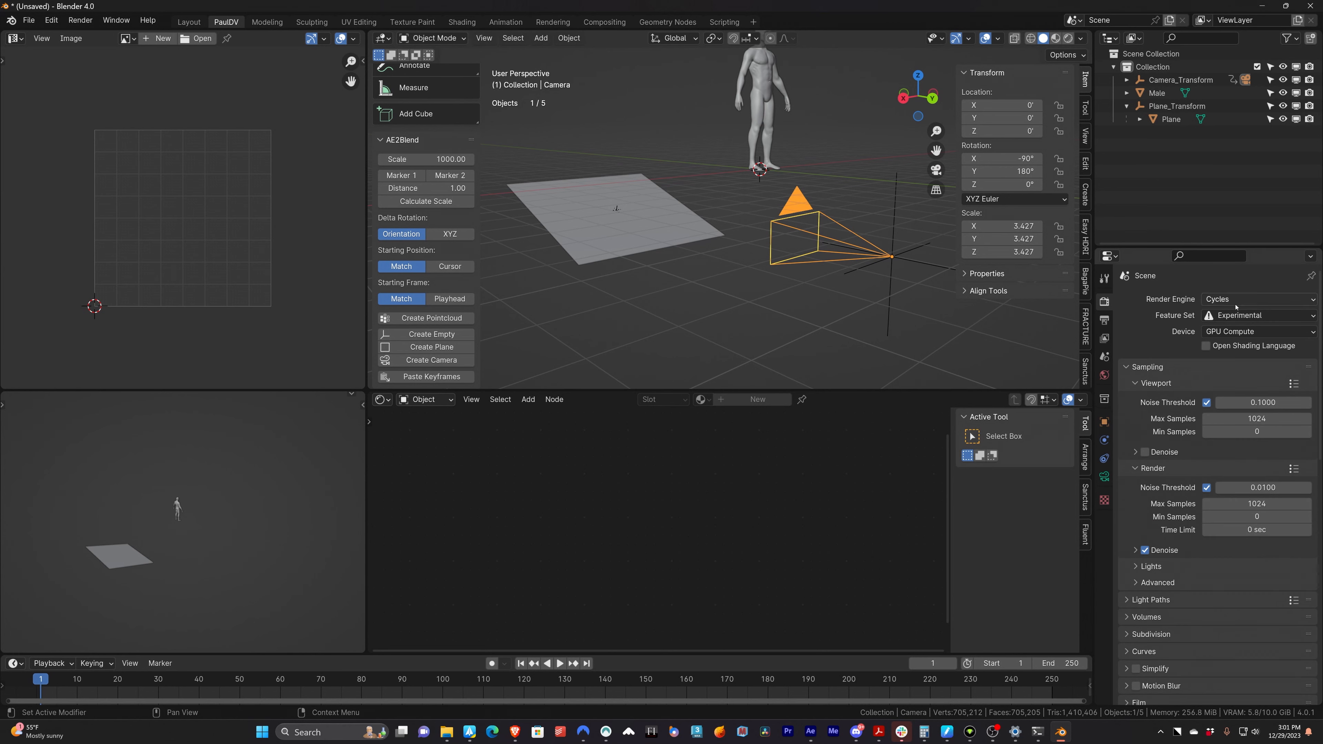
click(1105, 320)
click(1251, 316)
text(1080)
key(Tab)
text(1920)
key(Tab)
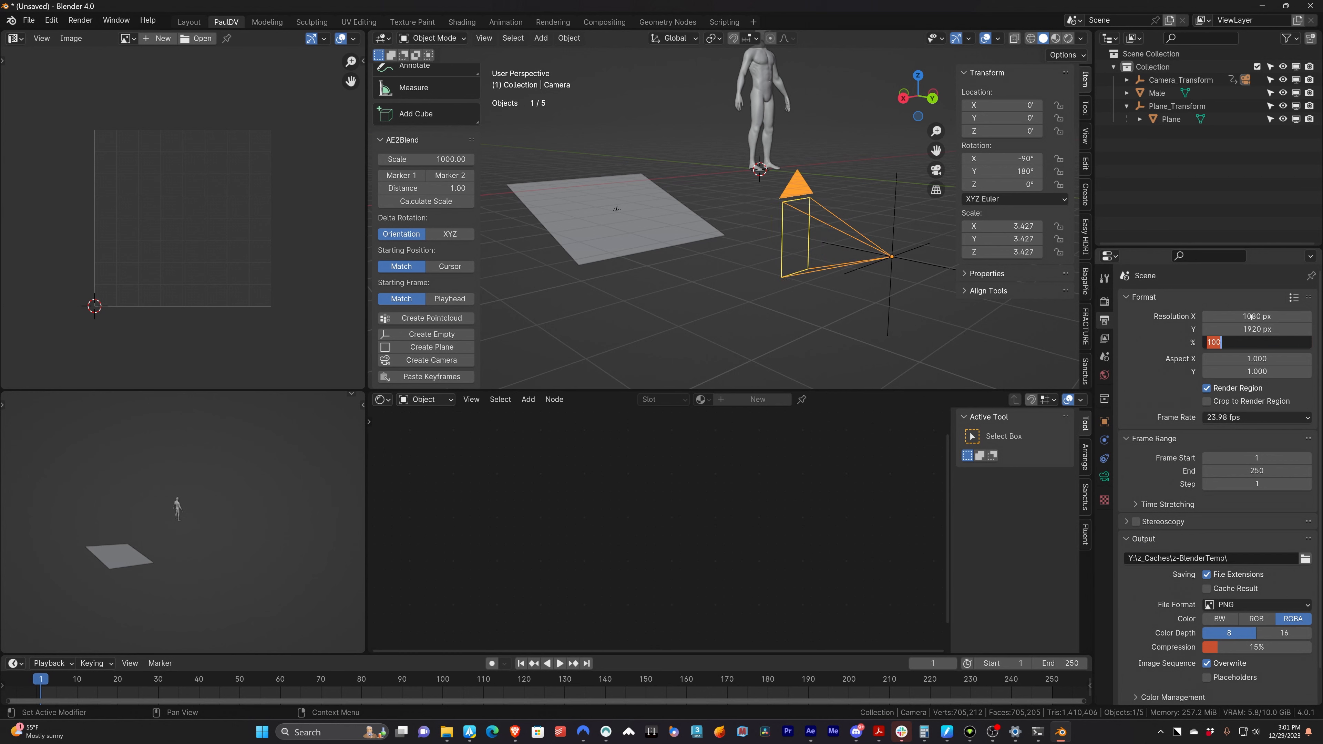
key(Return)
click(1275, 416)
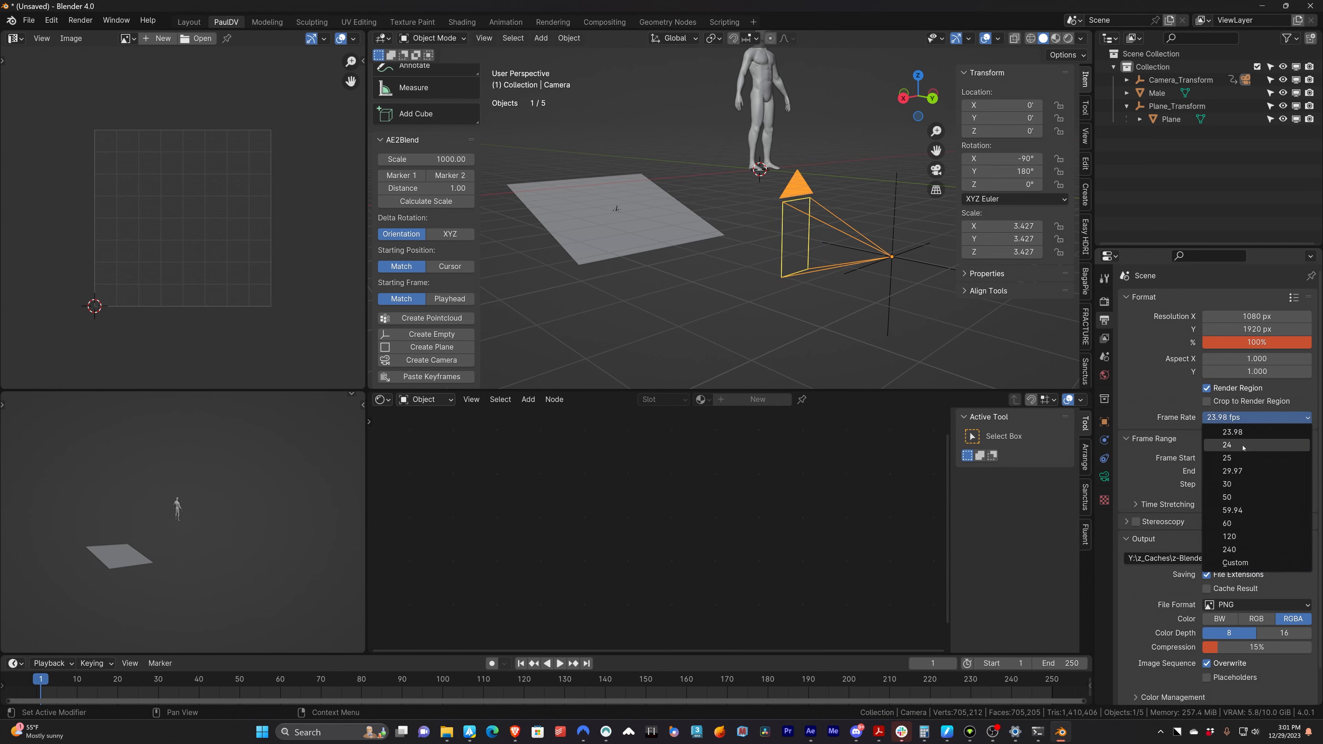
click(1242, 446)
- Enable background images on the camera and load CameraTrackFootage.mp4 as a movie clip
click(1104, 477)
click(1159, 497)
click(1136, 497)
click(1217, 516)
click(1280, 554)
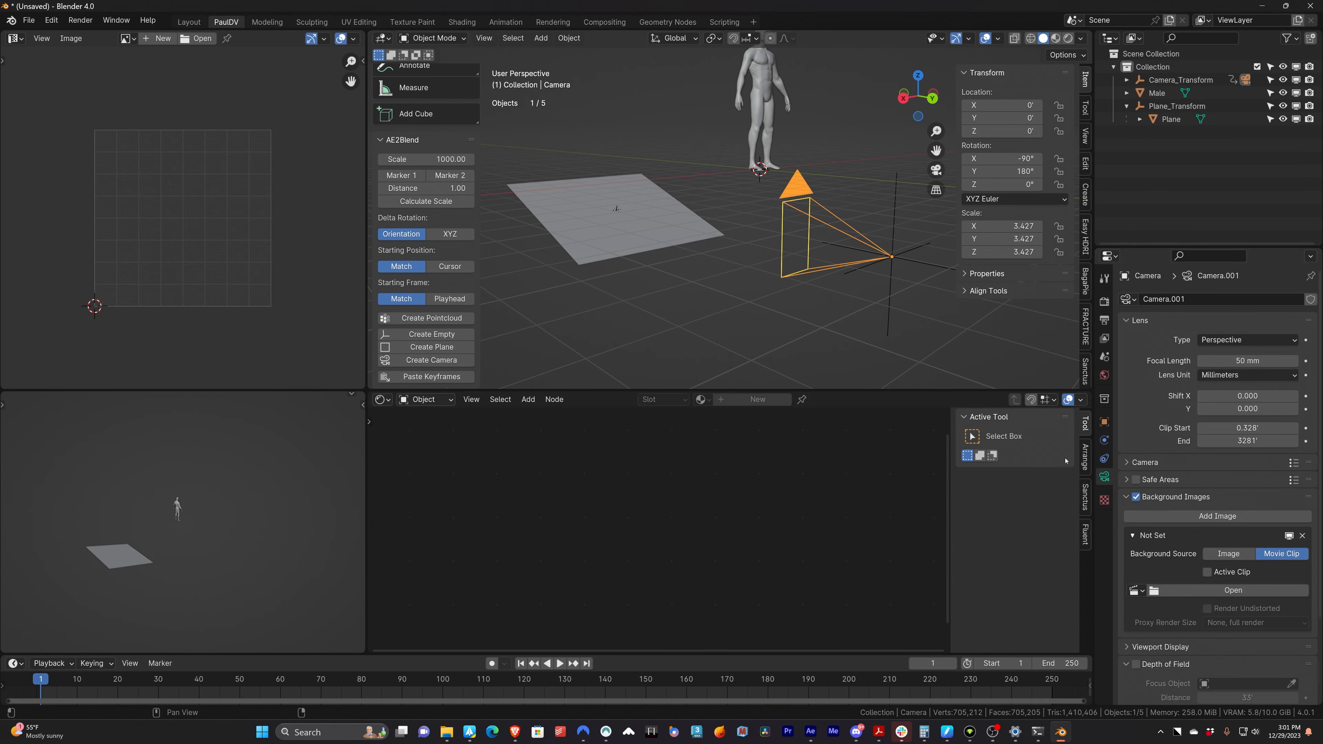
click(1232, 590)
click(259, 464)
click(423, 217)
double_click(423, 219)
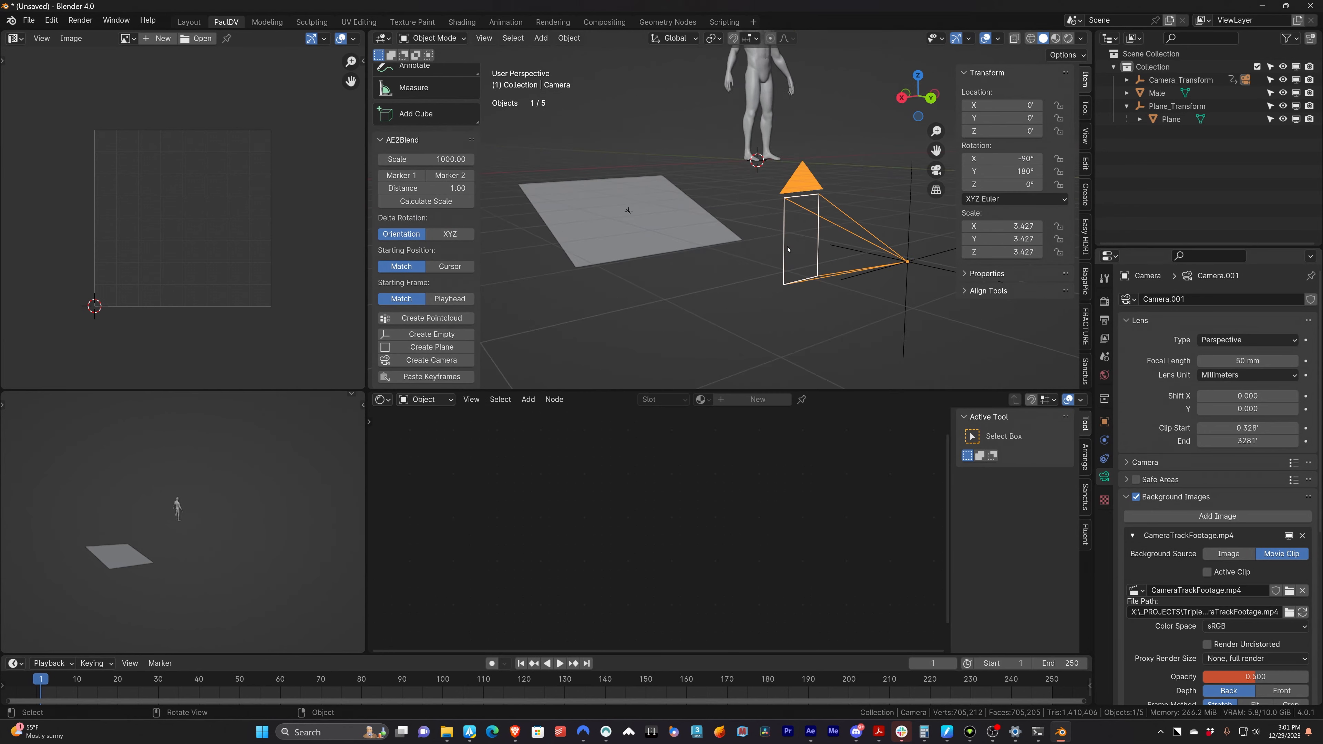
- Look through the camera and set the background footage's opacity to 1.000
key(KP_0)
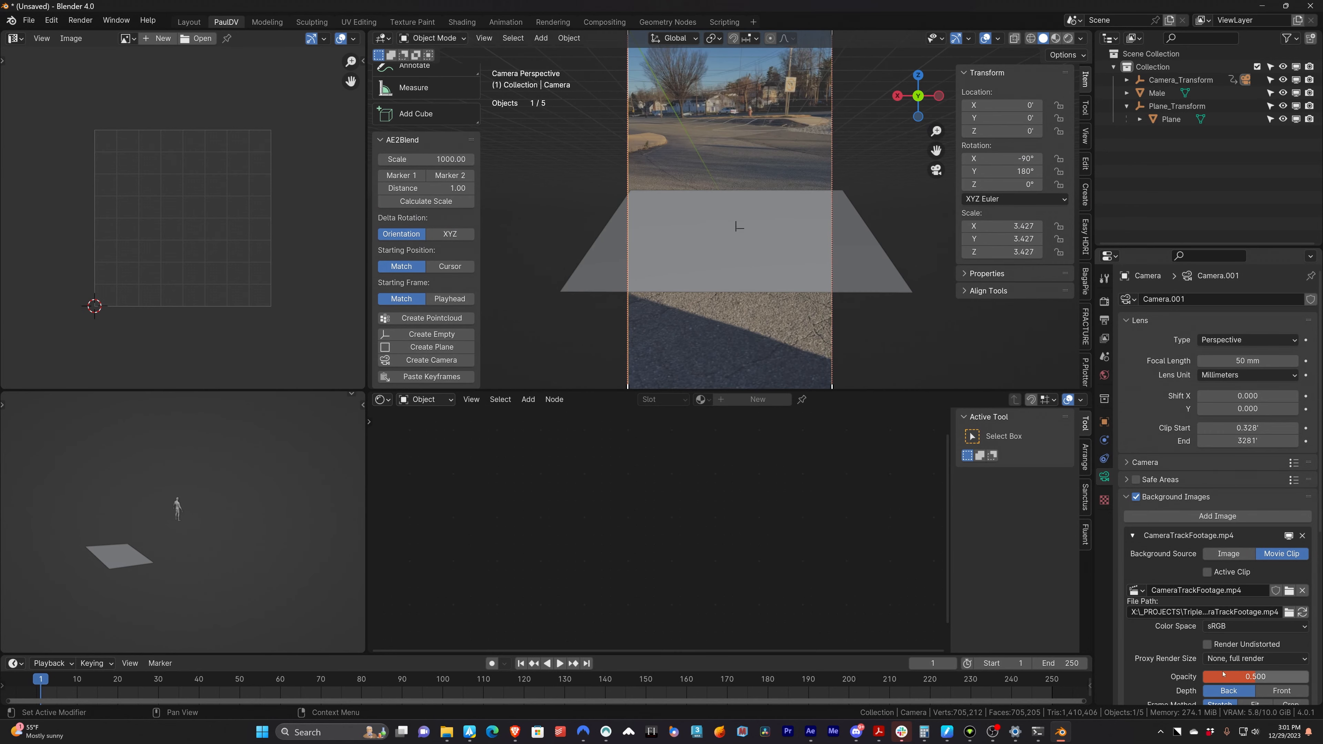
scroll(1260, 677, down, 10)
key(space)
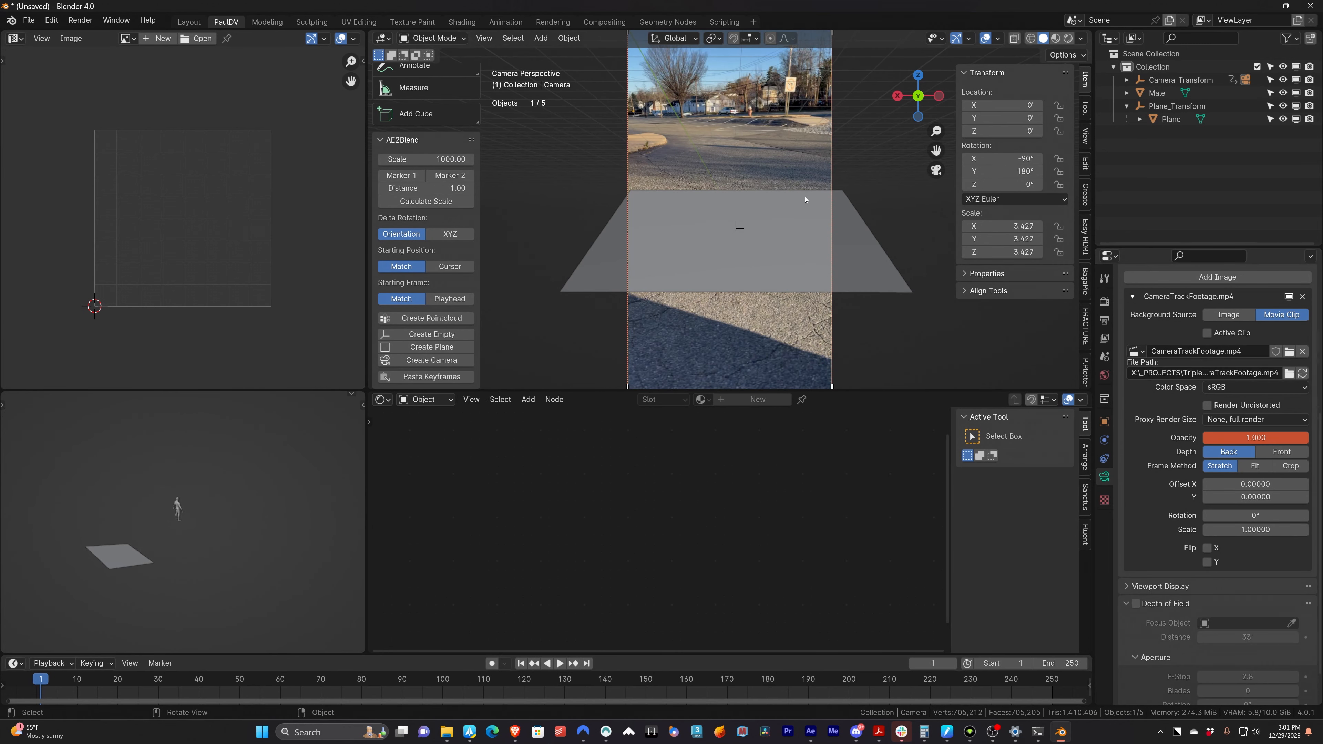
- Select the plane, scrub the footage to frame 101, and examine the plane's alignment with the pavement up close
click(739, 225)
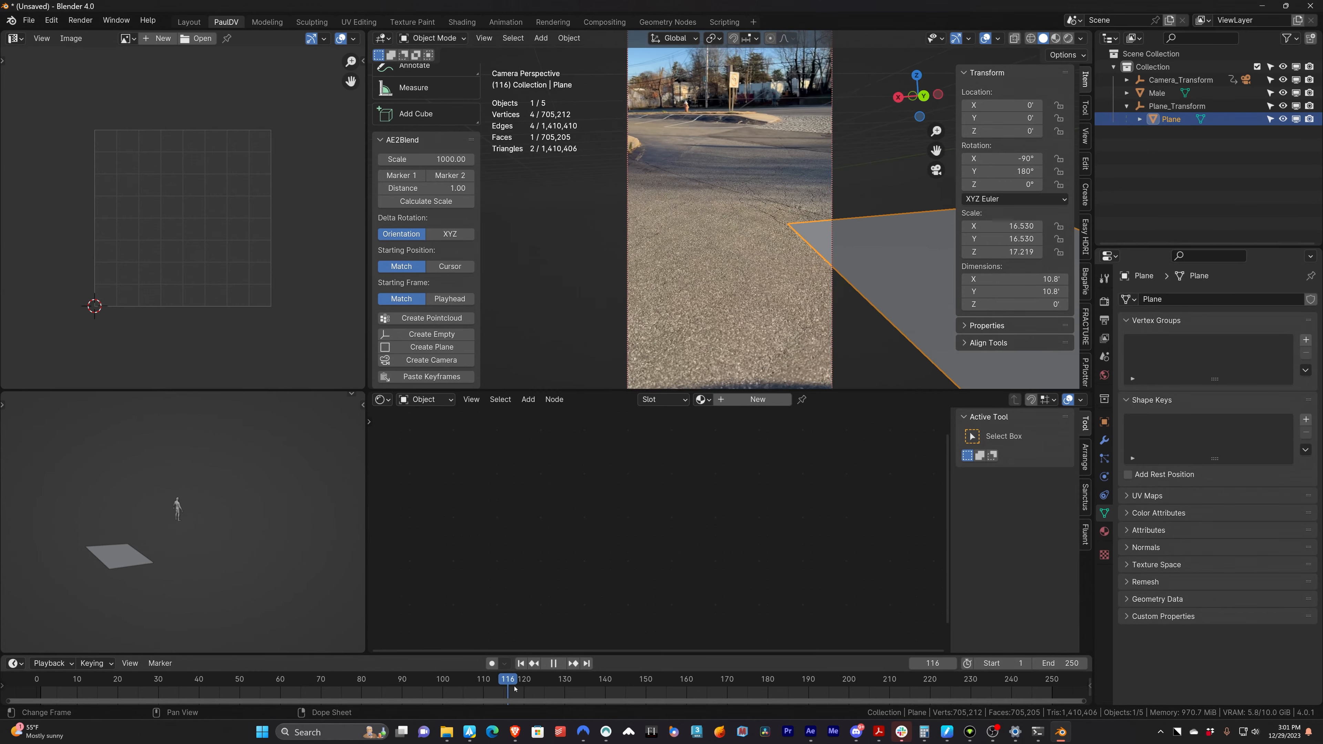
click(63, 695)
drag(64, 698, 448, 682)
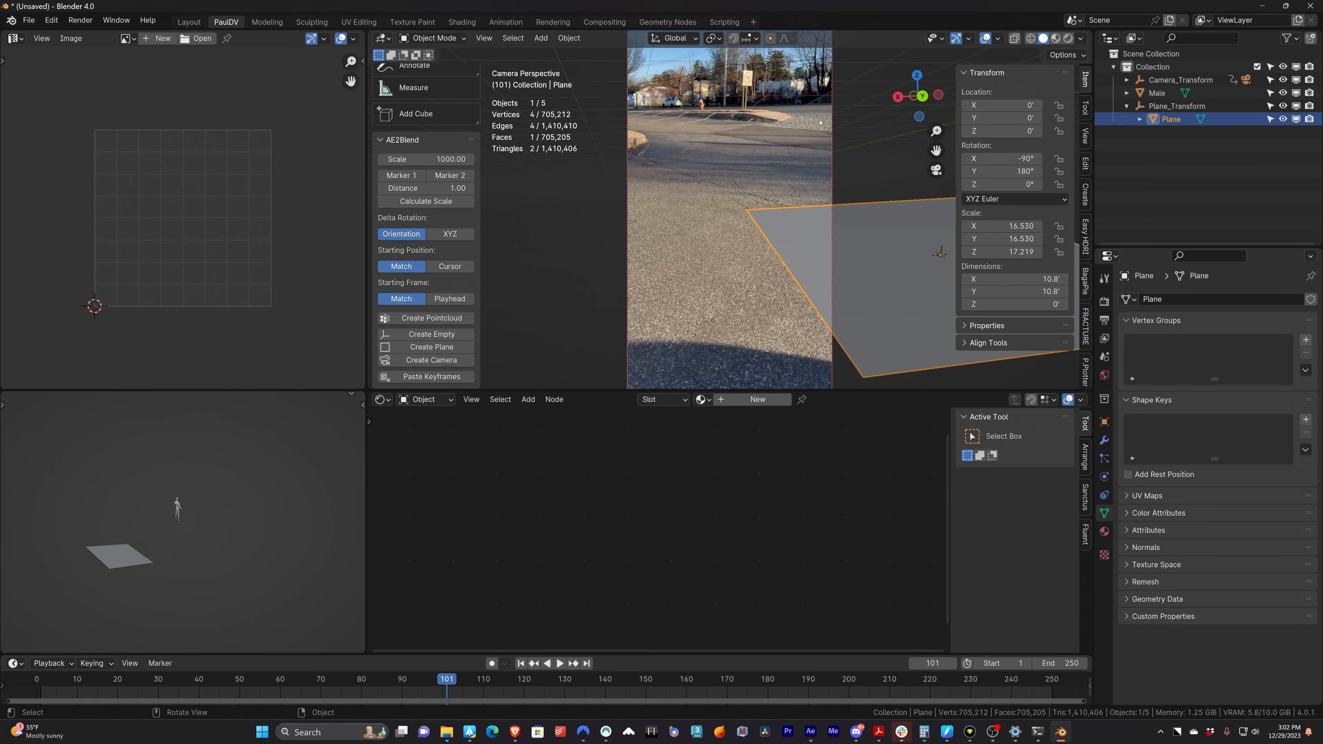
scroll(806, 213, up, 5)
shift+middle_drag(871, 189, 666, 207)
scroll(653, 231, up, 5)
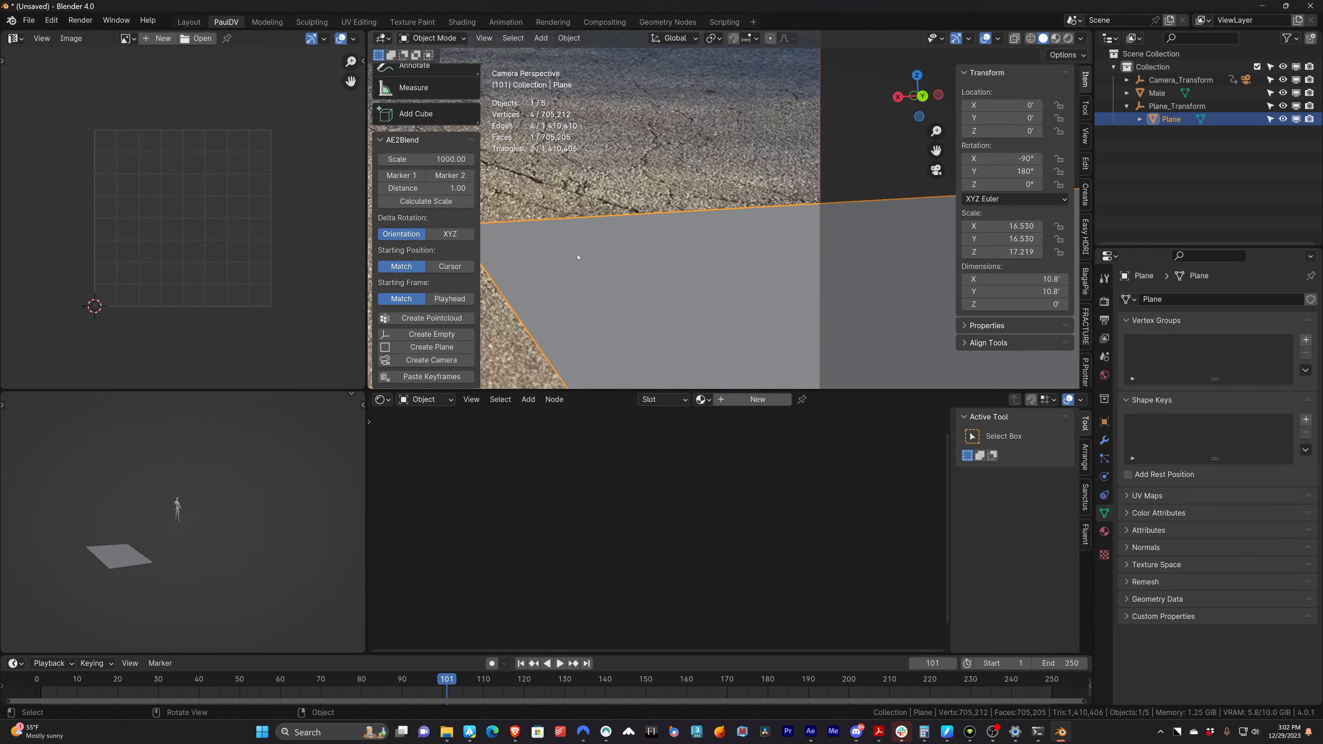
- Play the footage through the camera and examine how closely the plane's corner follows the pavement
shift+middle_drag(569, 274, 691, 305)
drag(350, 680, 454, 680)
shift+middle_drag(581, 326, 779, 379)
mouse_move(384, 681)
mouse_down()
mouse_move(304, 688)
mouse_move(416, 688)
mouse_move(329, 688)
mouse_move(386, 687)
mouse_up()
key(space)
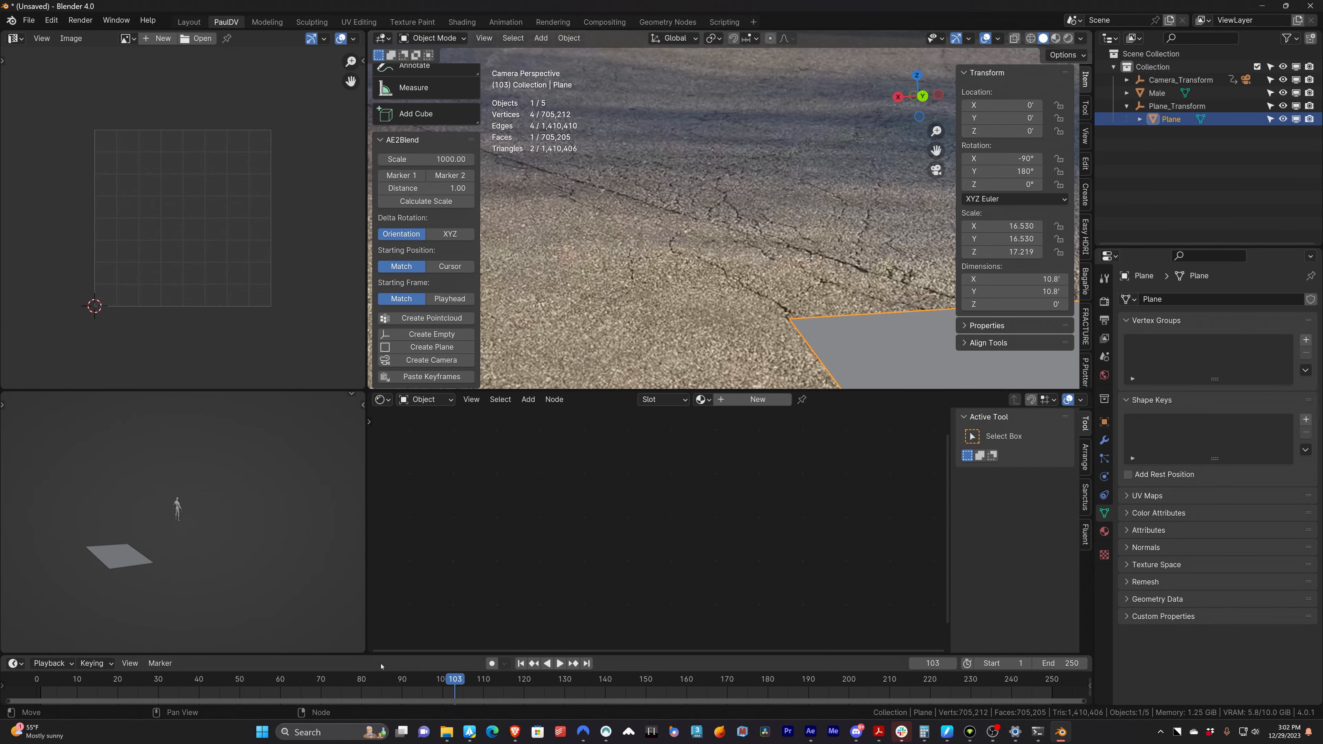
scroll(738, 291, down, 4)
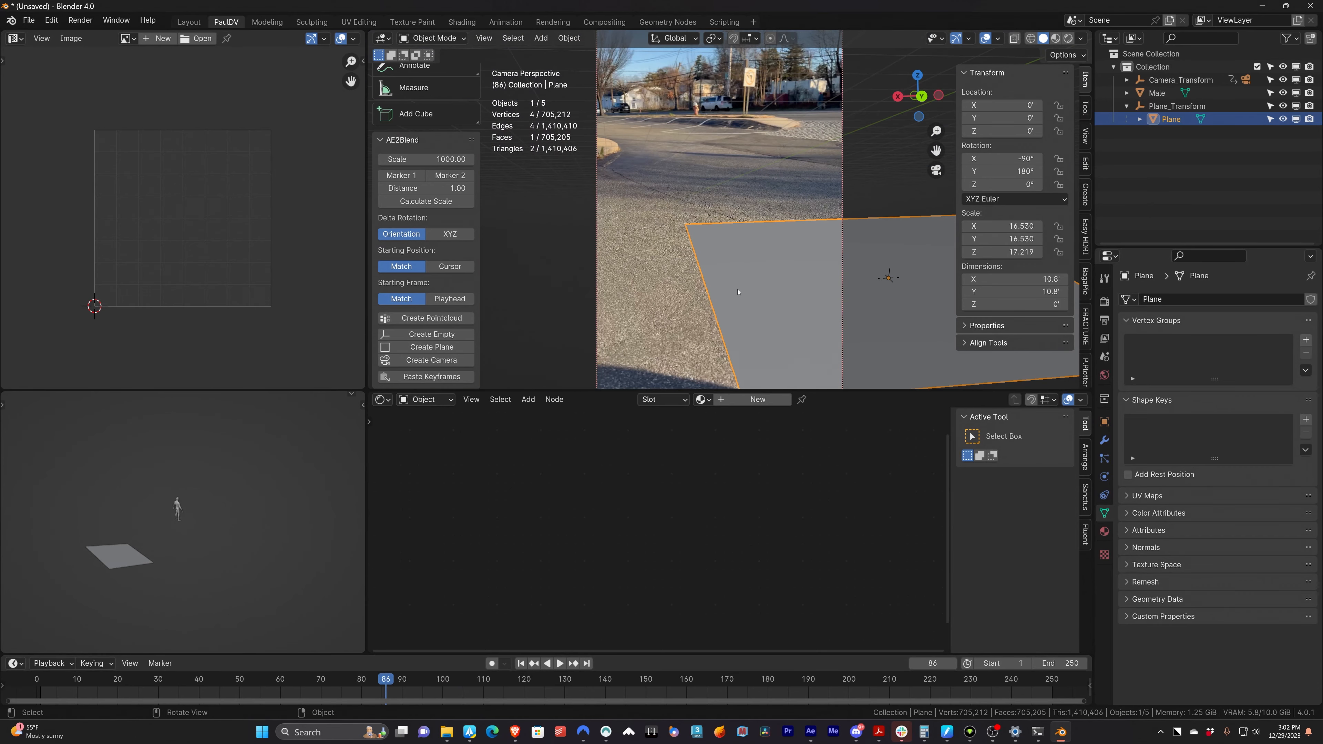
- Select the camera, switch to After Effects, and copy the focal length from the 3D Tracker Camera's settings
click(843, 309)
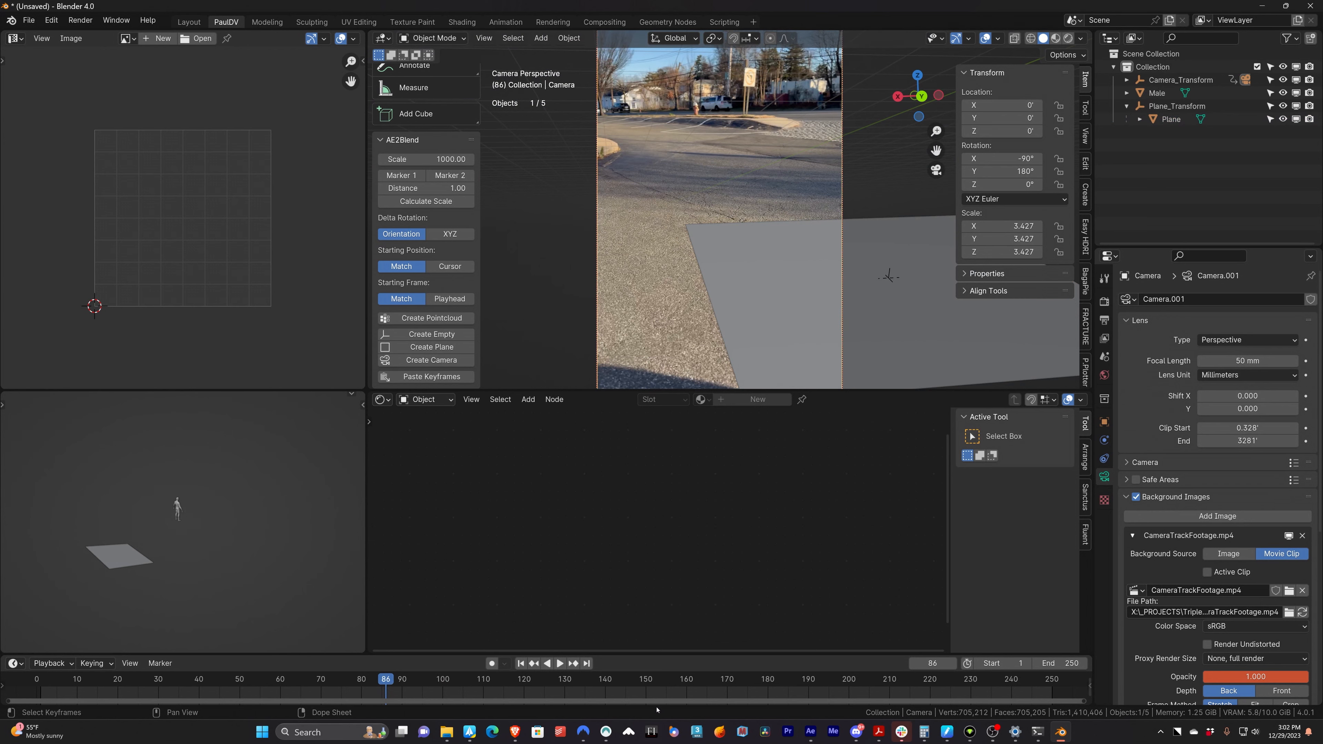
click(810, 732)
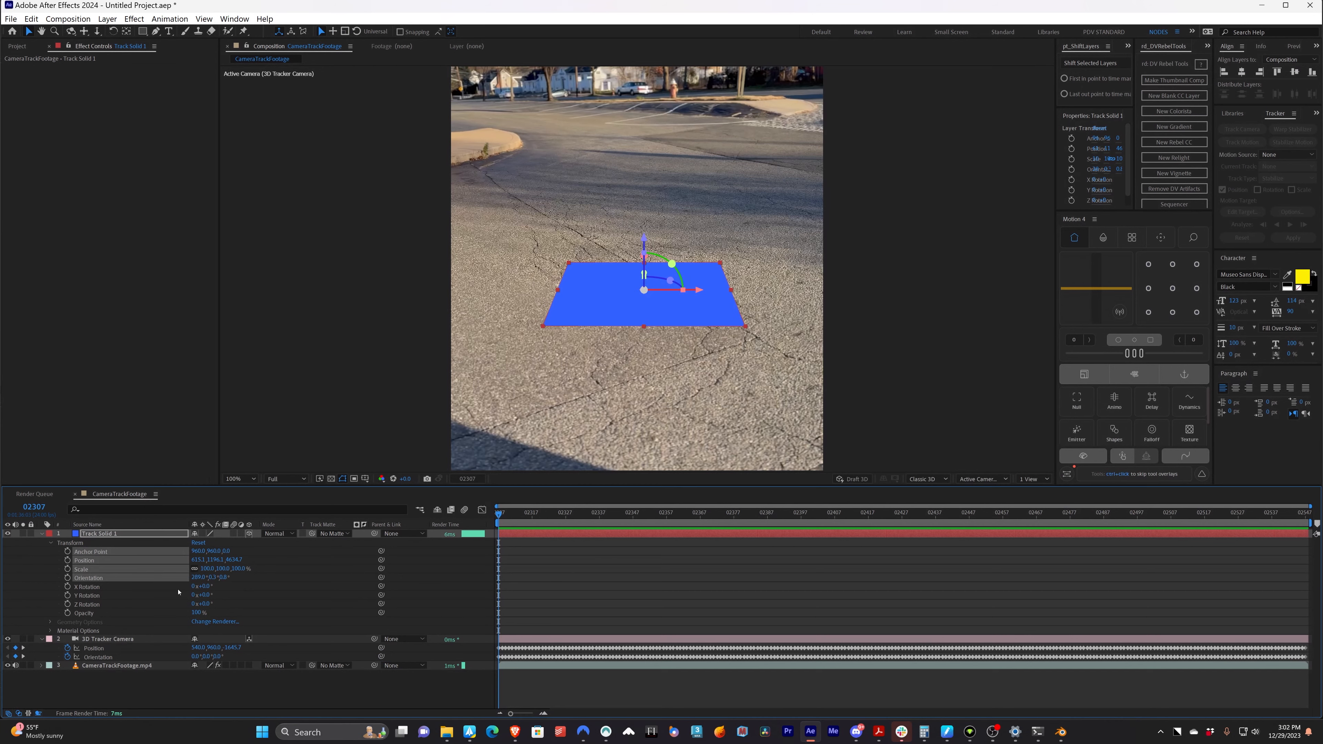
click(106, 638)
double_click(120, 638)
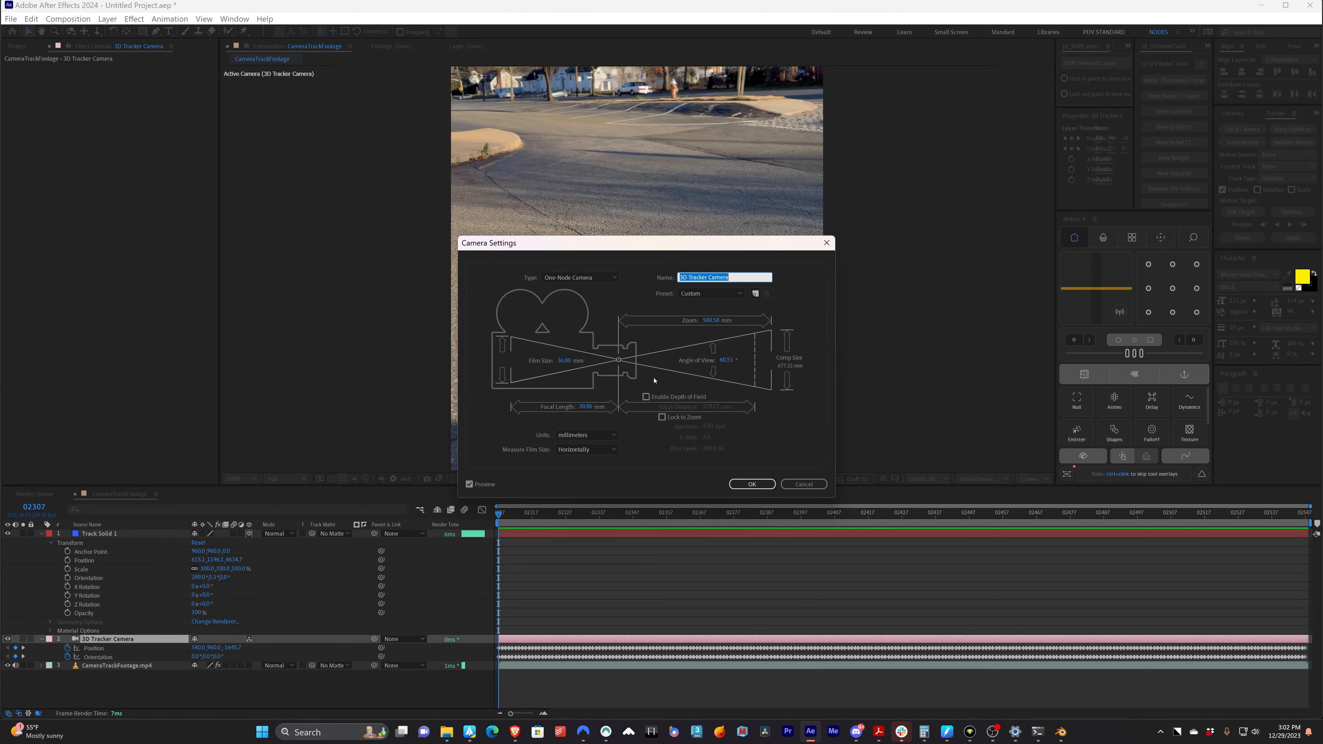
click(586, 407)
key(ctrl+c)
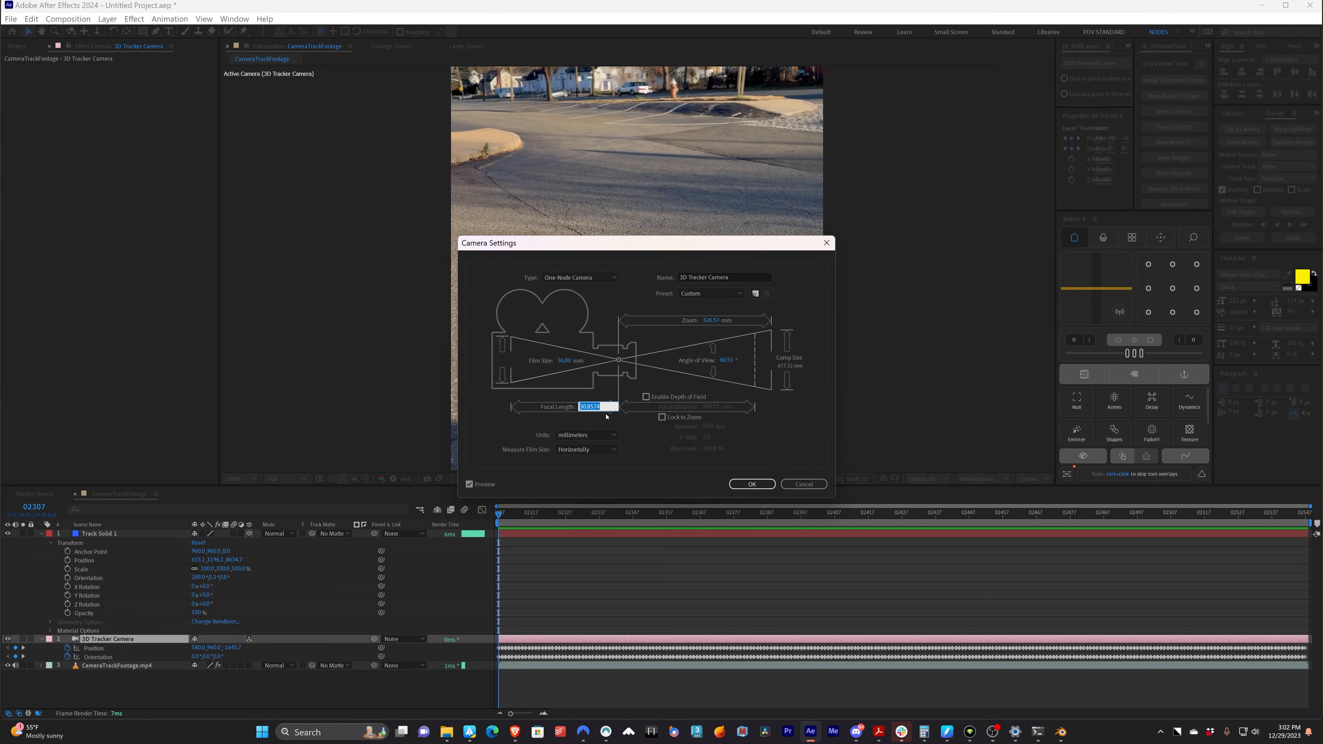
- Switch back to Blender, set the camera's focal length to the copied 30.86 mm, and play the footage to frame 66
key(alt+Tab)
click(1229, 363)
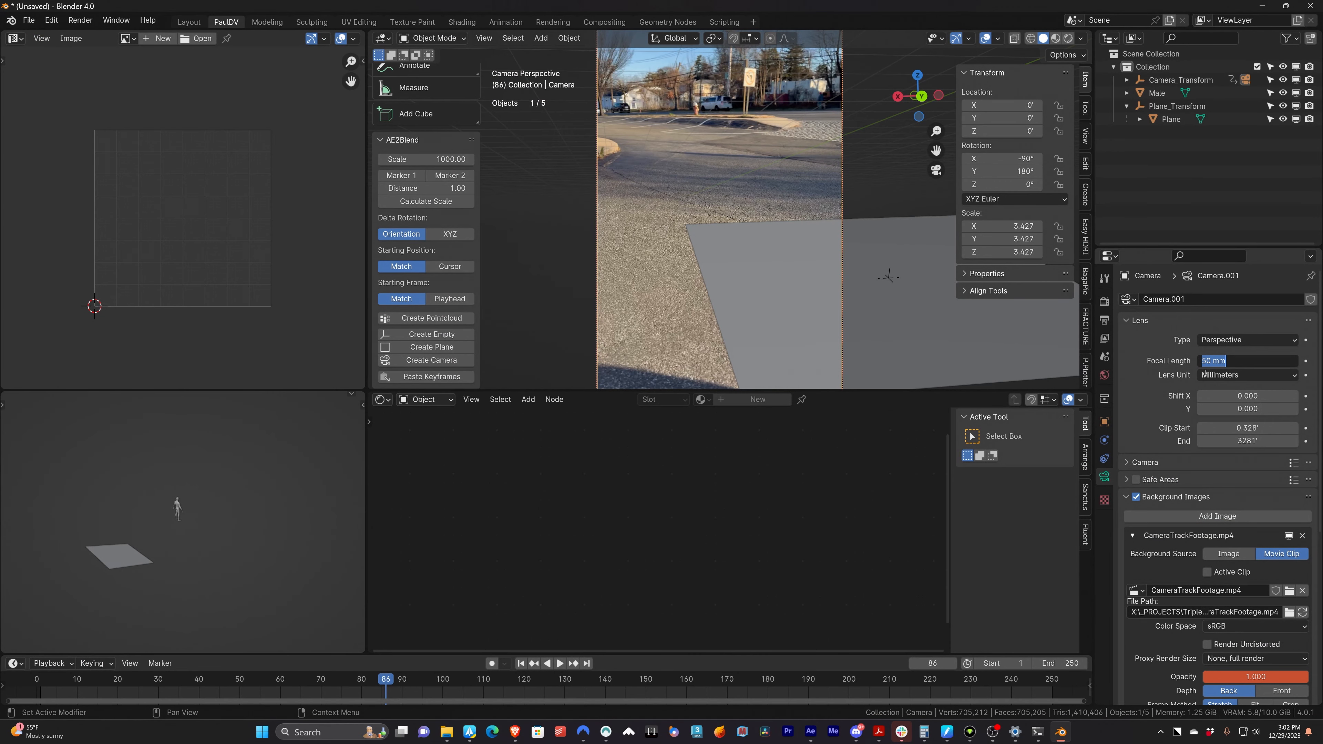
key(ctrl+v)
key(Return)
key(space)
drag(400, 679, 305, 694)
- Leave the camera view and add a cube-shaped empty at the world origin
scroll(725, 270, up, 1)
scroll(726, 269, up, 1)
middle_drag(791, 272, 750, 307)
scroll(741, 307, up, 4)
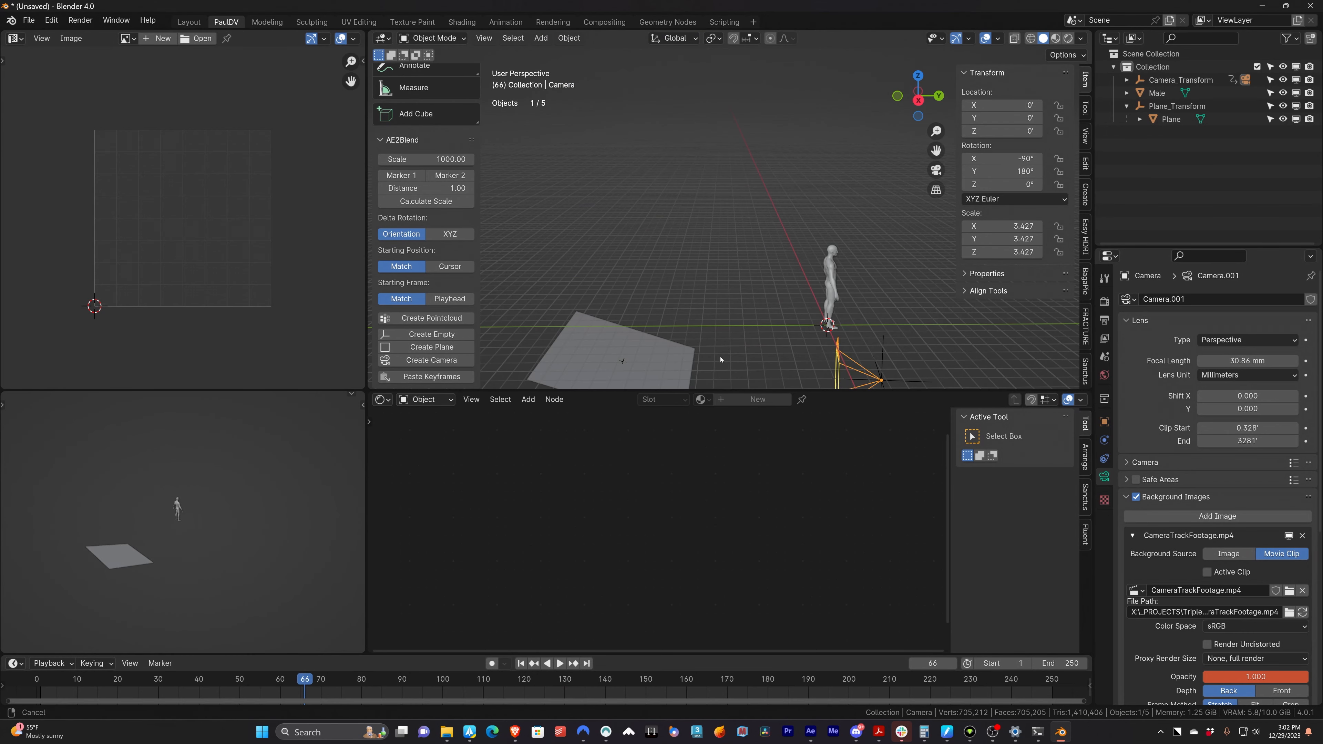
shift+middle_drag(721, 360, 679, 260)
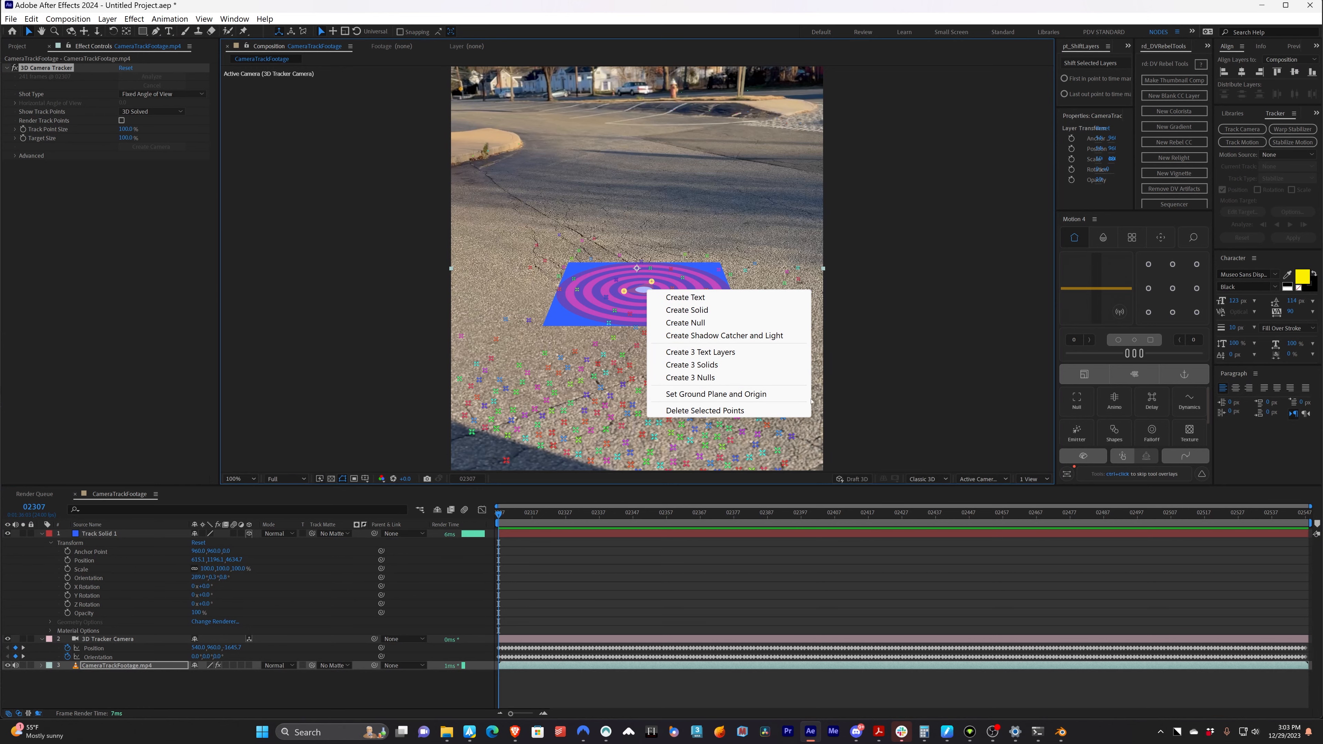
key(Escape)
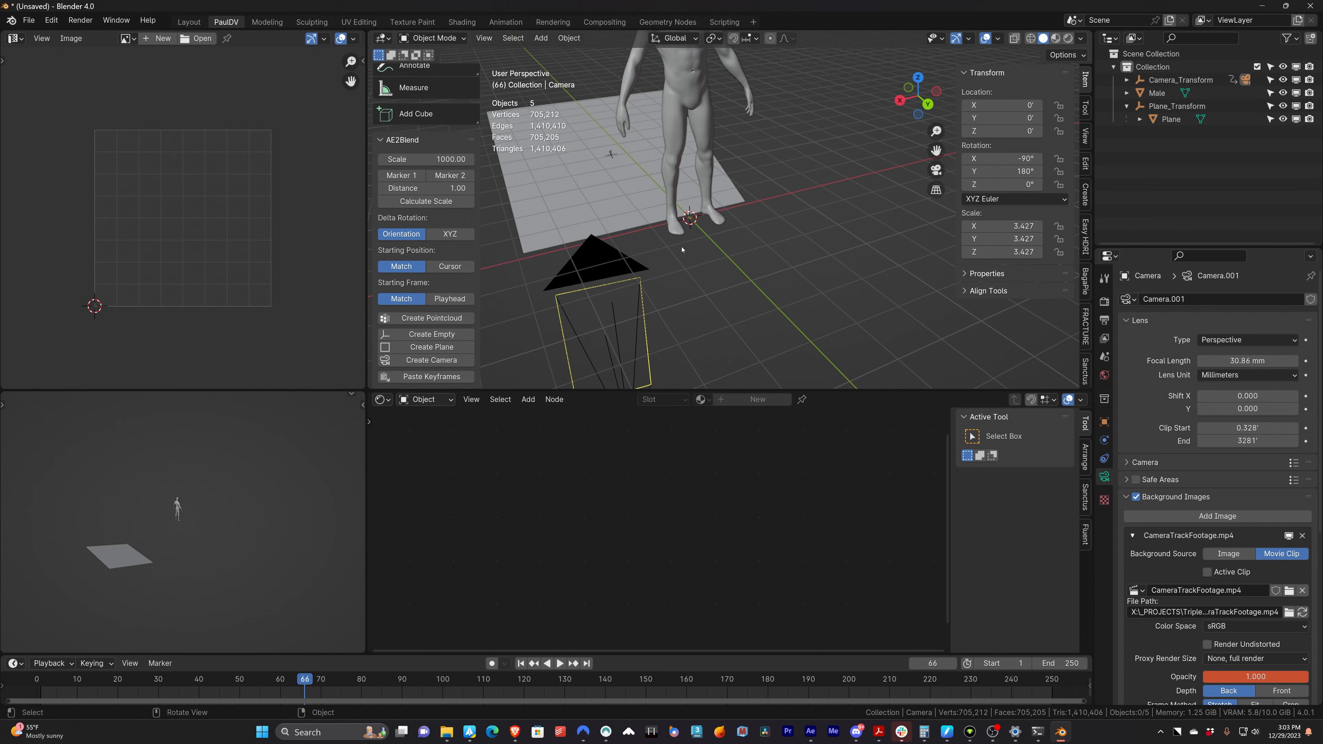
key(shift+a)
mouse_move(677, 245)
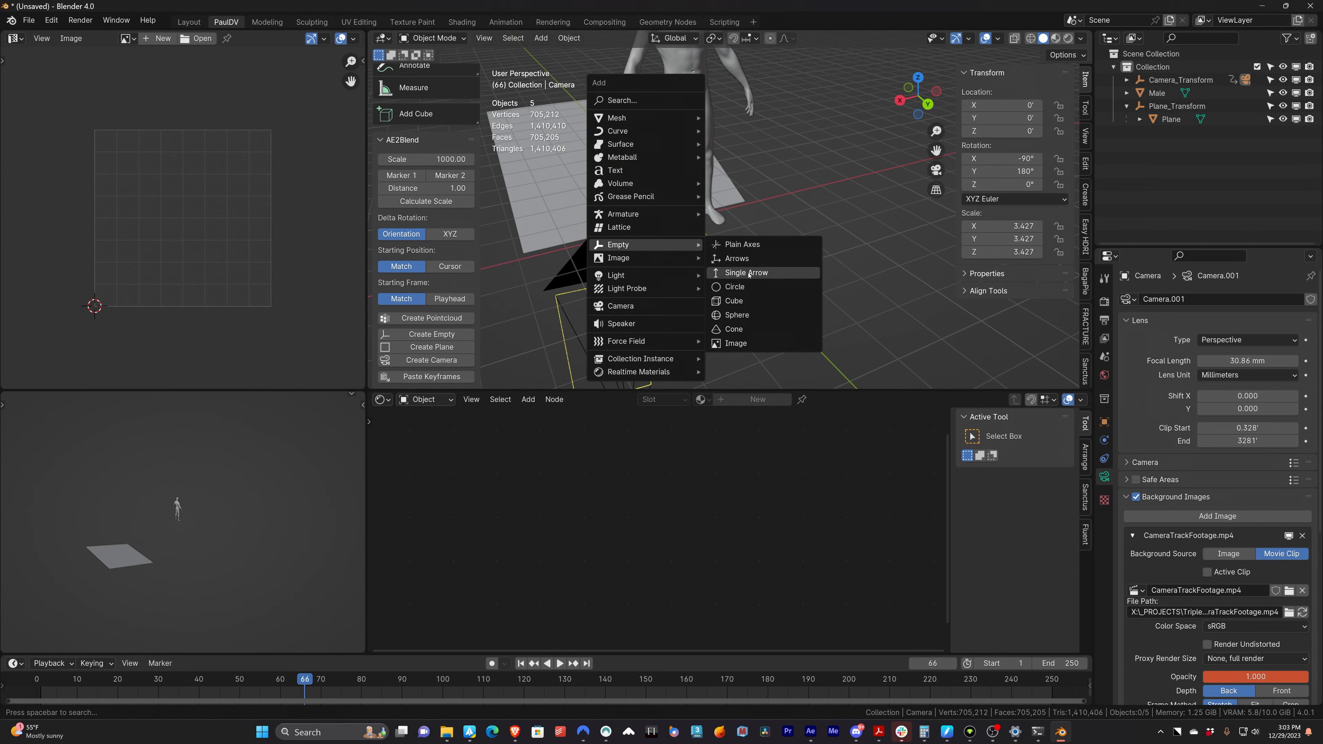
click(742, 301)
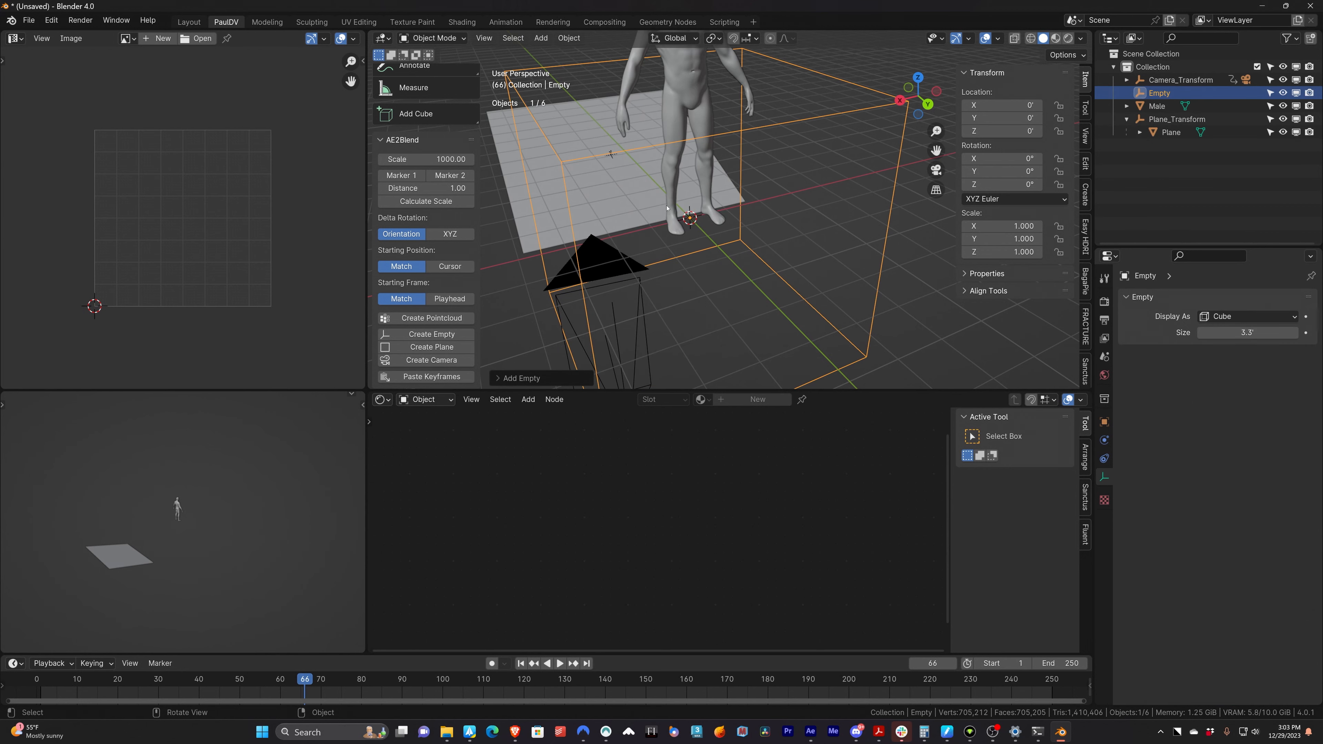
- Parent Camera_Transform and Plane_Transform to the cube empty
scroll(687, 295, down, 8)
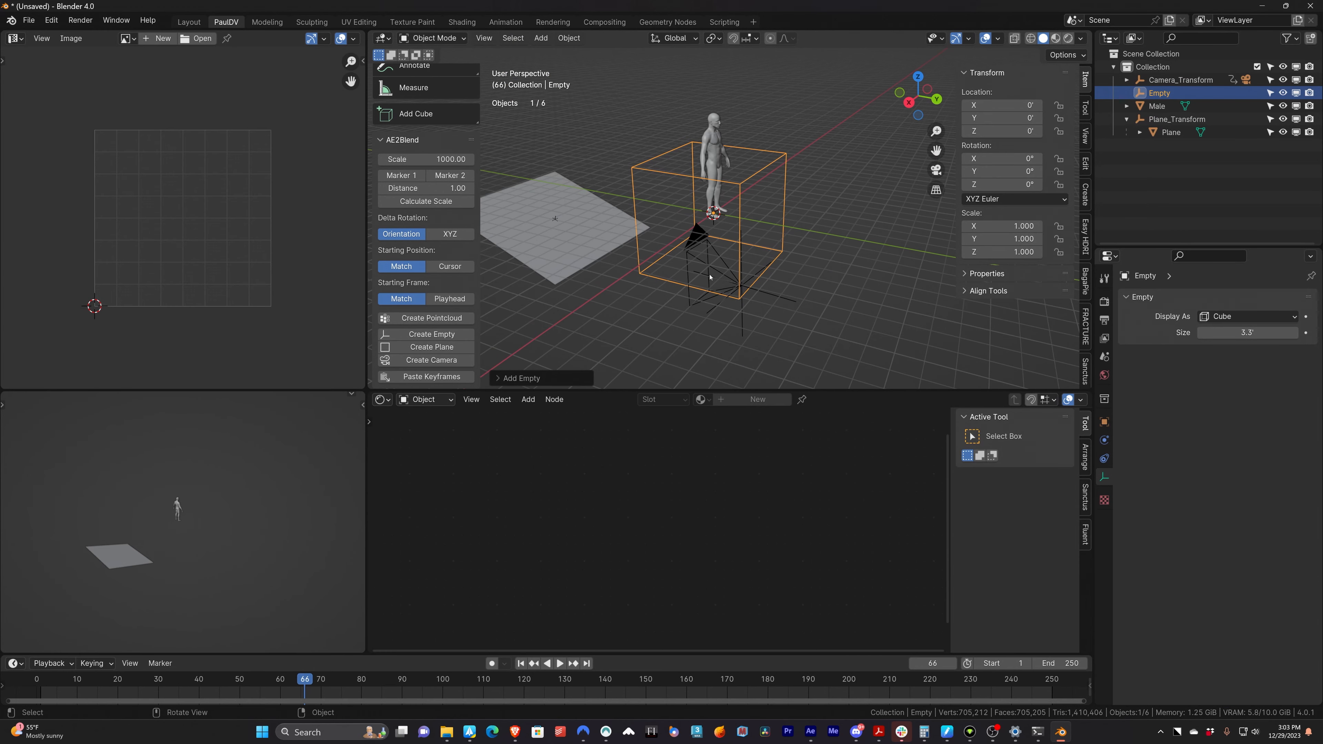
click(742, 317)
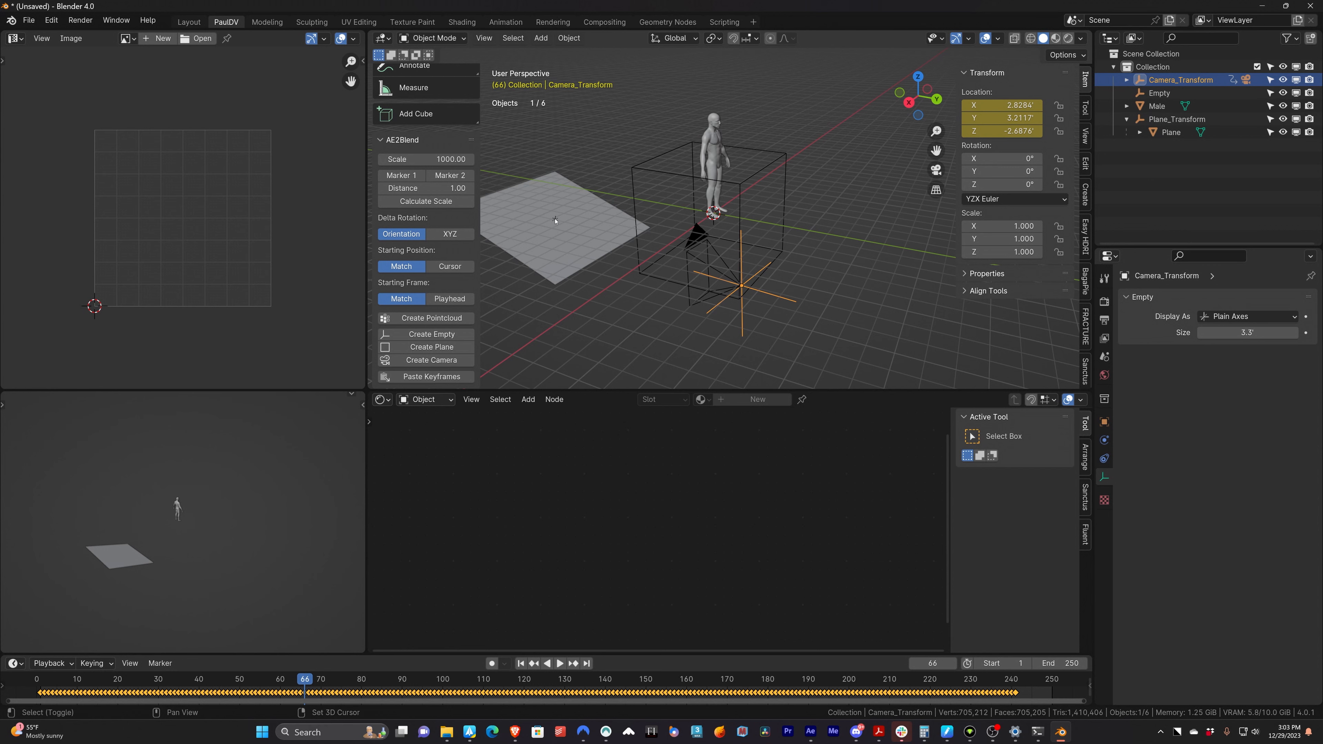
shift+click(555, 220)
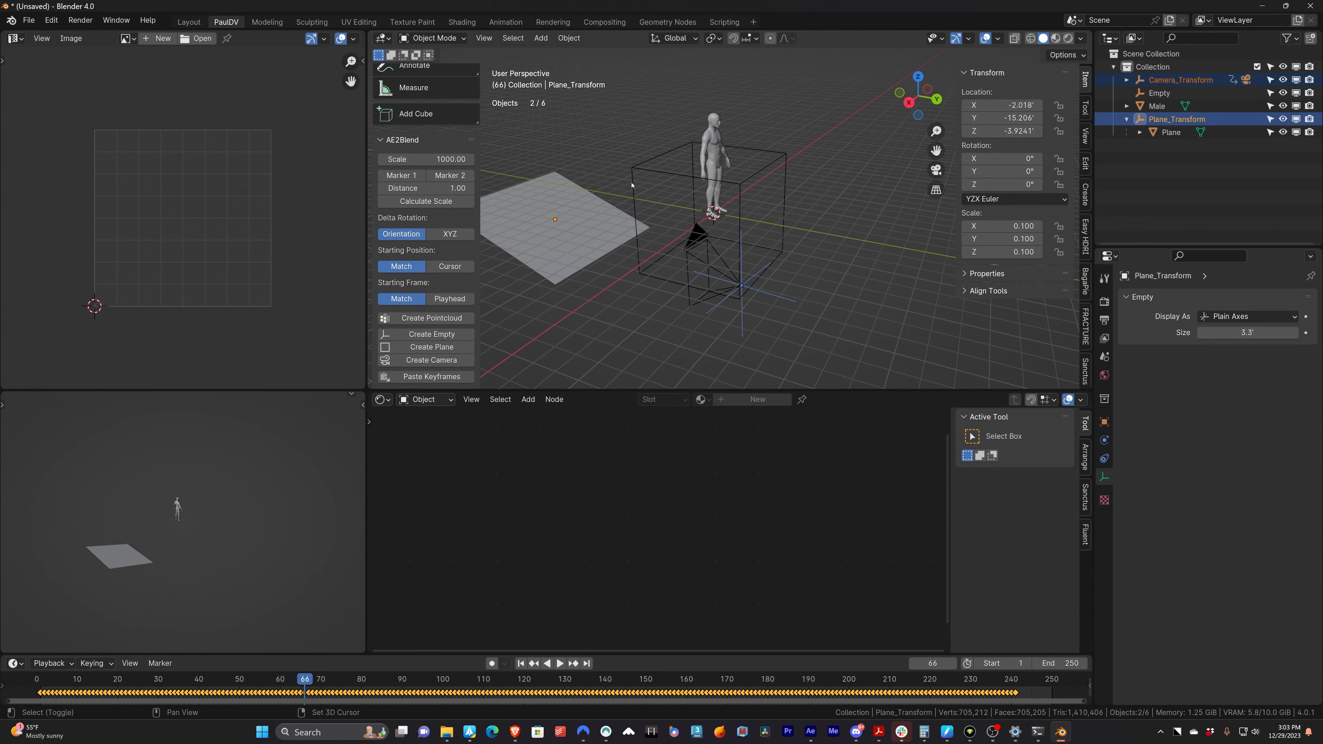
shift+click(647, 173)
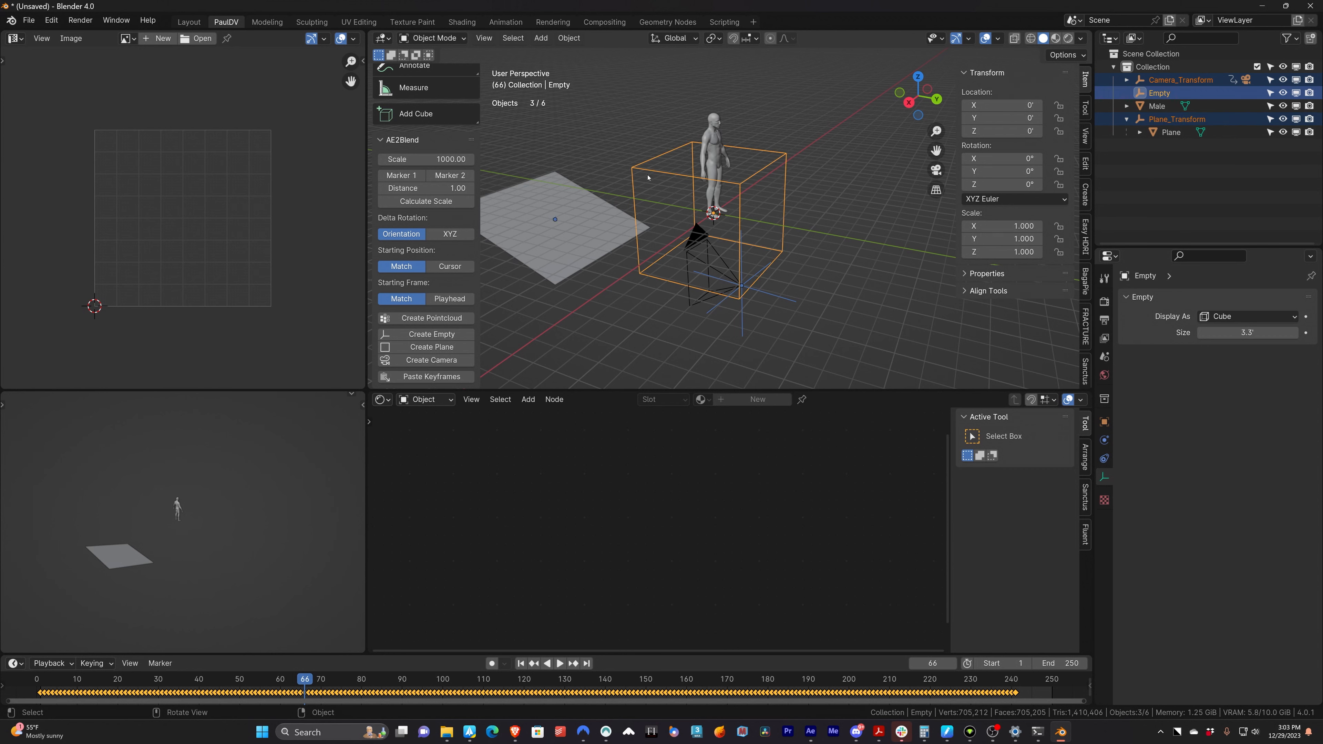
key(ctrl+p)
click(646, 188)
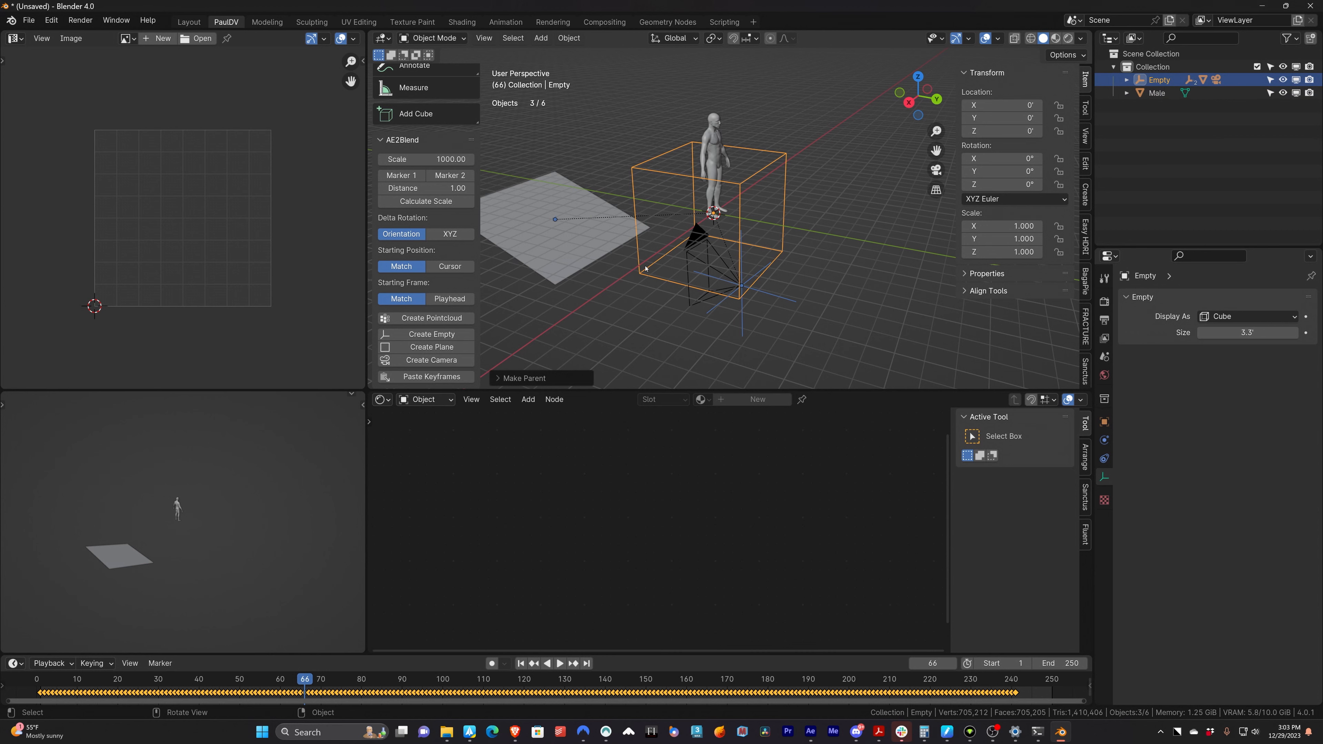
- Select only the cube empty and rotate it about the global X axis to about 18.96° to level the plane in front view
key(KP_1)
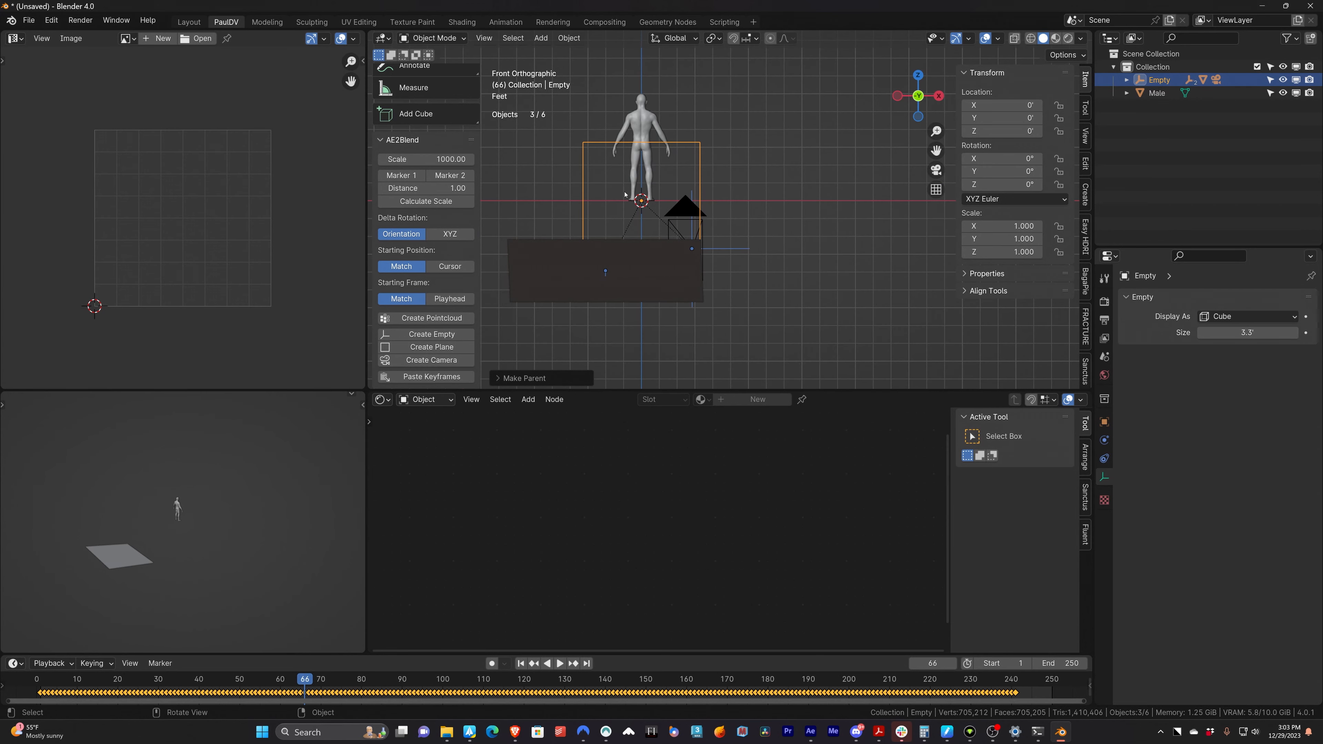
shift+middle_drag(755, 253, 892, 253)
click(836, 179)
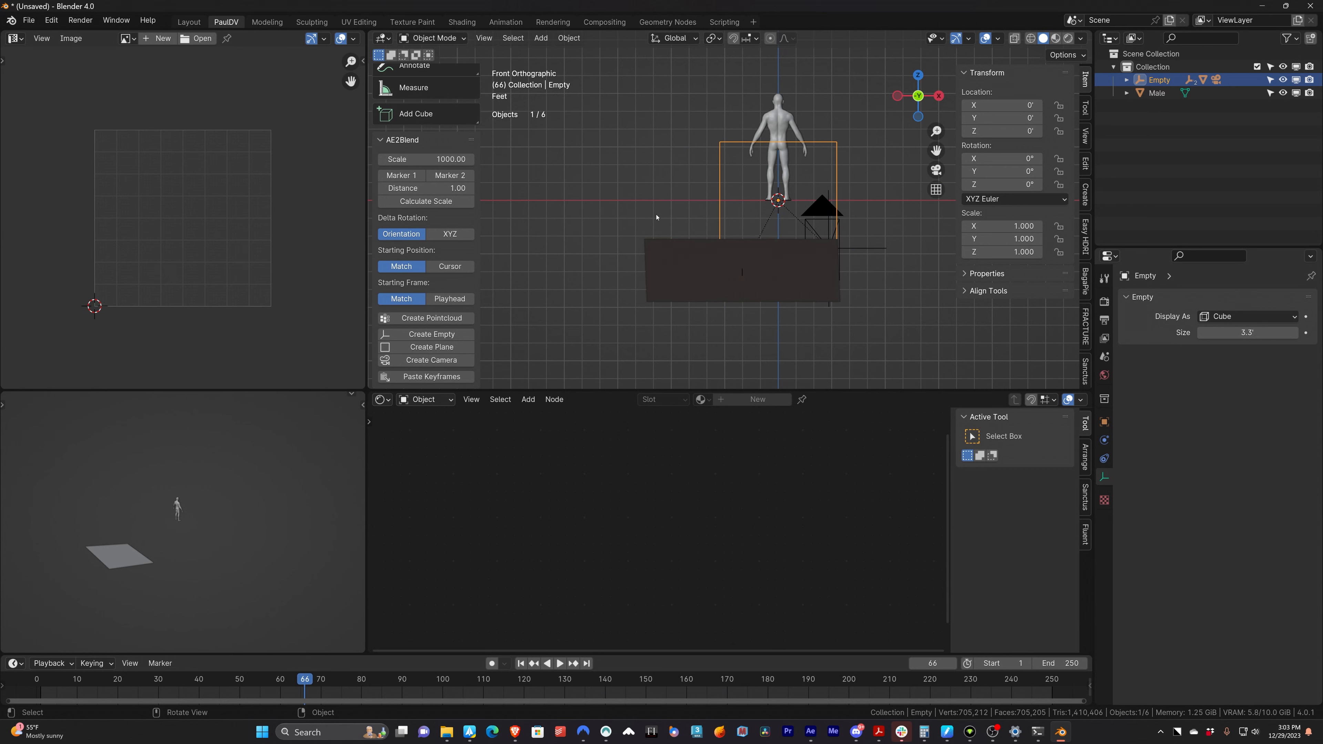
key(KP_3)
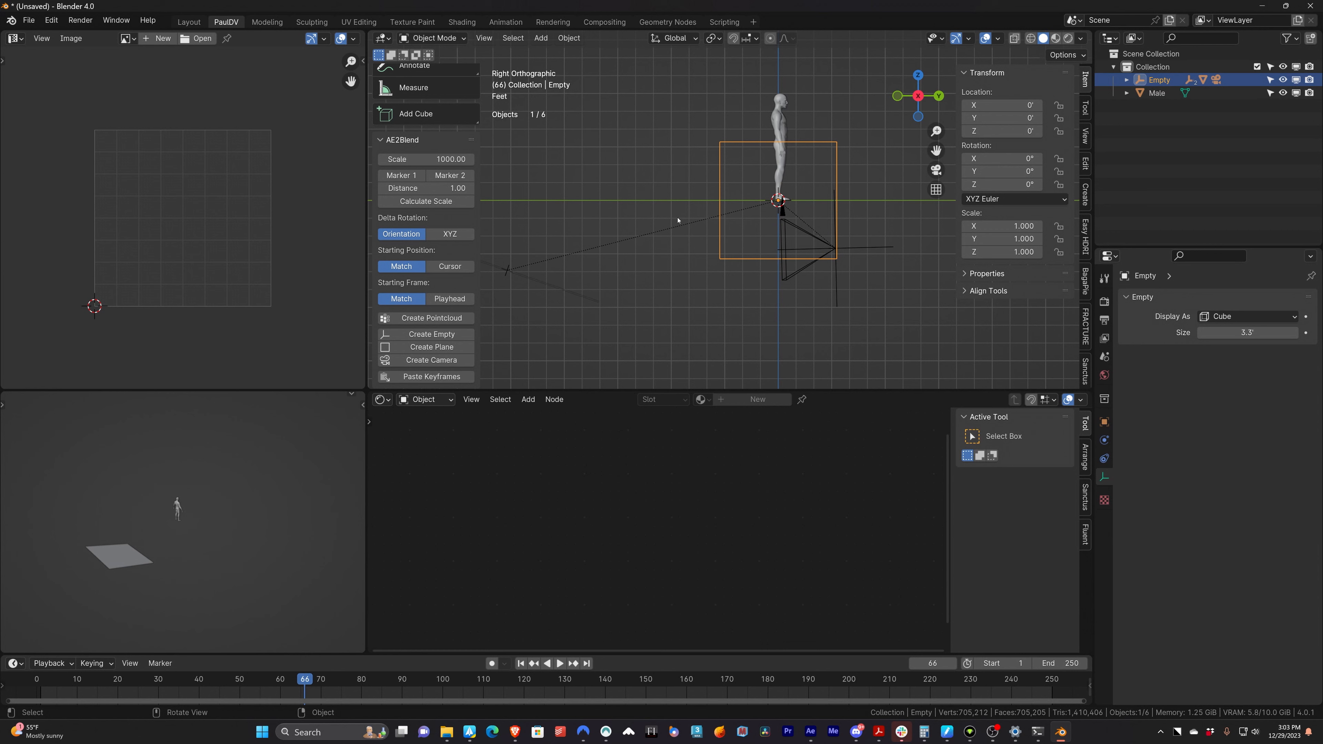
middle_drag(678, 219, 630, 218)
key(alt+a)
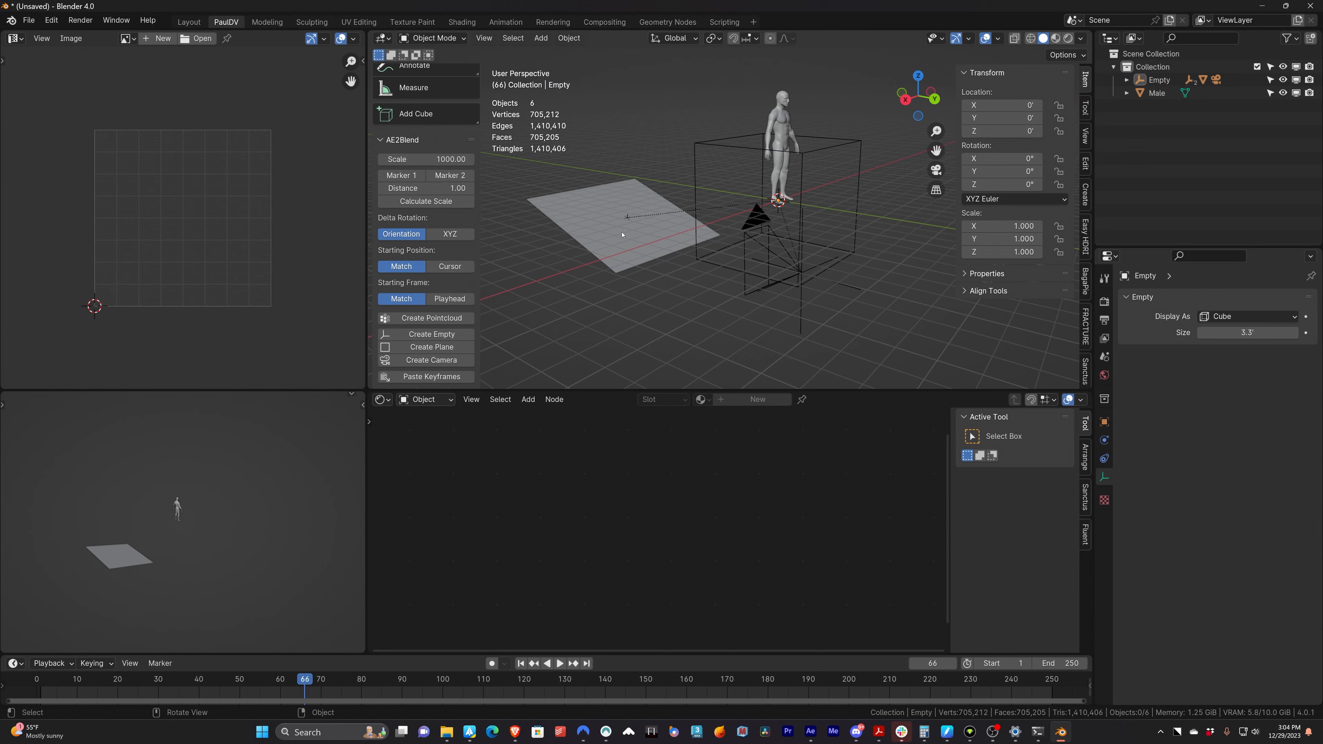
click(703, 147)
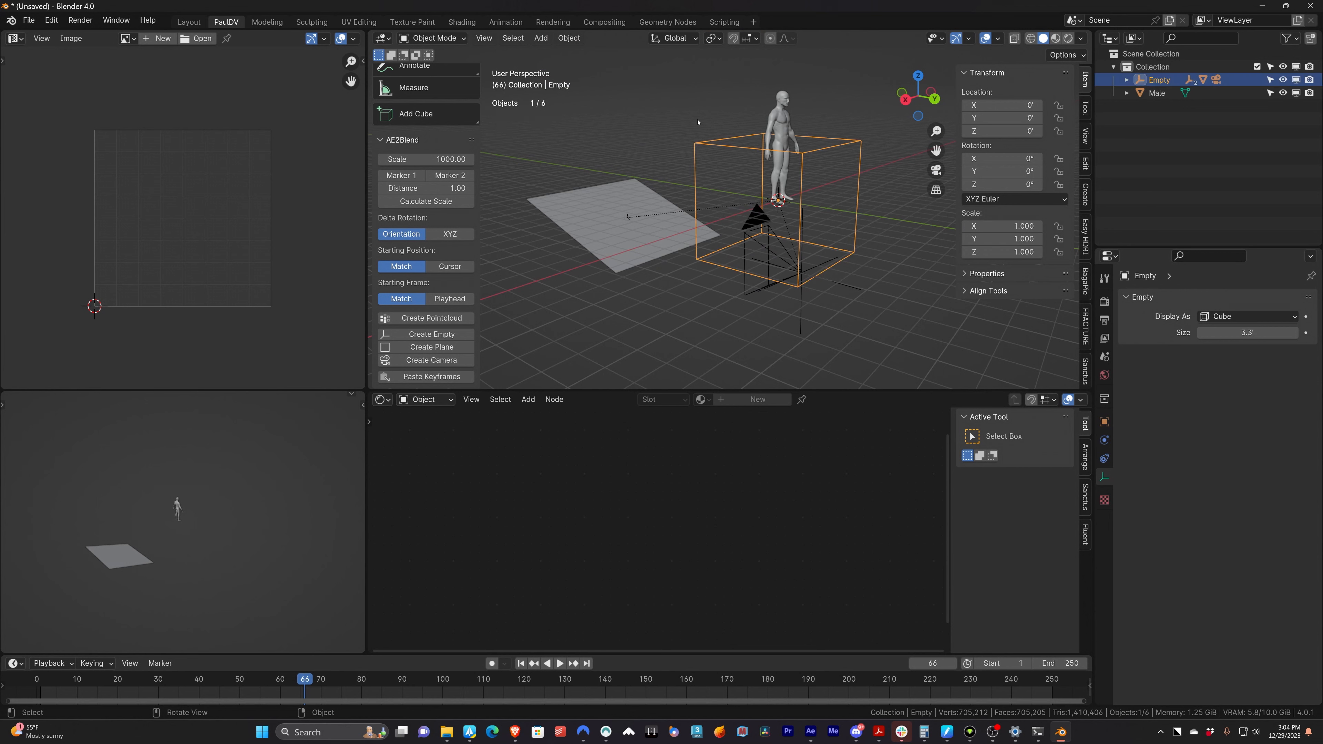
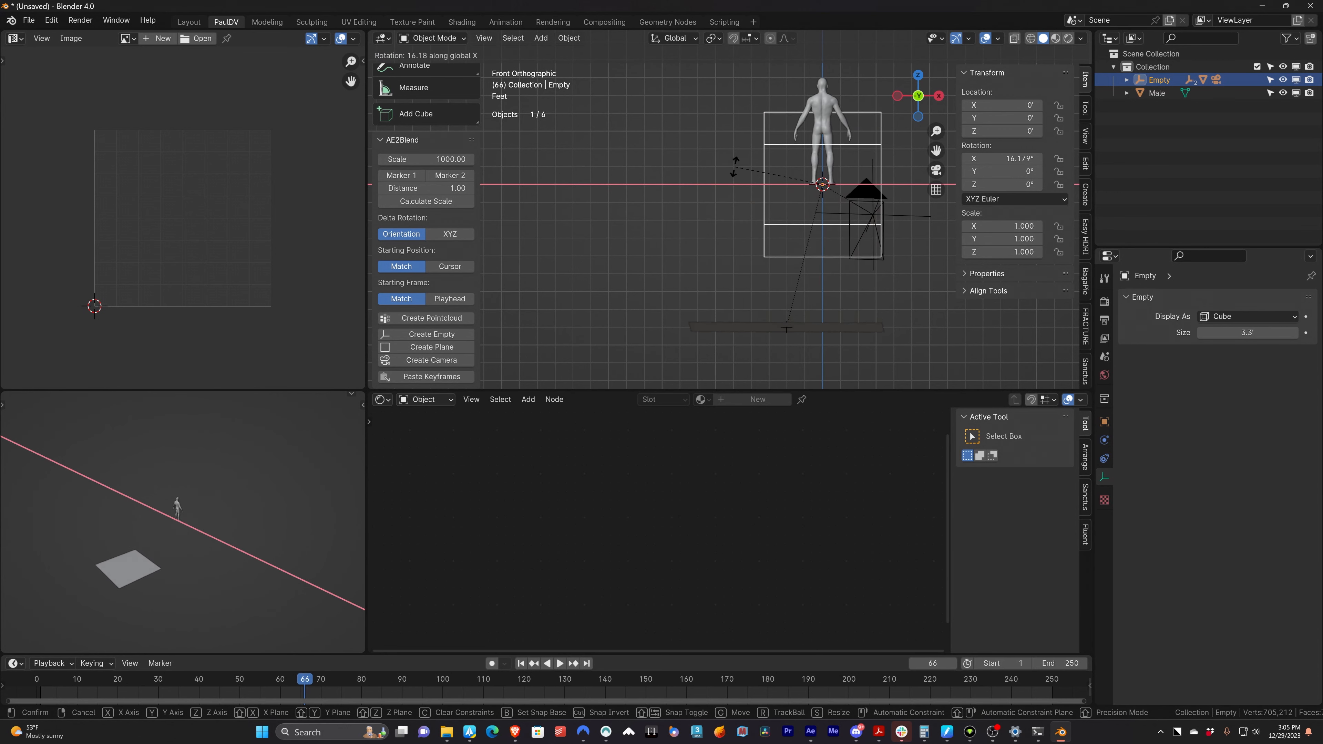
click(744, 207)
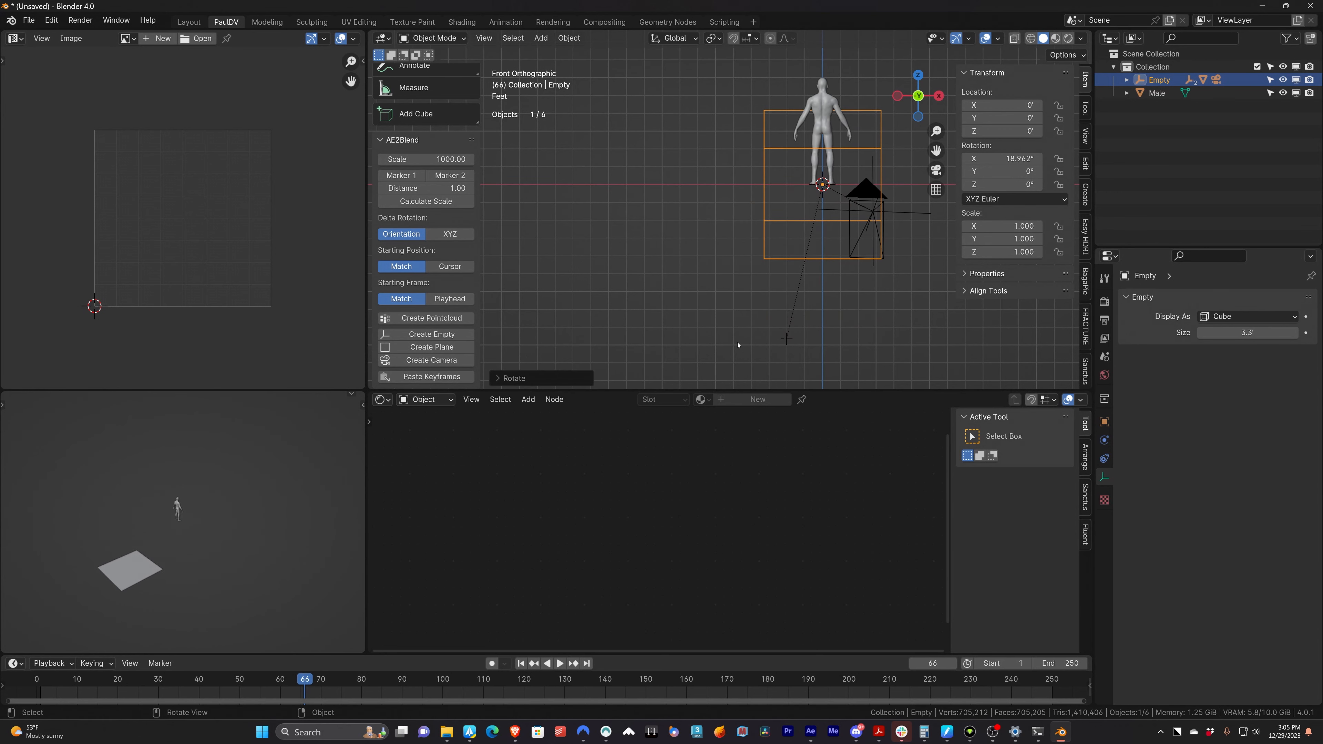
- Raise the cube empty along Z to about 8.638 ft to bring the plane up to the floor line
key(g)
key(z)
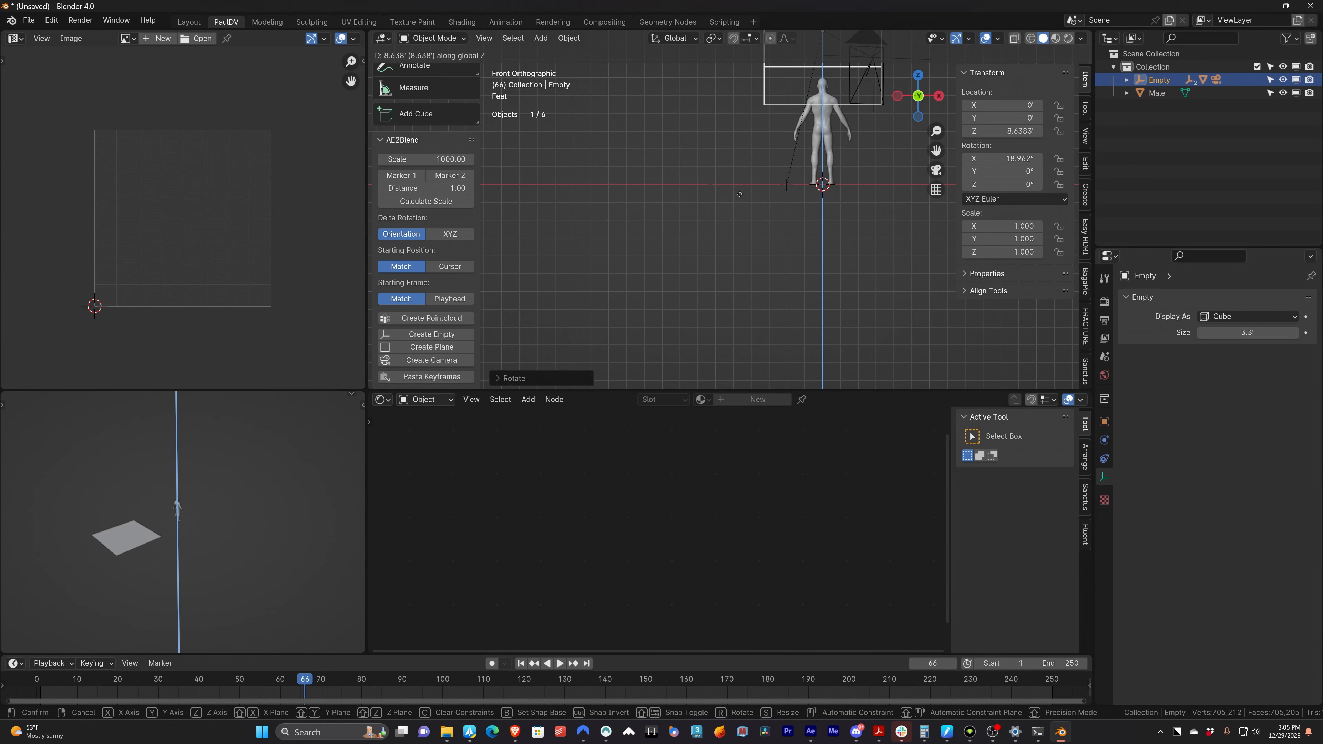
click(740, 194)
scroll(786, 185, up, 5)
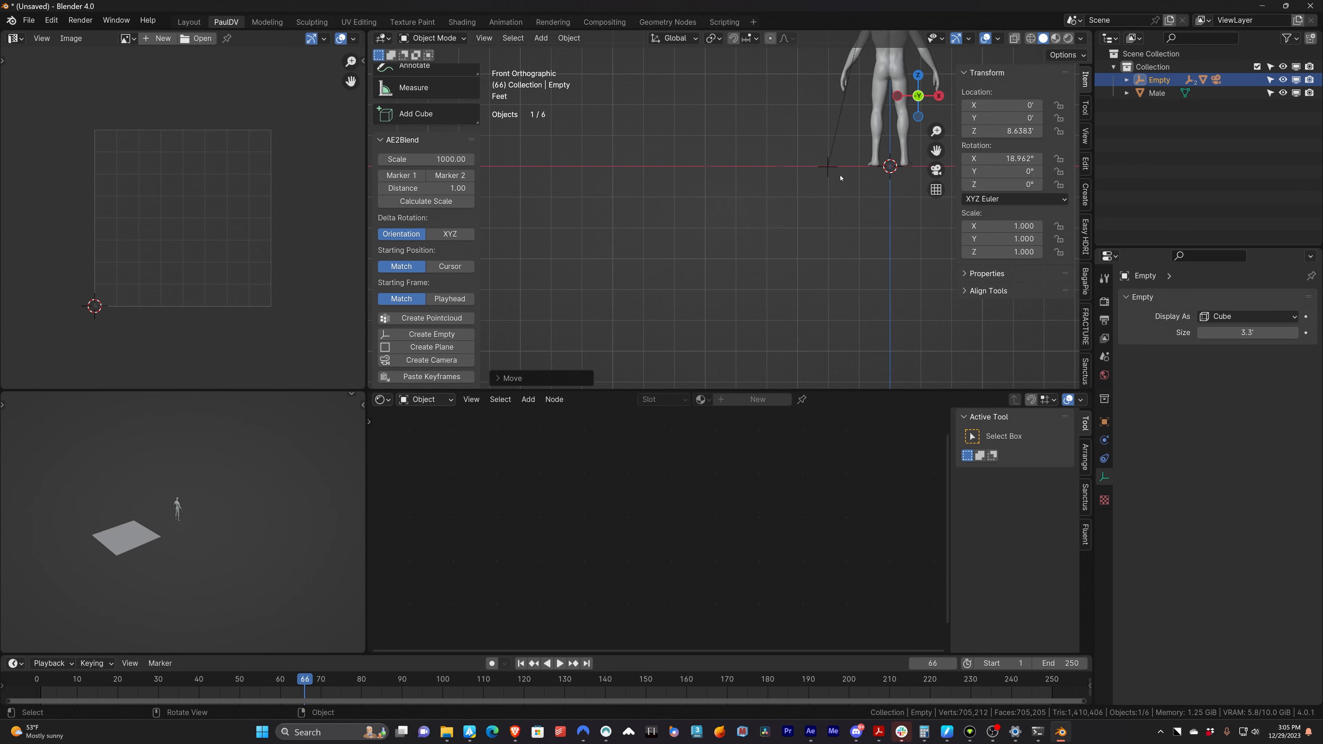
shift+middle_drag(782, 186, 648, 258)
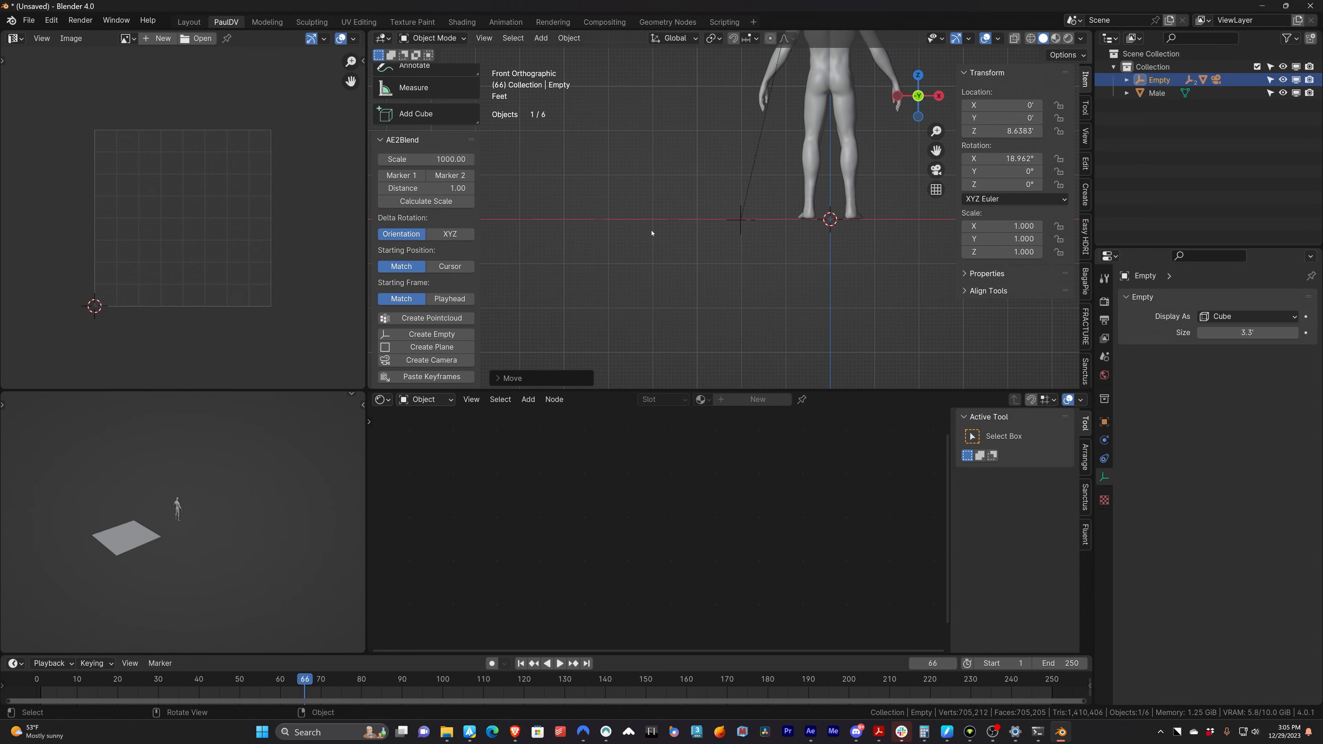
scroll(655, 234, up, 4)
middle_drag(753, 233, 647, 281)
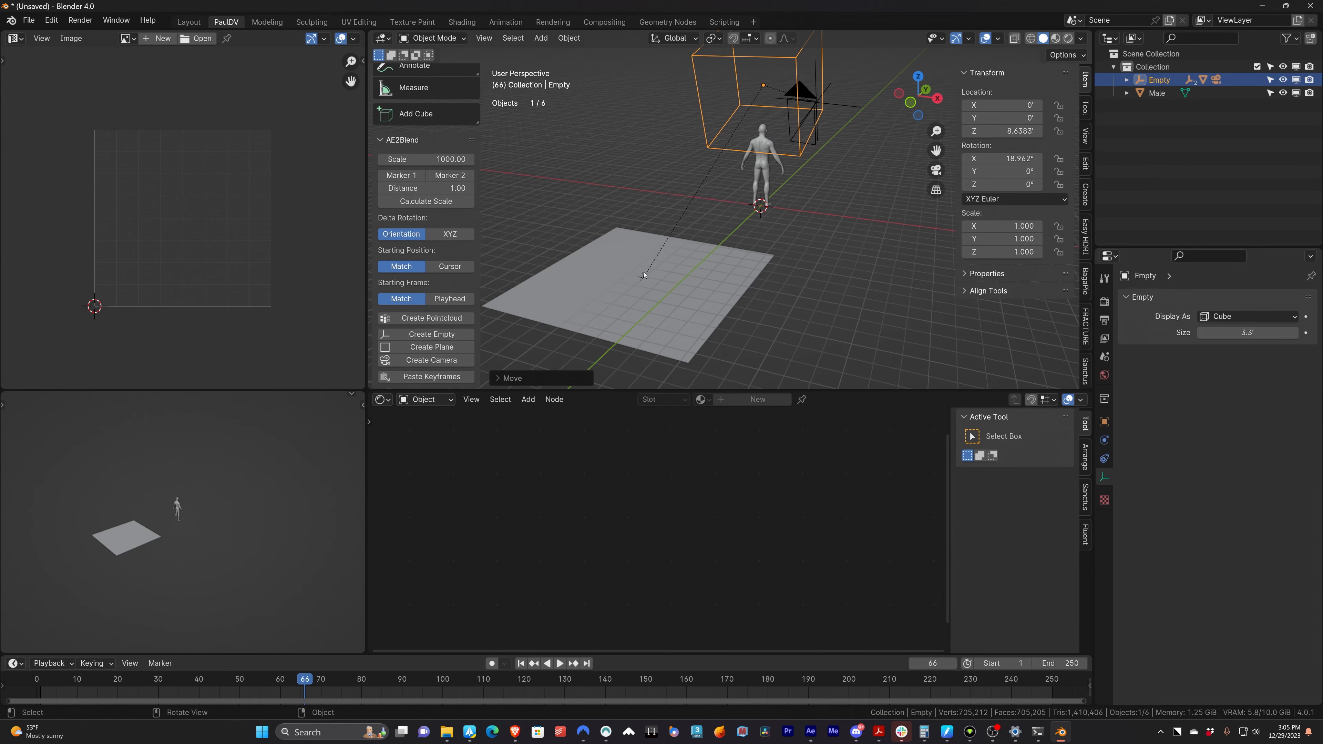
- Zoom in closely in front view and fine-tune the cube empty's Z location to about 8.652 ft
key(KP_1)
scroll(715, 183, up, 10)
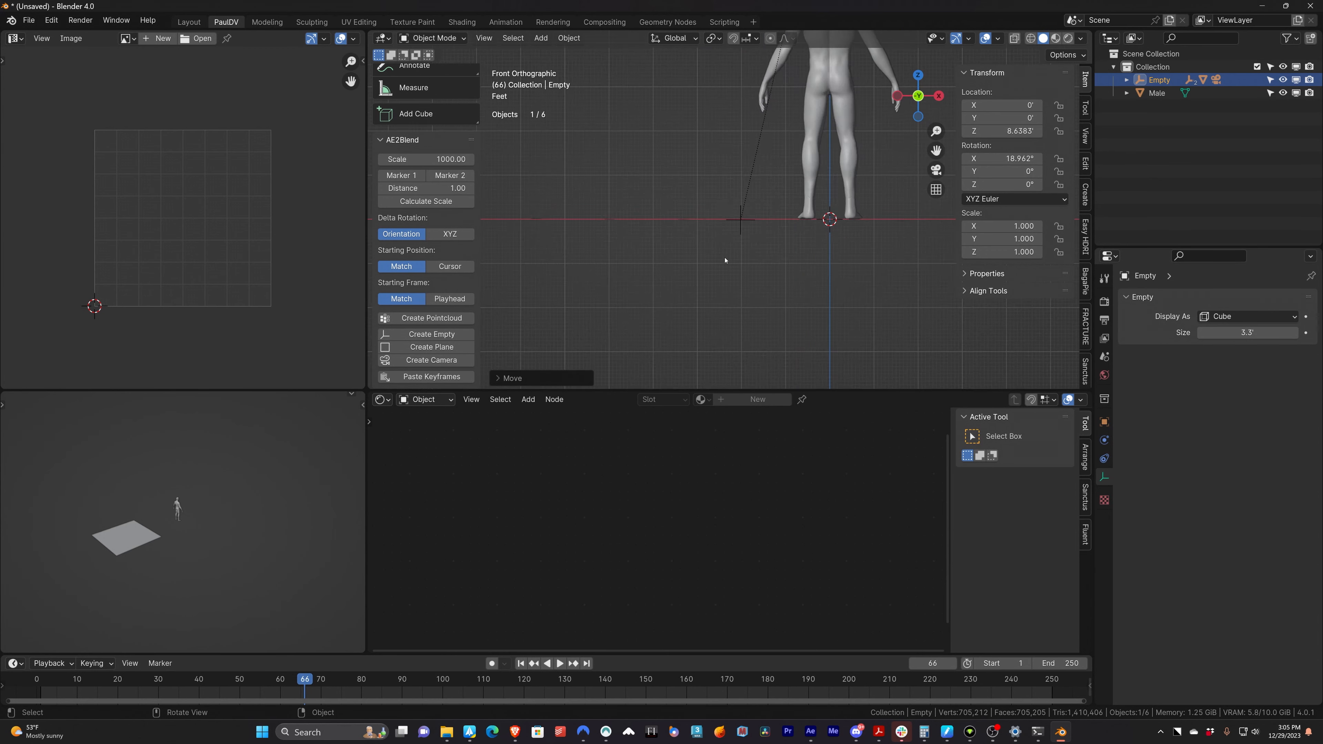
shift+middle_drag(797, 347, 686, 175)
scroll(769, 293, up, 5)
scroll(723, 276, up, 11)
scroll(724, 282, down, 5)
shift+middle_drag(813, 286, 704, 282)
key(g)
key(z)
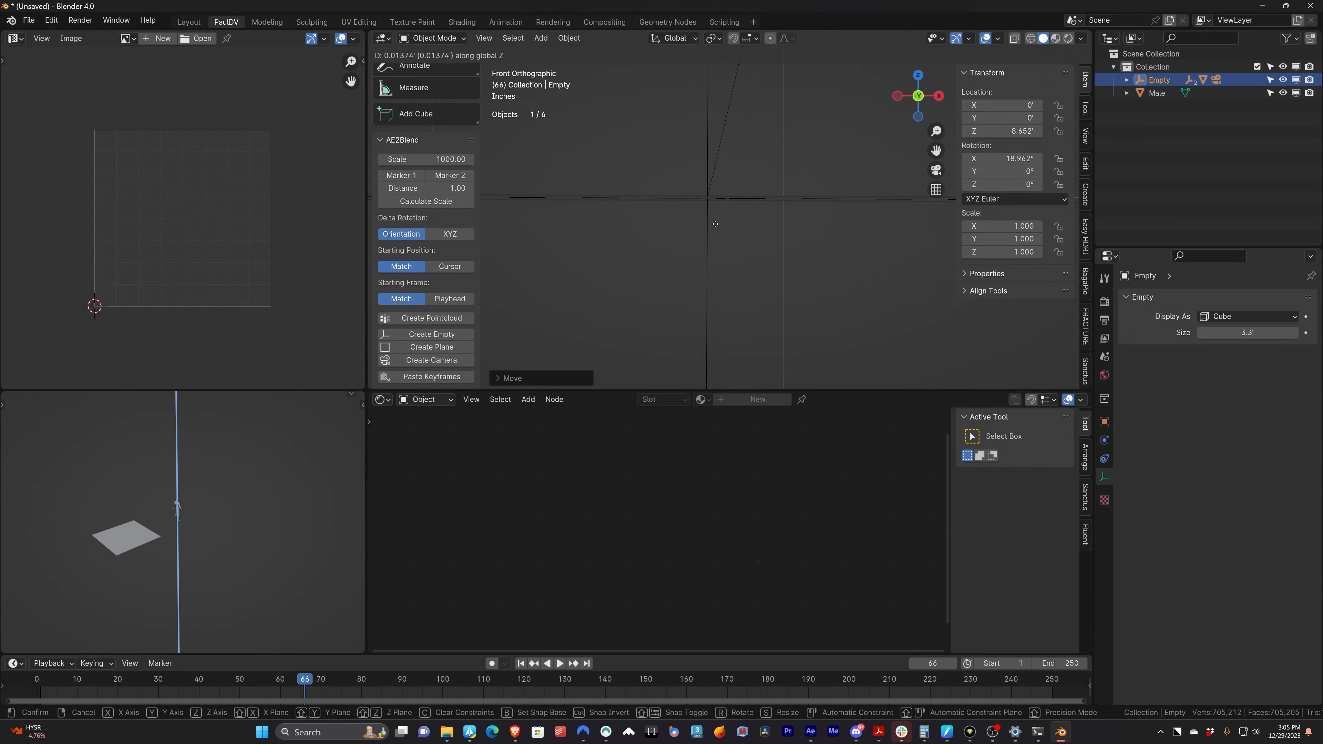
click(716, 224)
- Fine-tune the cube empty's rotation about the global X axis to about 18.968° in a close front view
scroll(711, 223, up, 7)
shift+middle_drag(638, 197, 748, 304)
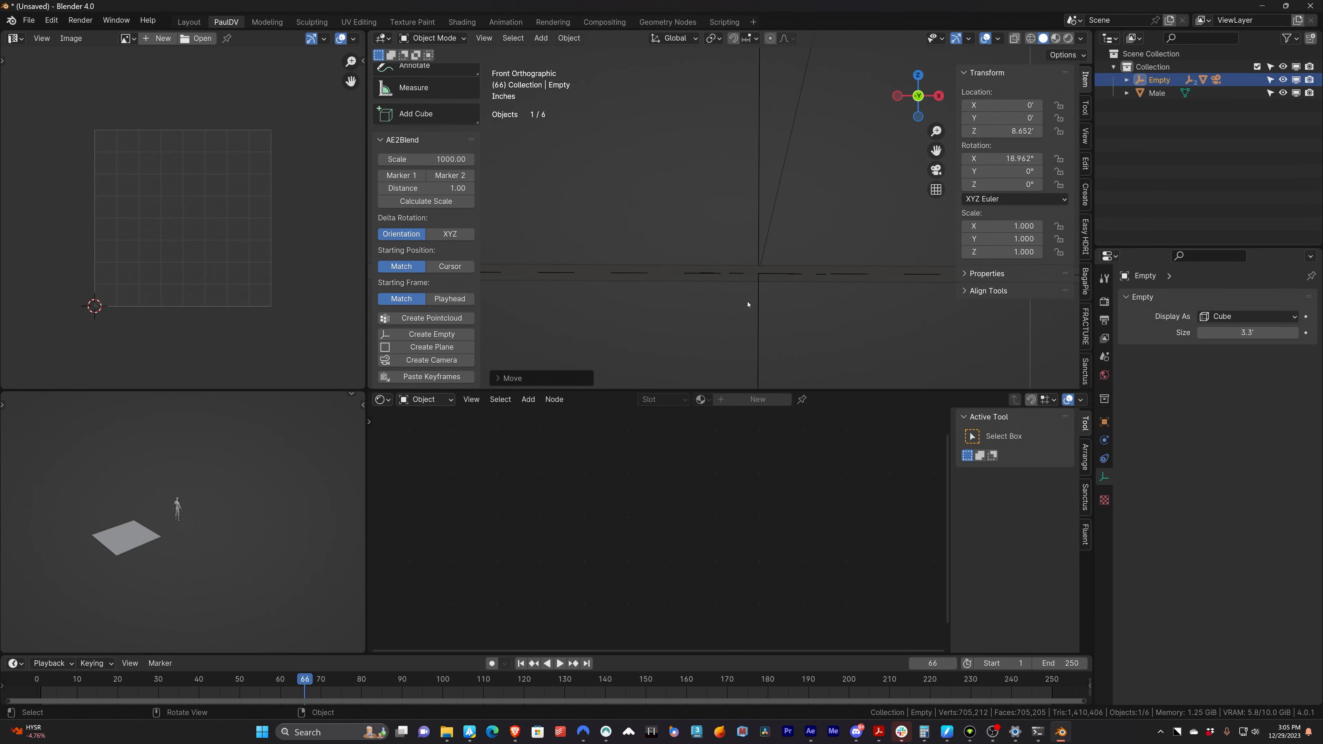
click(731, 270)
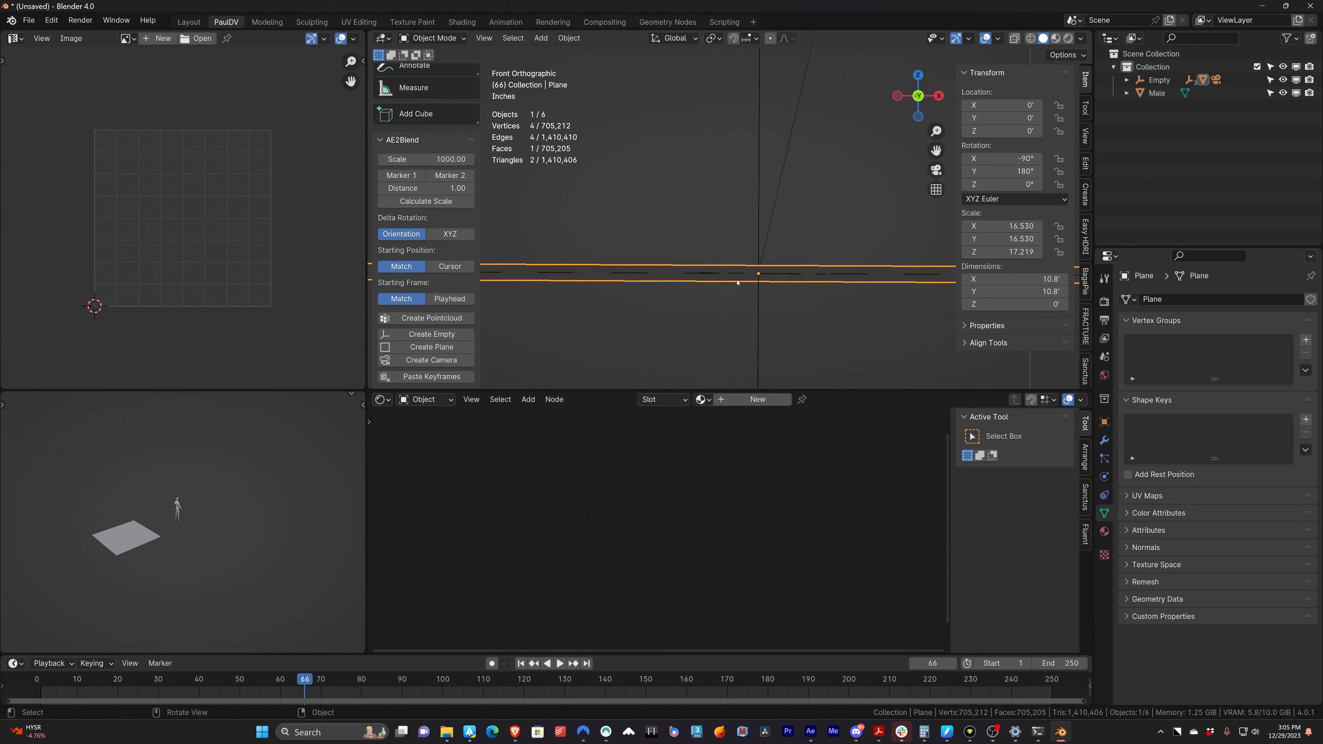
key(ctrl+z)
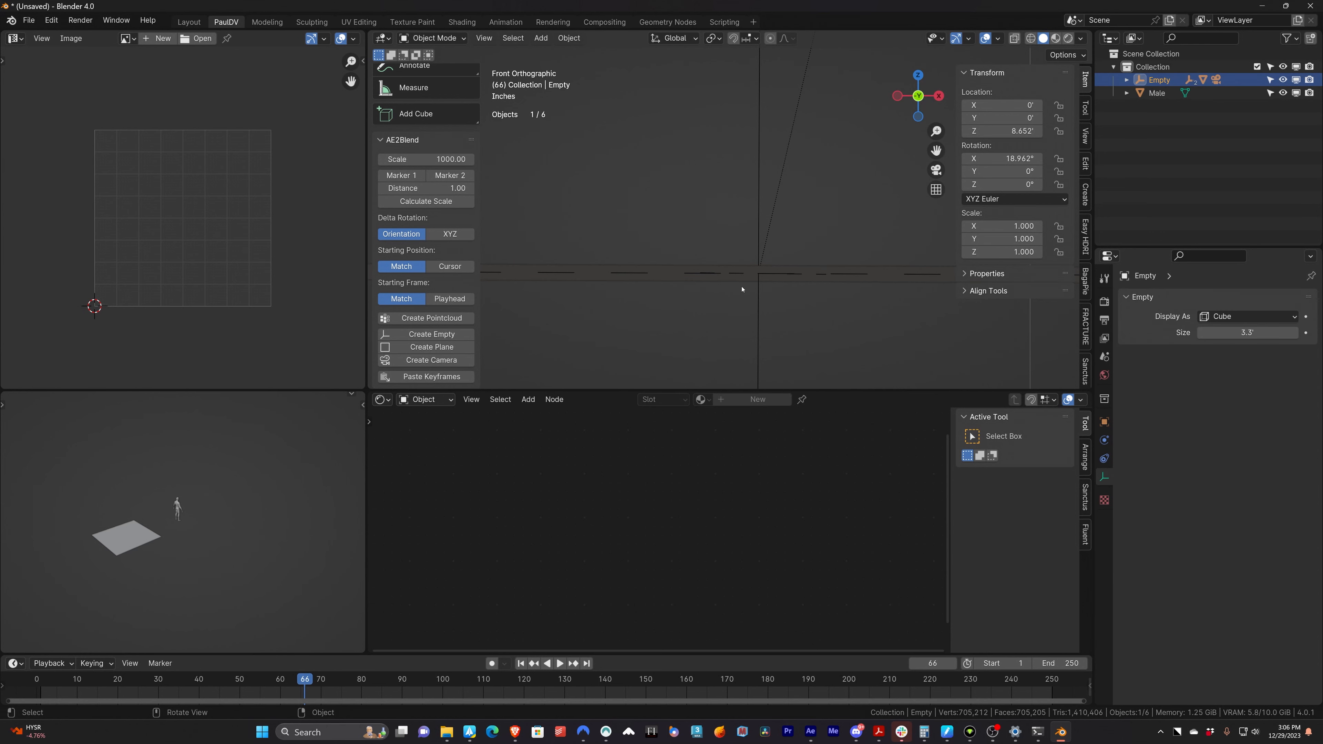
key(r)
key(x)
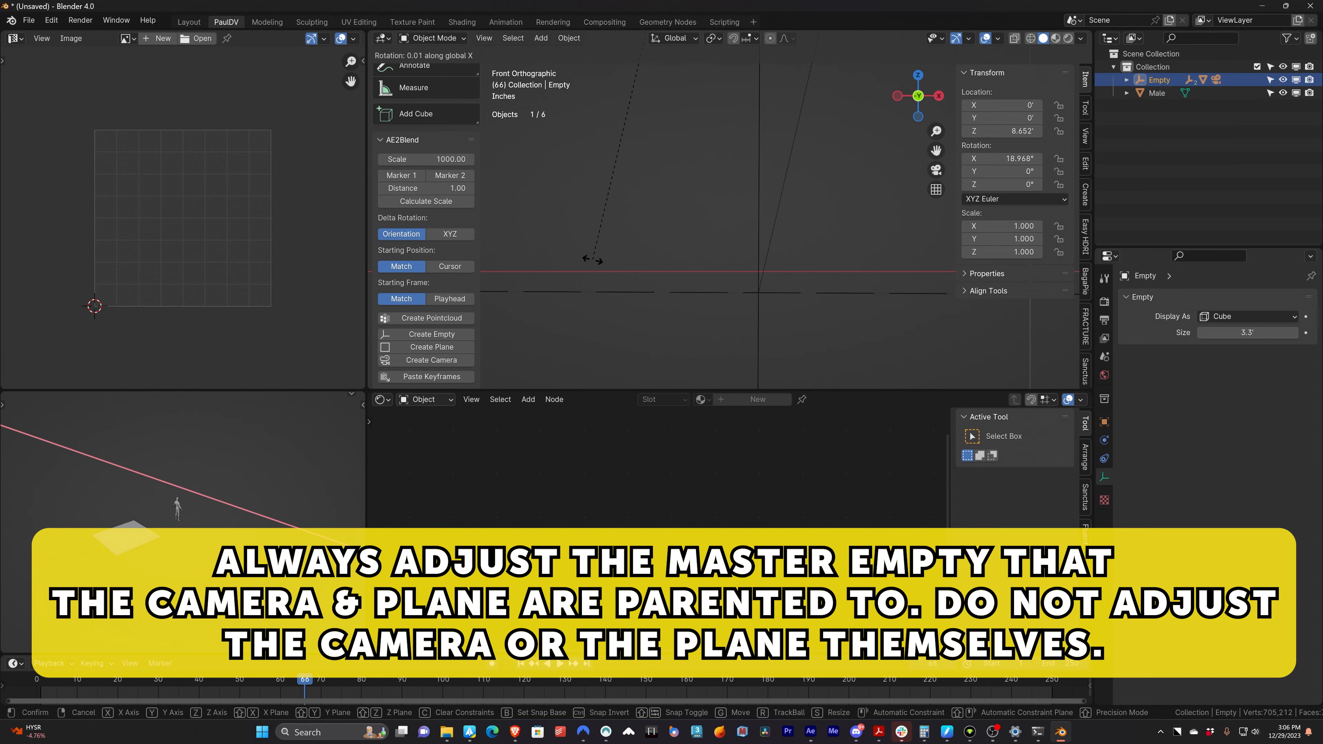
click(592, 259)
- Raise the cube empty along Z to about 8.6534 ft to bring the plane onto the red floor line
key(g)
key(z)
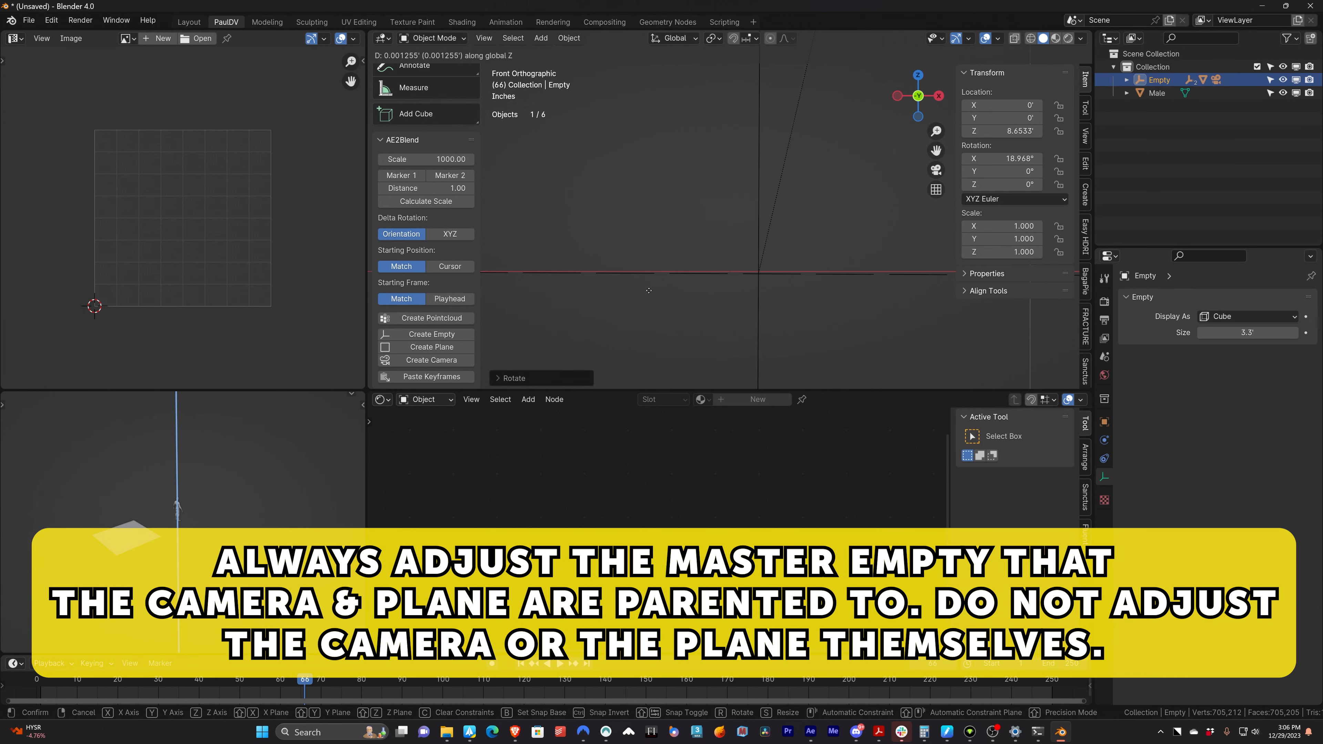
click(650, 292)
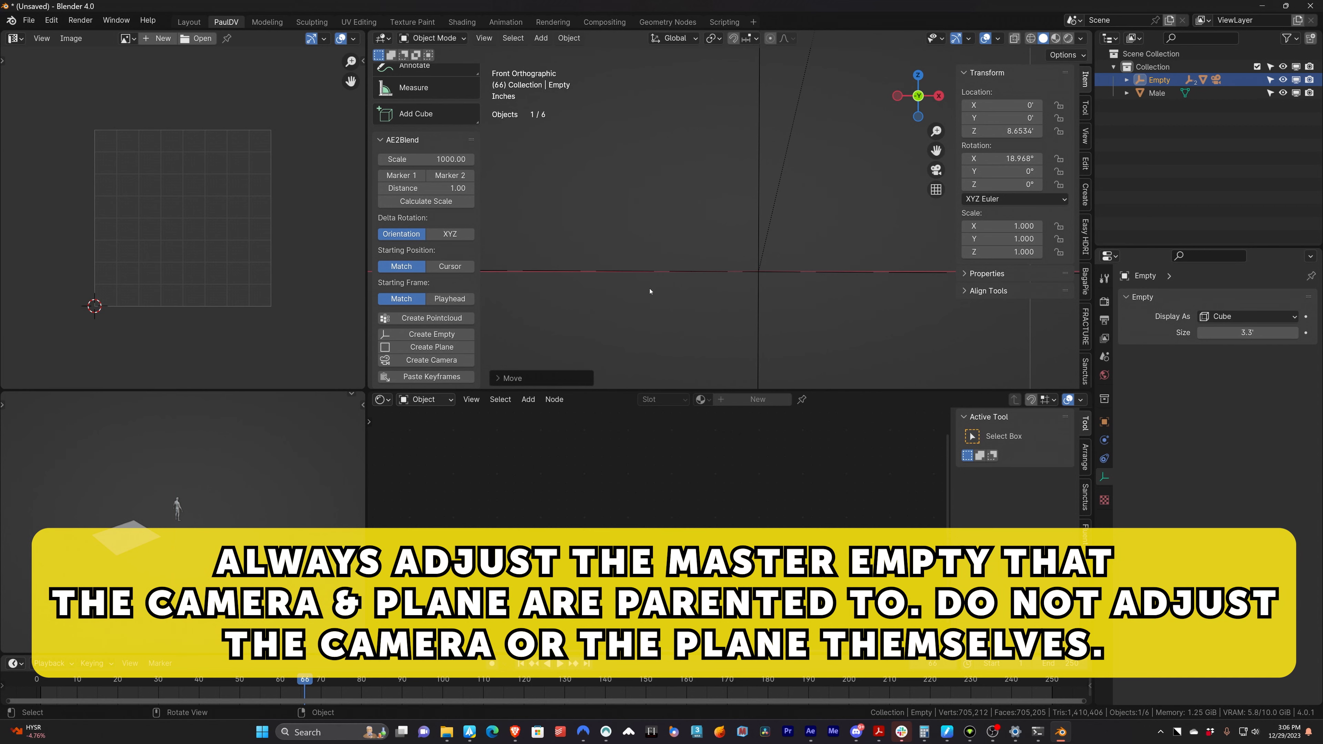
- Select the cube empty that parents the camera and plane and rename it MASTER EMPTY
click(758, 258)
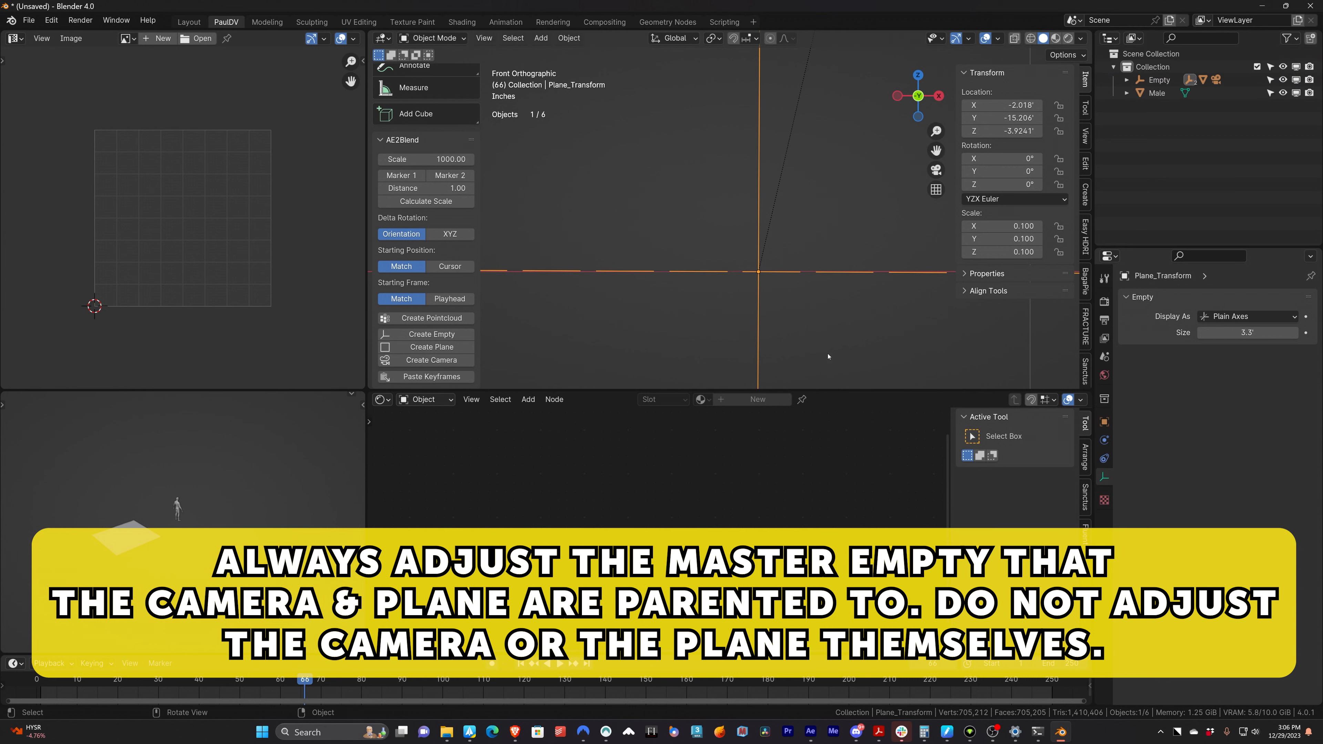
click(1158, 83)
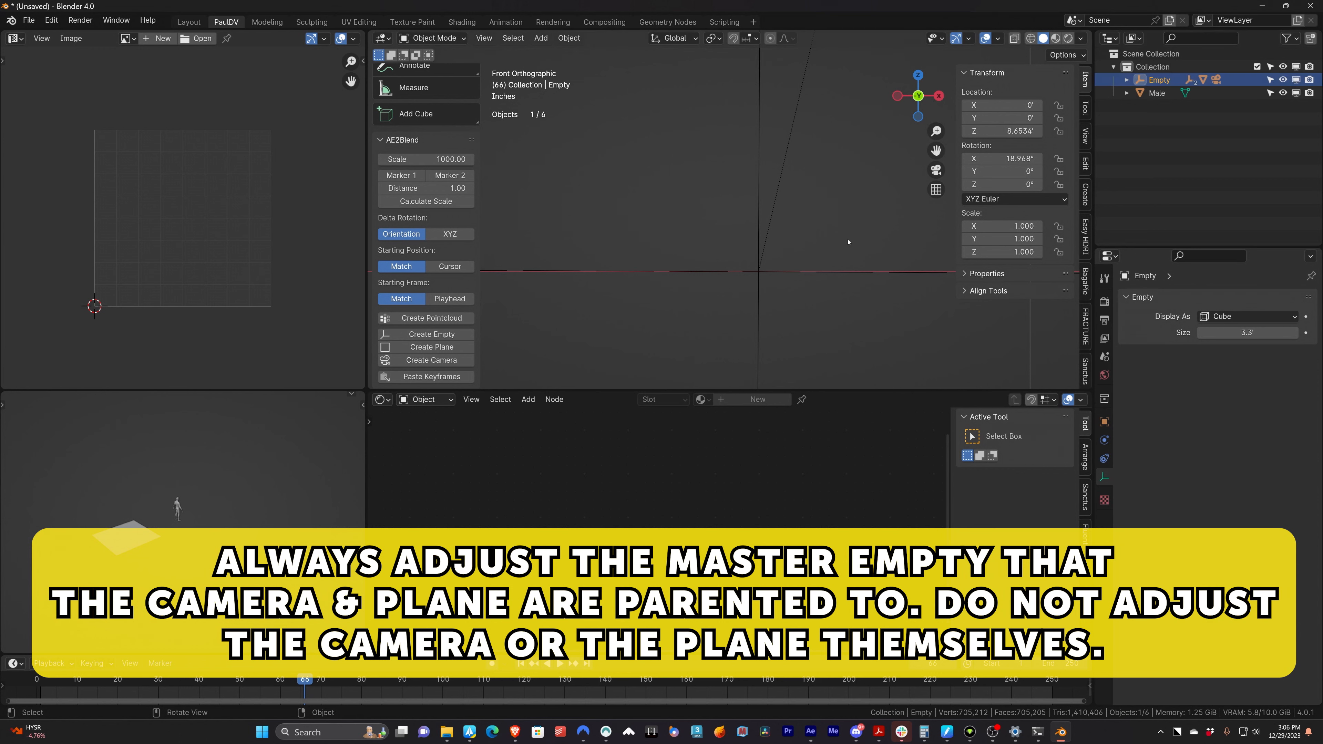
double_click(1160, 80)
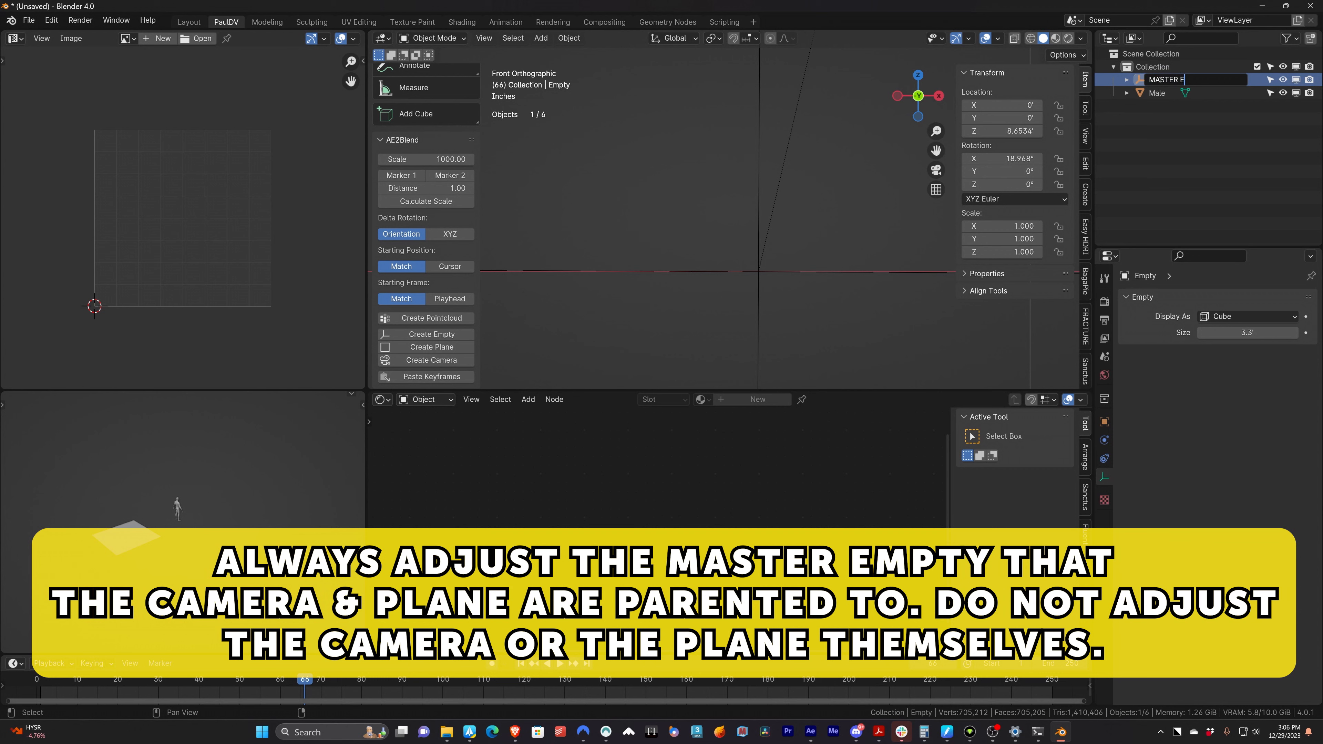
key(Return)
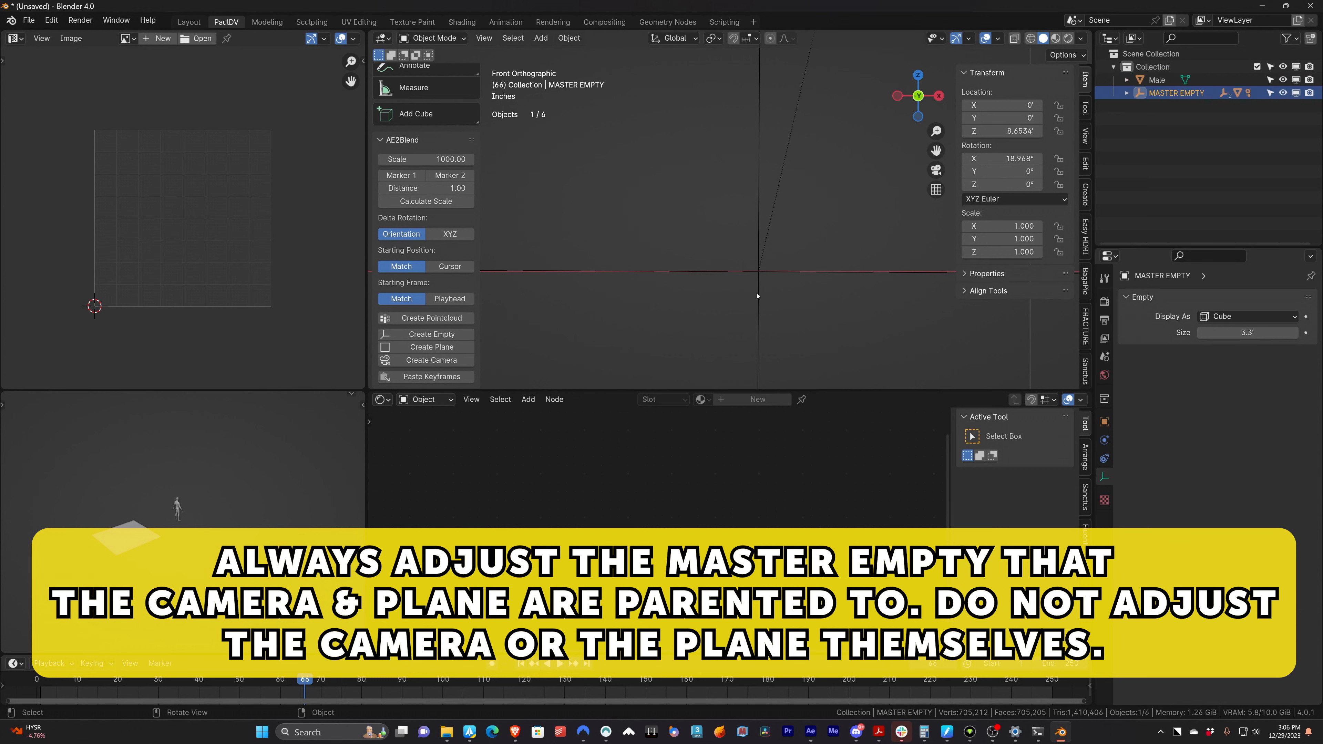
- Nudge MASTER EMPTY's X rotation and Z location very slightly so the plane meets the red axis line in close front view
scroll(760, 302, up, 5)
shift+middle_drag(759, 310, 671, 182)
scroll(750, 315, up, 14)
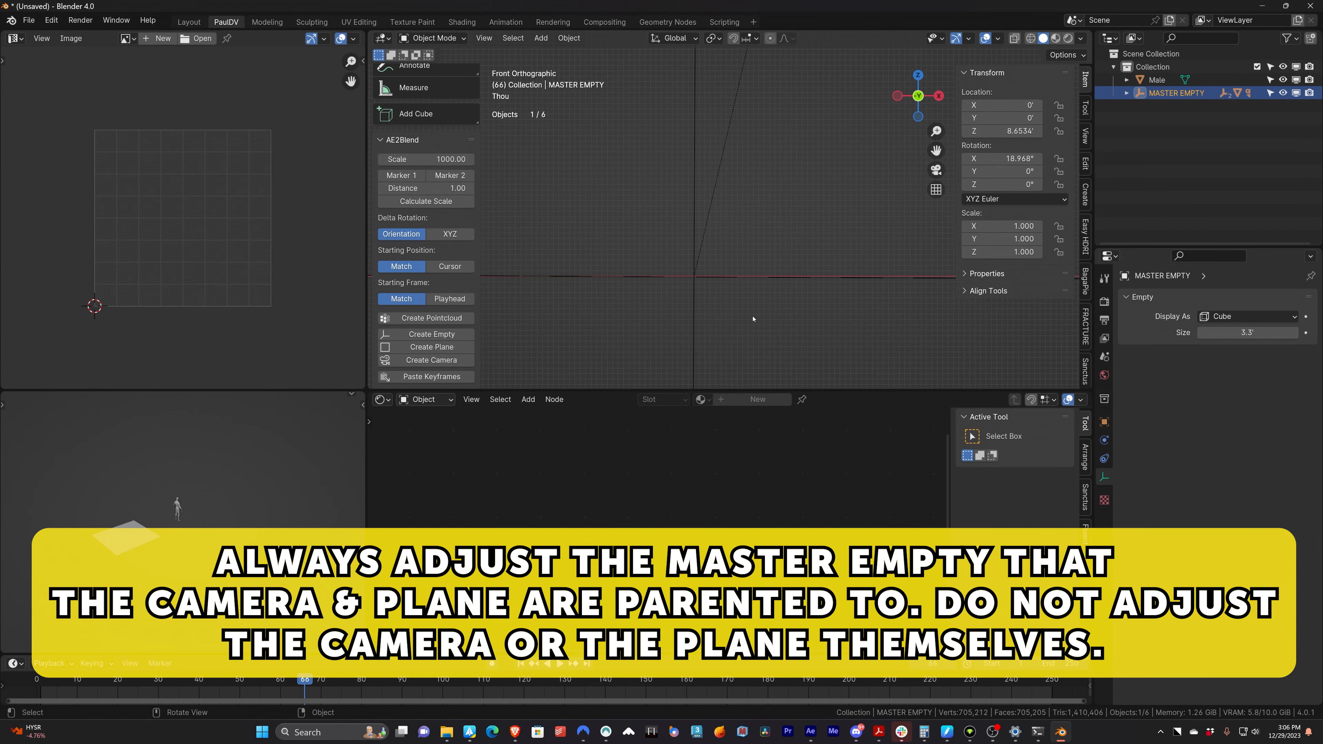
shift+middle_drag(717, 341, 744, 253)
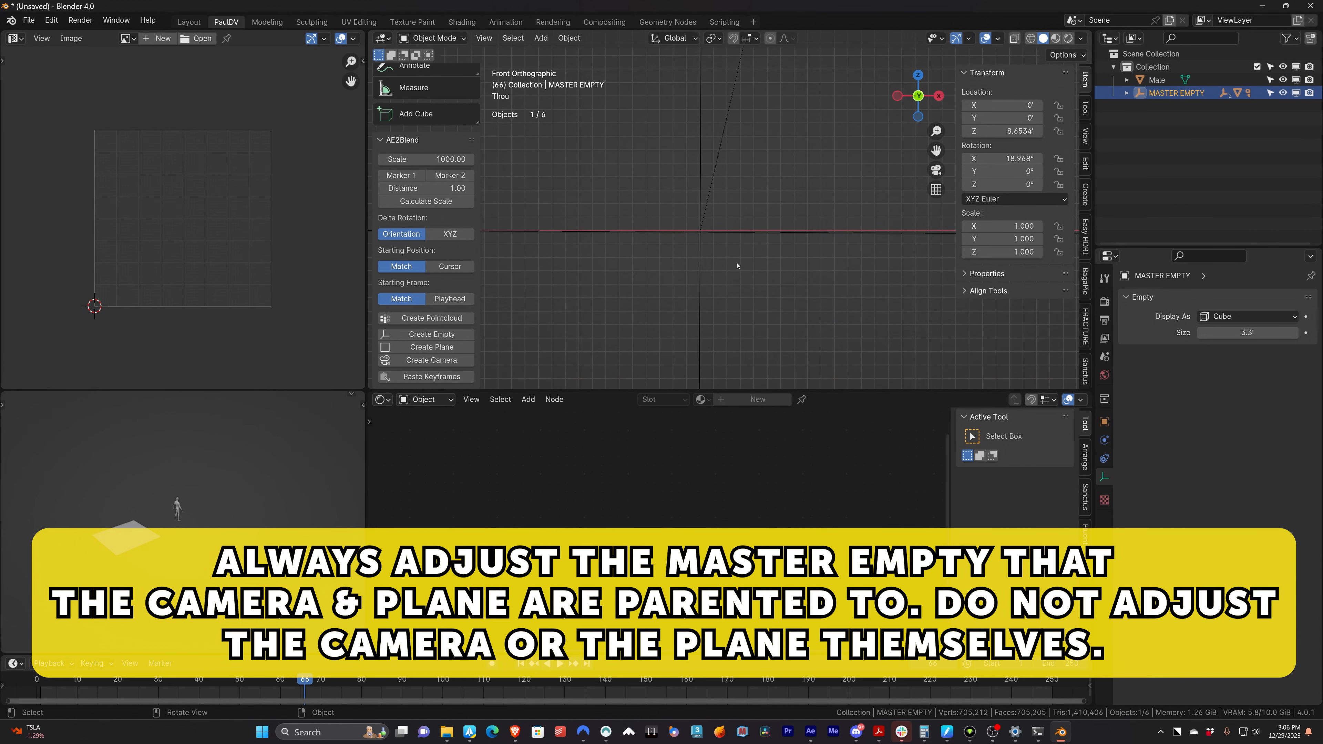
key(r)
key(x)
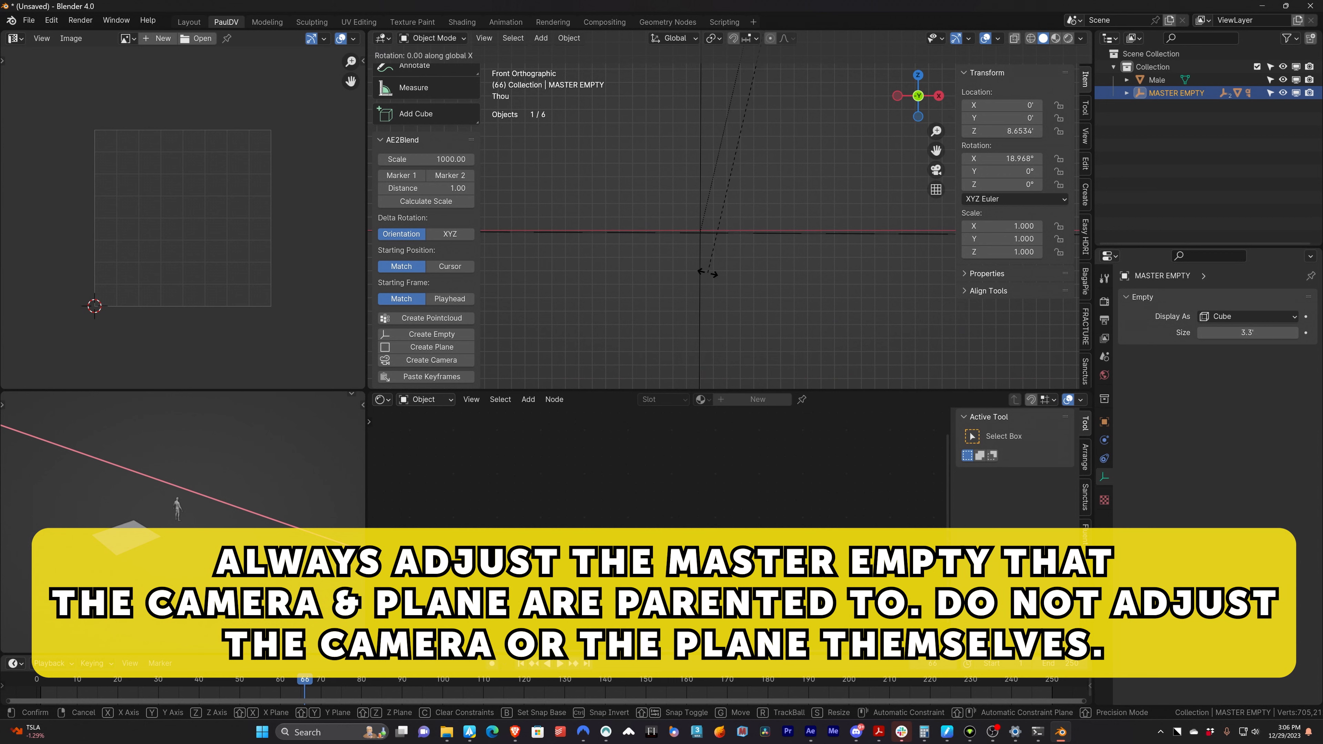
click(699, 262)
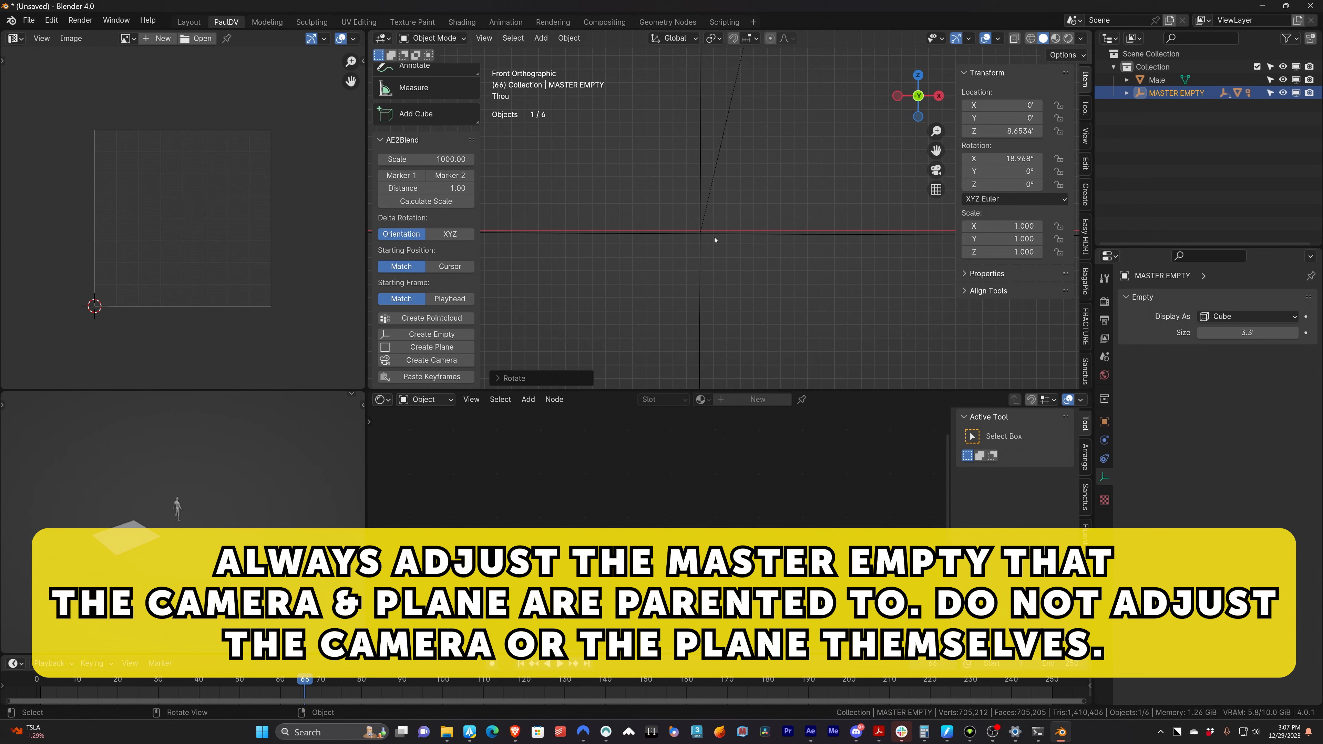
key(g)
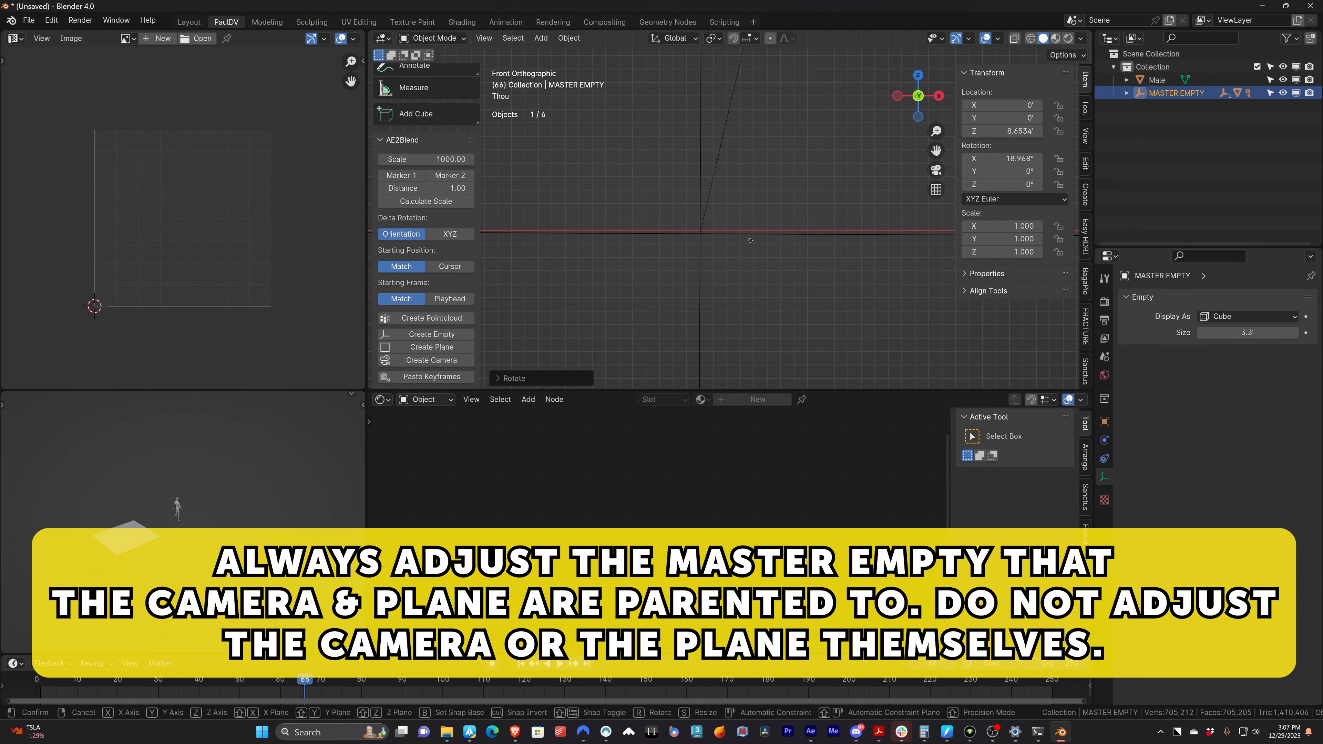
key(z)
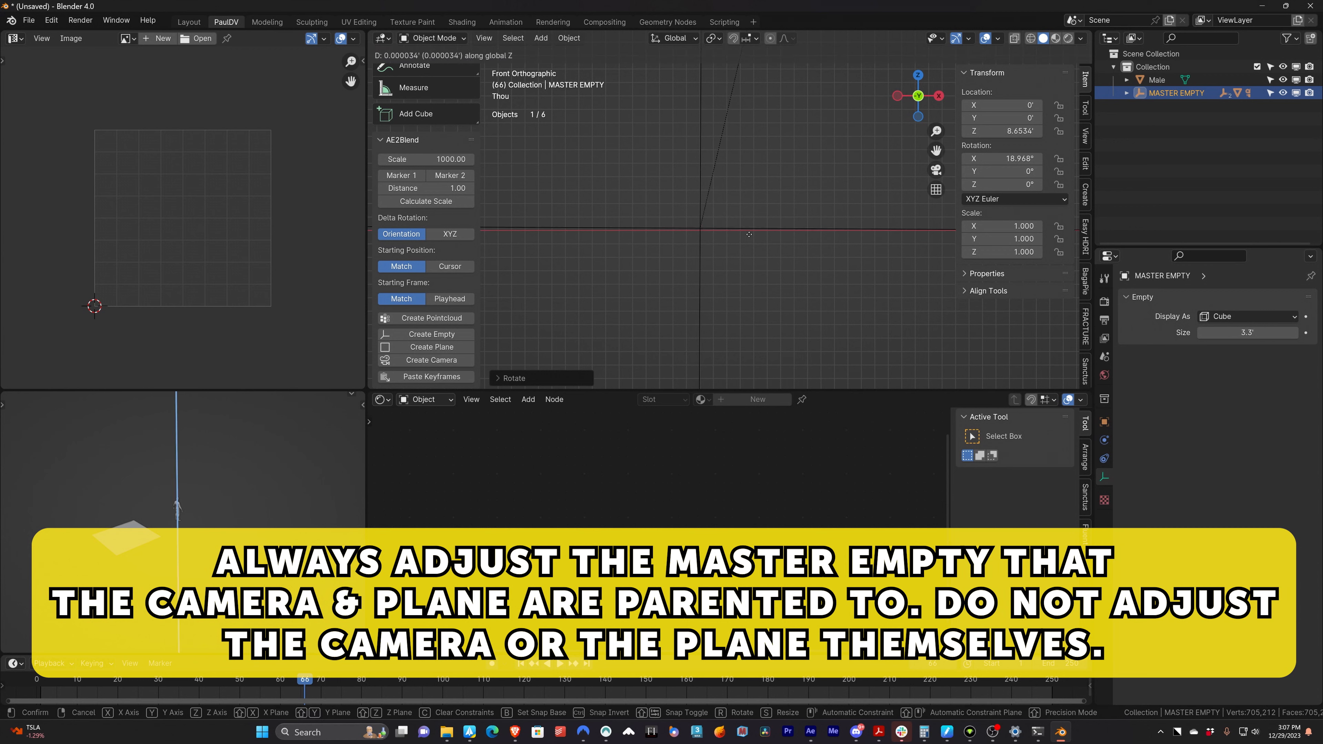
click(750, 236)
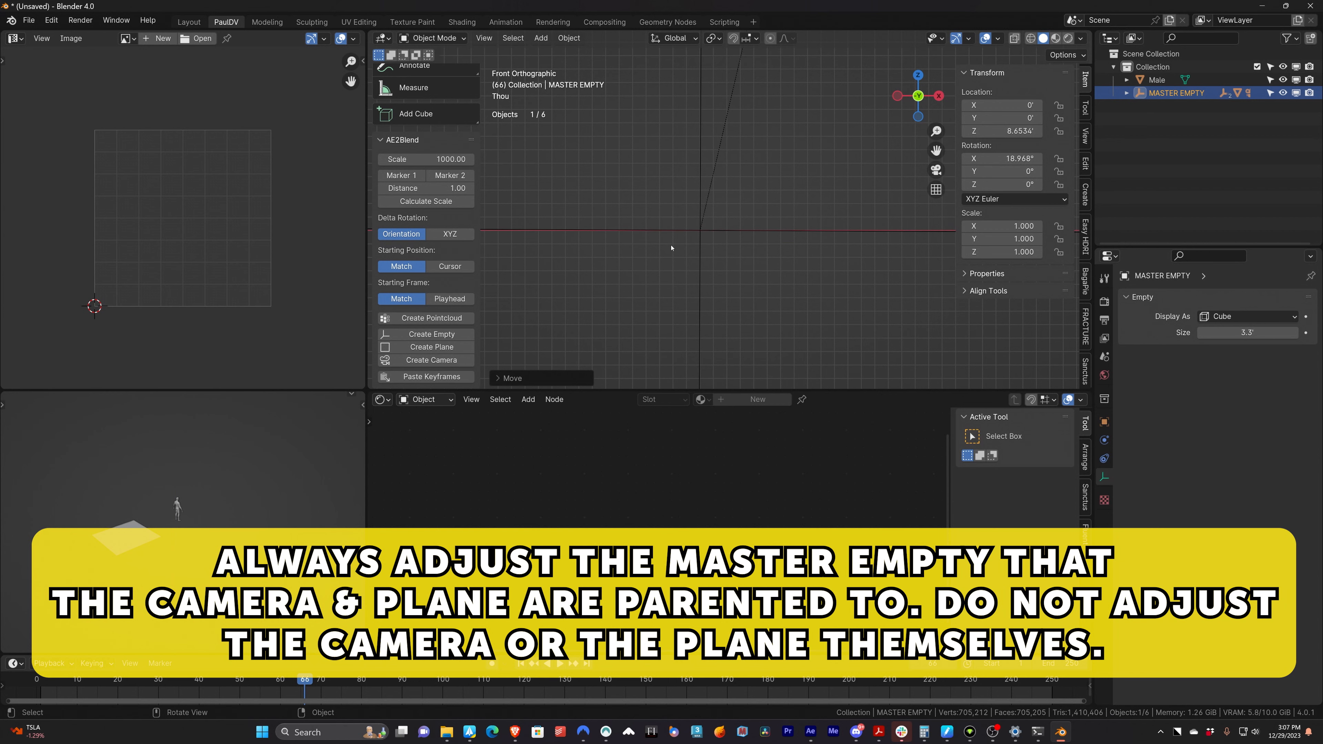
- Examine the plane's tilt and height against the floor line in the right orthographic view
scroll(750, 263, up, 5)
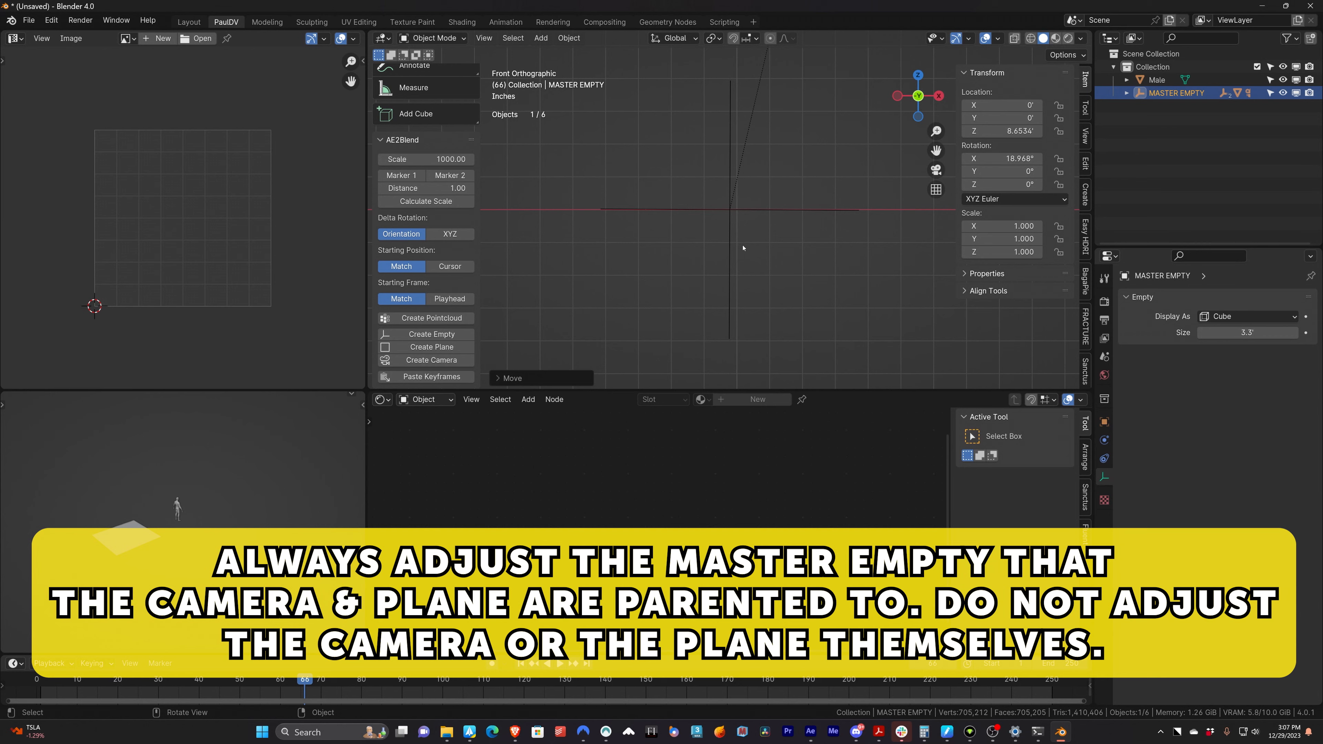
key(KP_3)
scroll(717, 195, down, 8)
scroll(691, 241, up, 6)
scroll(721, 265, down, 5)
scroll(716, 276, up, 8)
scroll(712, 286, up, 5)
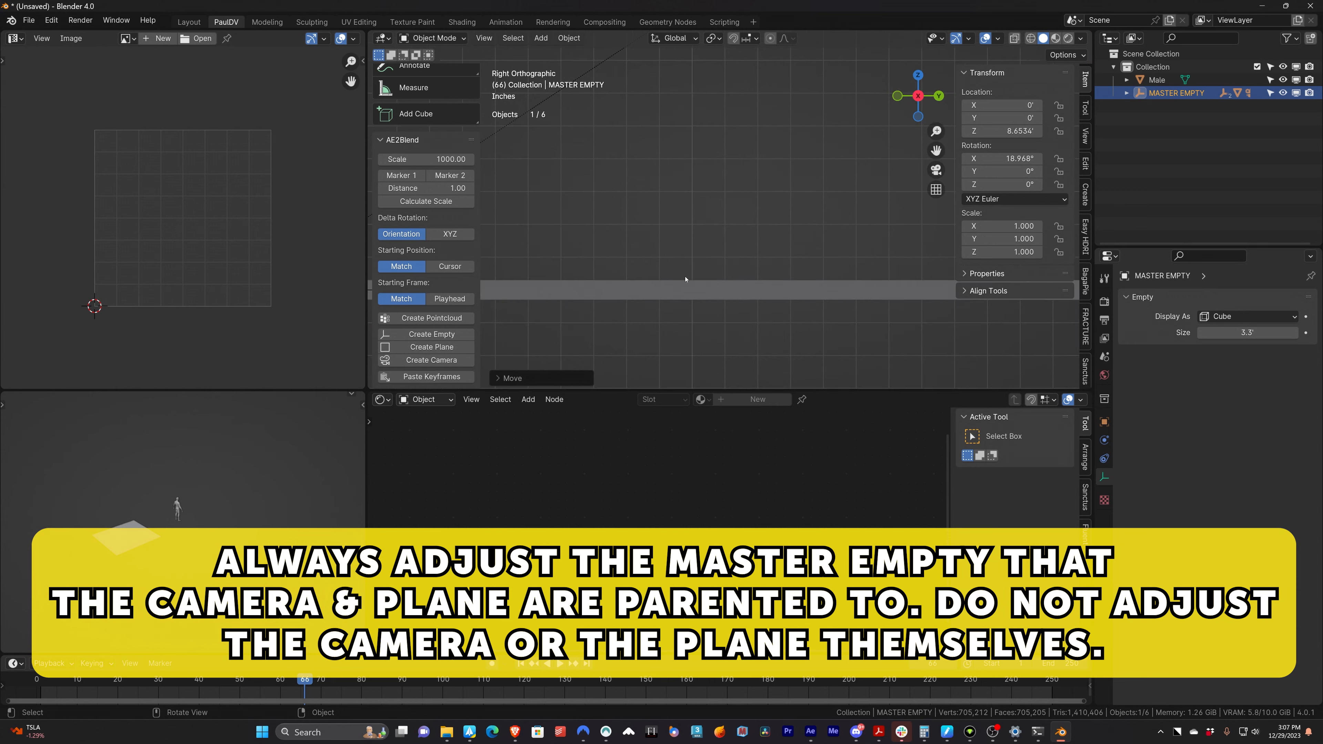
click(686, 295)
scroll(682, 308, down, 3)
scroll(677, 334, up, 4)
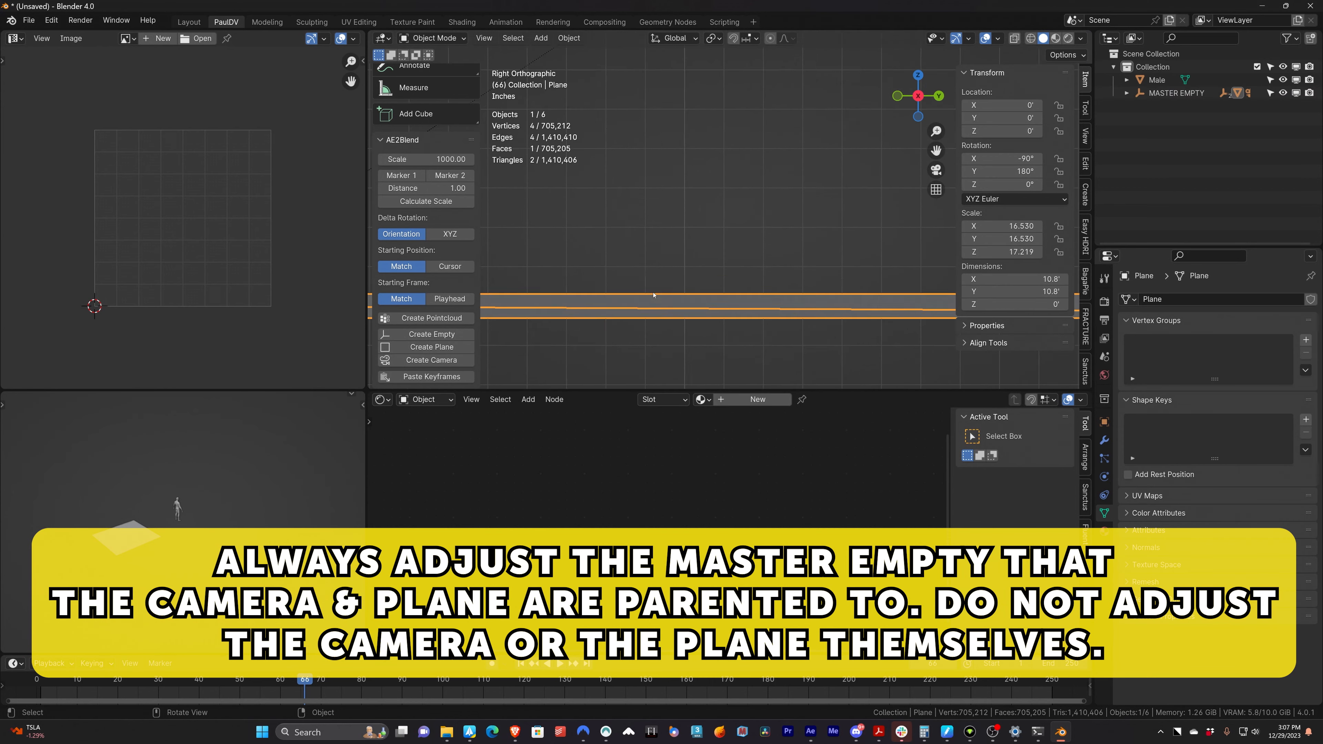
scroll(668, 328, down, 4)
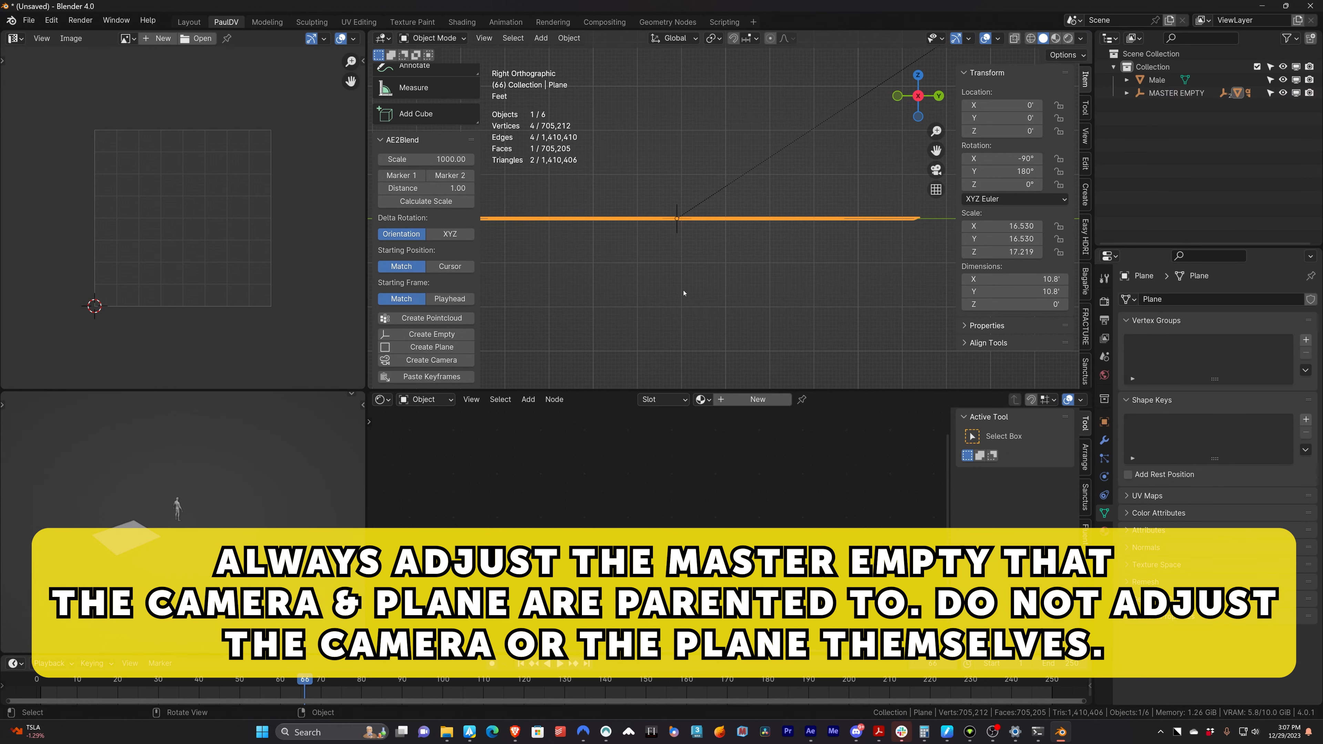
- Select MASTER EMPTY and rotate it about the global Y axis to about -0.303° to flatten the plane in right view
click(1178, 93)
scroll(727, 306, up, 6)
scroll(727, 305, up, 5)
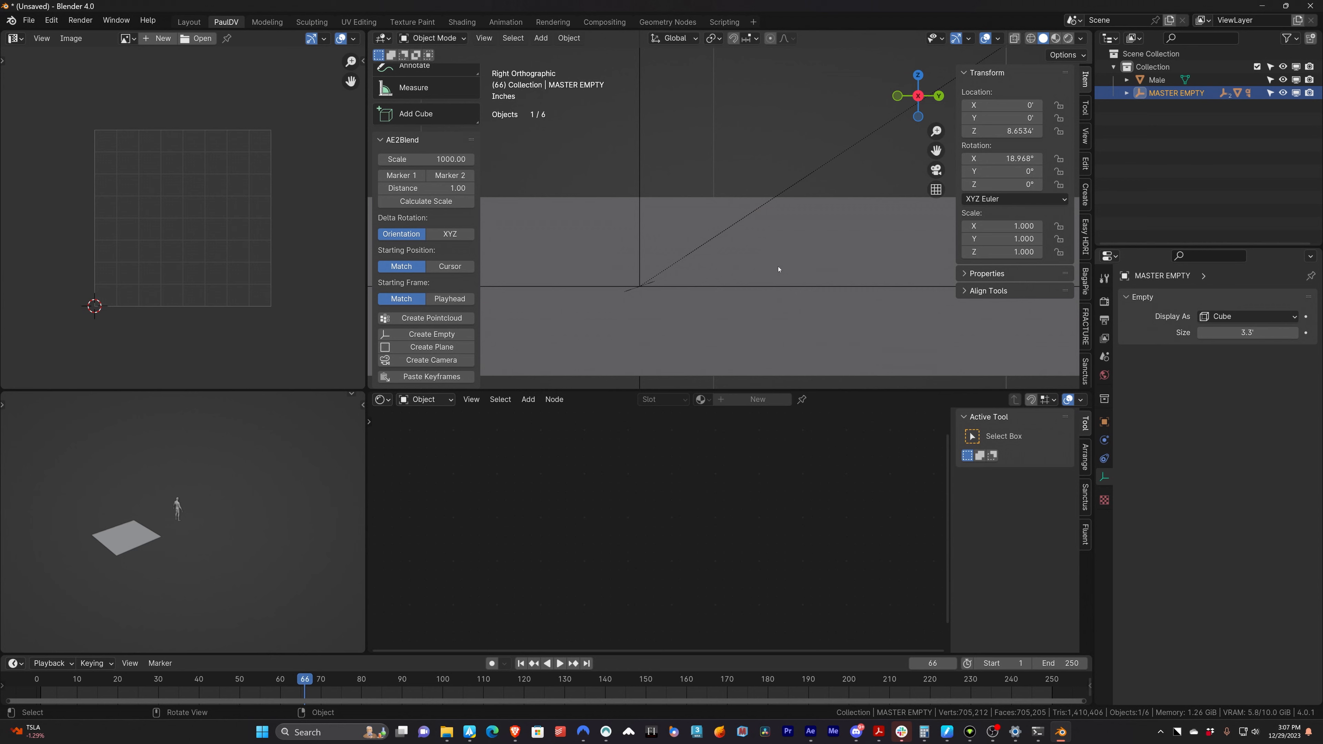
scroll(775, 283, down, 6)
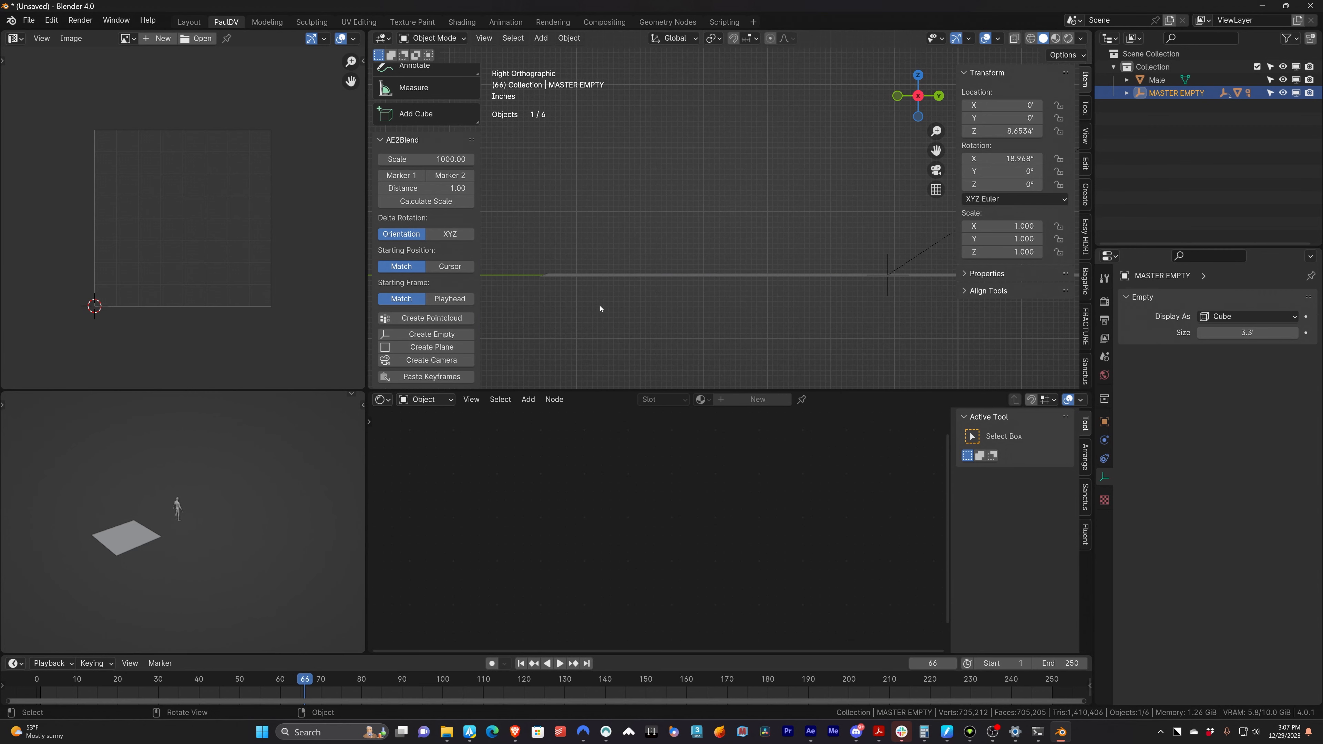
shift+middle_drag(552, 311, 729, 303)
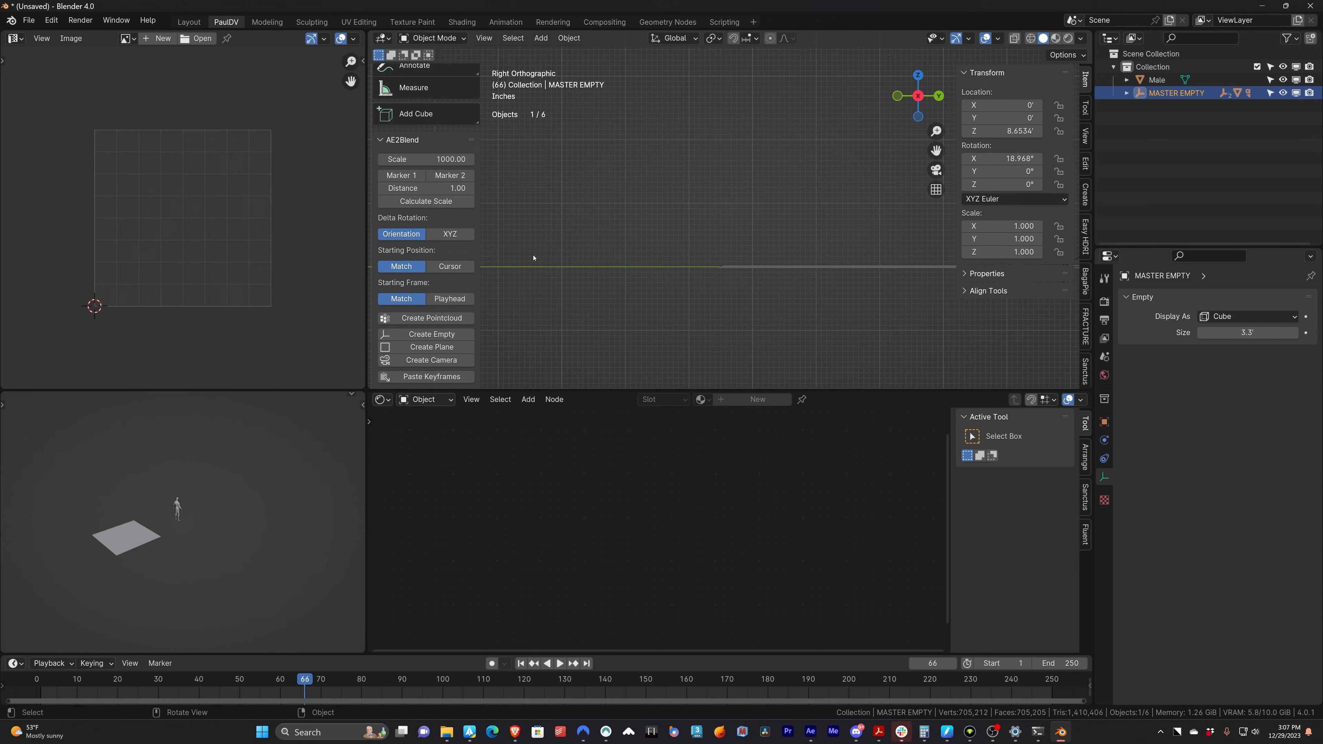
scroll(619, 340, up, 4)
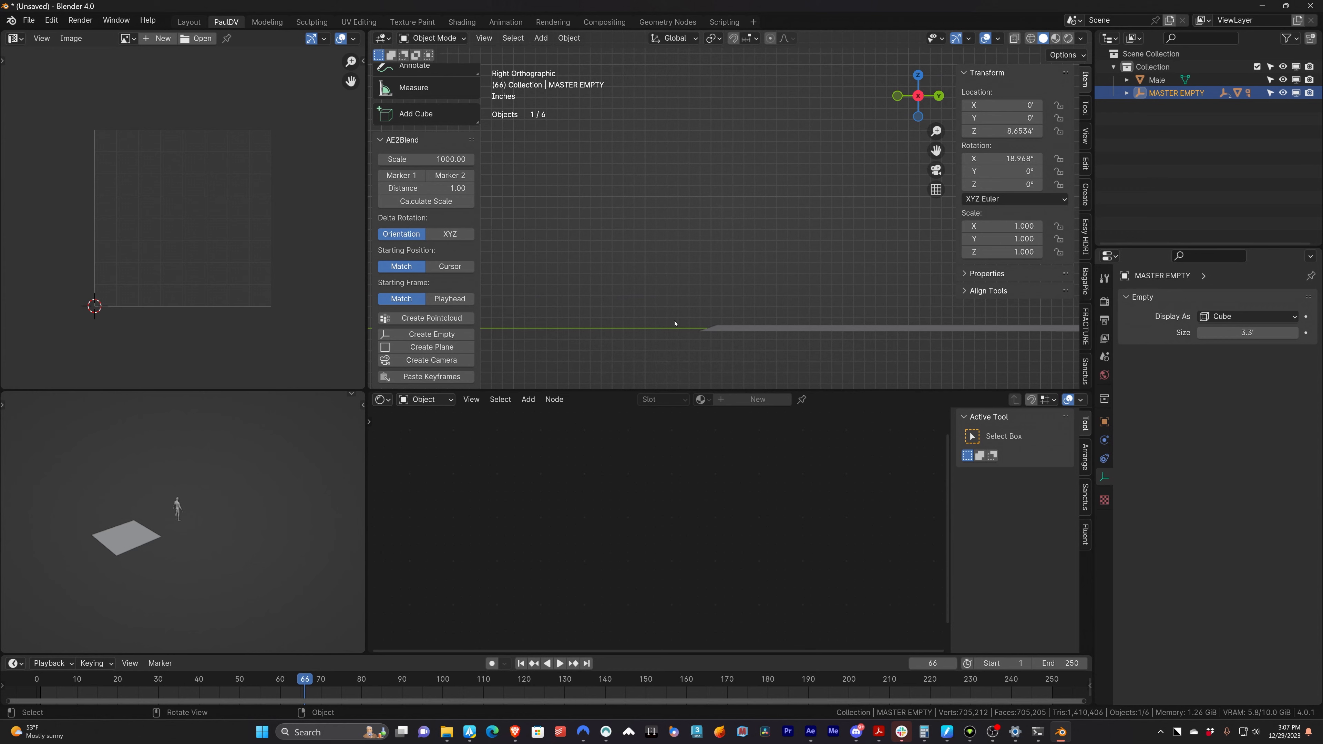
shift+middle_drag(917, 117, 754, 96)
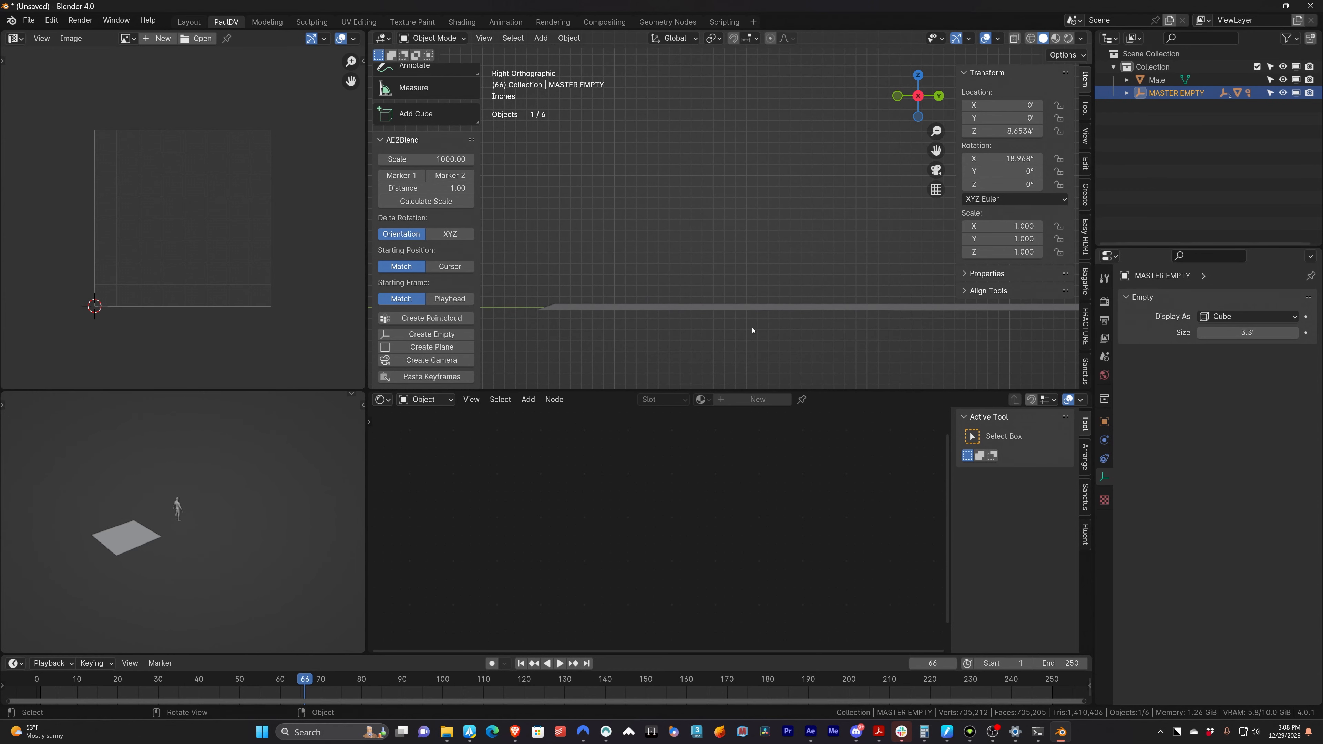
key(r)
key(y)
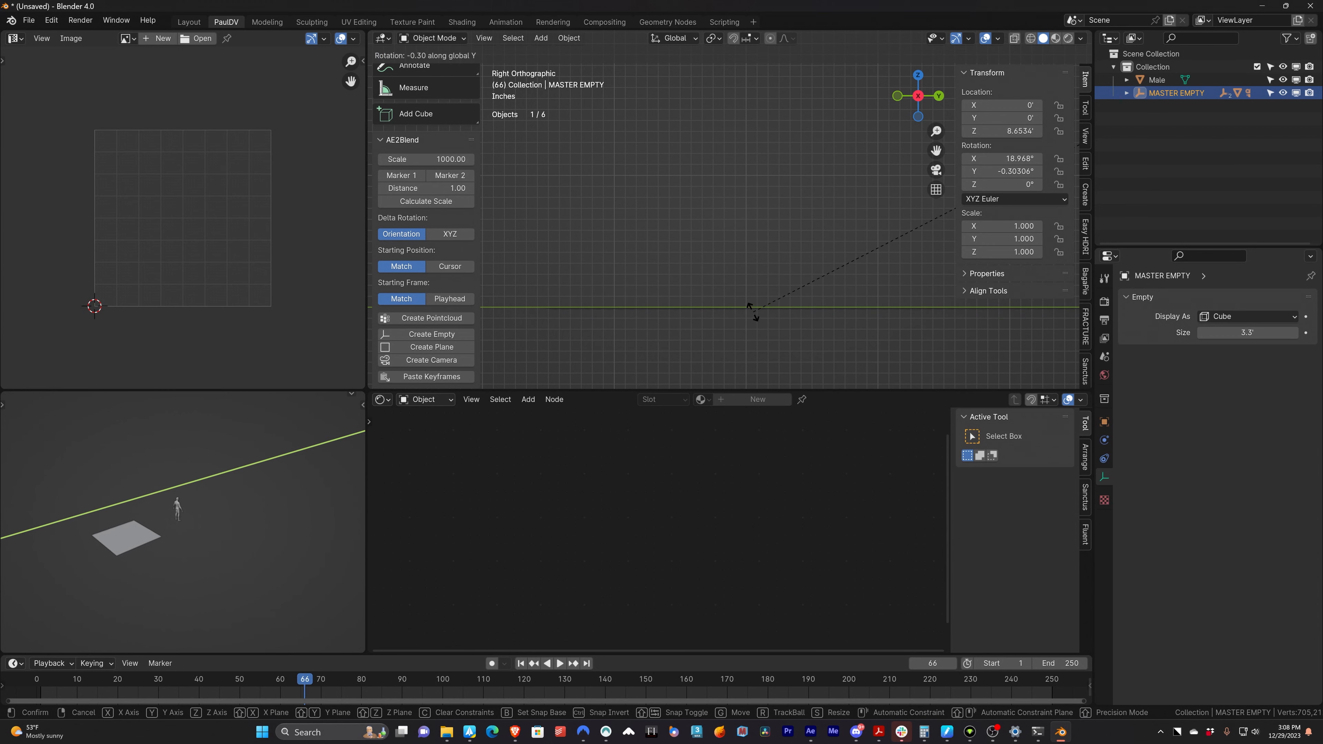
click(752, 311)
- Refine MASTER EMPTY's rotation about the global Y axis to about -0.27° in a closer right view
scroll(789, 349, up, 3)
shift+middle_drag(809, 343, 777, 271)
scroll(776, 271, up, 10)
scroll(790, 298, up, 2)
shift+middle_drag(791, 256, 795, 306)
key(r)
key(y)
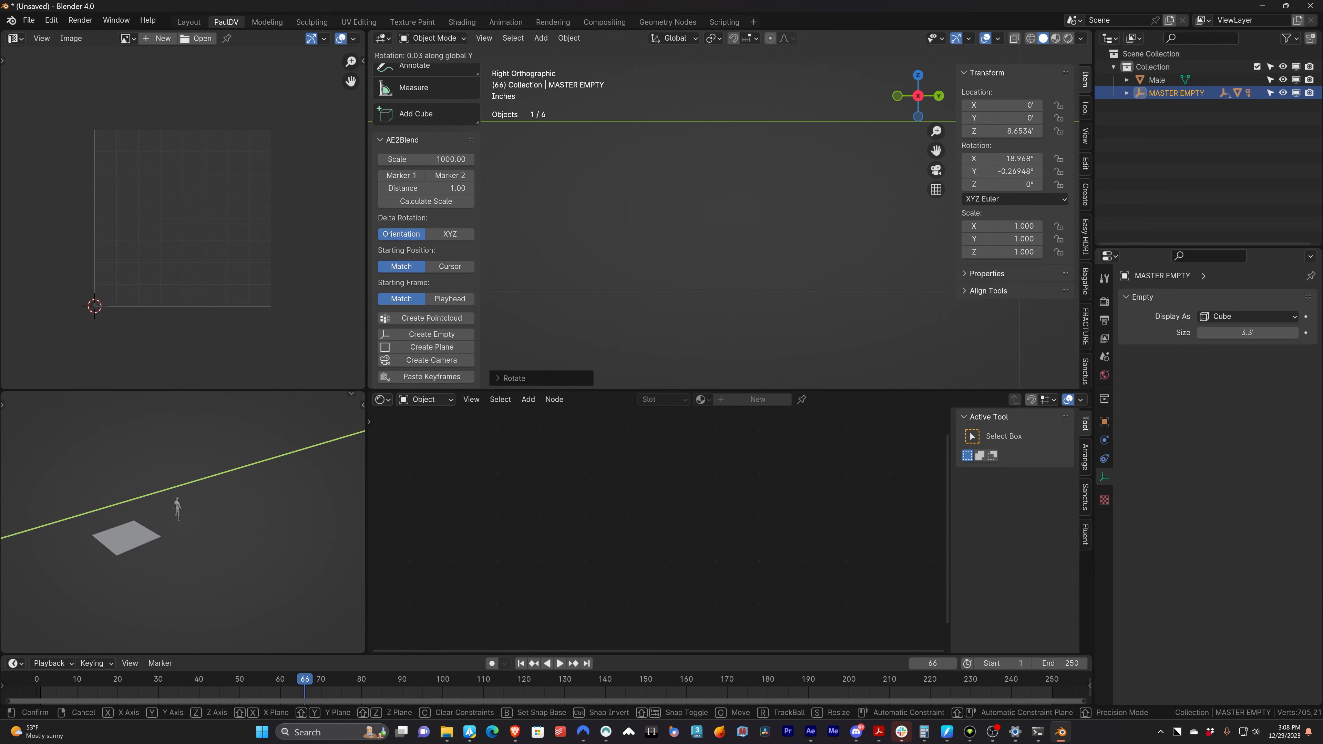
click(502, 313)
- Move MASTER EMPTY up along the global Z axis to about 8.658 ft
key(g)
key(z)
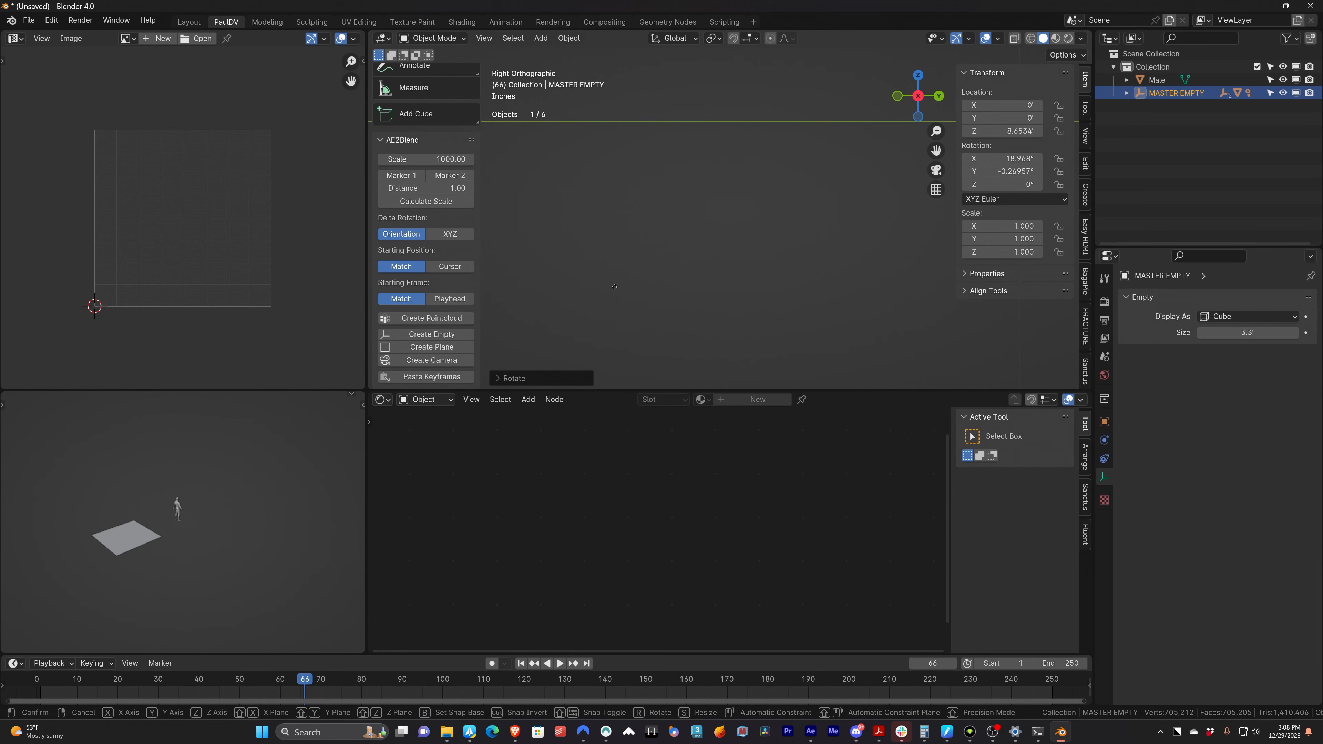
click(608, 207)
- Examine the gap between the plane's origin and the green floor line up close in right view
scroll(750, 210, down, 10)
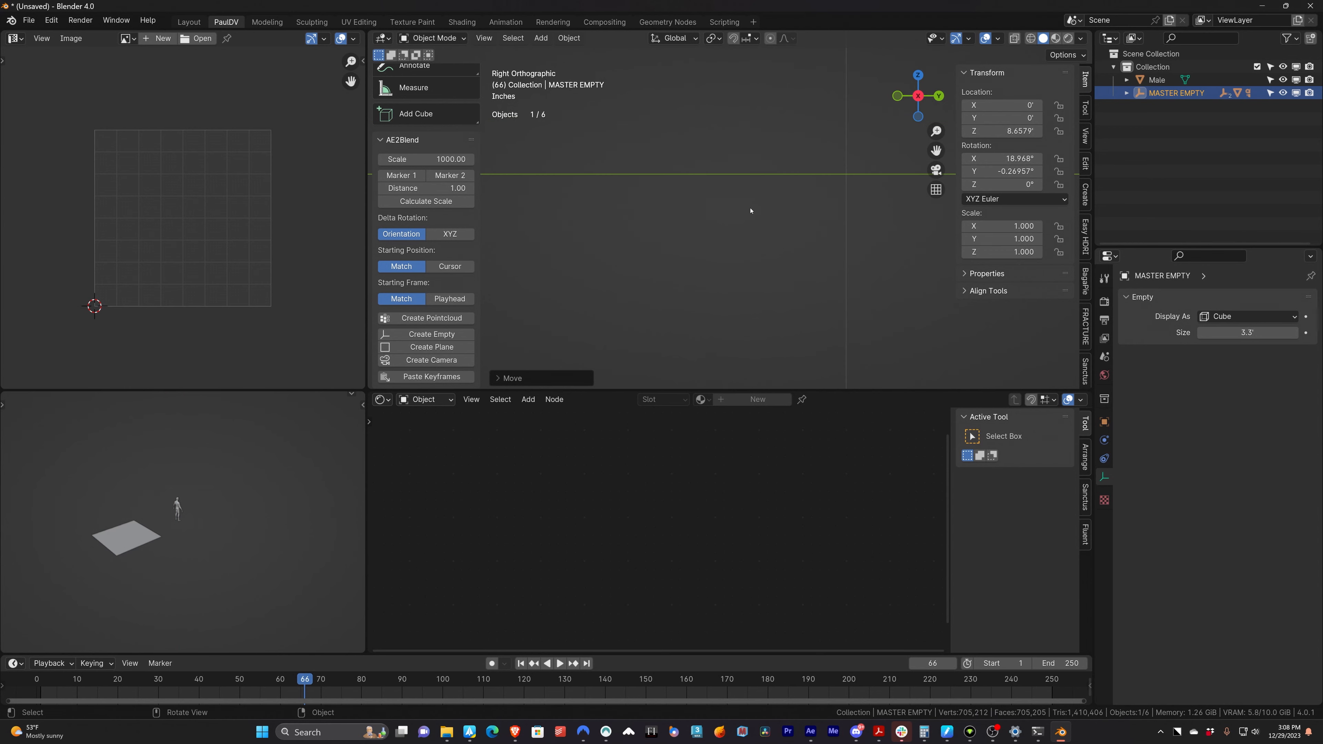
scroll(724, 256, up, 4)
scroll(750, 259, down, 4)
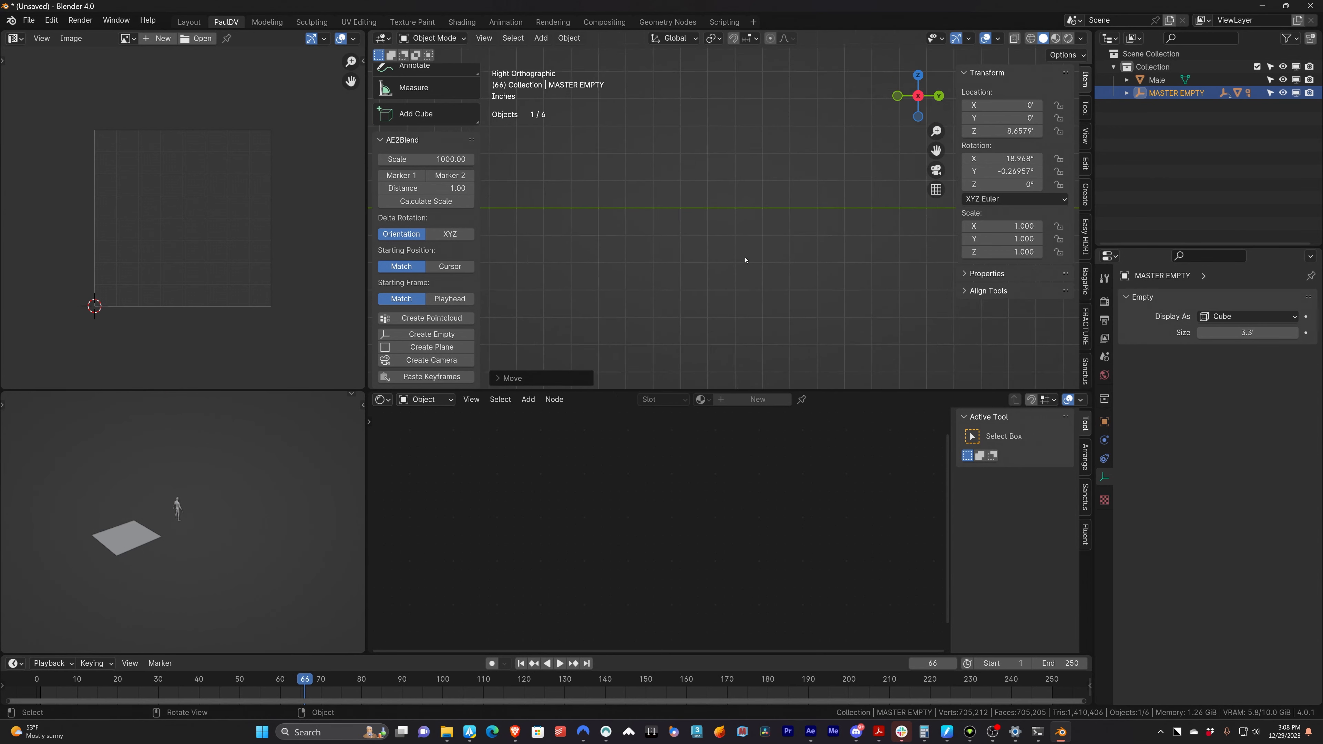
scroll(698, 261, down, 3)
shift+middle_drag(793, 237, 740, 259)
scroll(672, 278, up, 4)
scroll(724, 268, up, 6)
shift+middle_drag(700, 341, 728, 262)
scroll(728, 282, up, 4)
scroll(728, 287, up, 2)
shift+middle_drag(724, 332, 718, 271)
scroll(716, 281, up, 12)
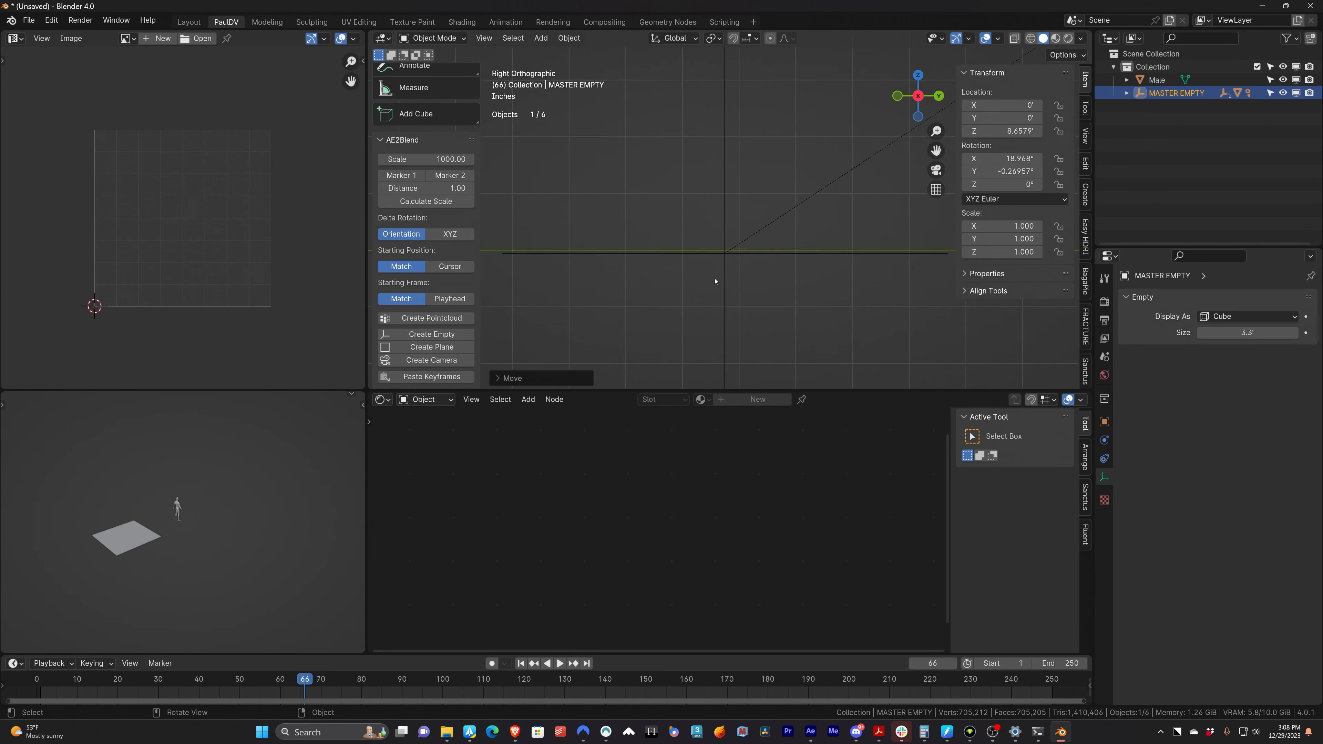
shift+middle_drag(706, 330, 700, 209)
scroll(720, 285, up, 6)
scroll(707, 255, up, 5)
scroll(707, 255, up, 4)
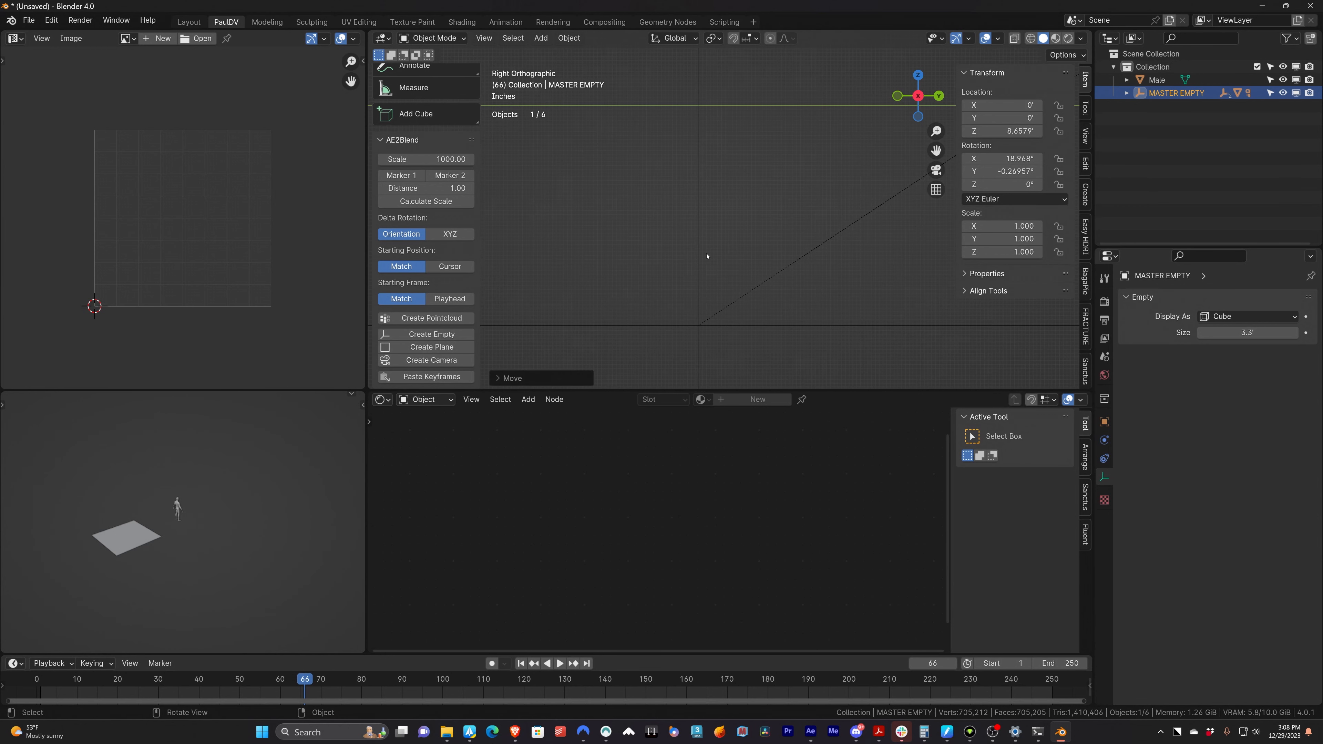
- Select MASTER EMPTY and move it up along the global Z axis to about 8.663 ft, bringing the plane's origin to the floor line
click(1178, 130)
click(1177, 93)
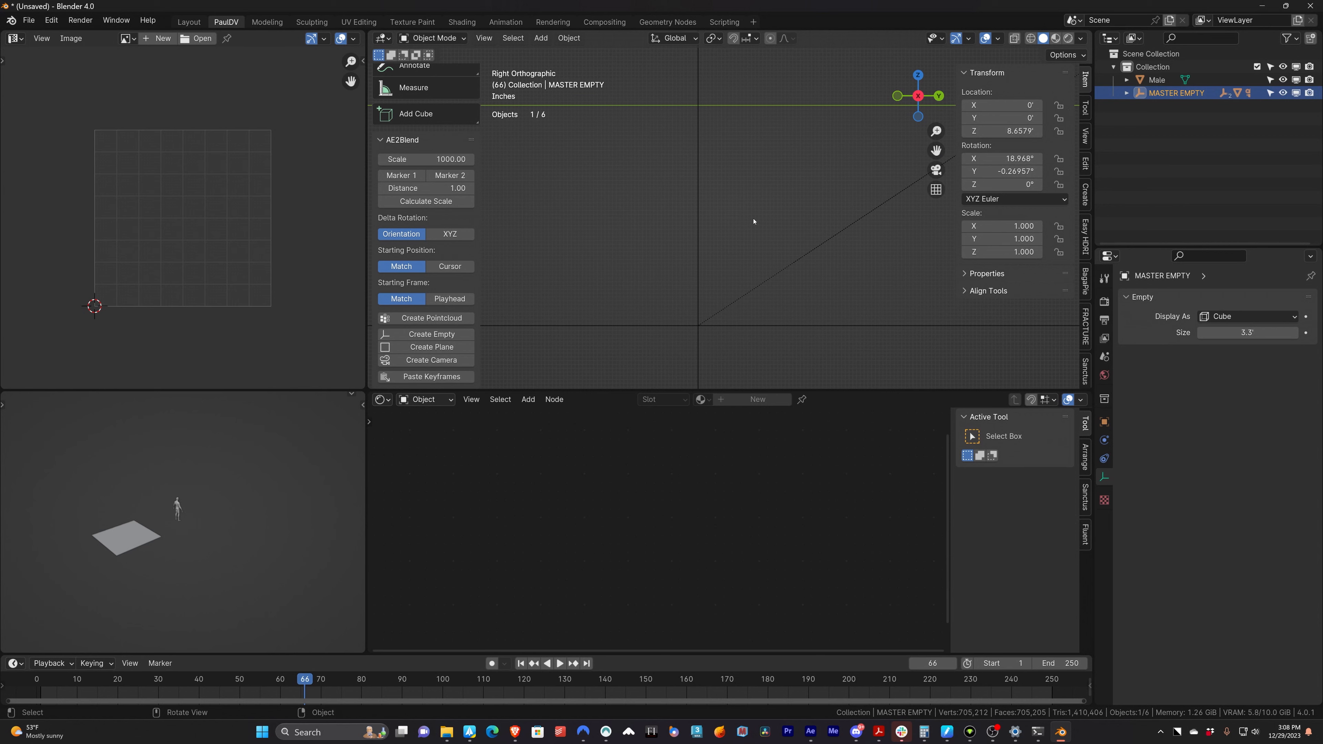
key(g)
key(z)
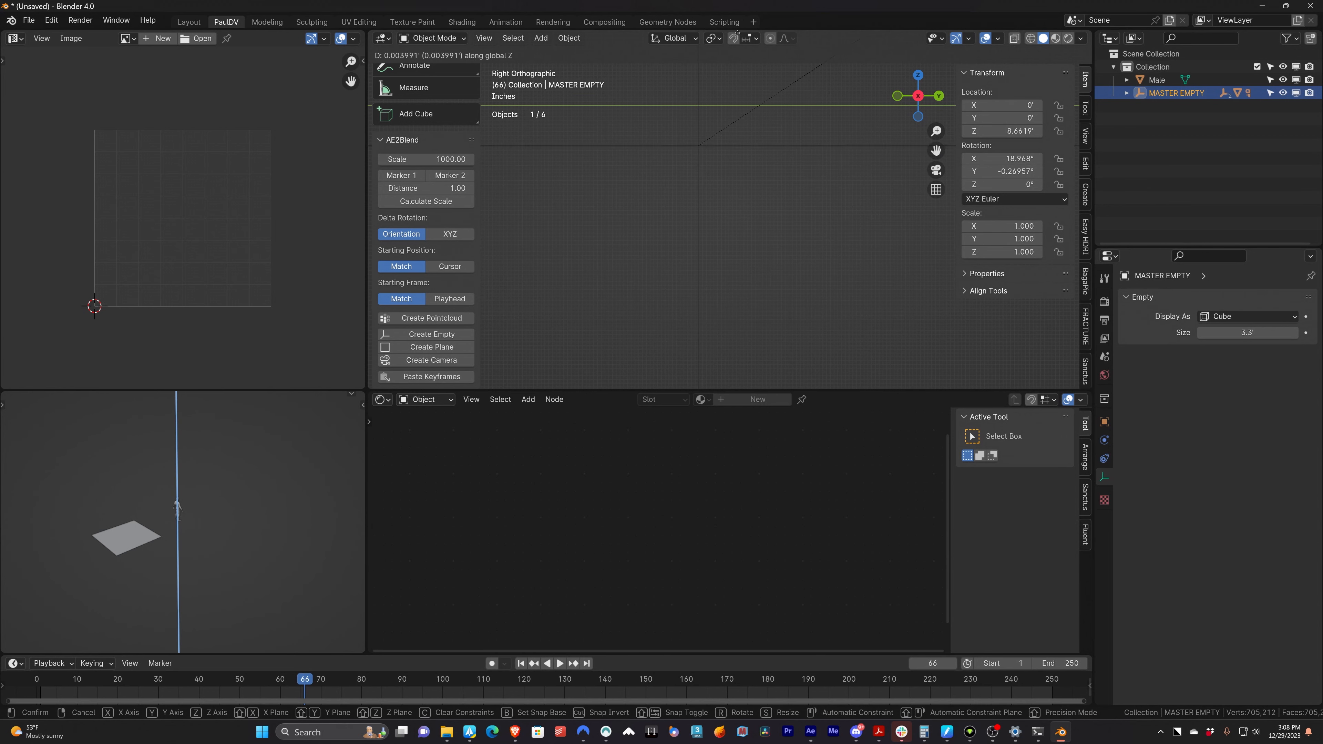
click(736, 356)
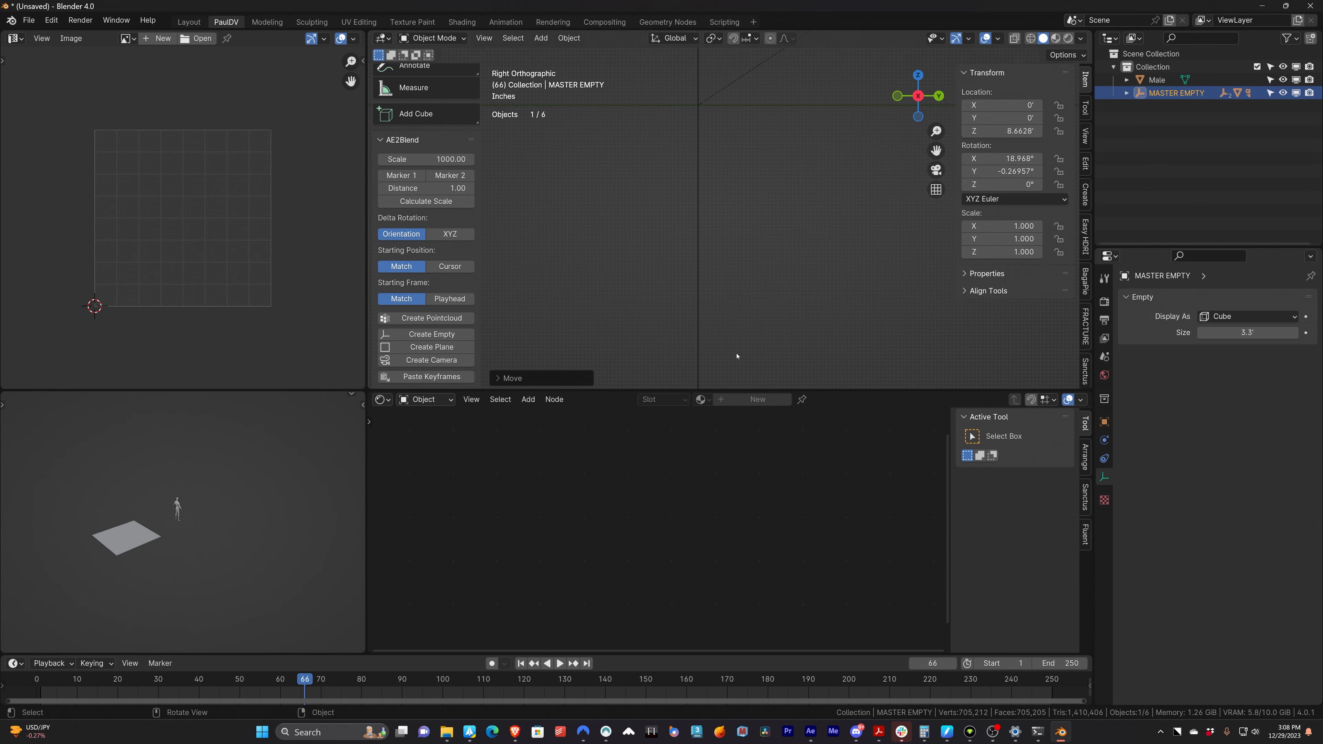
- Fine-tune MASTER EMPTY's height along the global Z axis to about 8.6628 ft in a closer right view
shift+middle_drag(677, 141, 726, 302)
scroll(742, 312, up, 7)
shift+middle_drag(755, 357, 641, 219)
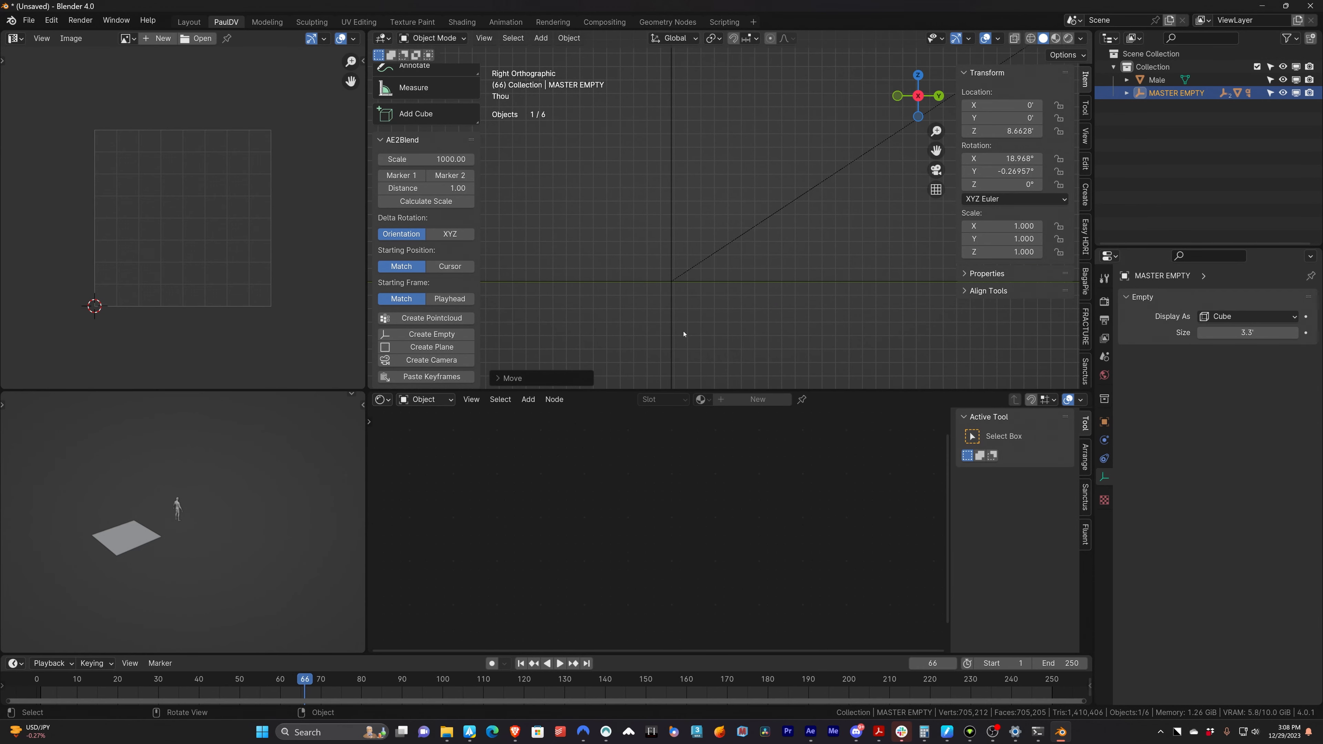
key(g)
key(z)
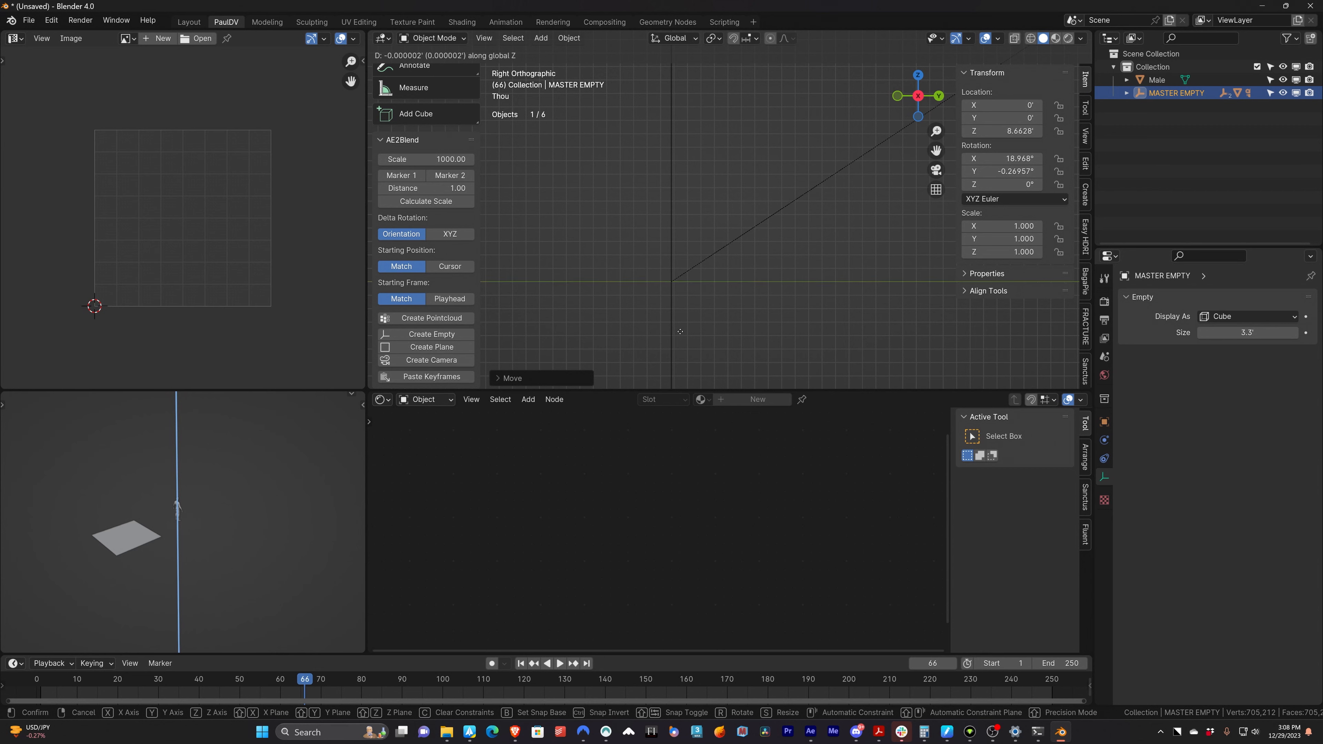
click(680, 332)
- Examine the plane's alignment with the floor line up close in right and front views
scroll(715, 318, down, 9)
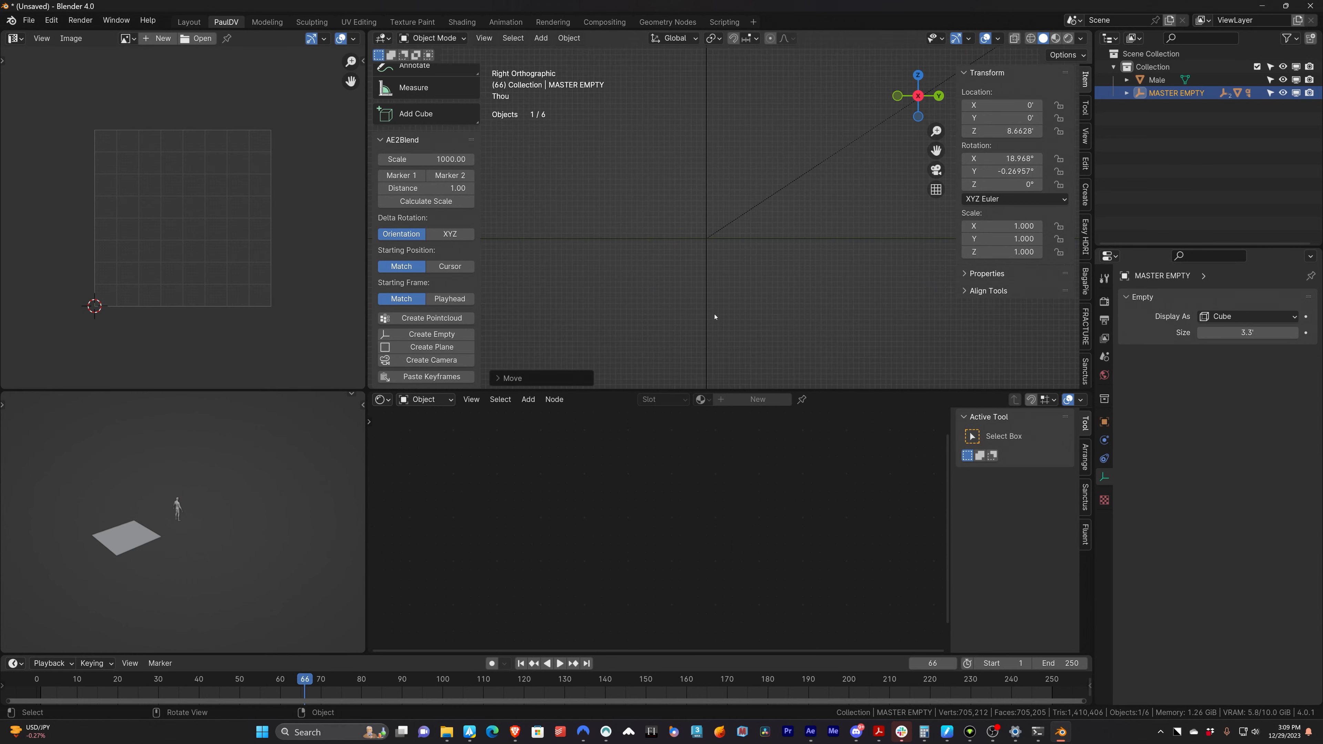
scroll(715, 318, up, 9)
scroll(719, 322, down, 3)
key(KP_1)
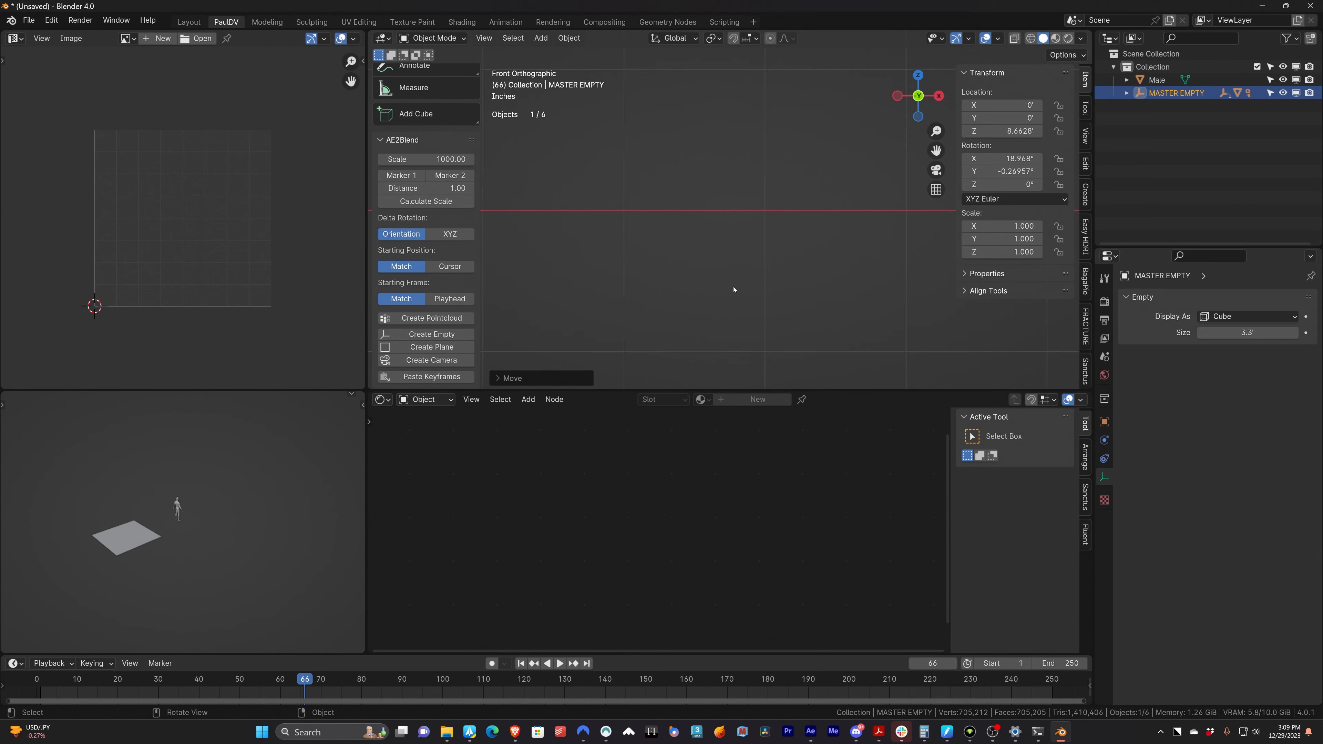
scroll(771, 272, down, 6)
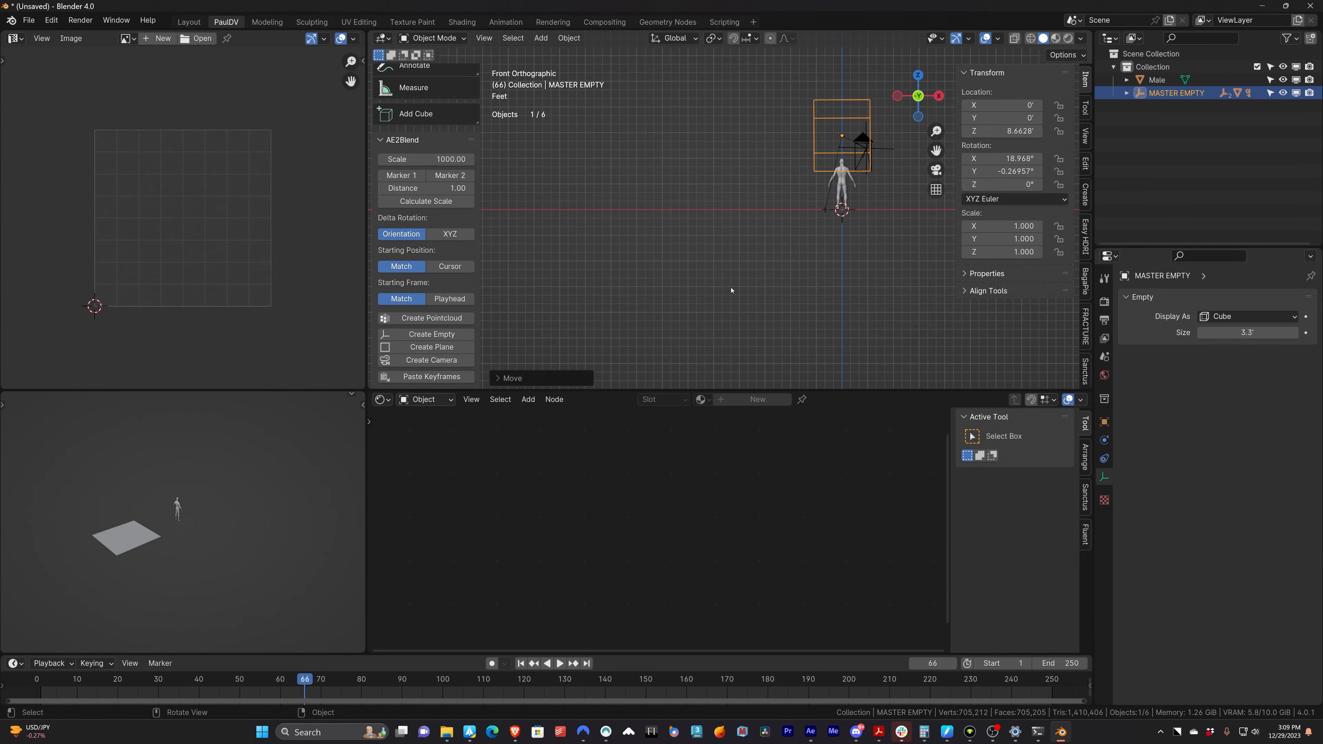
scroll(628, 300, up, 7)
shift+middle_drag(795, 260, 941, 217)
scroll(787, 351, up, 5)
shift+middle_drag(787, 351, 768, 204)
scroll(775, 302, up, 6)
shift+middle_drag(782, 358, 730, 233)
scroll(788, 276, up, 6)
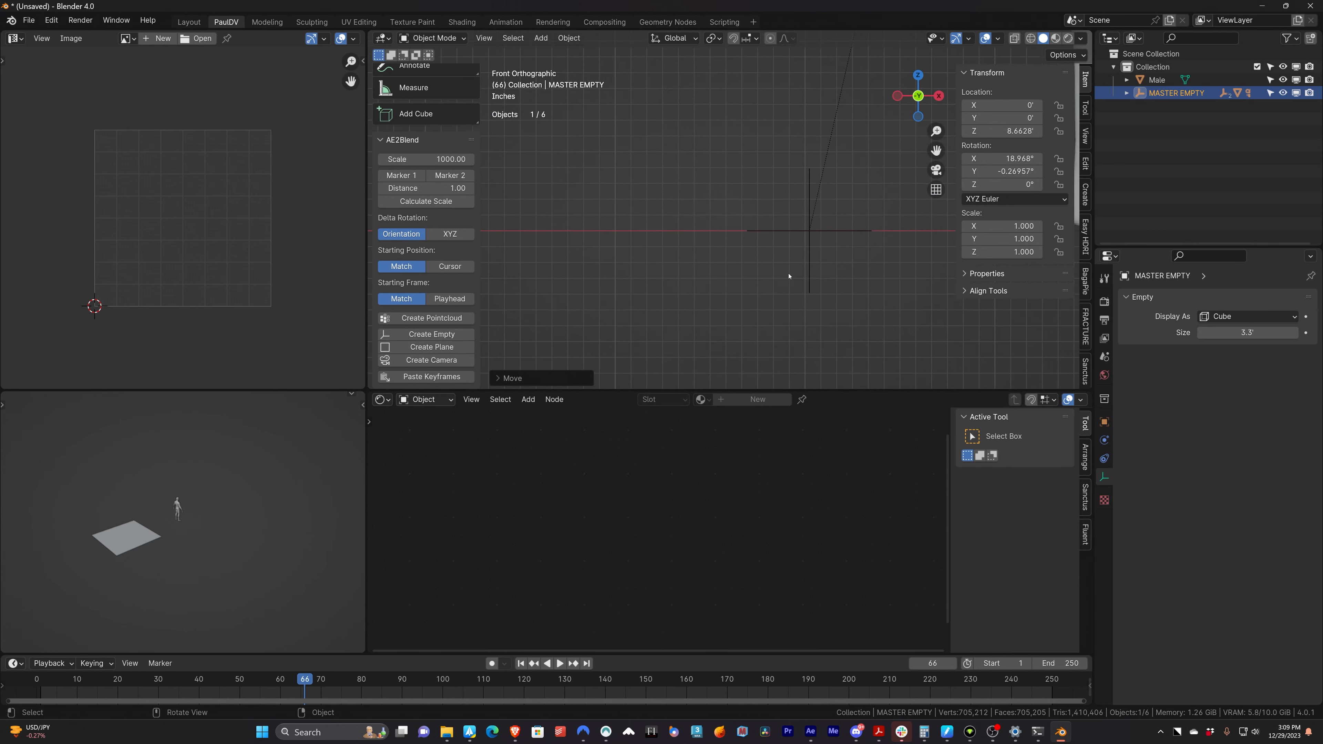
shift+middle_drag(806, 367, 742, 286)
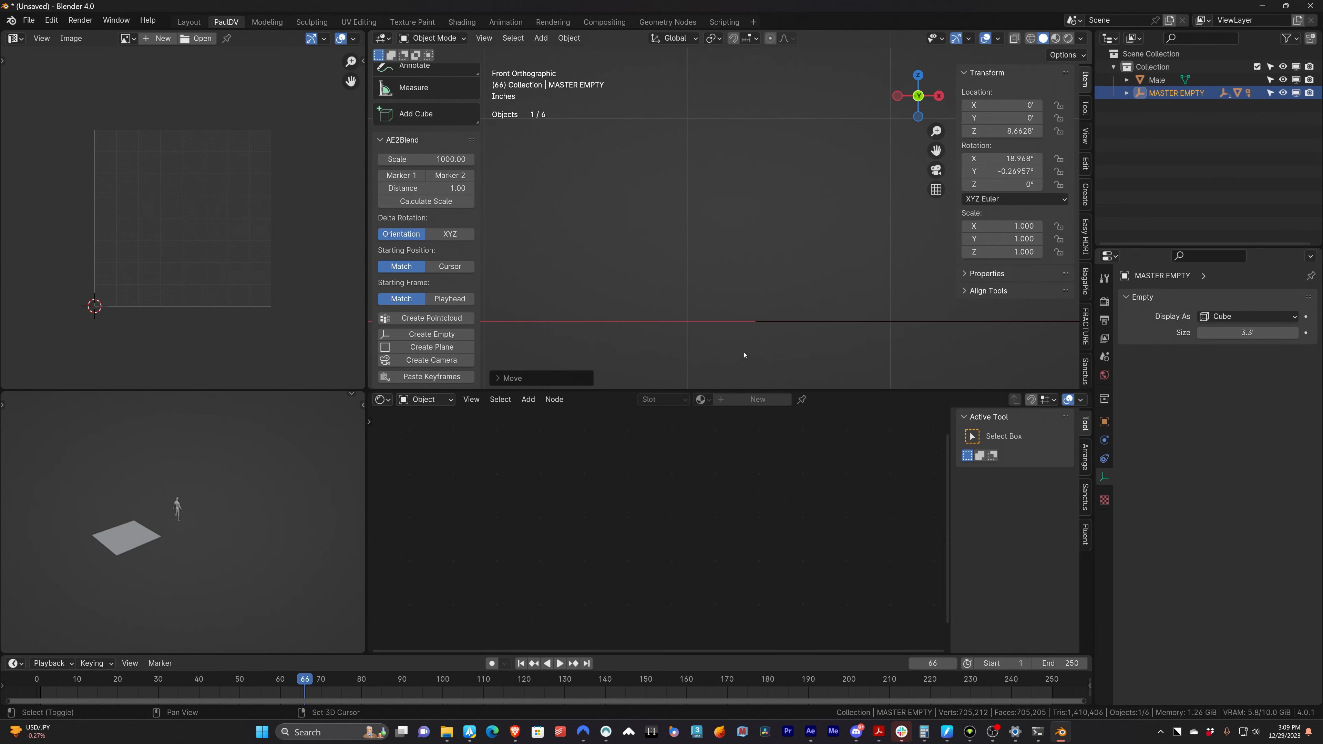
shift+middle_drag(744, 355, 735, 216)
scroll(708, 289, up, 2)
scroll(670, 328, up, 3)
scroll(677, 292, up, 5)
scroll(677, 297, up, 1)
shift+middle_drag(675, 362, 730, 207)
scroll(731, 268, up, 3)
scroll(731, 271, up, 2)
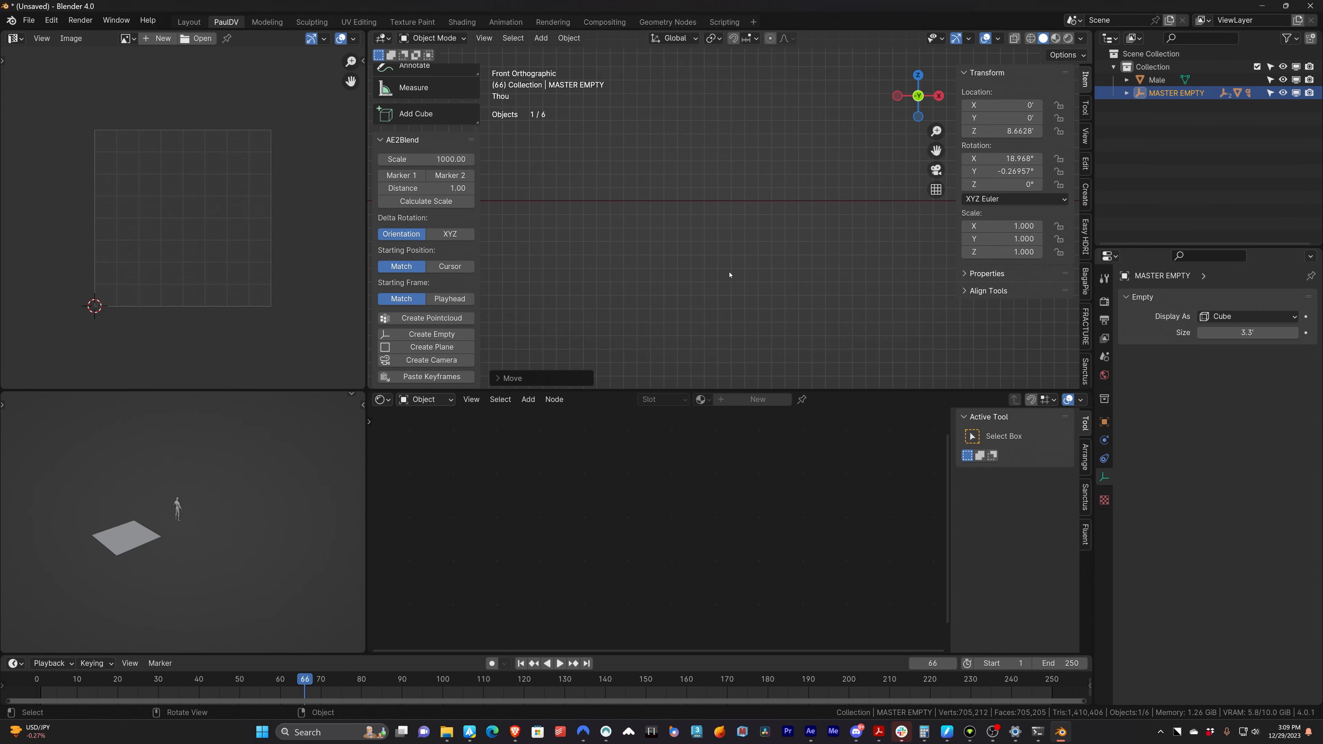
scroll(722, 266, down, 10)
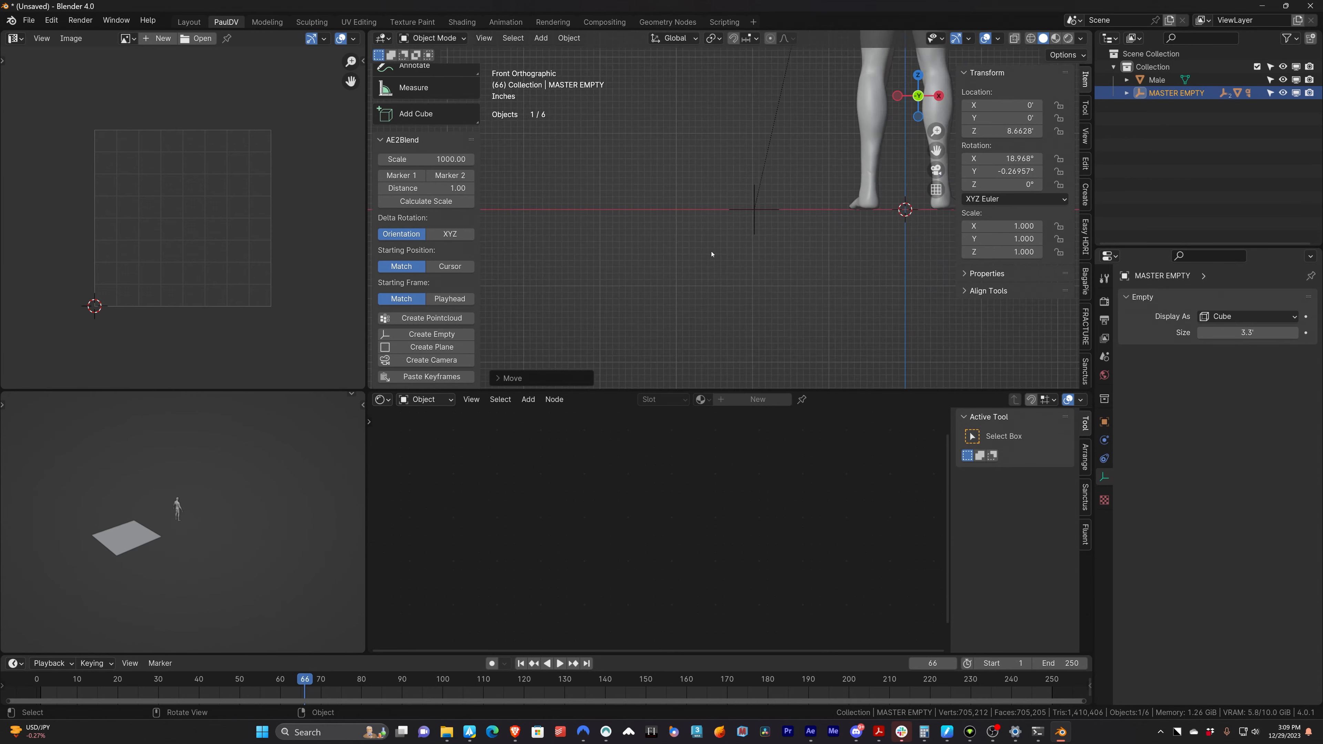
- Move MASTER EMPTY with Z locked to about X 1.927 ft, Y 13.212 ft, placing the ground plane under the Male figure, and deselect it
shift+middle_drag(788, 250, 755, 356)
middle_drag(863, 239, 741, 235)
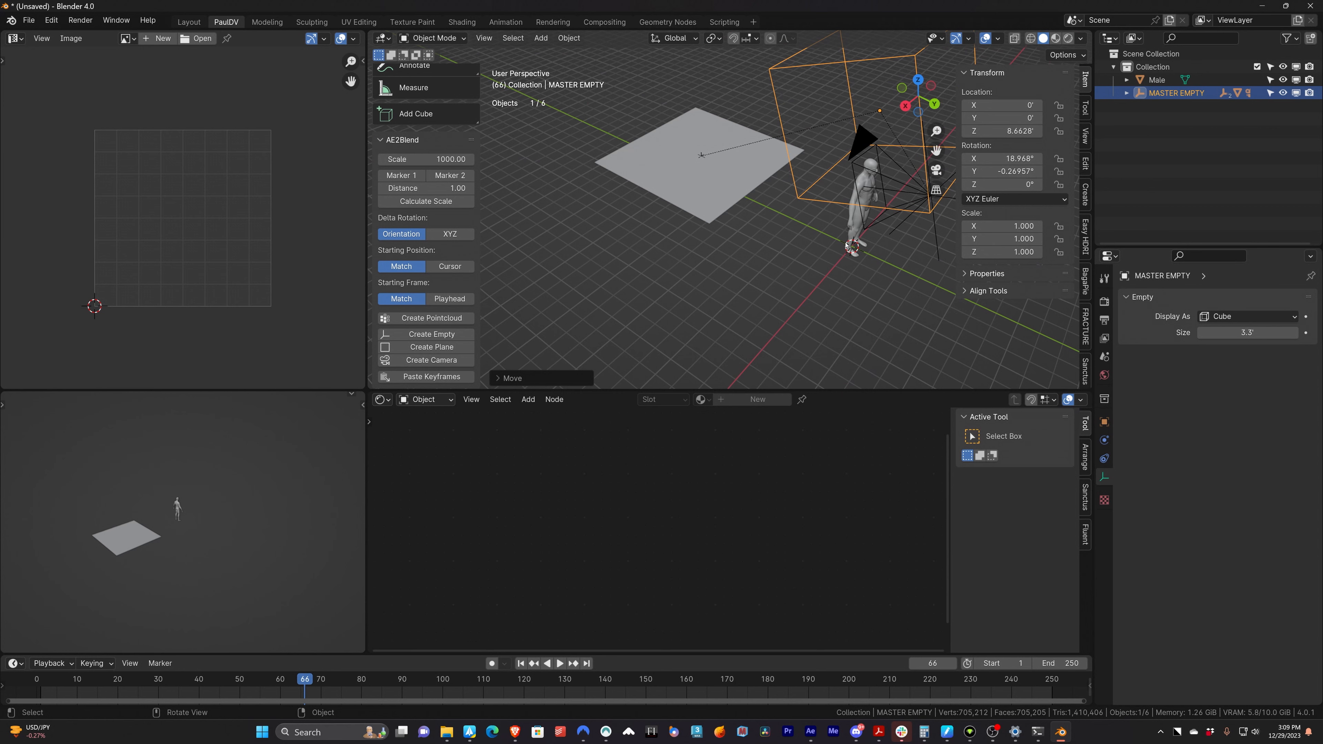
key(g)
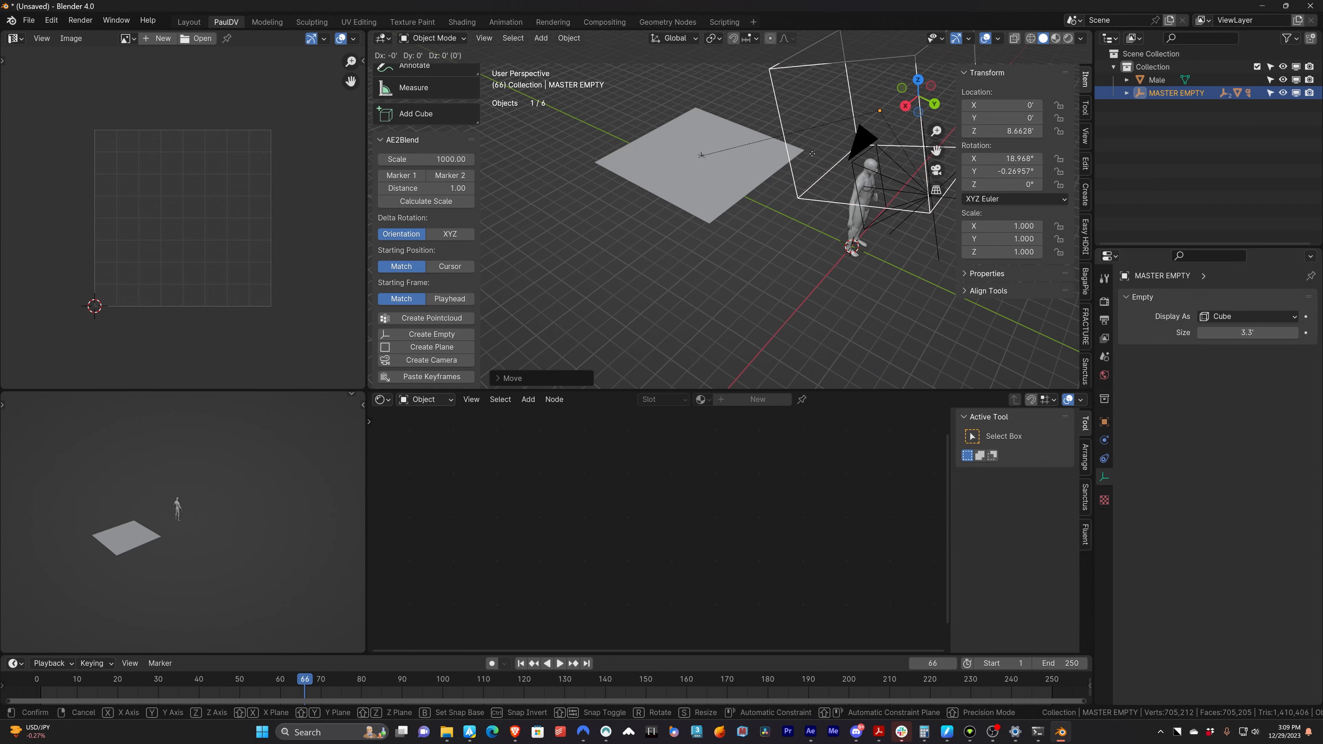
key(shift+z)
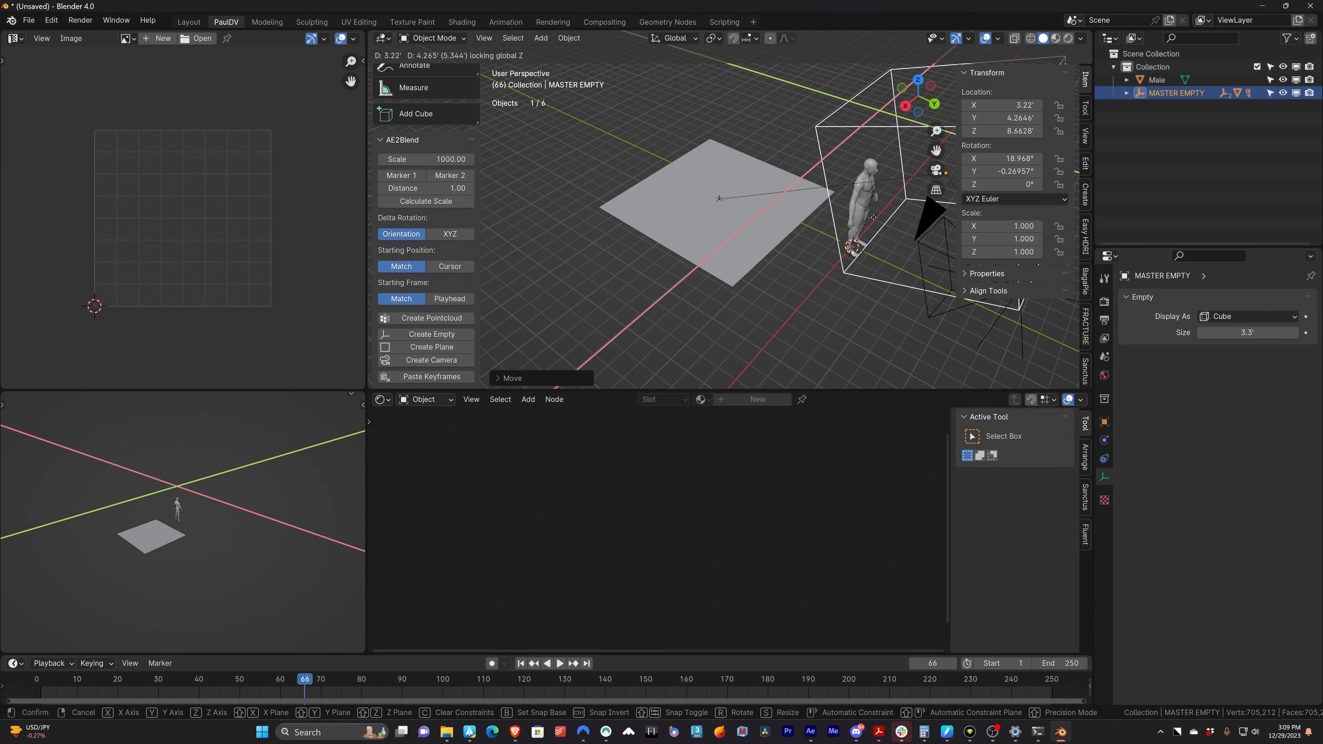
click(446, 297)
scroll(288, 275, down, 3)
click(606, 282)
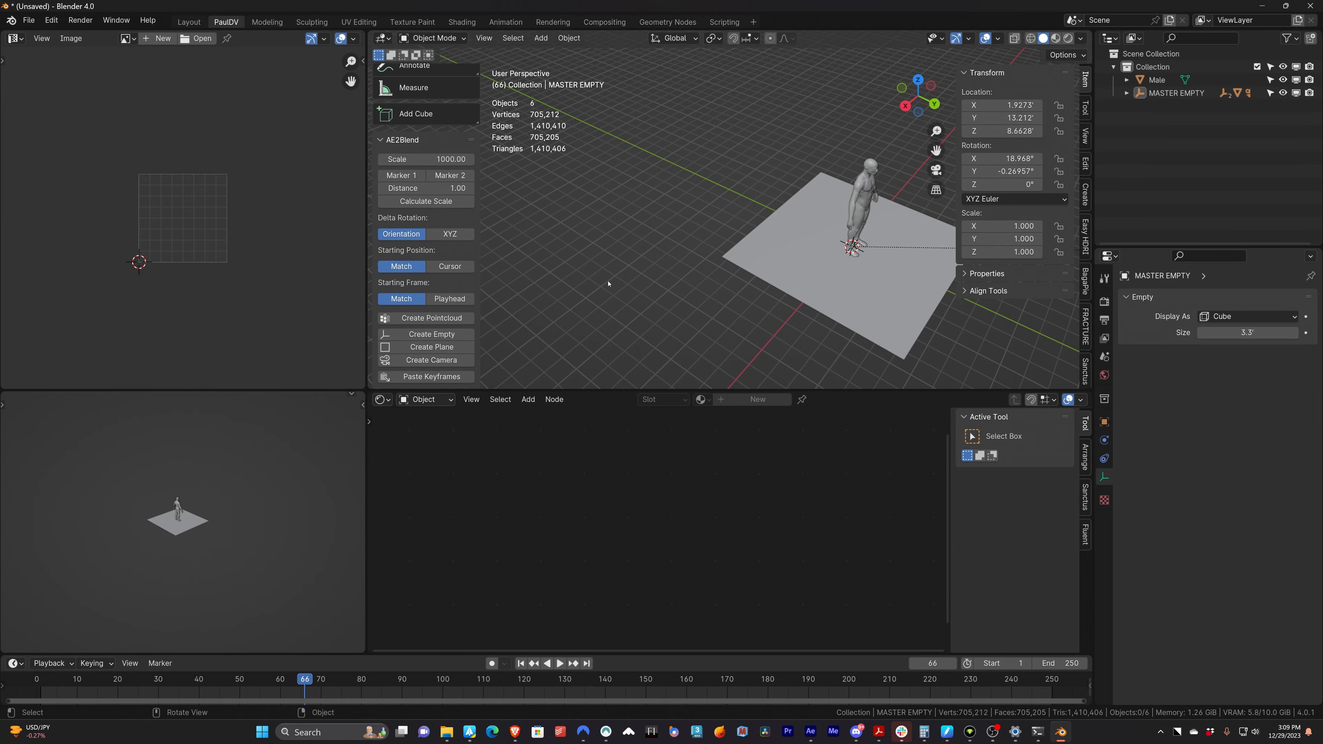
- In front view, select MASTER EMPTY and move it along global X to about 1.977 ft, aligning the plane's origin with the 3D cursor
key(KP_1)
scroll(613, 314, up, 7)
shift+middle_drag(581, 343, 982, 49)
scroll(535, 348, up, 3)
shift+middle_drag(534, 348, 982, 95)
shift+middle_drag(885, 173, 734, 191)
scroll(576, 322, up, 3)
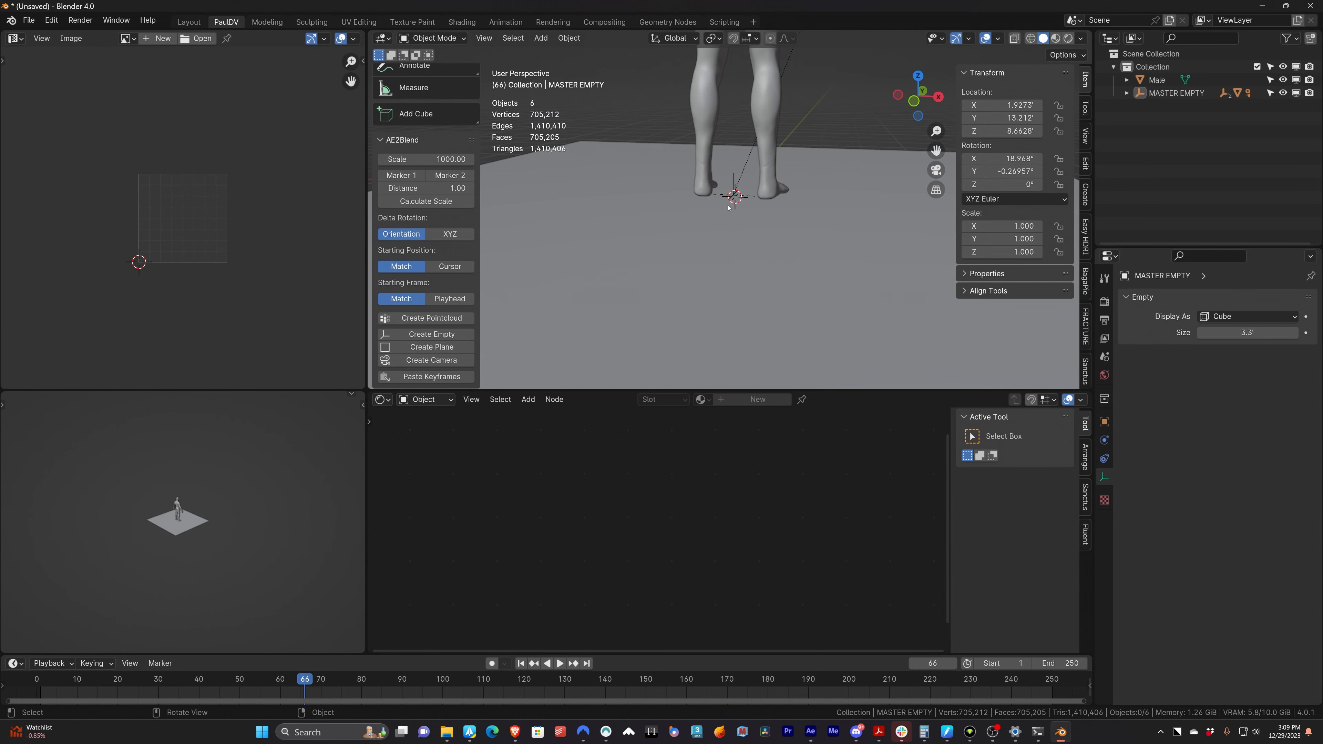
key(KP_1)
scroll(750, 208, up, 7)
shift+middle_drag(718, 182, 634, 276)
scroll(649, 263, up, 4)
scroll(653, 260, up, 3)
shift+middle_drag(633, 202, 730, 259)
scroll(730, 259, up, 6)
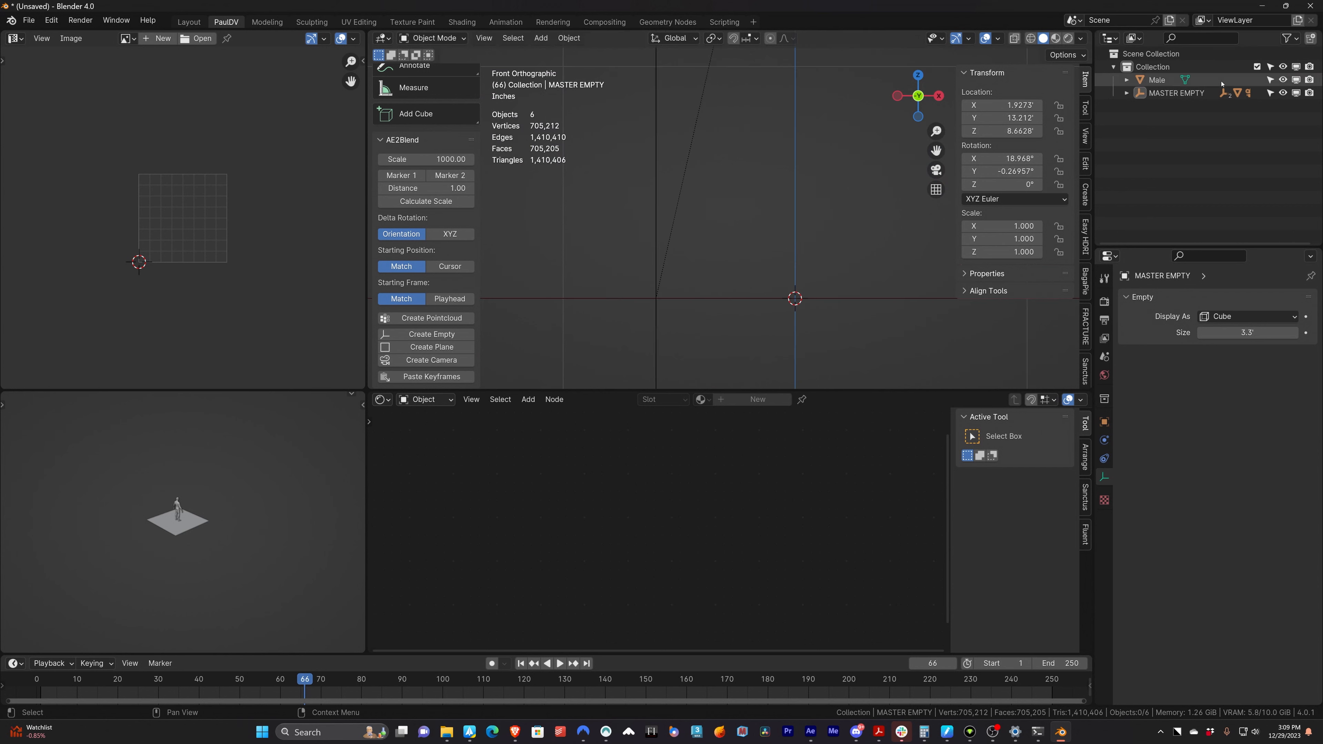
click(1181, 98)
key(g)
key(x)
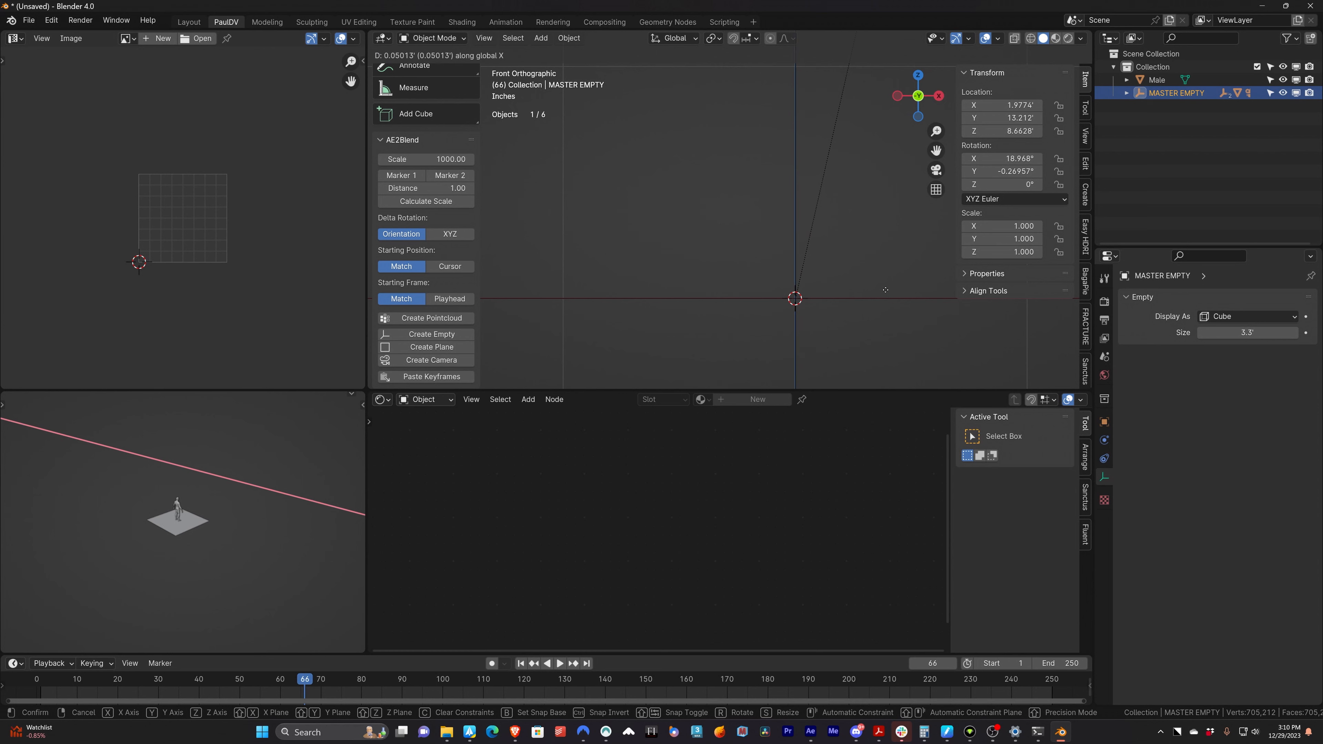
click(885, 291)
- Fine-tune MASTER EMPTY along the global X axis to about 1.9773 ft in a closer front view
shift+middle_drag(815, 309, 717, 191)
scroll(717, 257, up, 6)
shift+middle_drag(639, 148, 747, 196)
scroll(704, 287, up, 7)
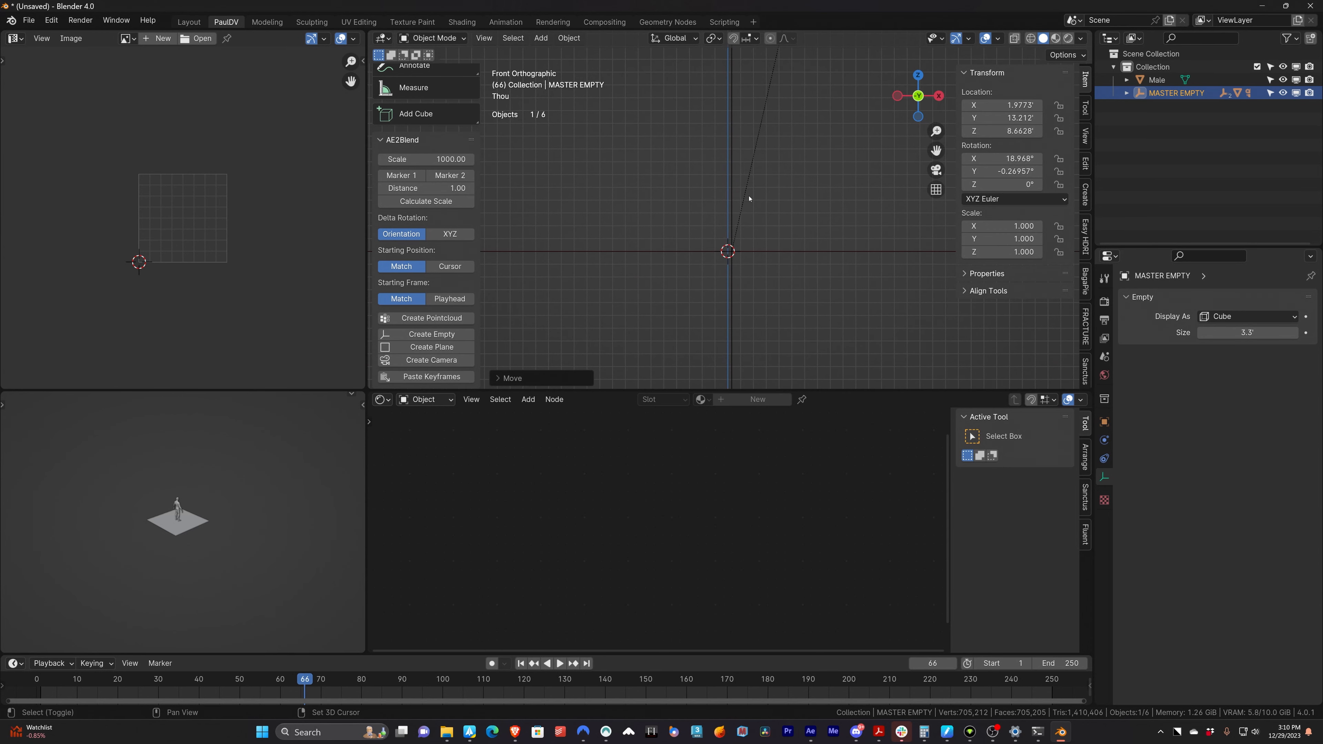
key(g)
key(x)
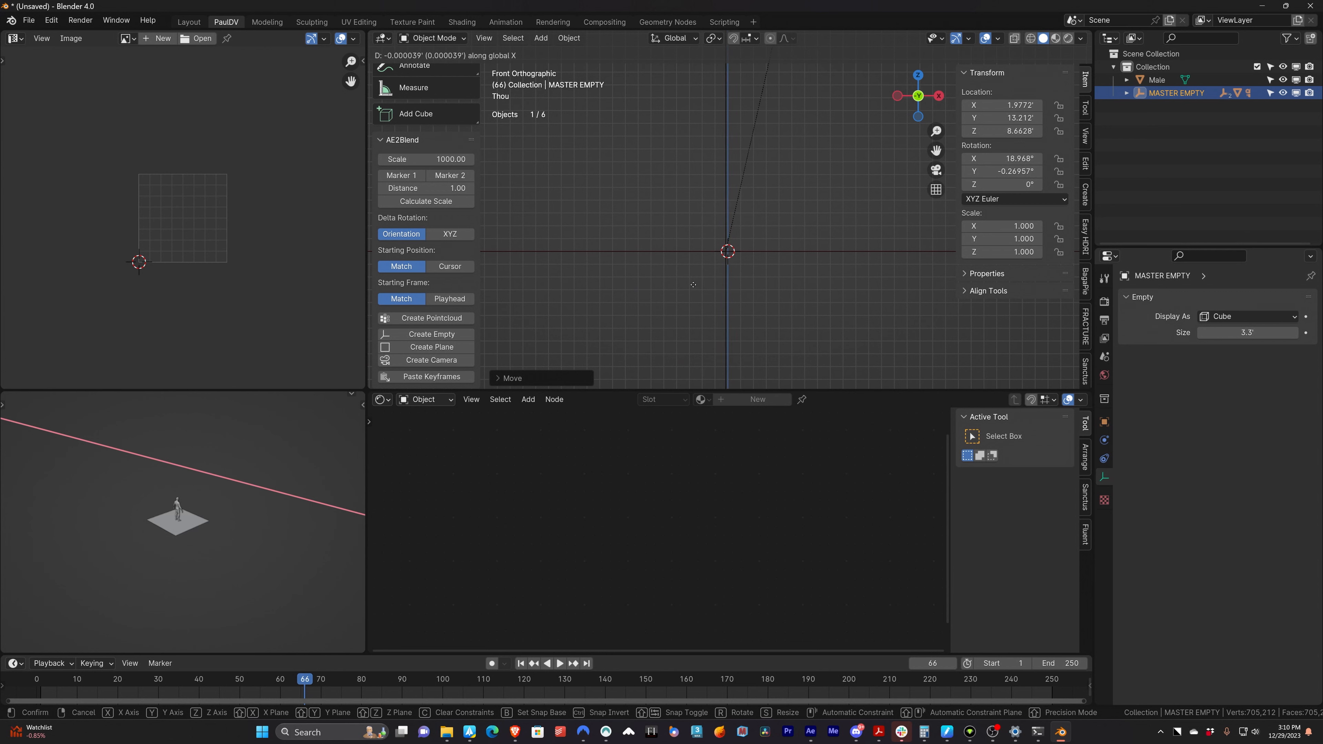
shift+click(714, 288)
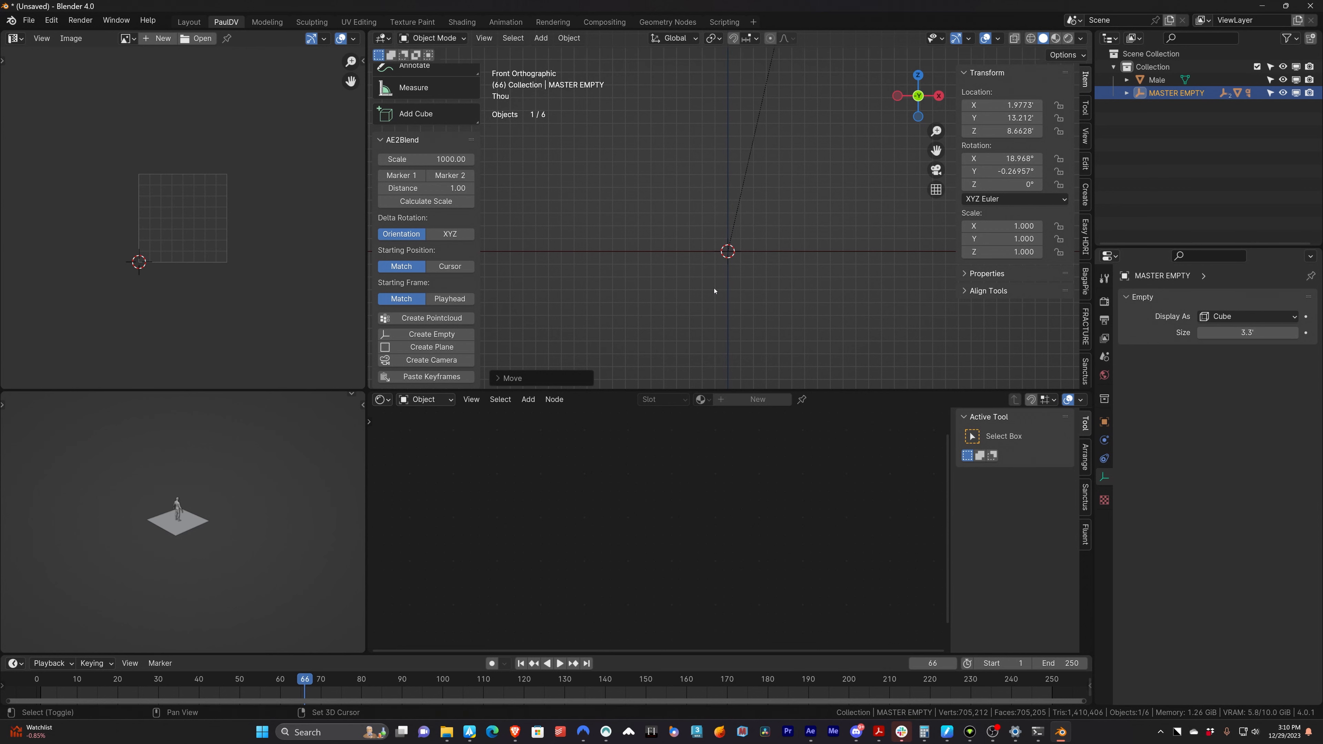
- In right view, move MASTER EMPTY along the global Y axis to about 13.104 ft, aligning the plane's origin with the 3D cursor
scroll(772, 255, down, 2)
key(KP_3)
scroll(702, 250, up, 4)
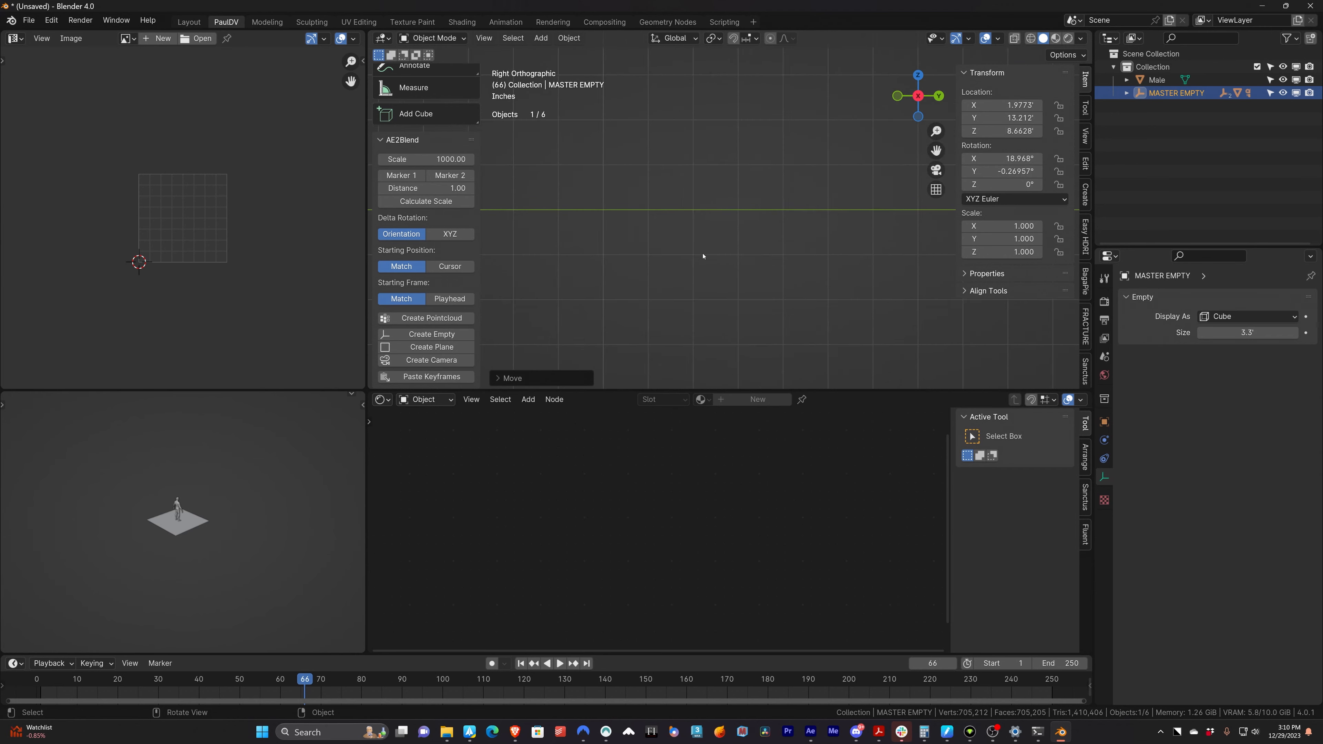
scroll(698, 255, down, 15)
shift+middle_drag(657, 270, 889, 186)
scroll(652, 292, up, 7)
scroll(651, 293, up, 2)
scroll(730, 216, up, 8)
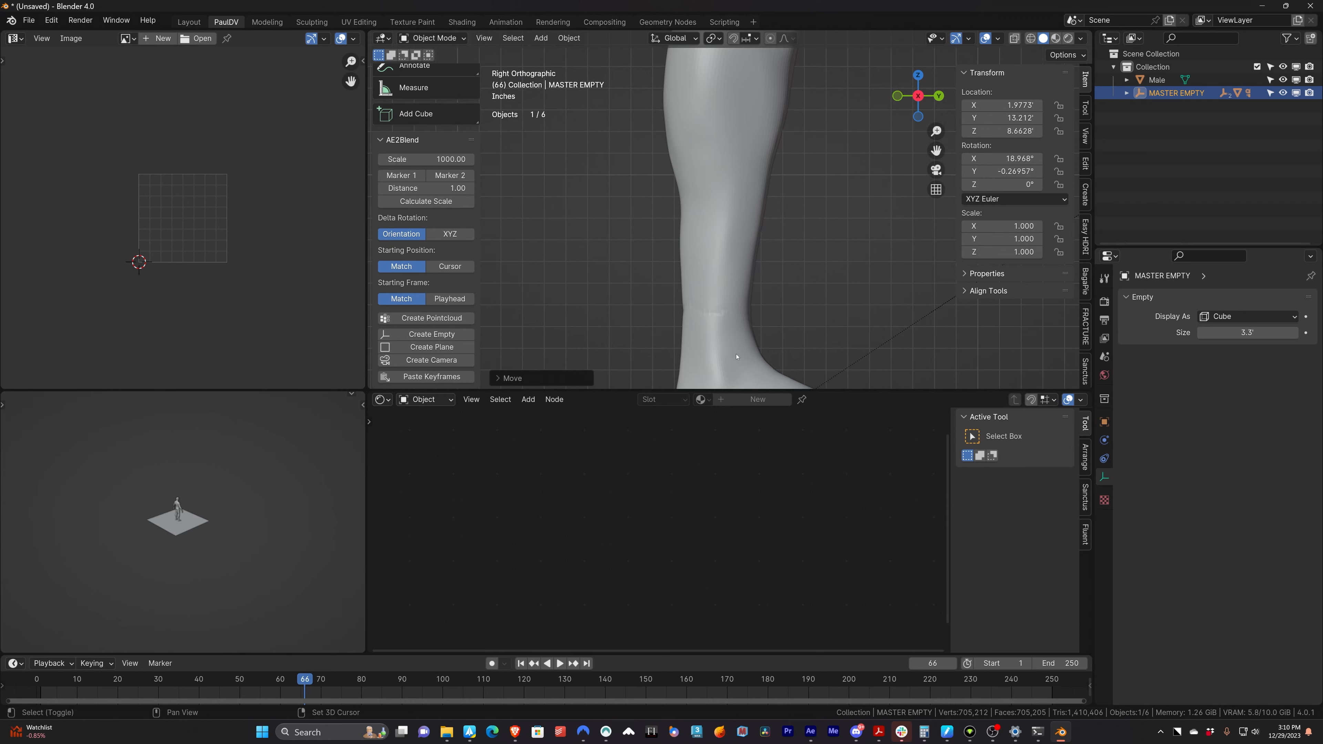
shift+middle_drag(750, 383, 759, 266)
scroll(731, 210, up, 7)
shift+middle_drag(686, 340, 741, 181)
scroll(767, 232, up, 2)
scroll(766, 233, down, 2)
scroll(767, 233, down, 3)
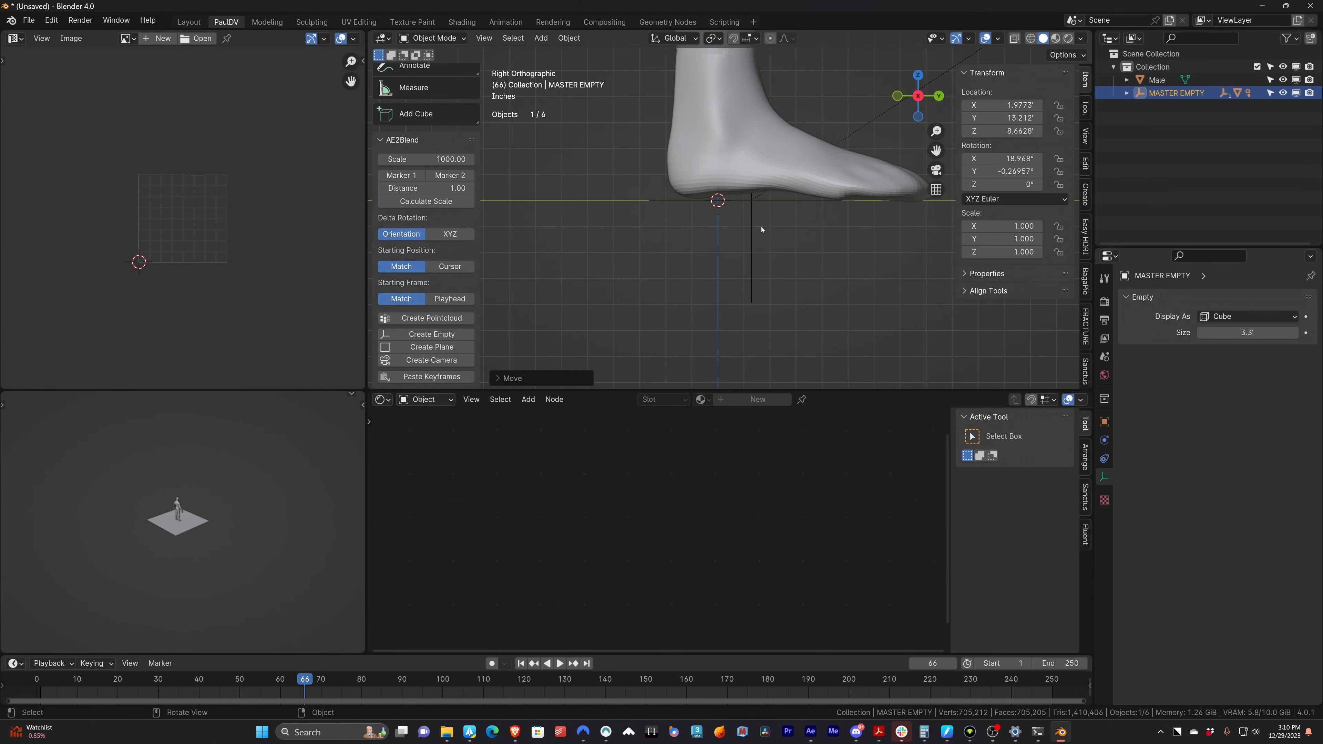
click(1189, 95)
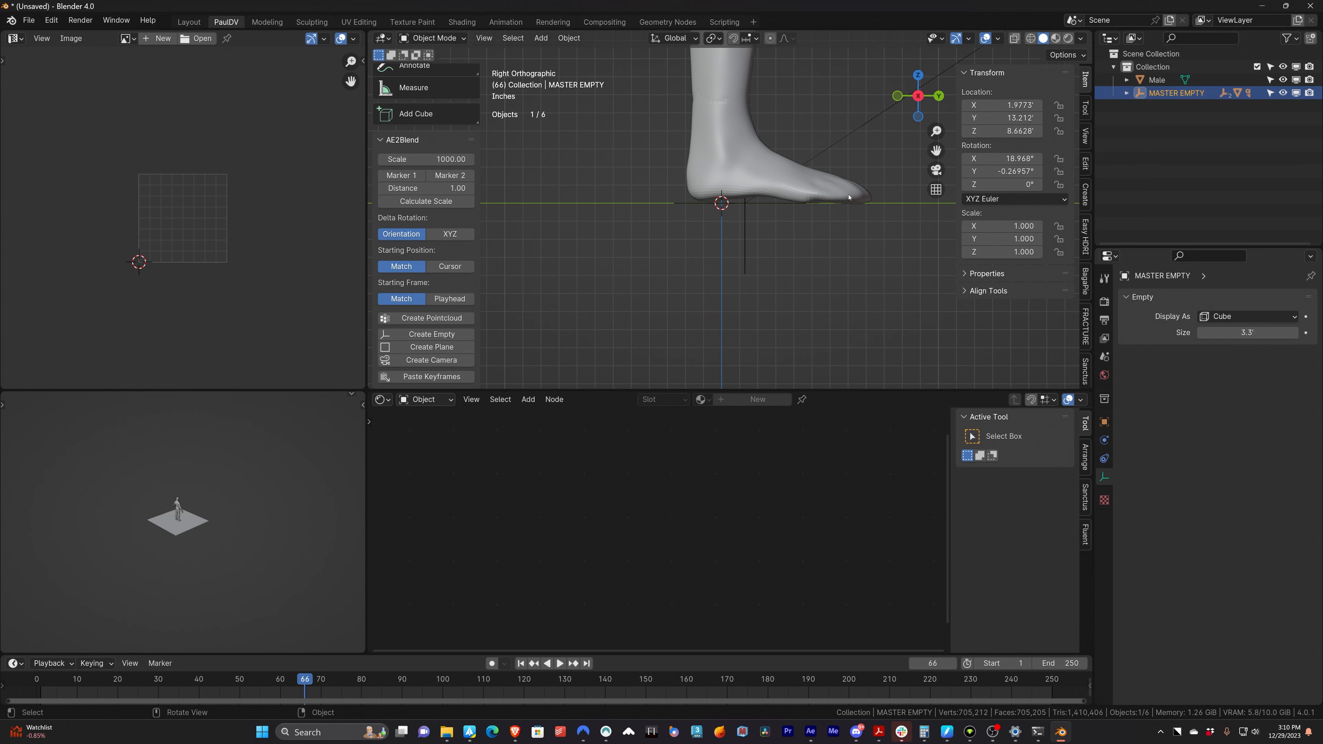
key(g)
key(y)
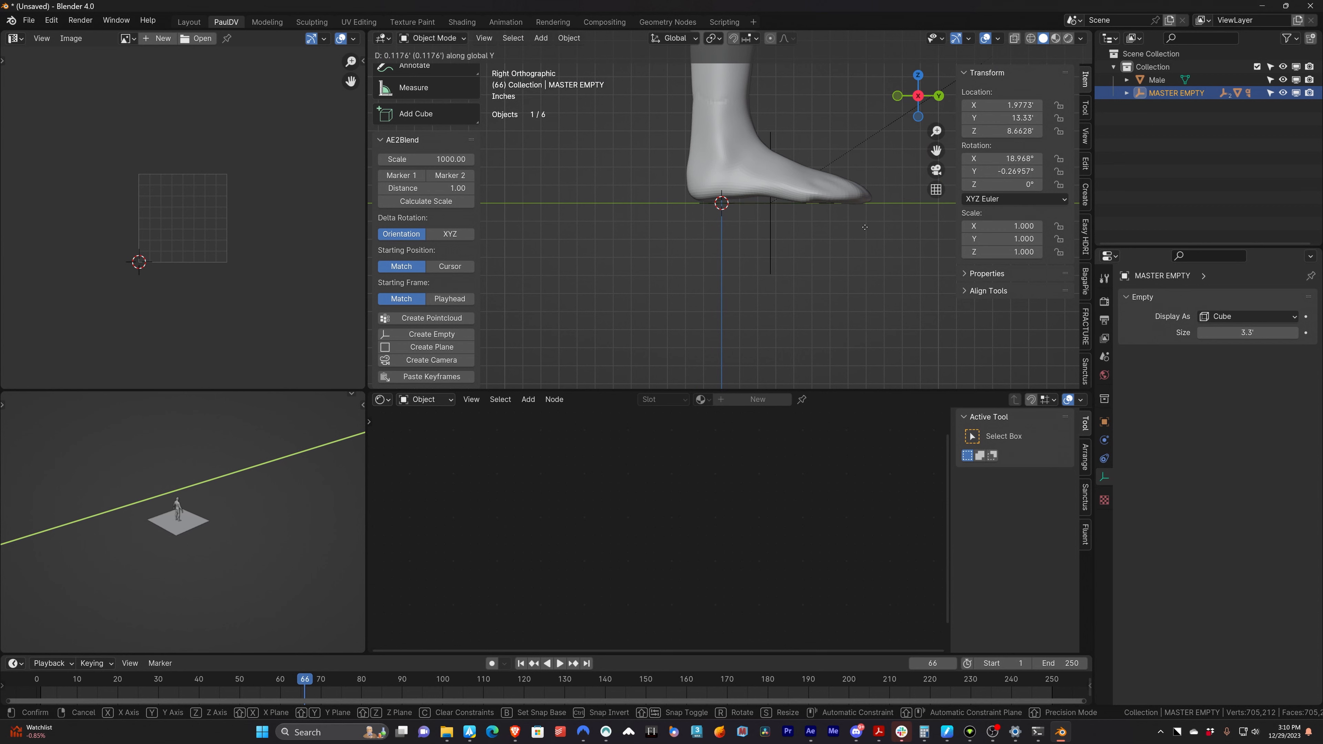
click(820, 231)
- Fine-tune MASTER EMPTY along the global Y axis by about 0.00056 ft at high magnification in right view
scroll(802, 229, up, 6)
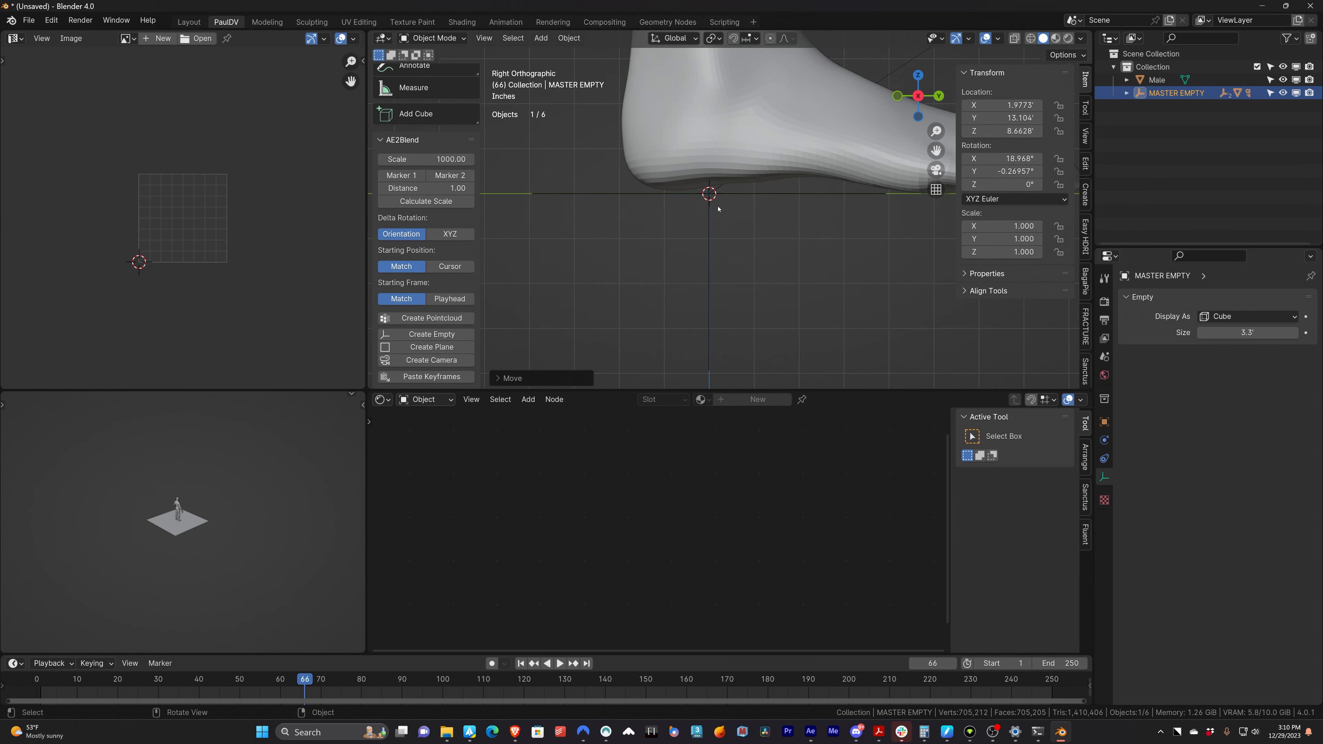
scroll(762, 287, up, 5)
mouse_move(730, 250)
shift+middle_down()
mouse_move(781, 317)
mouse_move(745, 248)
shift+middle_up()
scroll(739, 263, up, 6)
scroll(737, 261, up, 4)
shift+middle_drag(719, 316, 780, 120)
shift+middle_drag(768, 289, 797, 97)
shift+middle_drag(748, 245, 734, 191)
scroll(731, 191, up, 10)
shift+middle_drag(676, 129, 723, 292)
shift+middle_drag(673, 68, 750, 258)
key(g)
key(y)
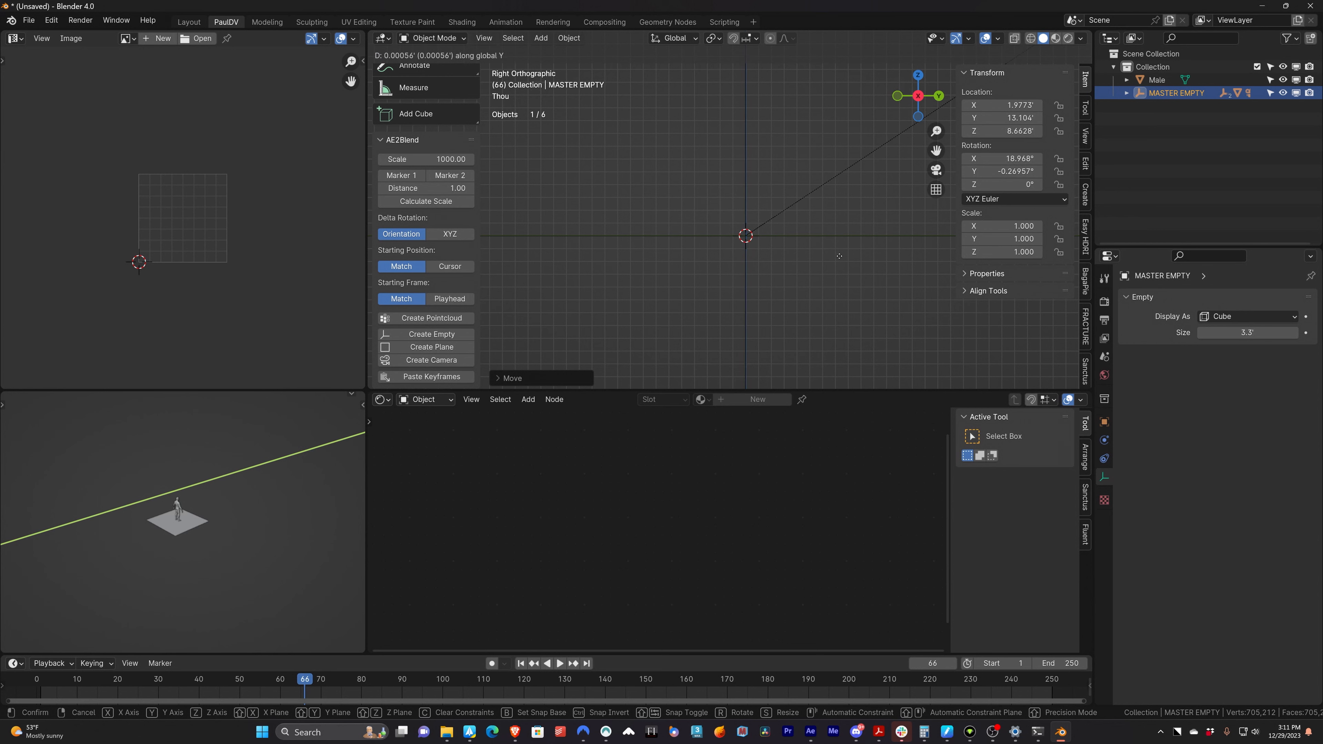
click(842, 258)
- Examine the placement of the ground plane, Male figure and tracked camera in a perspective view
scroll(811, 257, down, 10)
middle_drag(770, 233, 745, 298)
scroll(780, 227, down, 6)
scroll(781, 308, up, 4)
shift+middle_drag(831, 328, 884, 288)
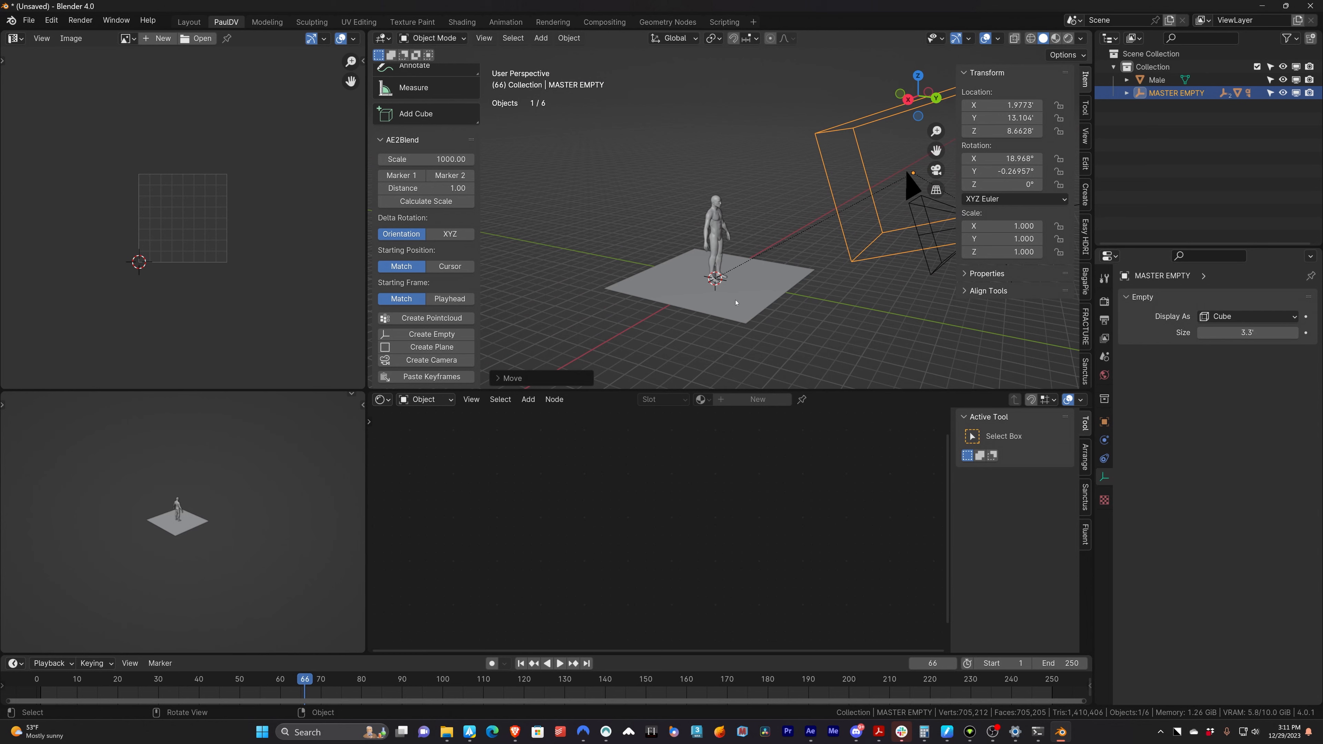
shift+middle_drag(773, 315, 682, 300)
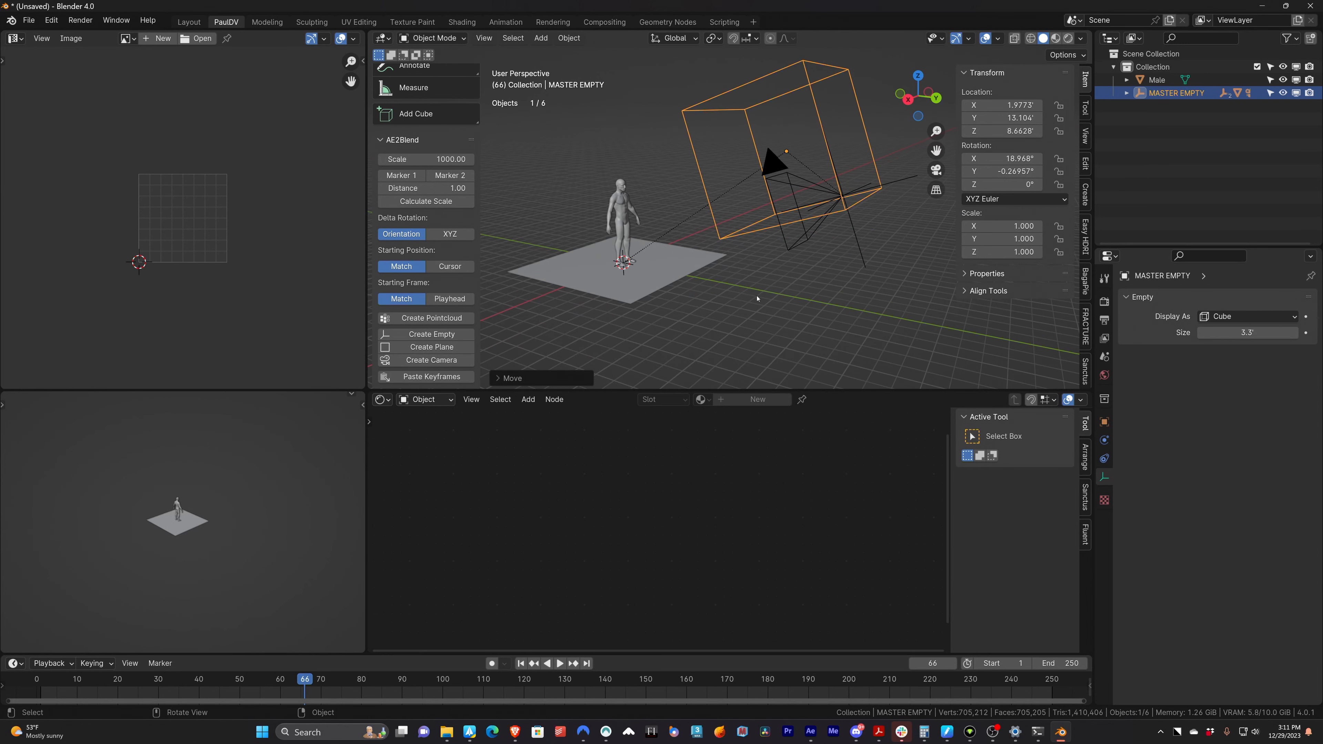
- Look through the tracked camera at frame 55 to check the figure and ground plane against the footage
key(KP_0)
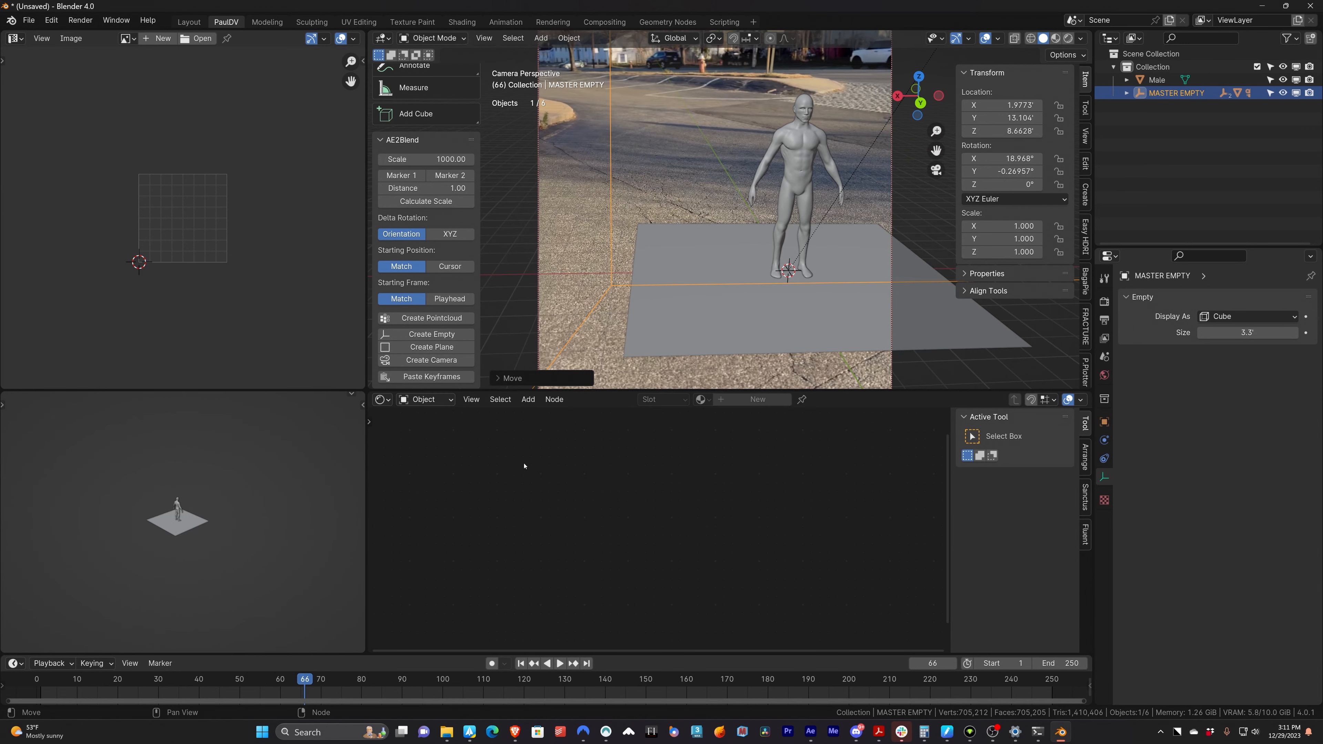
drag(311, 681, 261, 696)
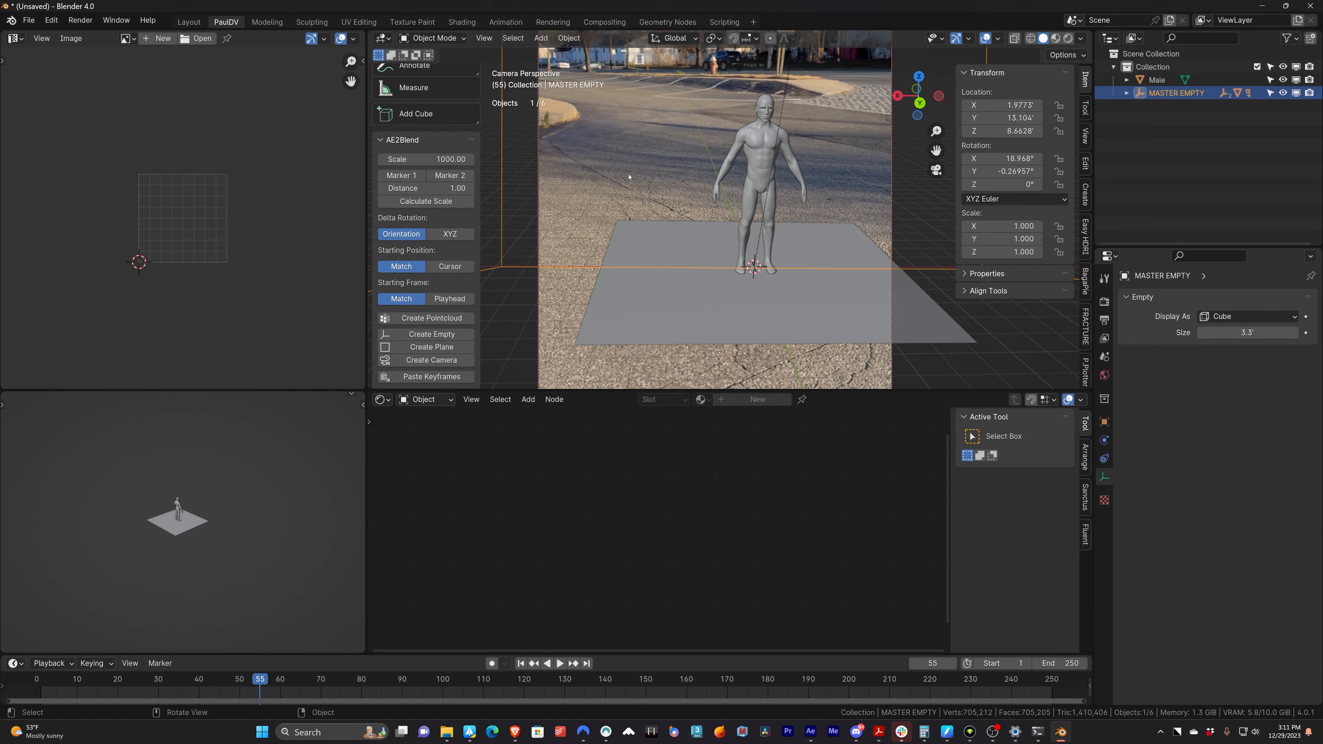
scroll(670, 233, down, 2)
mouse_move(709, 266)
shift+middle_down()
mouse_move(641, 290)
mouse_move(757, 224)
mouse_move(714, 241)
shift+middle_up()
scroll(641, 291, up, 4)
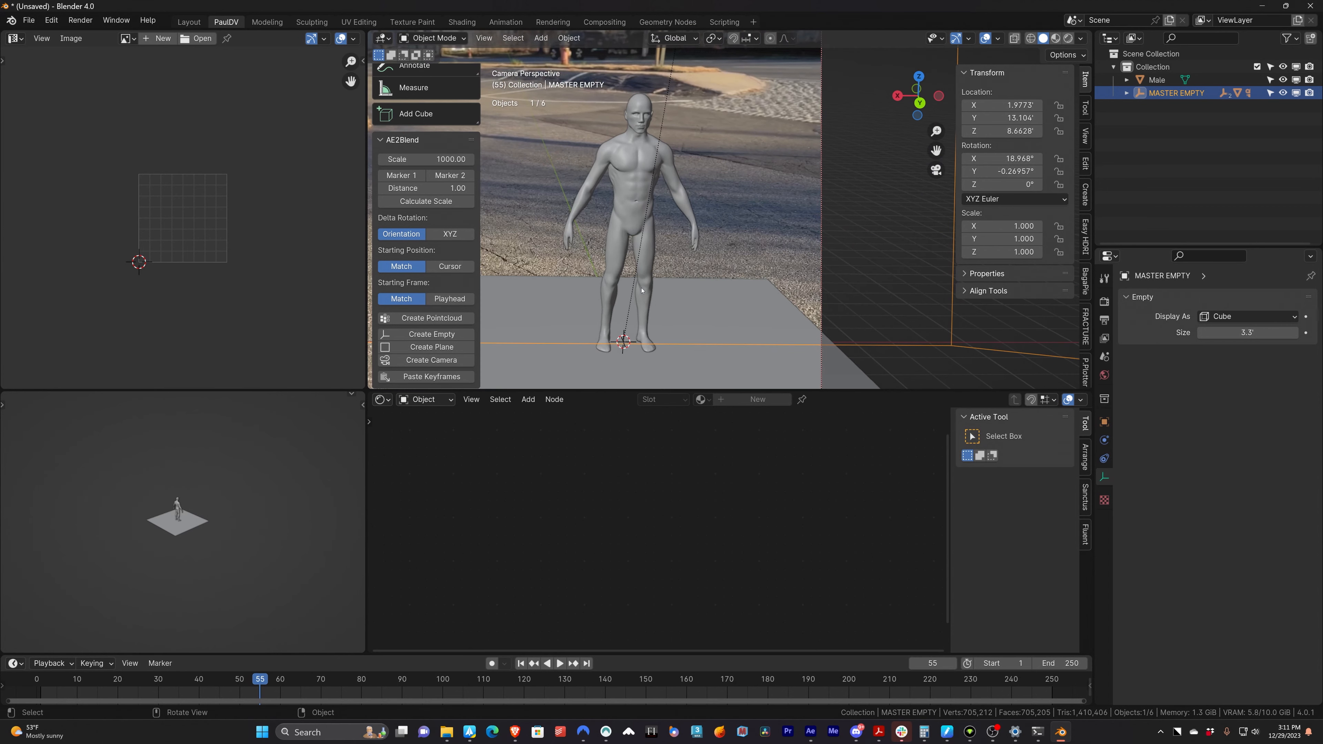
scroll(757, 224, down, 2)
scroll(713, 241, down, 1)
drag(207, 689, 183, 688)
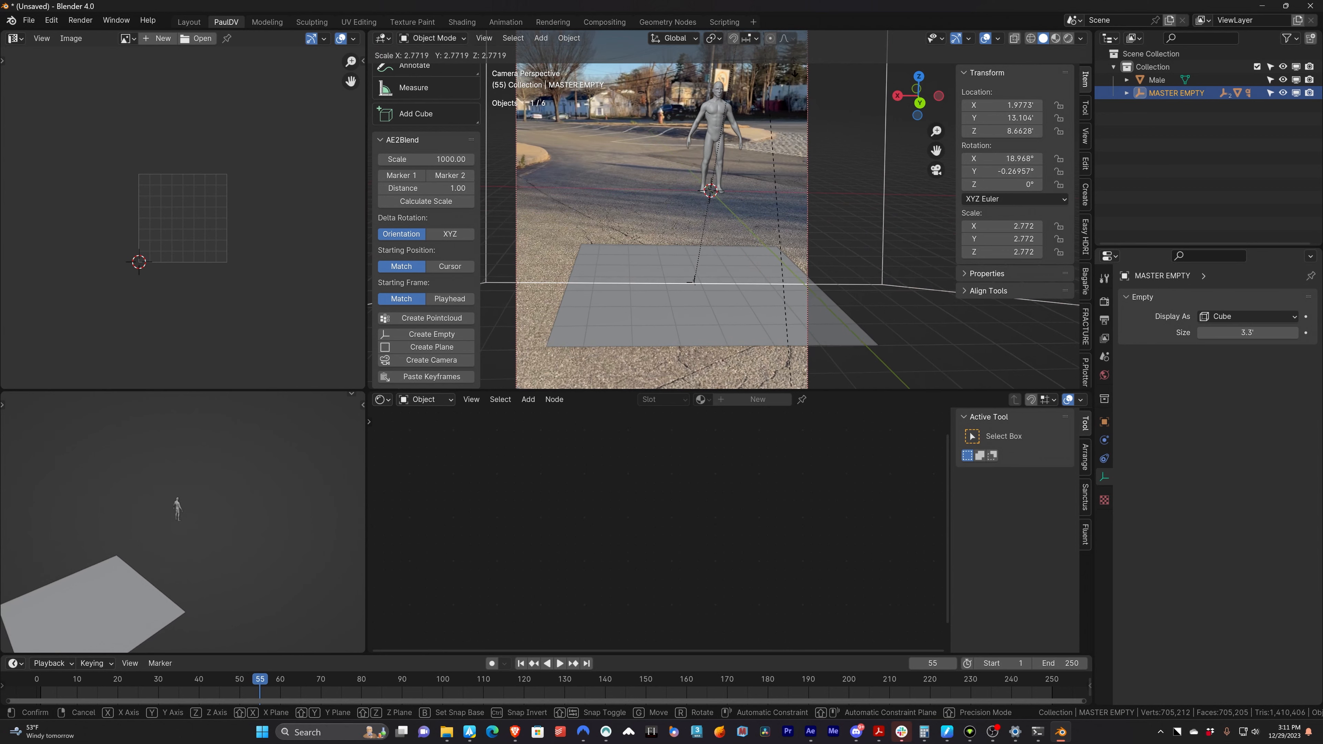
key(Escape)
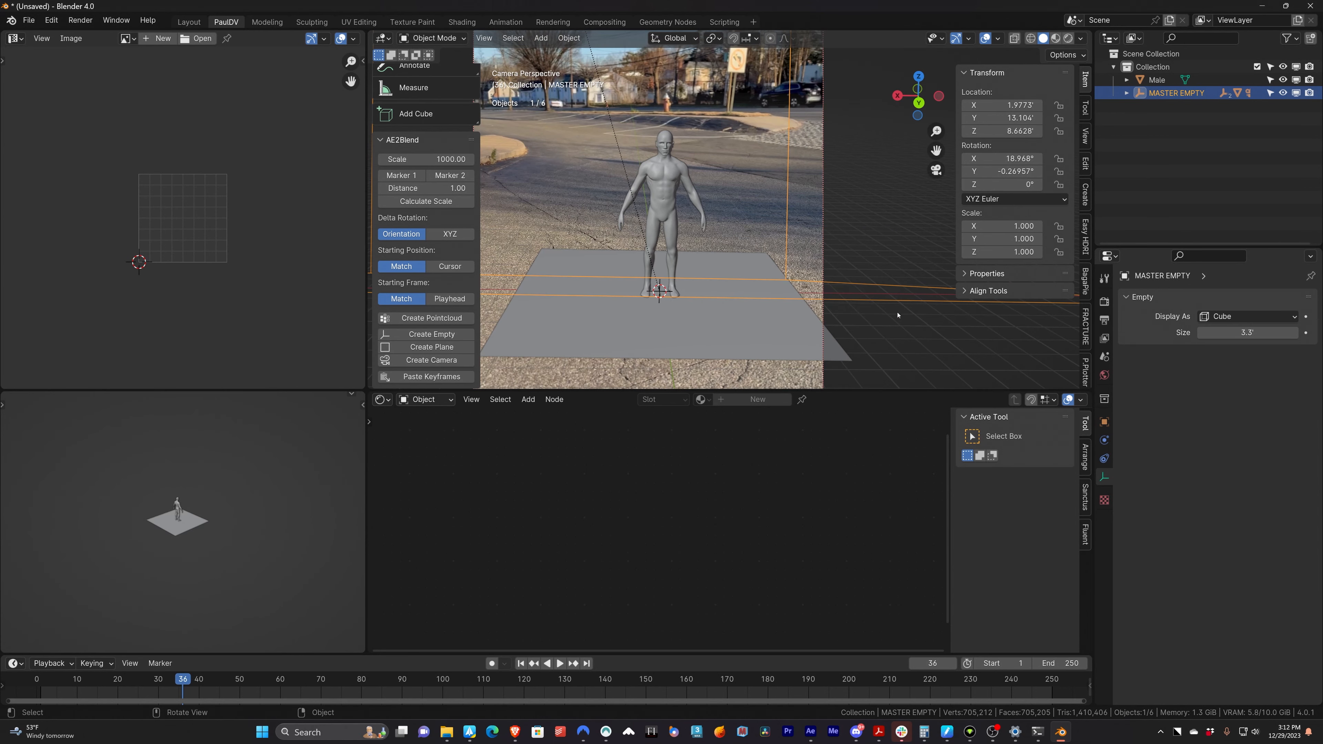
key(s)
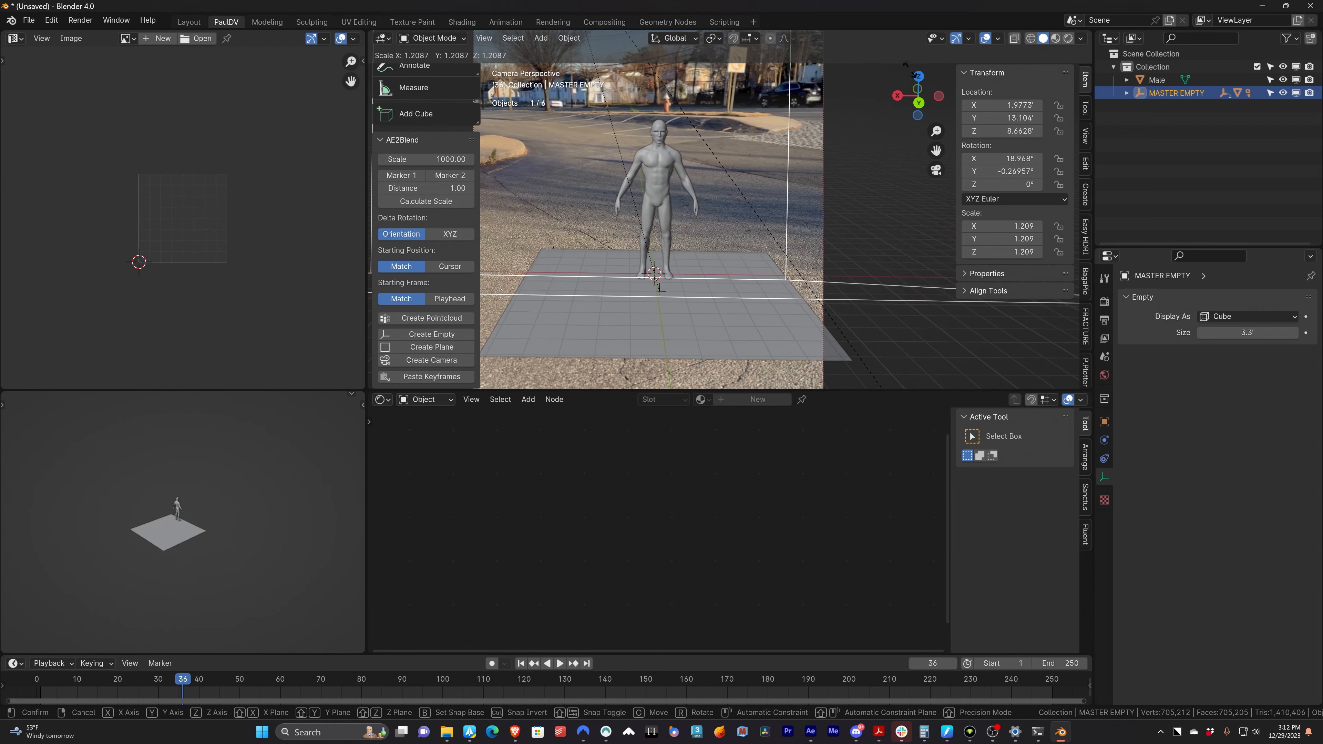
key(Escape)
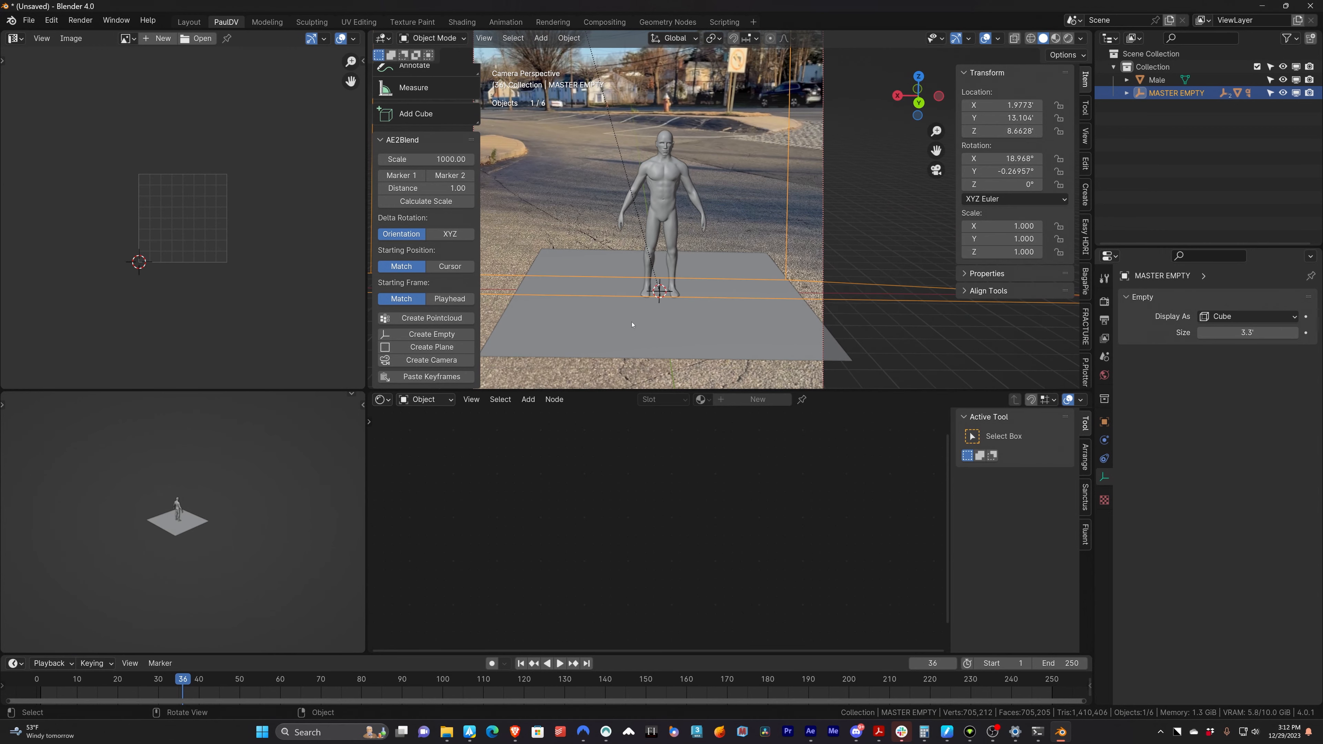
- Add a cube-shaped empty at the 3D cursor under the figure and scale it uniformly to about 0.499
scroll(661, 313, down, 5)
middle_drag(629, 302, 738, 283)
scroll(564, 288, down, 4)
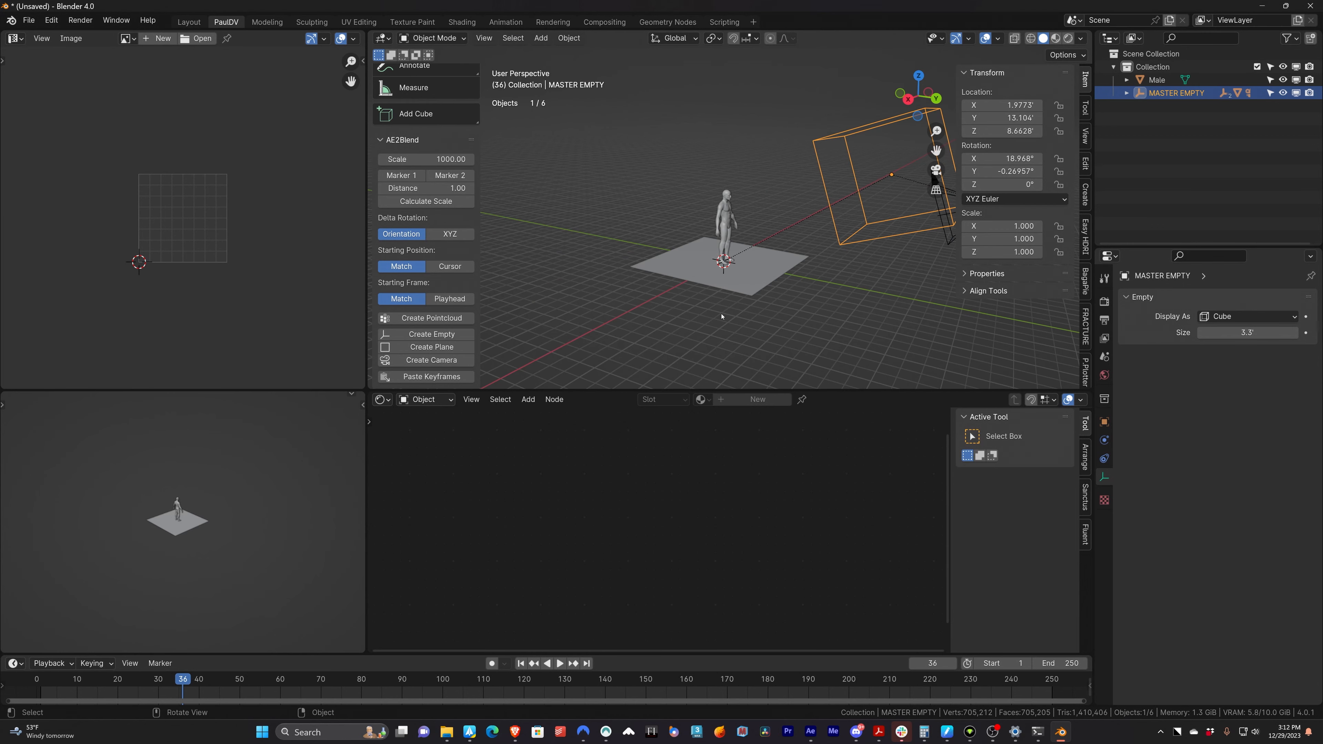
key(shift+a)
mouse_move(721, 314)
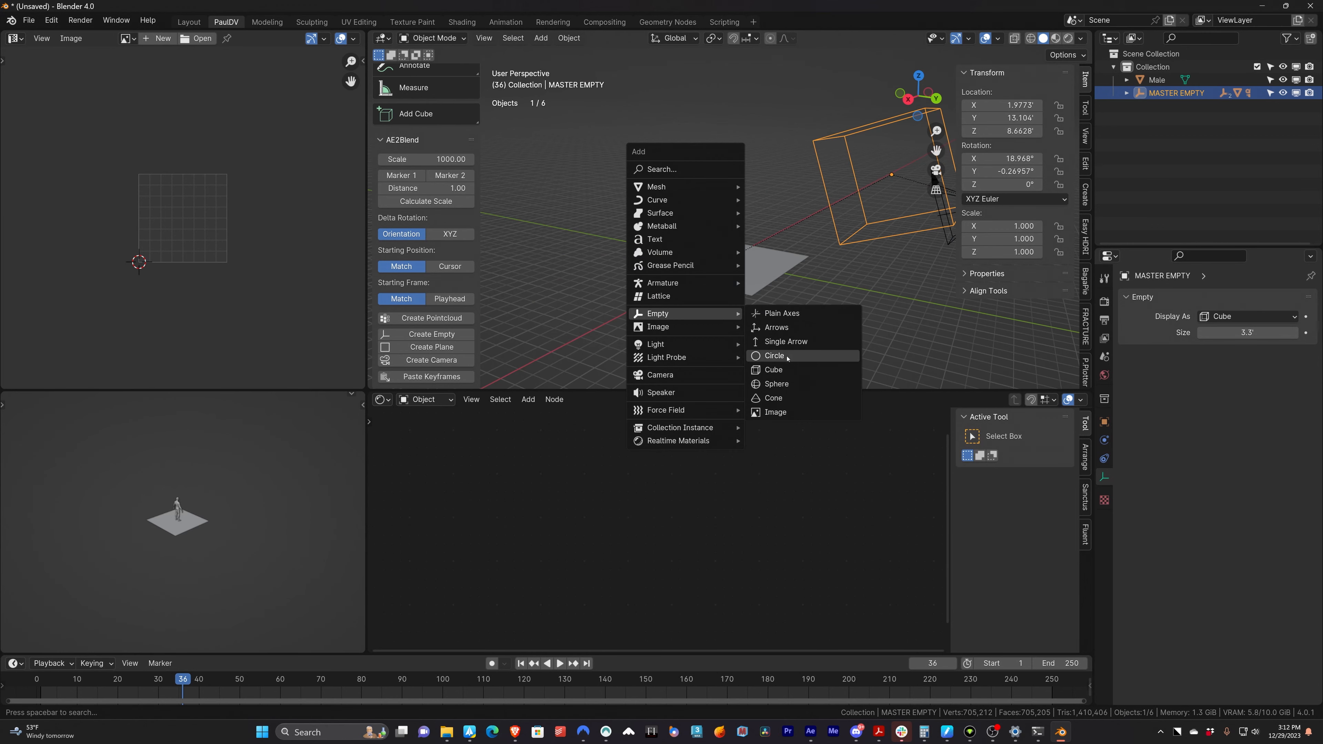
click(774, 369)
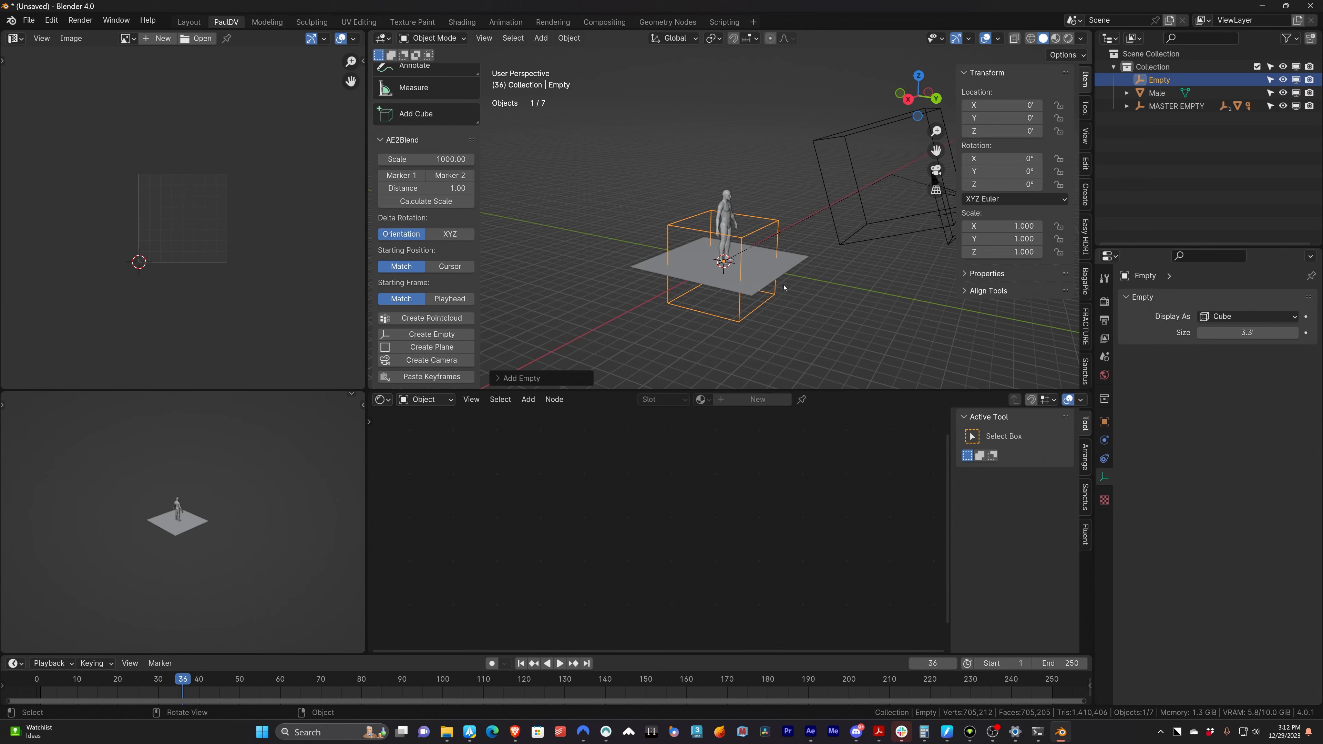
key(s)
click(775, 293)
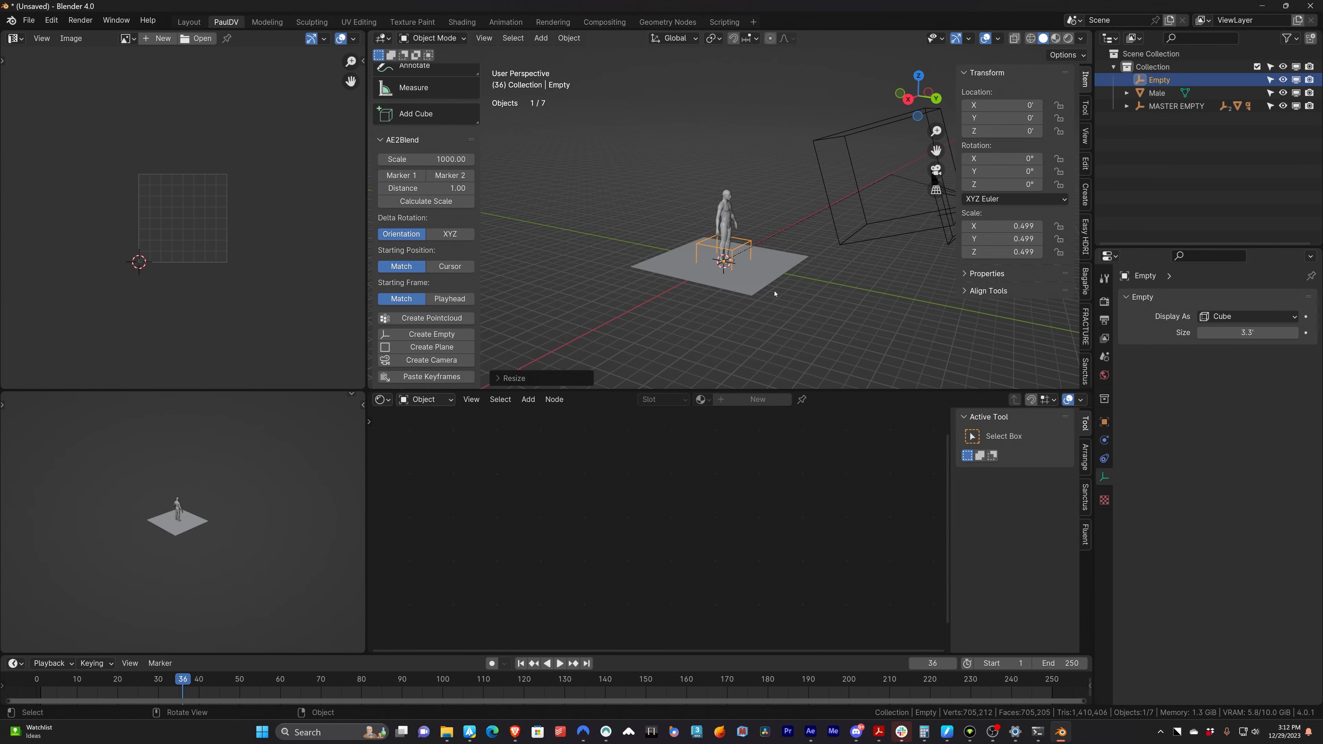
- Rename the new cube empty at the figure's feet as MASTER SCALE EMPTY
double_click(1159, 81)
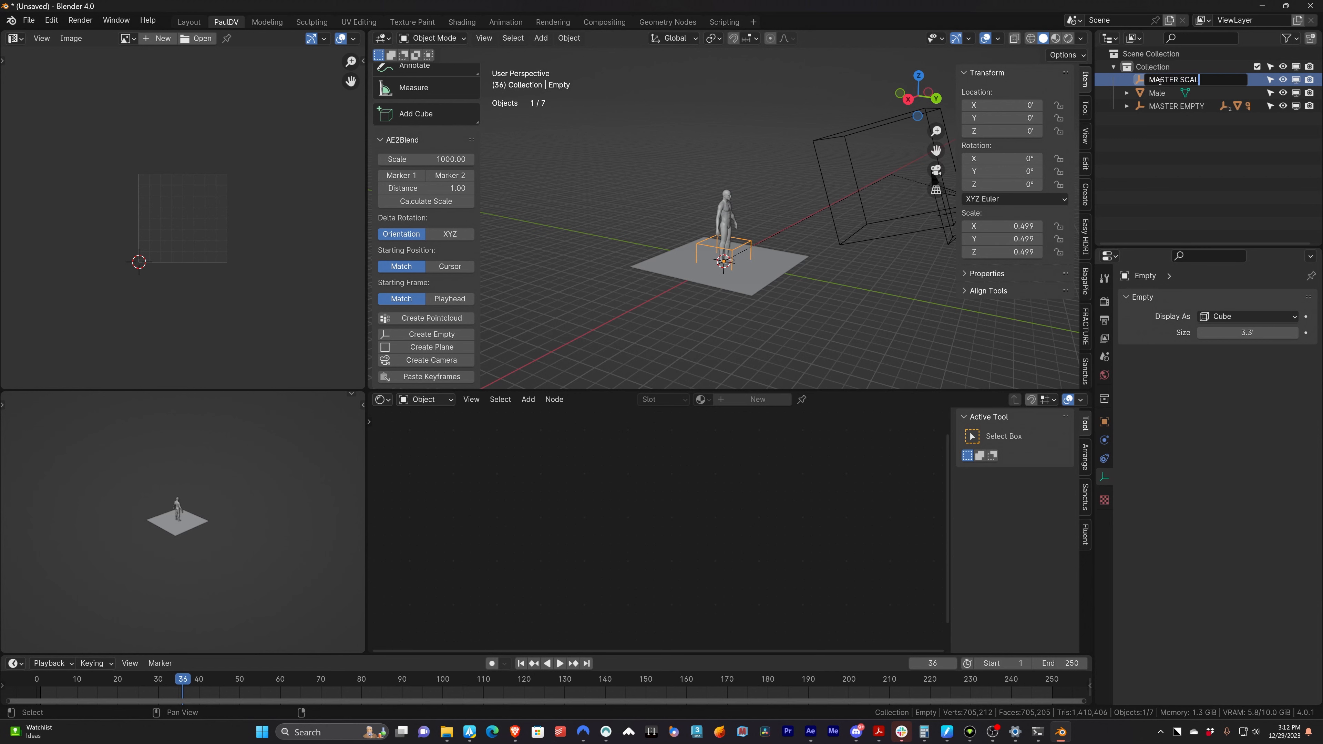
key(Return)
click(1136, 156)
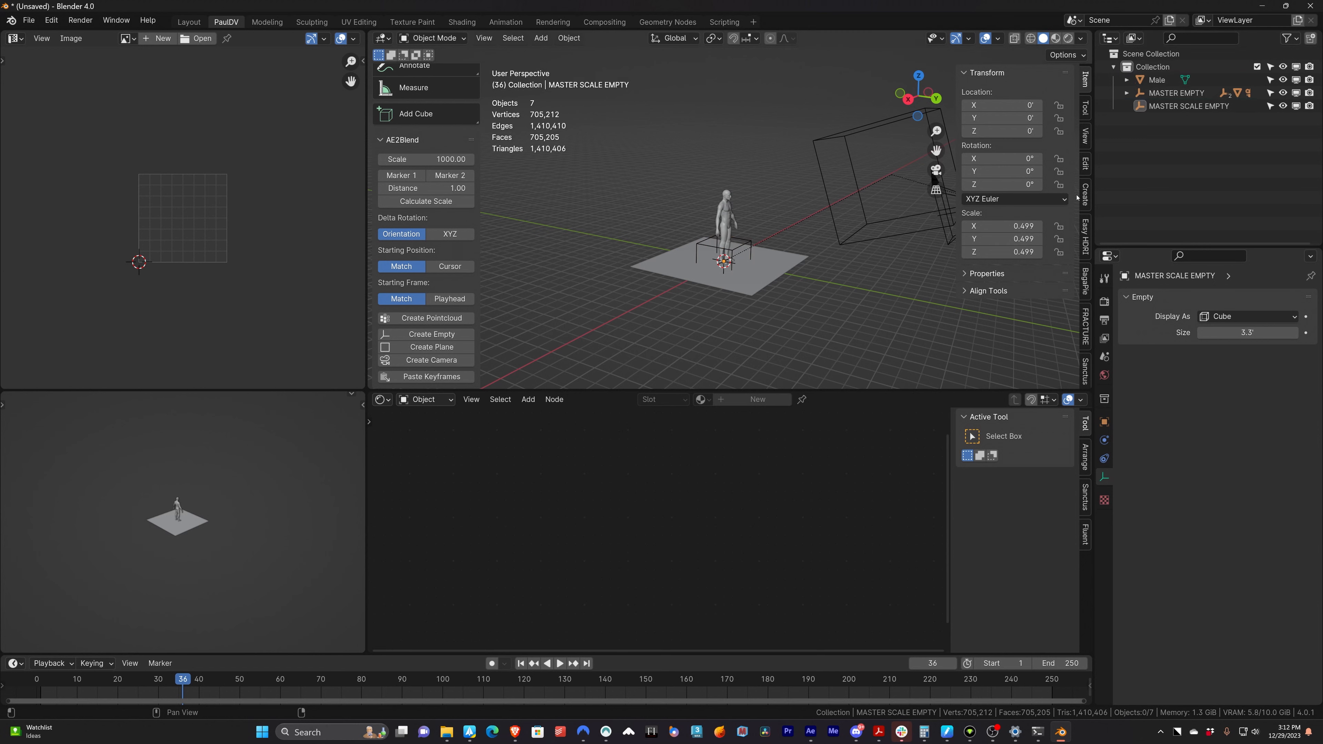
- Rename MASTER EMPTY as MASTER POSITION ROTATION EMPTY
click(1176, 92)
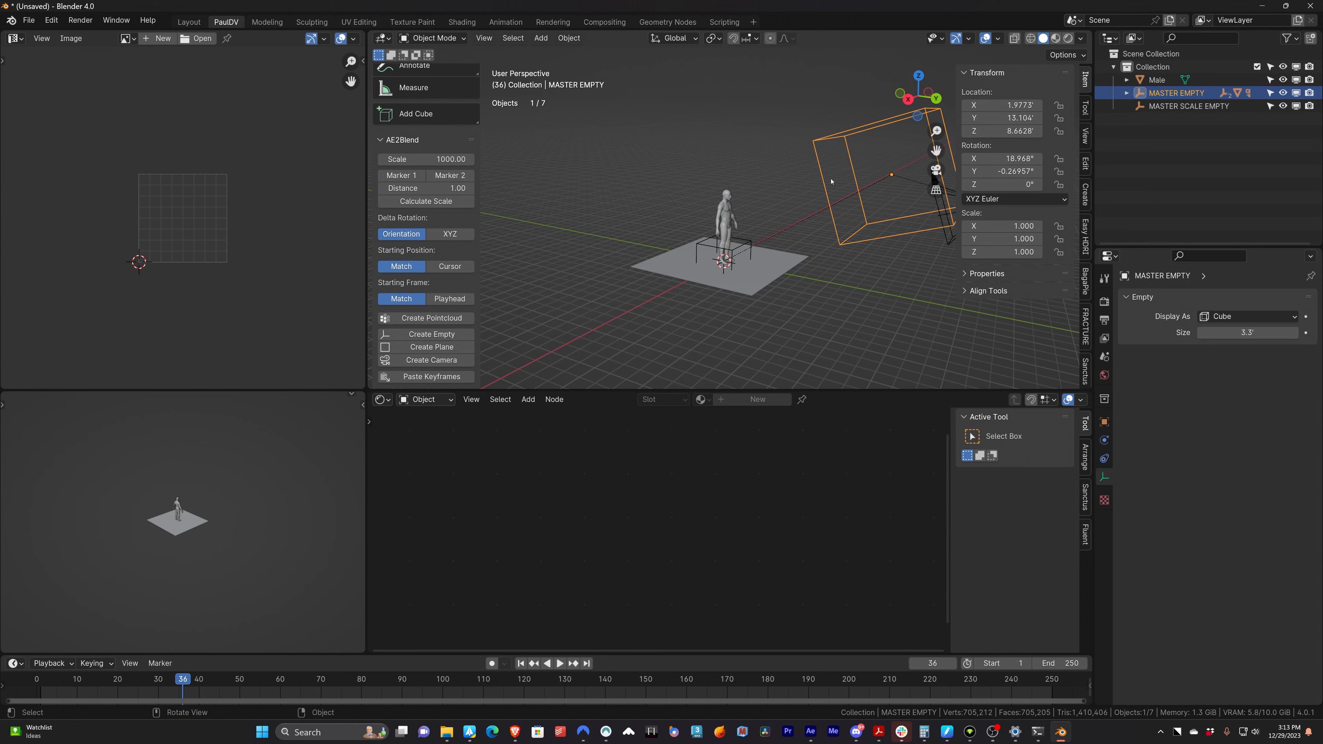
double_click(1192, 93)
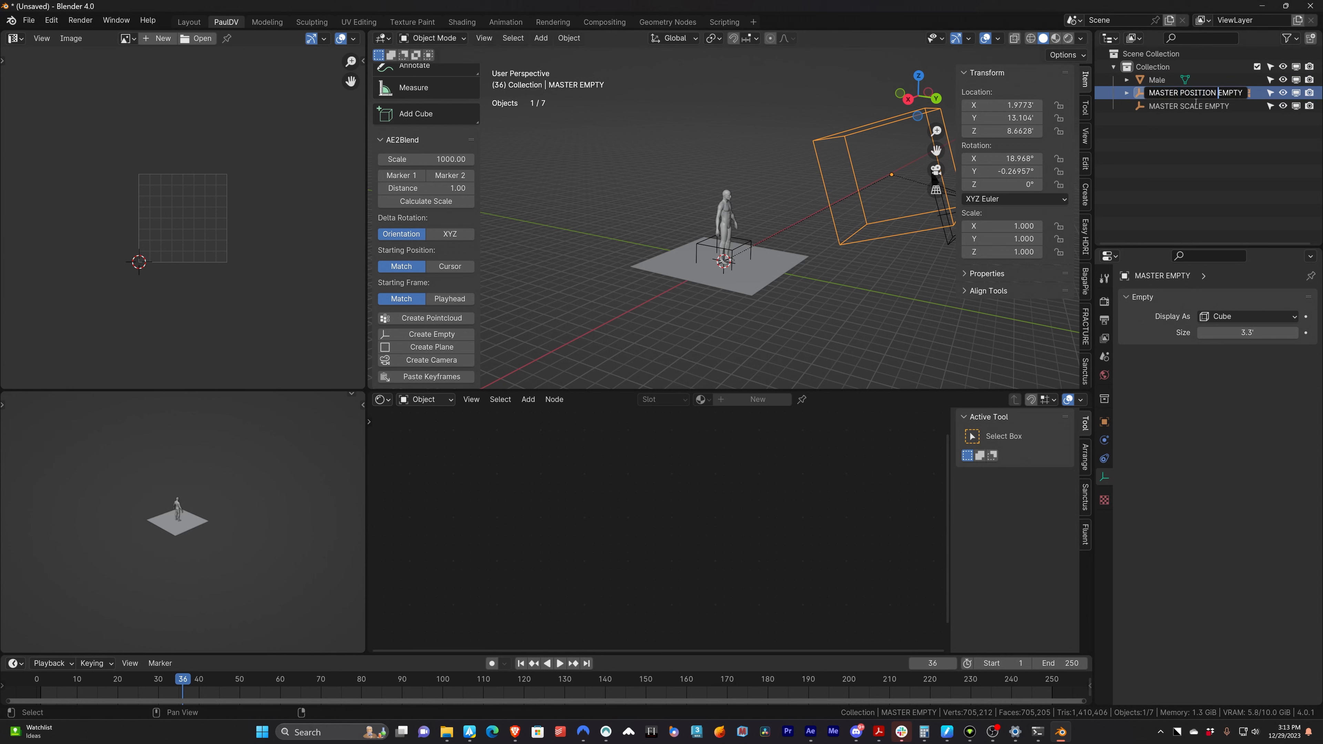
text(MASTER POSITION ROTATION EMPTY)
key(Return)
- Parent MASTER POSITION ROTATION EMPTY to MASTER SCALE EMPTY
ctrl+click(1188, 106)
key(KP_Decimal)
shift+middle_drag(737, 363, 729, 267)
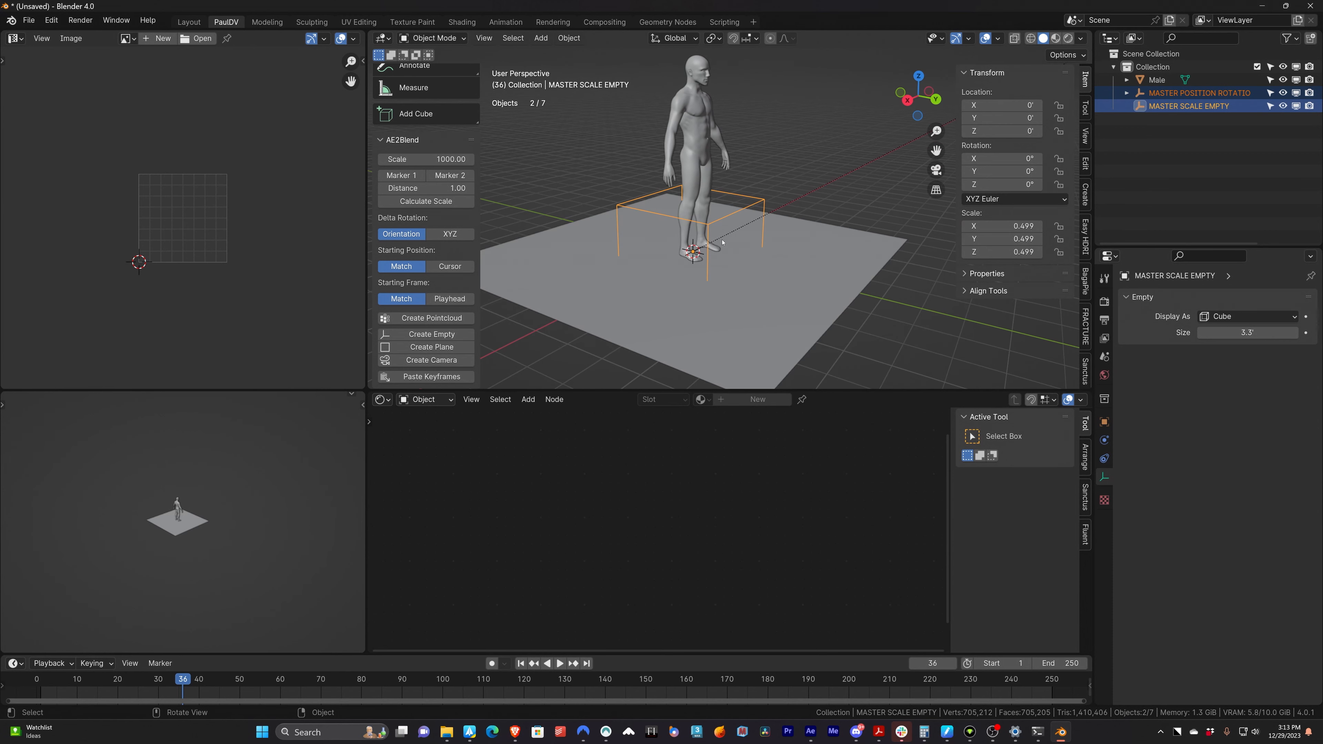
key(alt+a)
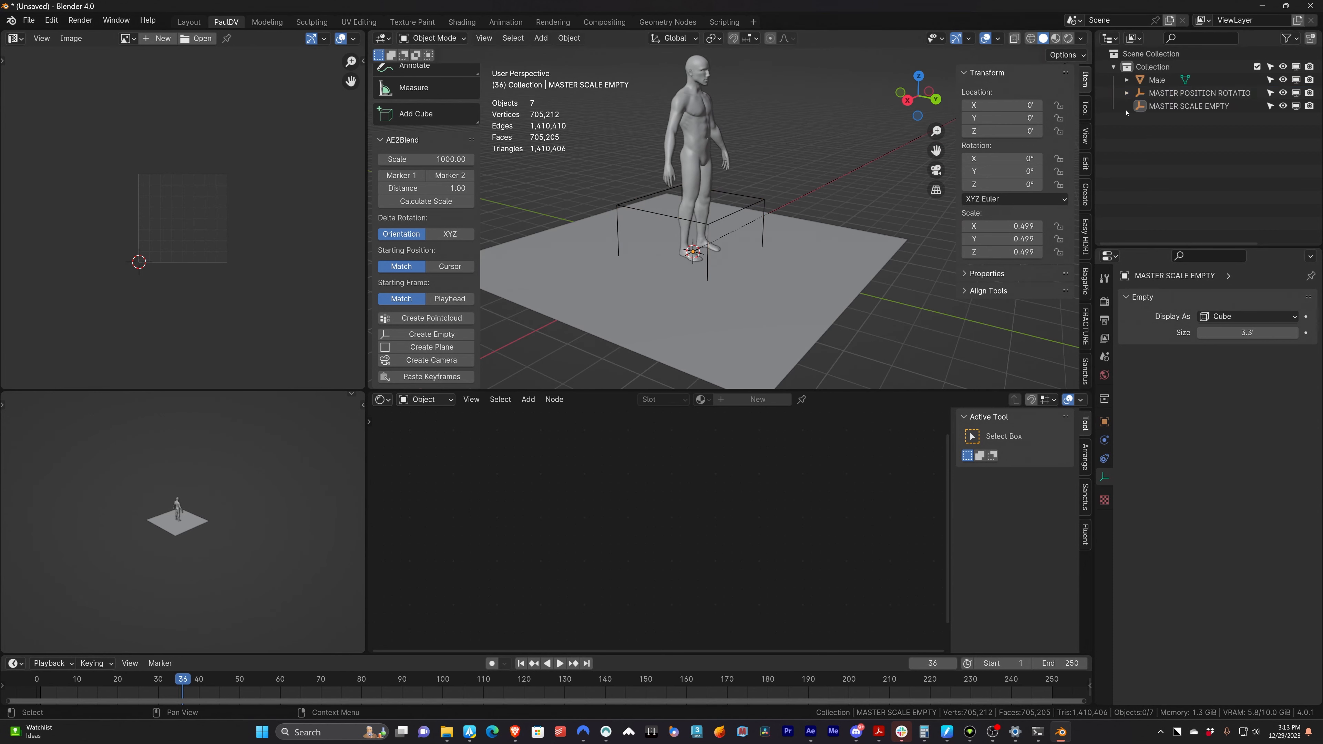
click(1197, 93)
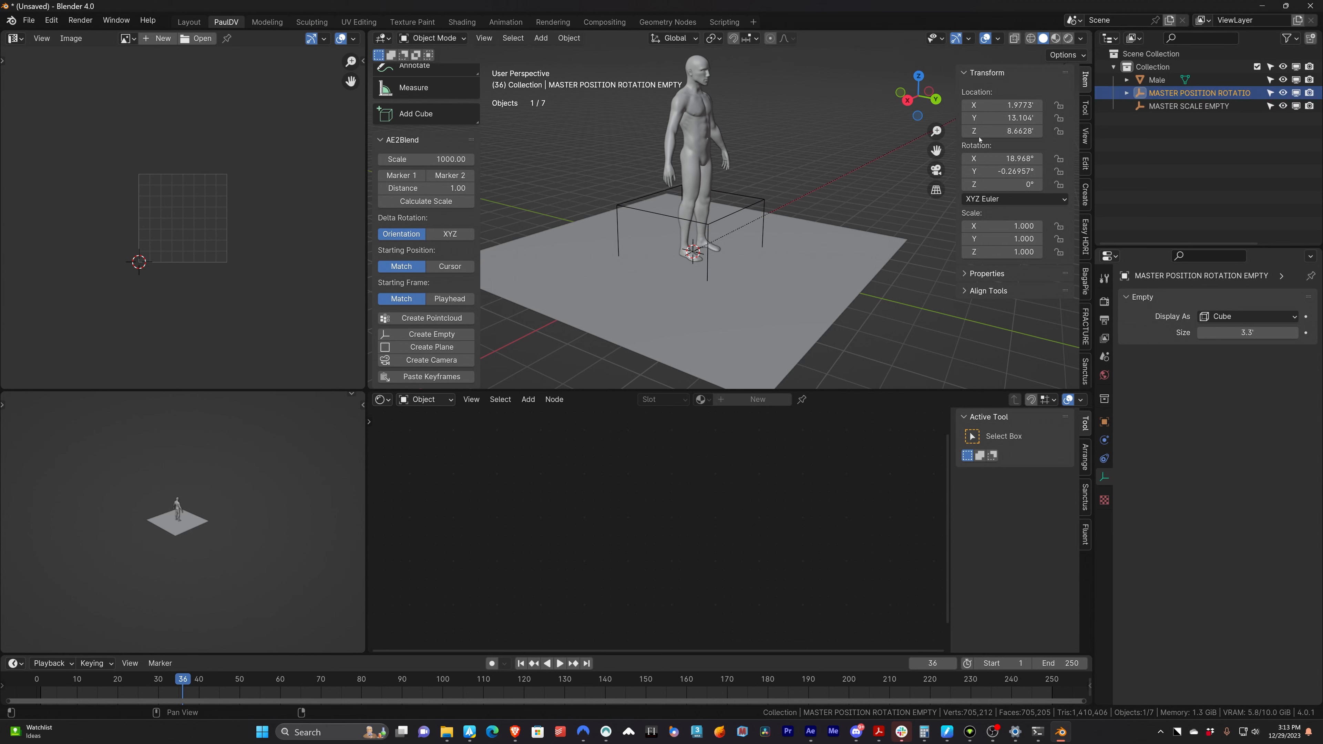
shift+click(753, 207)
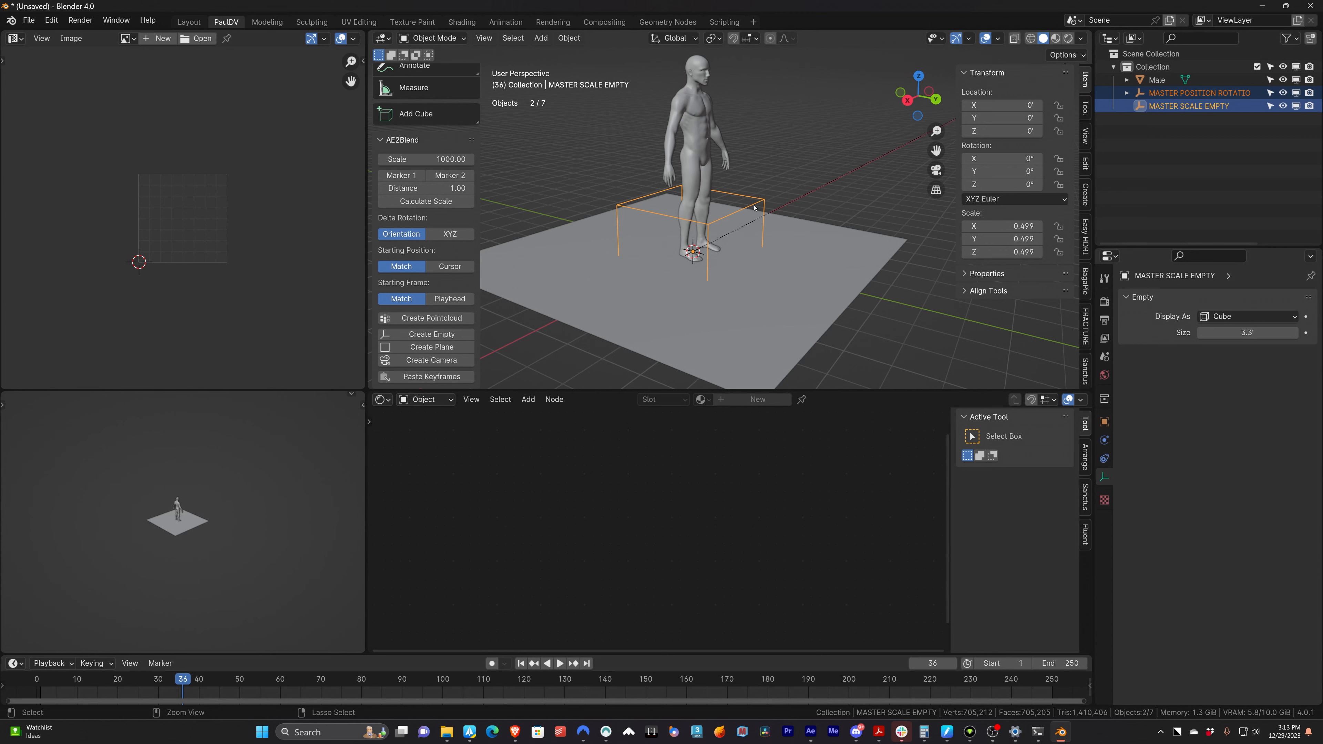
key(ctrl+p)
click(750, 207)
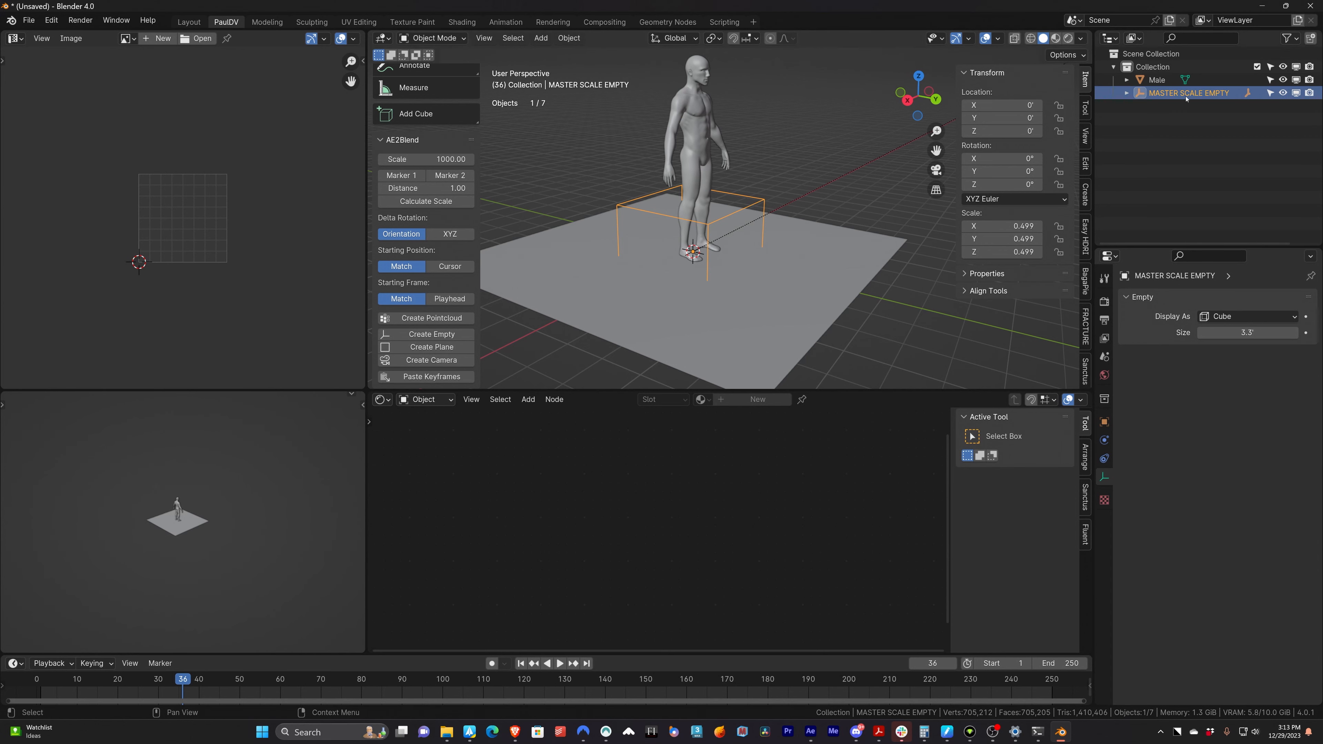
- Looking through the tracked camera, scale MASTER SCALE EMPTY uniformly to about 0.490
key(KP_0)
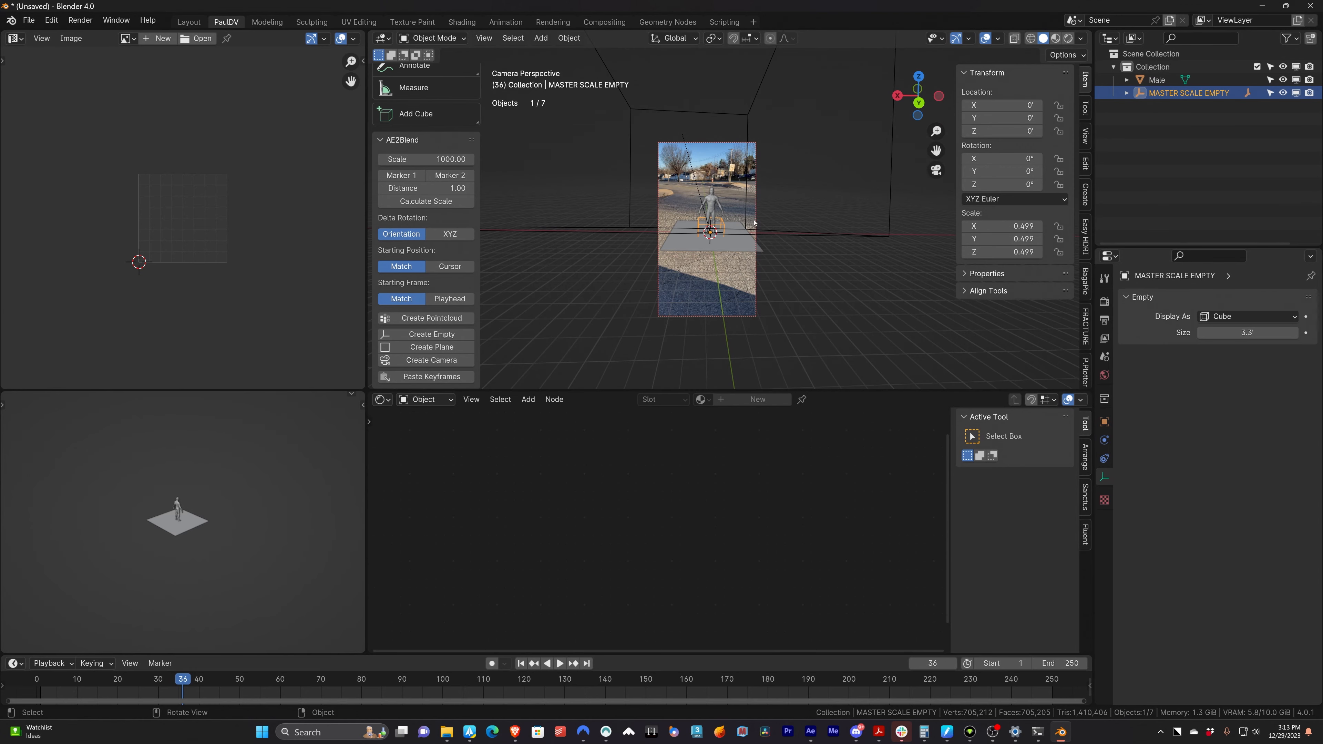
scroll(754, 222, up, 6)
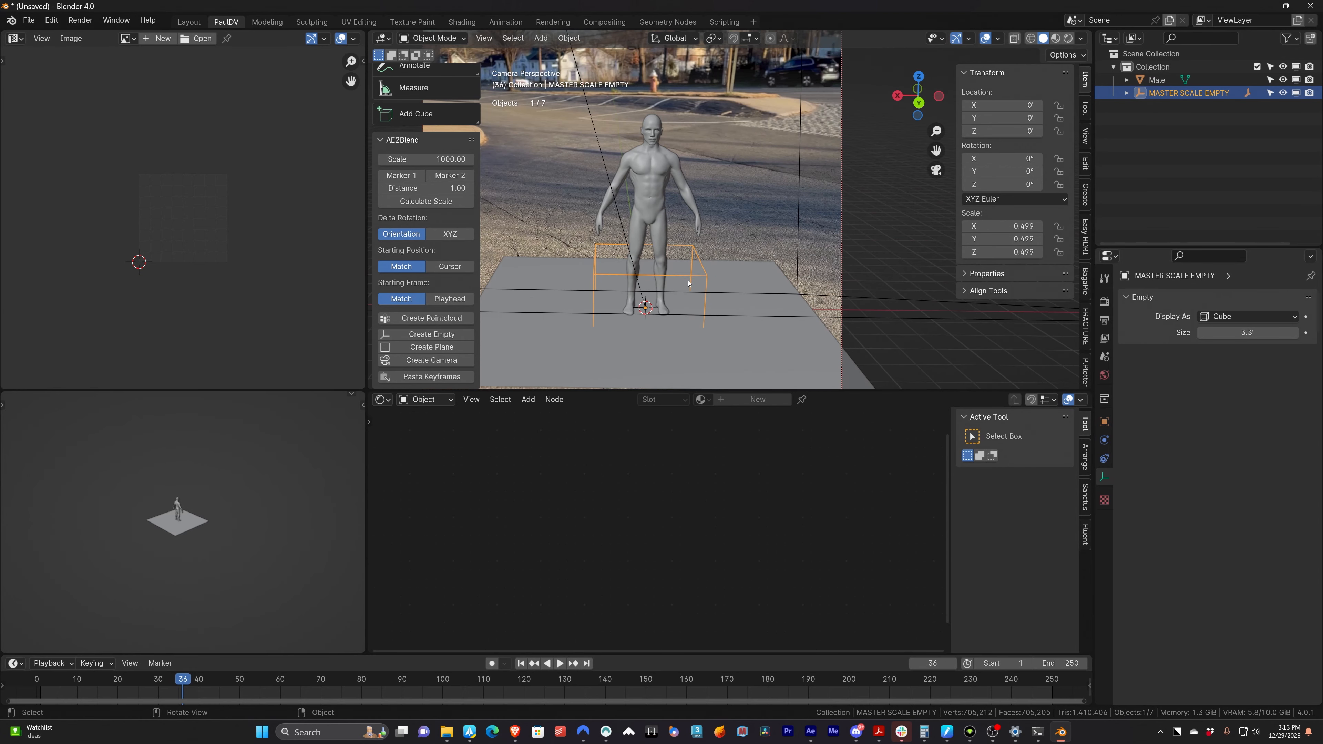
key(s)
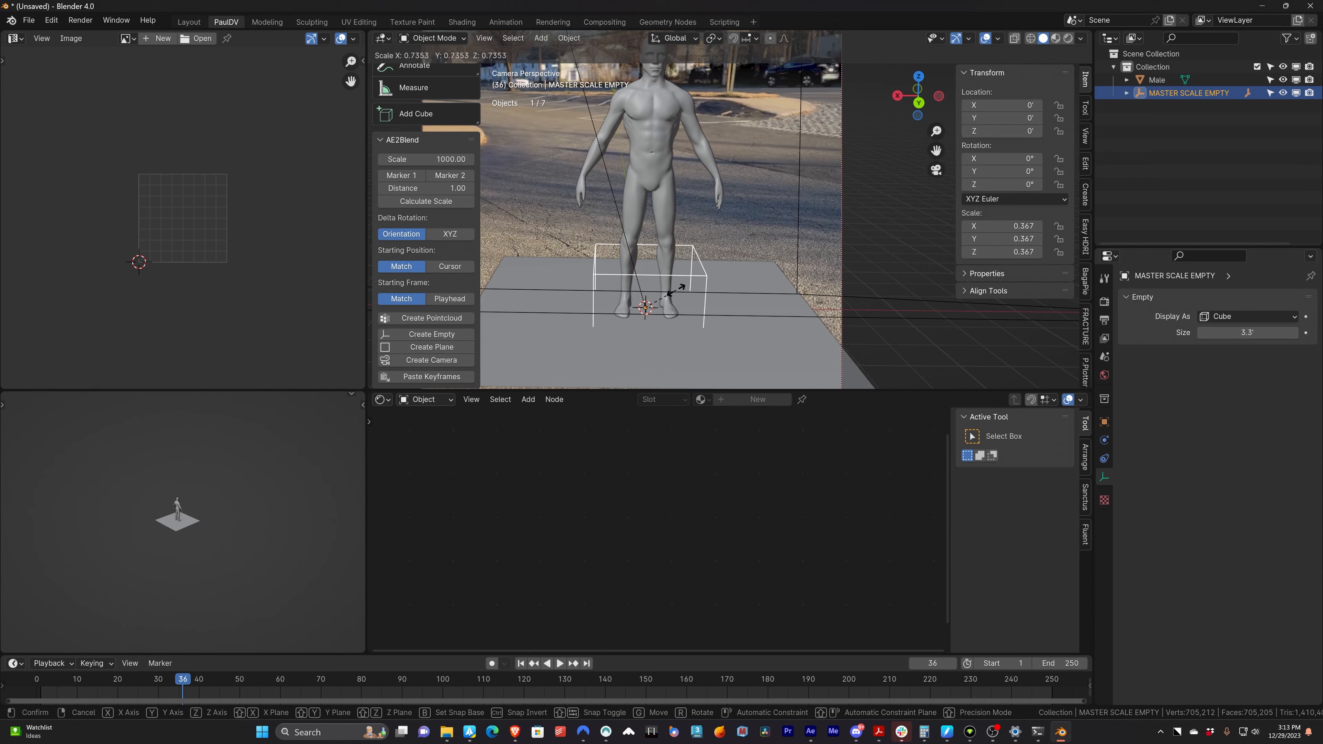
click(687, 281)
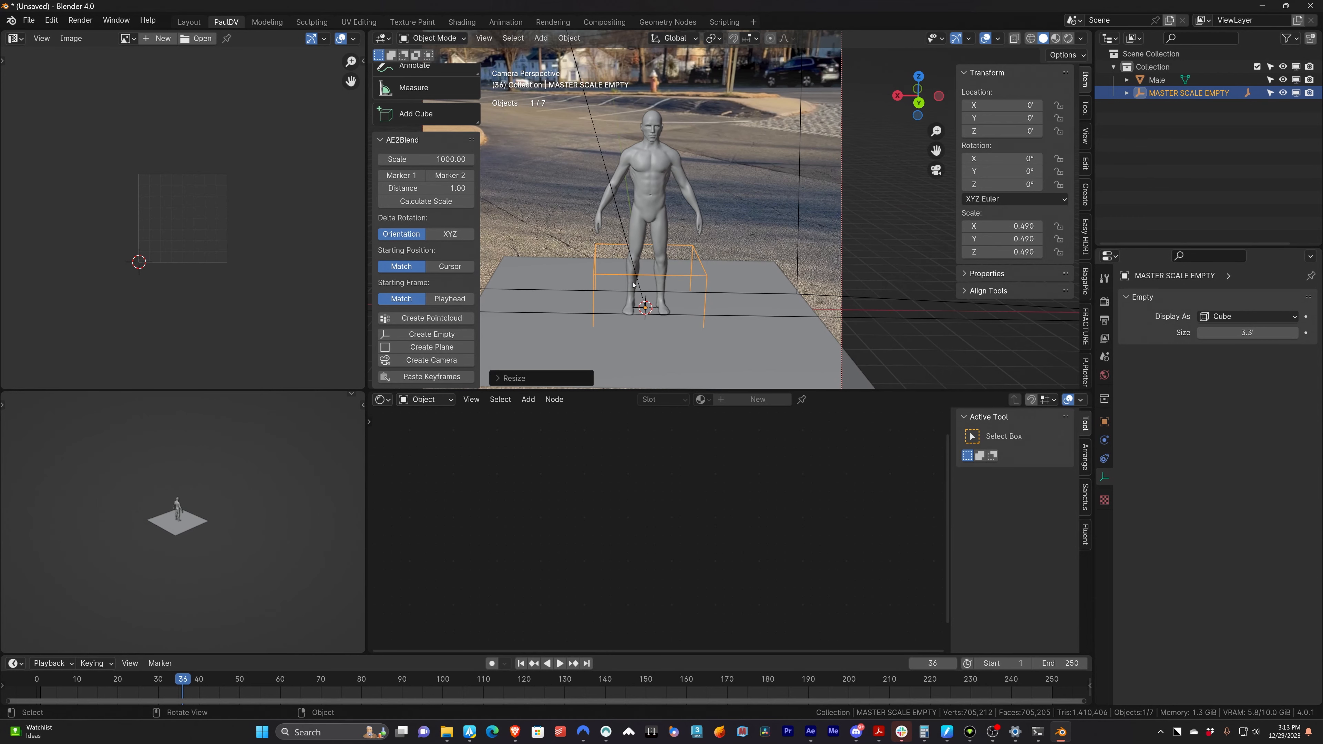
- Examine MASTER POSITION ROTATION EMPTY and its placement relative to the figure and camera in a perspective view
scroll(633, 285, down, 4)
middle_drag(633, 285, 716, 262)
scroll(715, 263, down, 9)
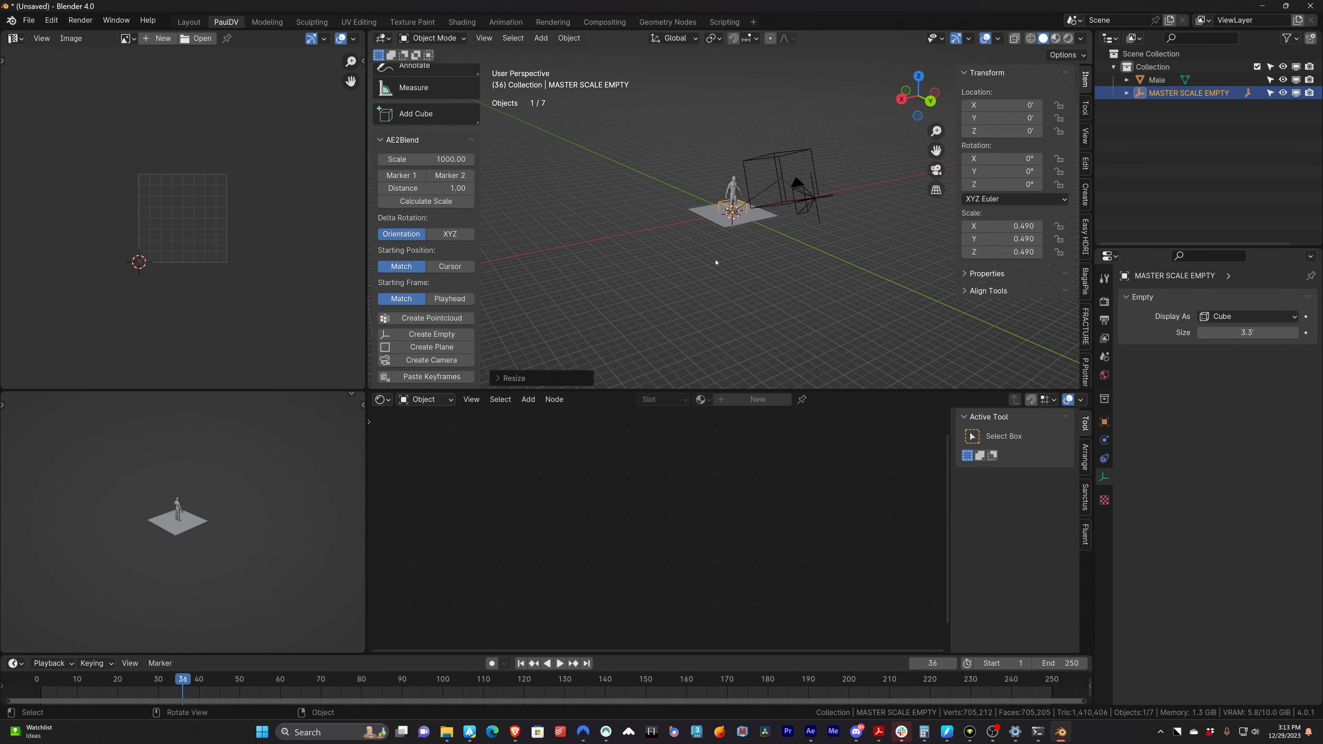
click(784, 159)
scroll(783, 159, up, 6)
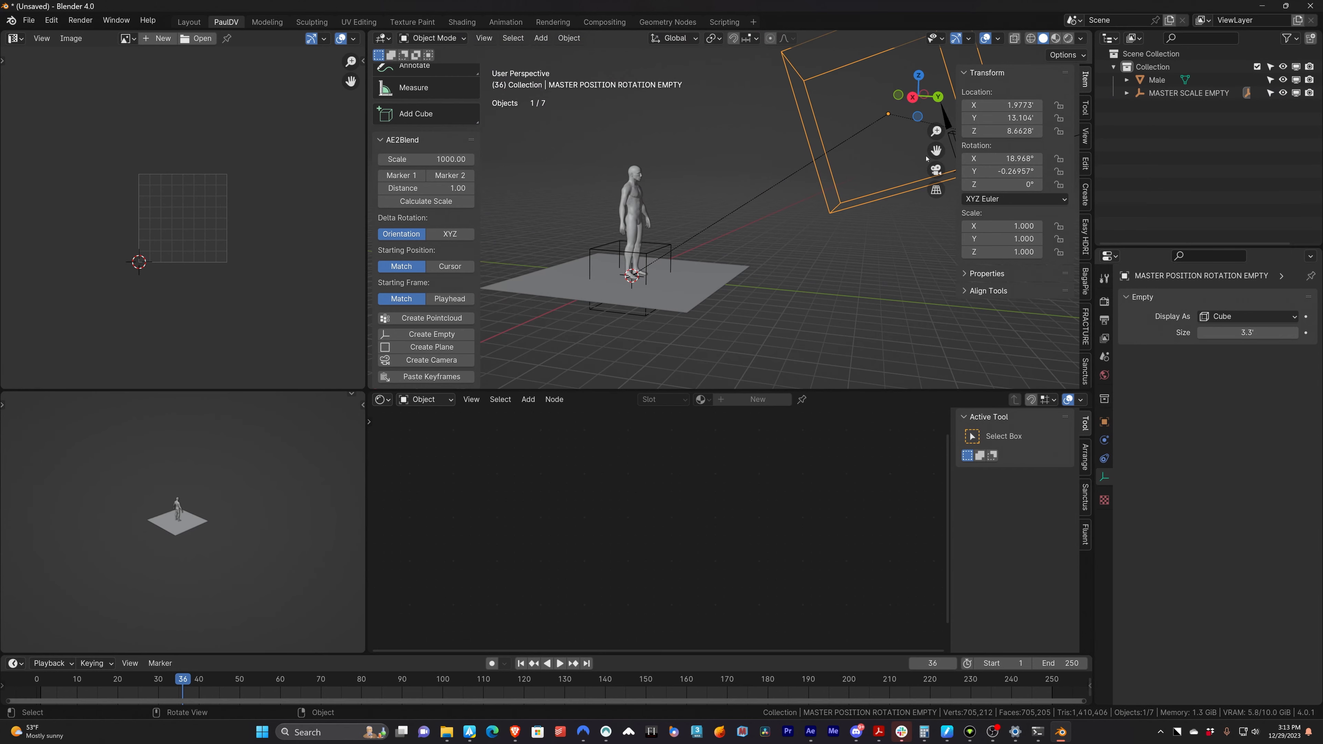
scroll(885, 86, up, 2)
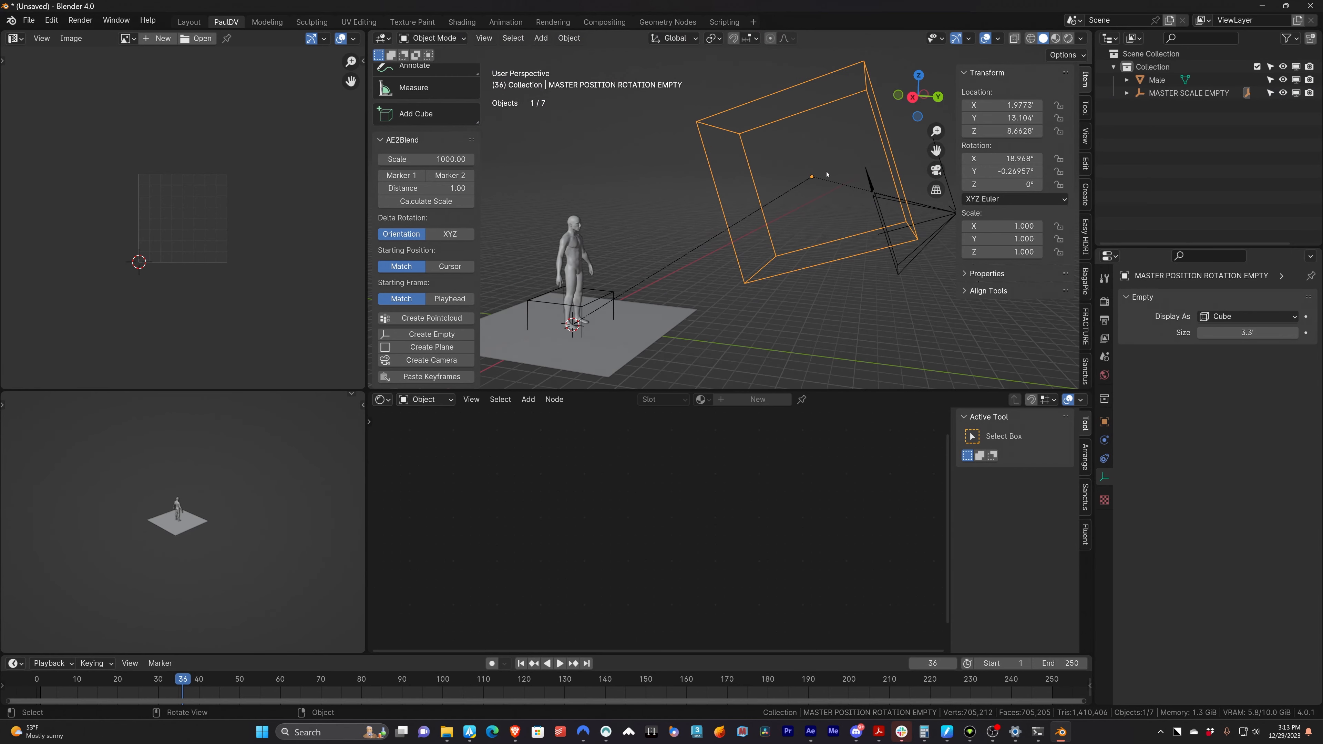
middle_drag(827, 175, 777, 182)
- In the tracked camera view, scale MASTER SCALE EMPTY uniformly to about 0.369 to size the figure against the footage
click(661, 263)
key(KP_0)
scroll(660, 274, up, 2)
shift+middle_drag(659, 275, 679, 250)
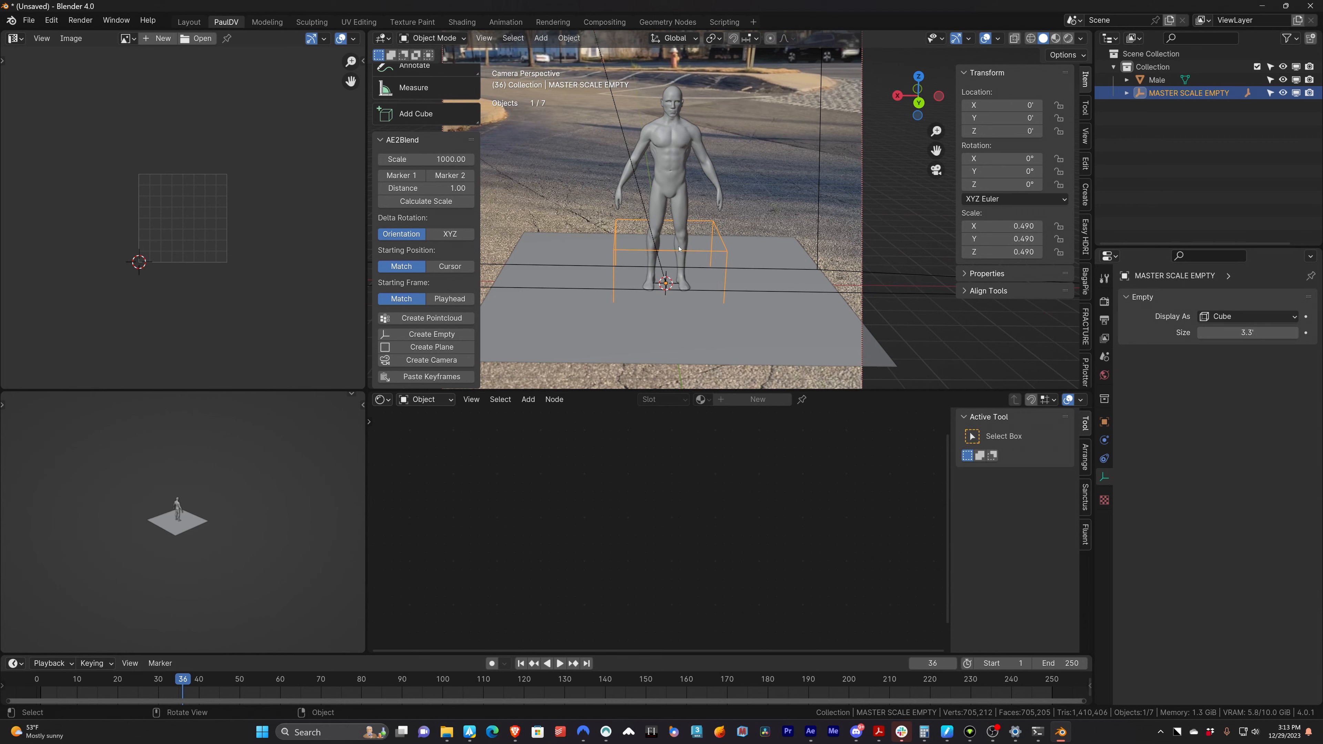
key(s)
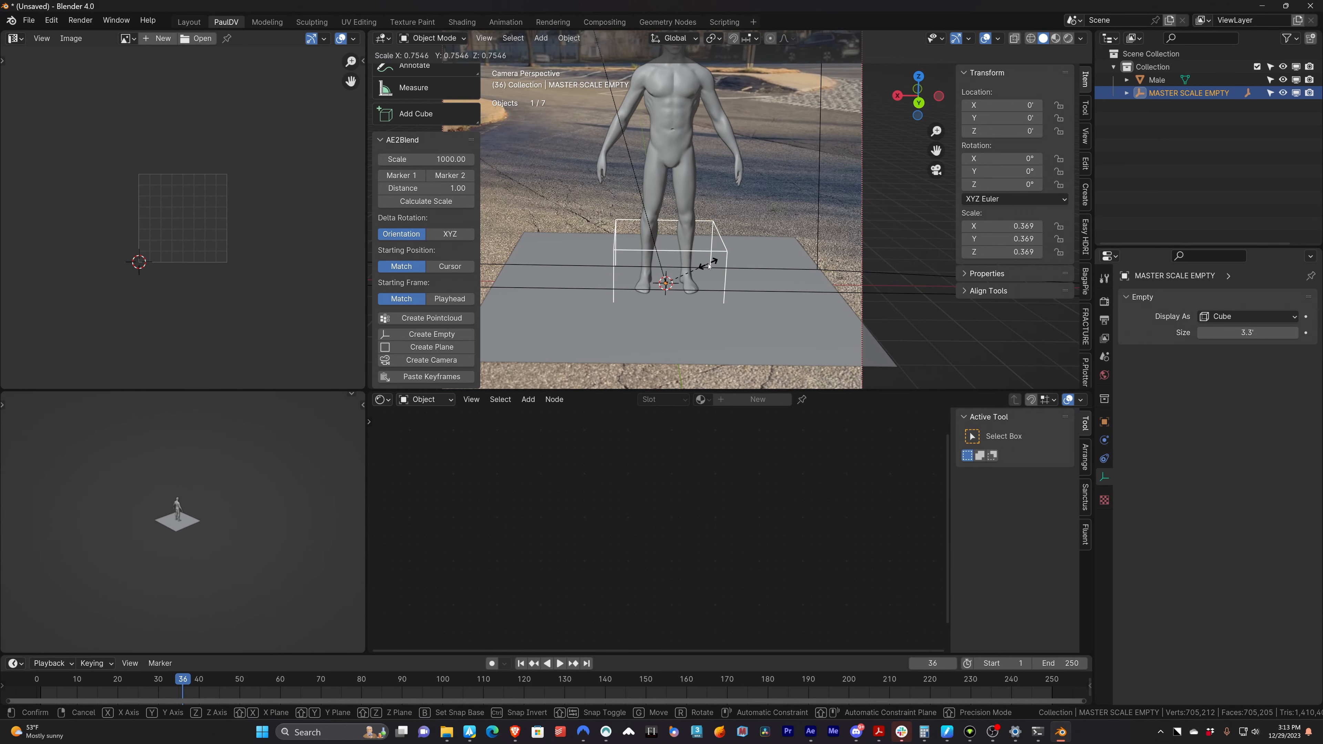
click(713, 259)
- Fine-tune MASTER SCALE EMPTY's uniform scale, first to about 0.353 and finally to about 0.371, matching the figure to the footage
scroll(719, 219, down, 4)
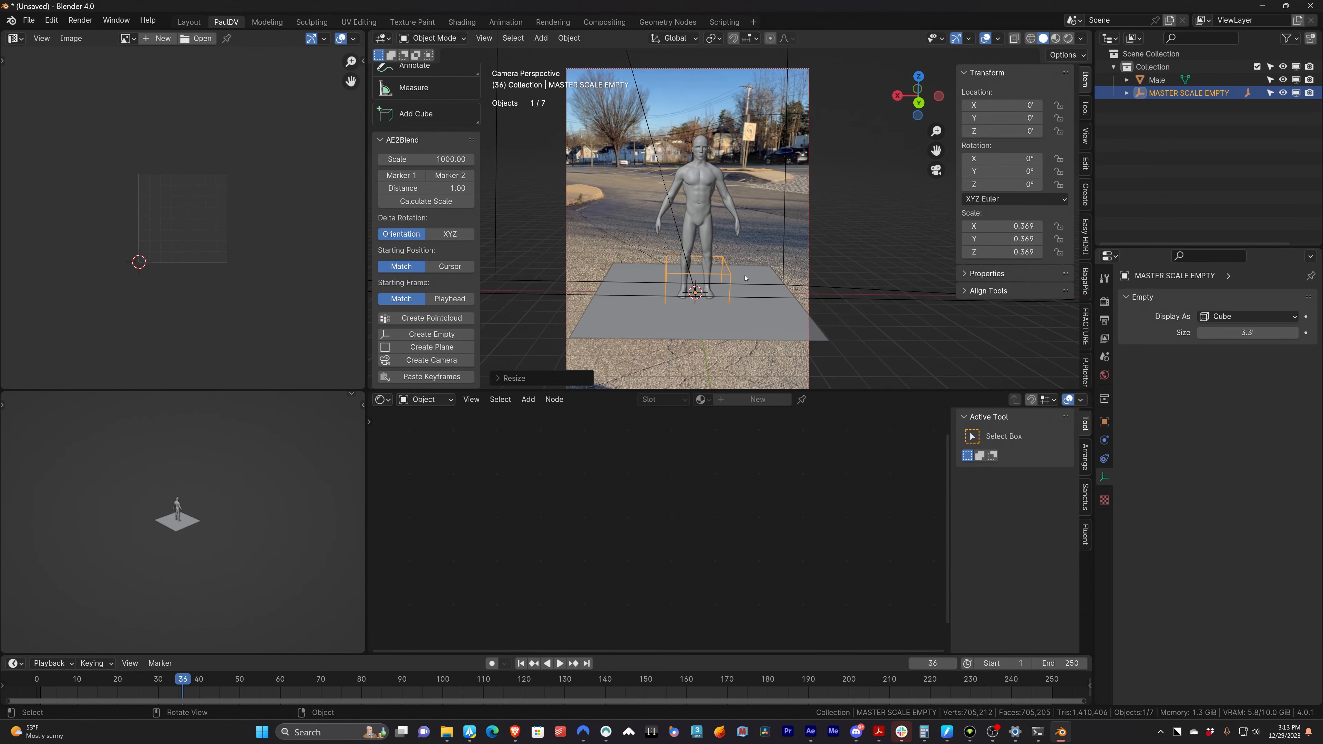
key(s)
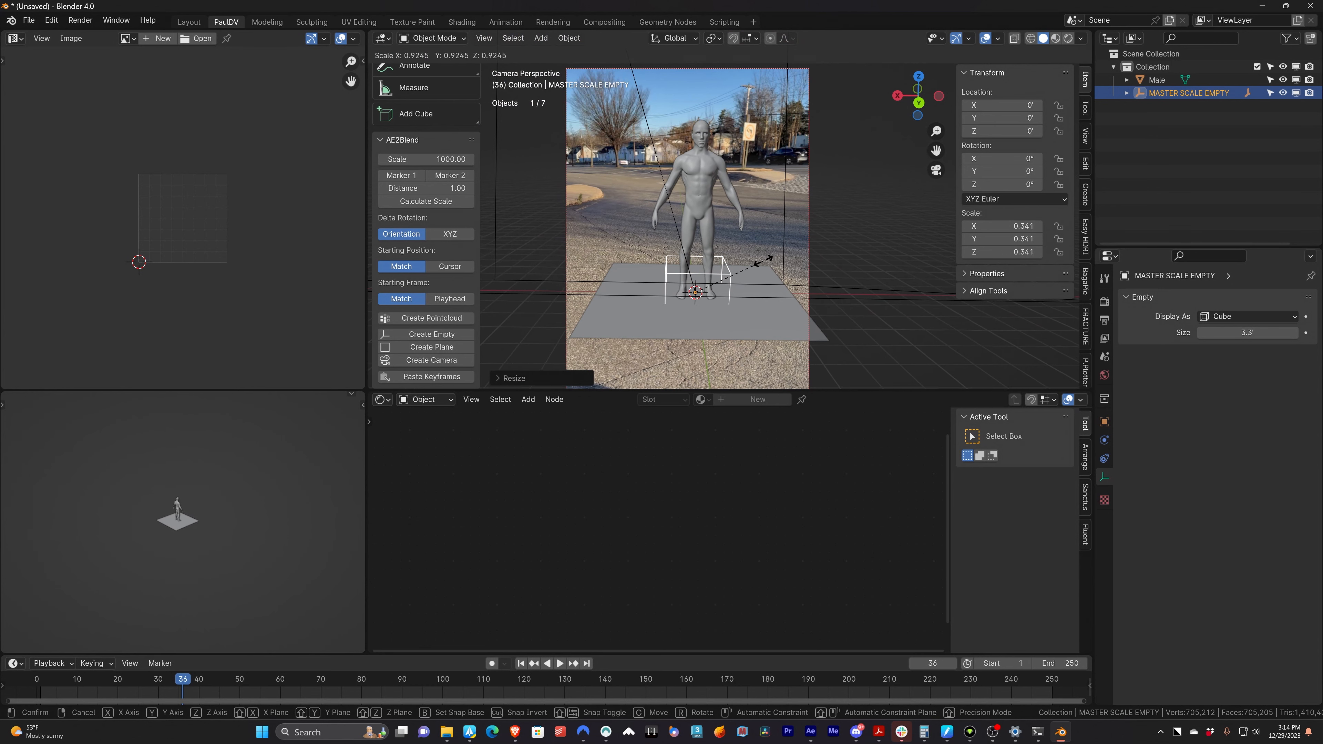
click(766, 263)
scroll(730, 211, up, 2)
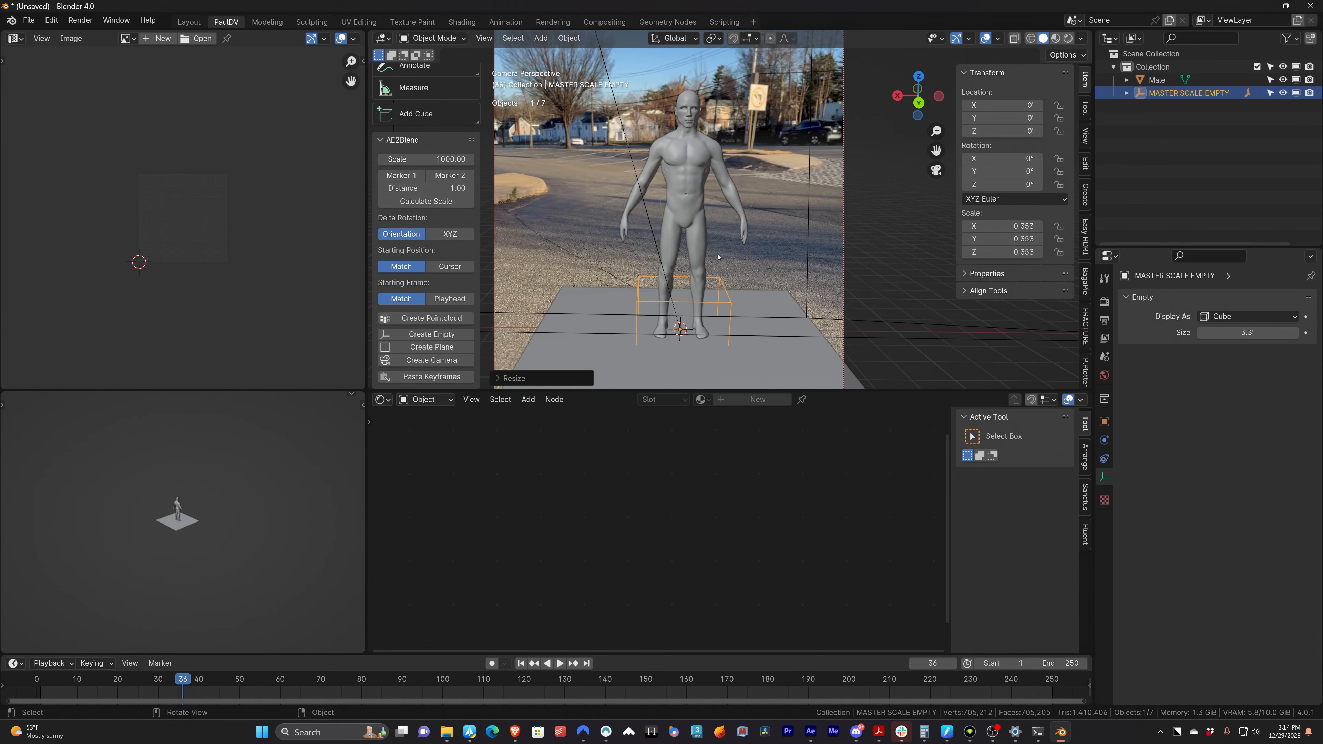
key(s)
click(789, 270)
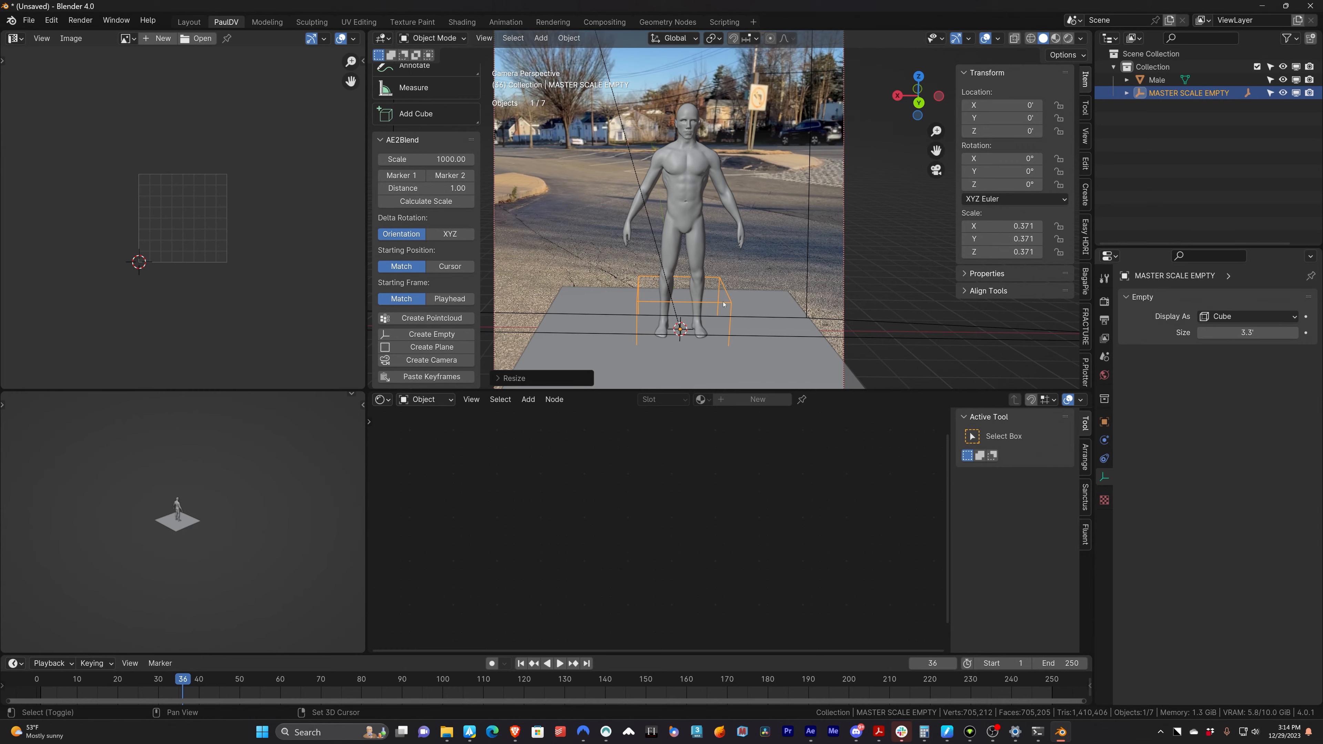
- Play and scrub the animation, ending at frame 34, to check how the figure sticks to the tracked footage
scroll(685, 295, up, 2)
key(space)
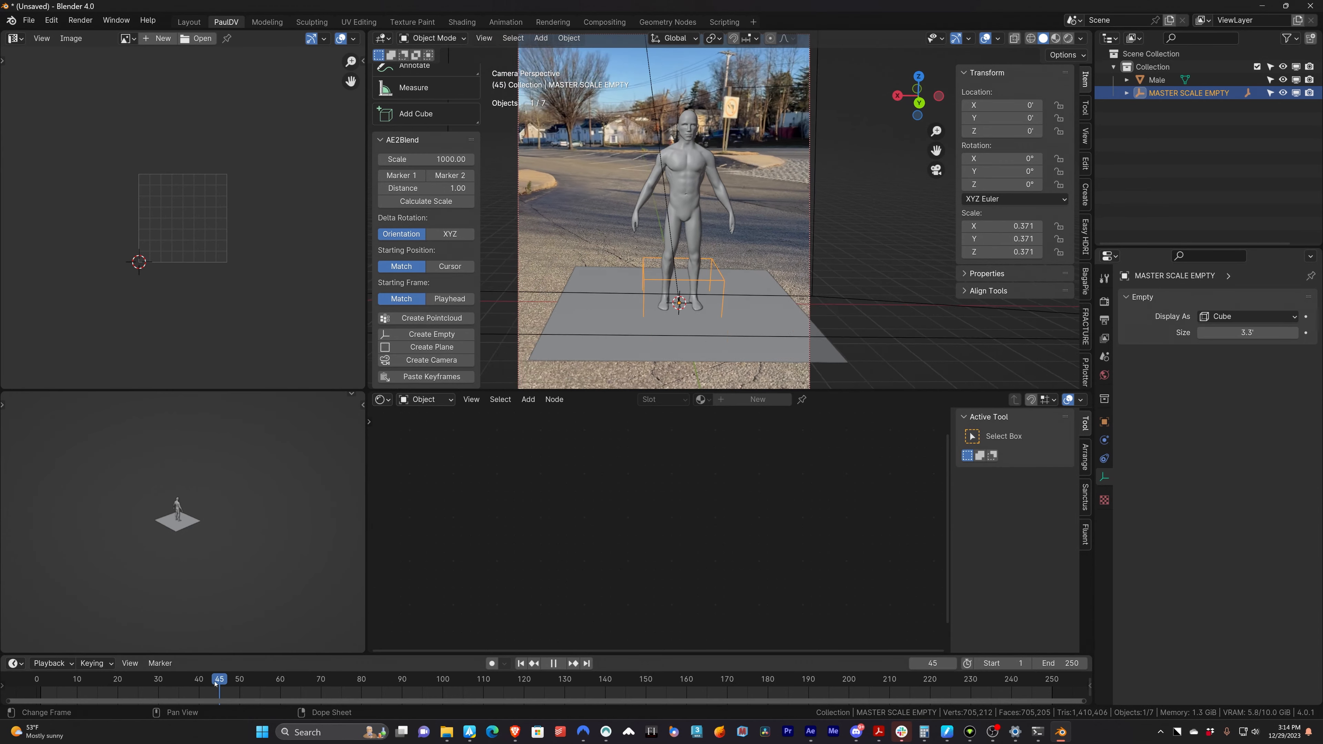
drag(329, 689, 175, 687)
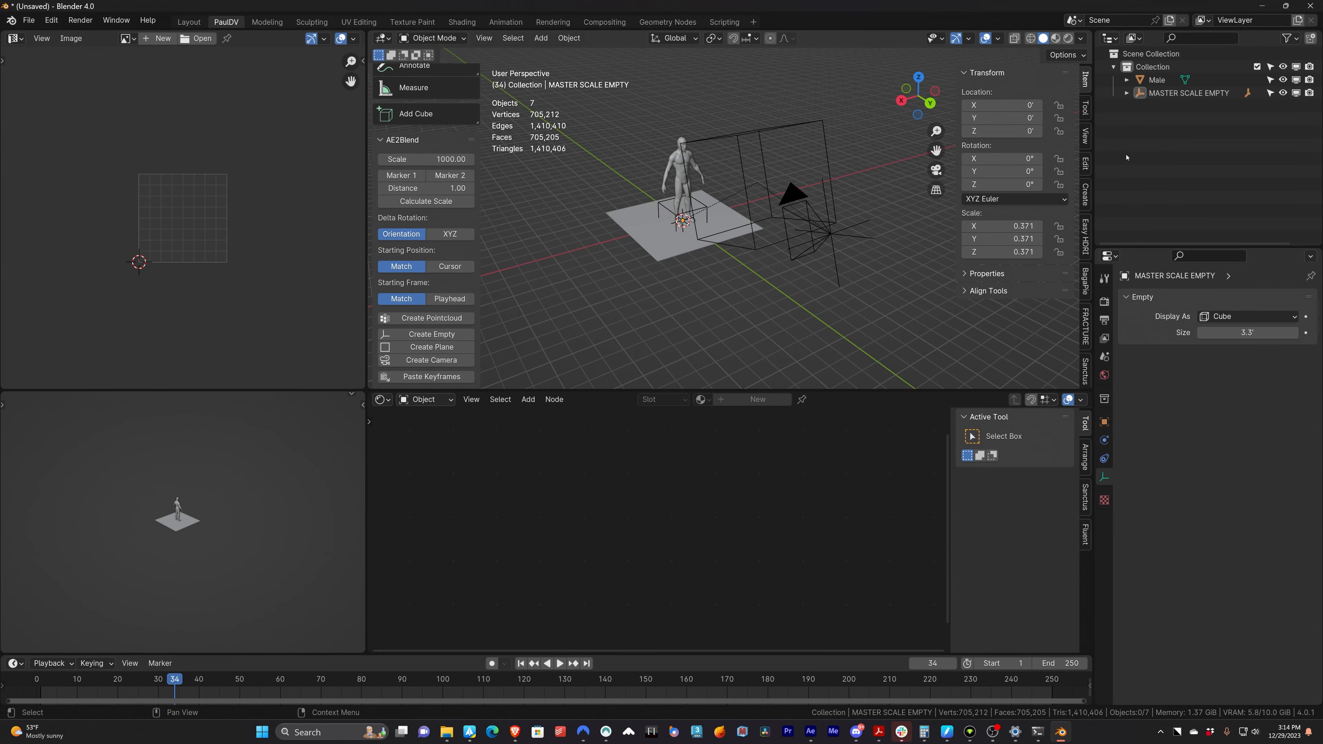
- Expand MASTER SCALE EMPTY's hierarchy and lock that empty's location, rotation and scale on all axes
click(1126, 93)
click(1138, 107)
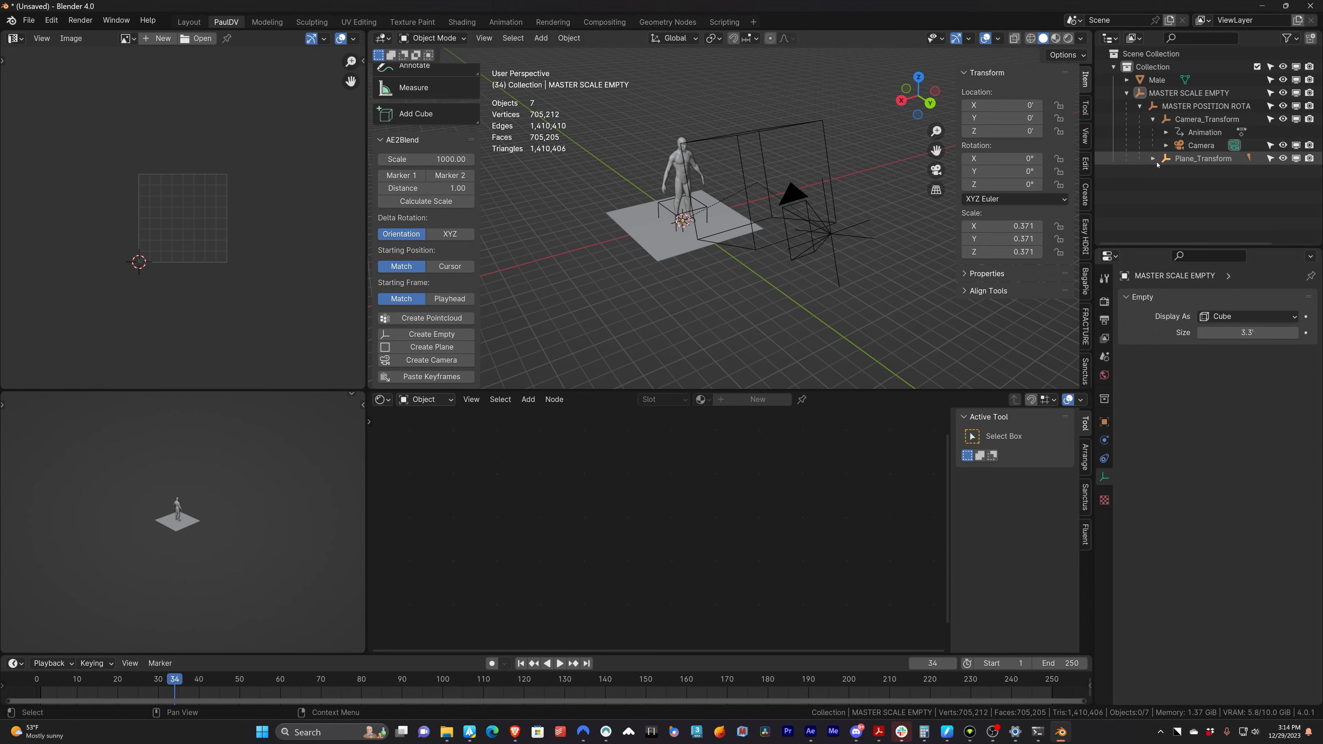
click(1181, 160)
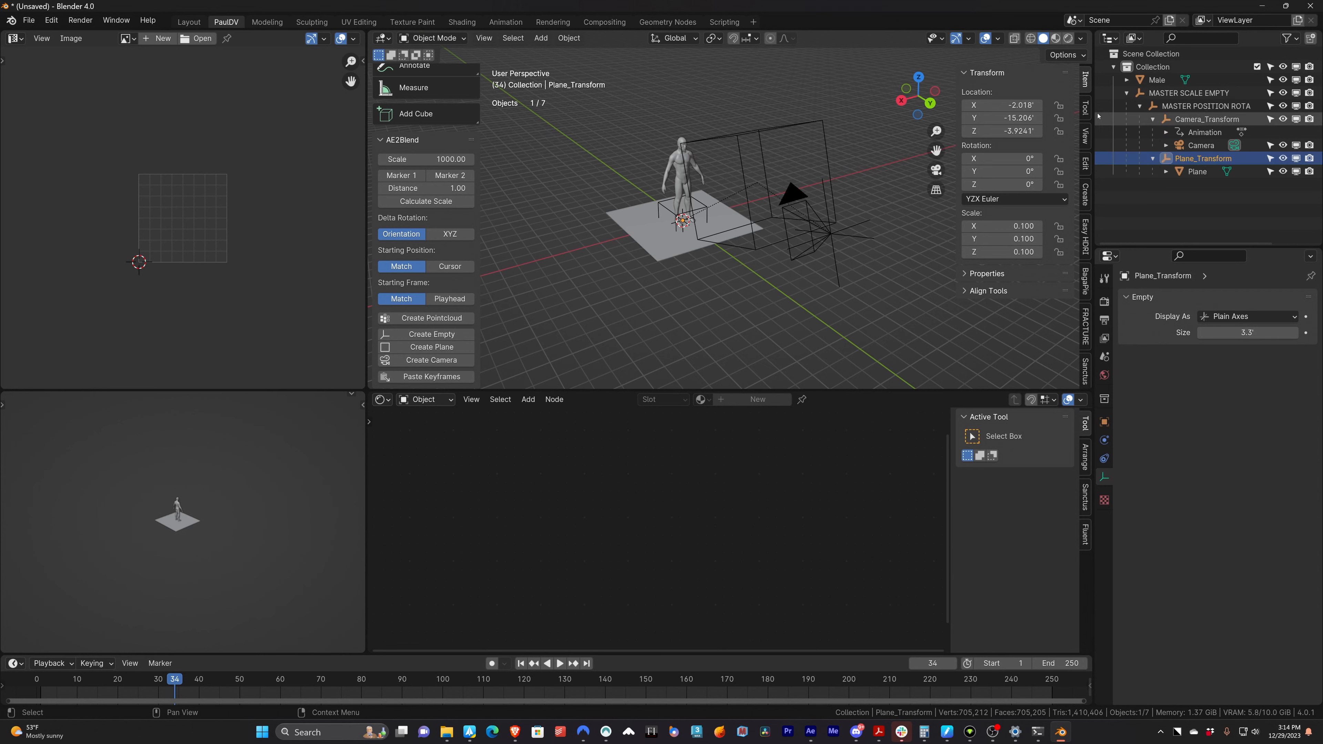
click(1176, 93)
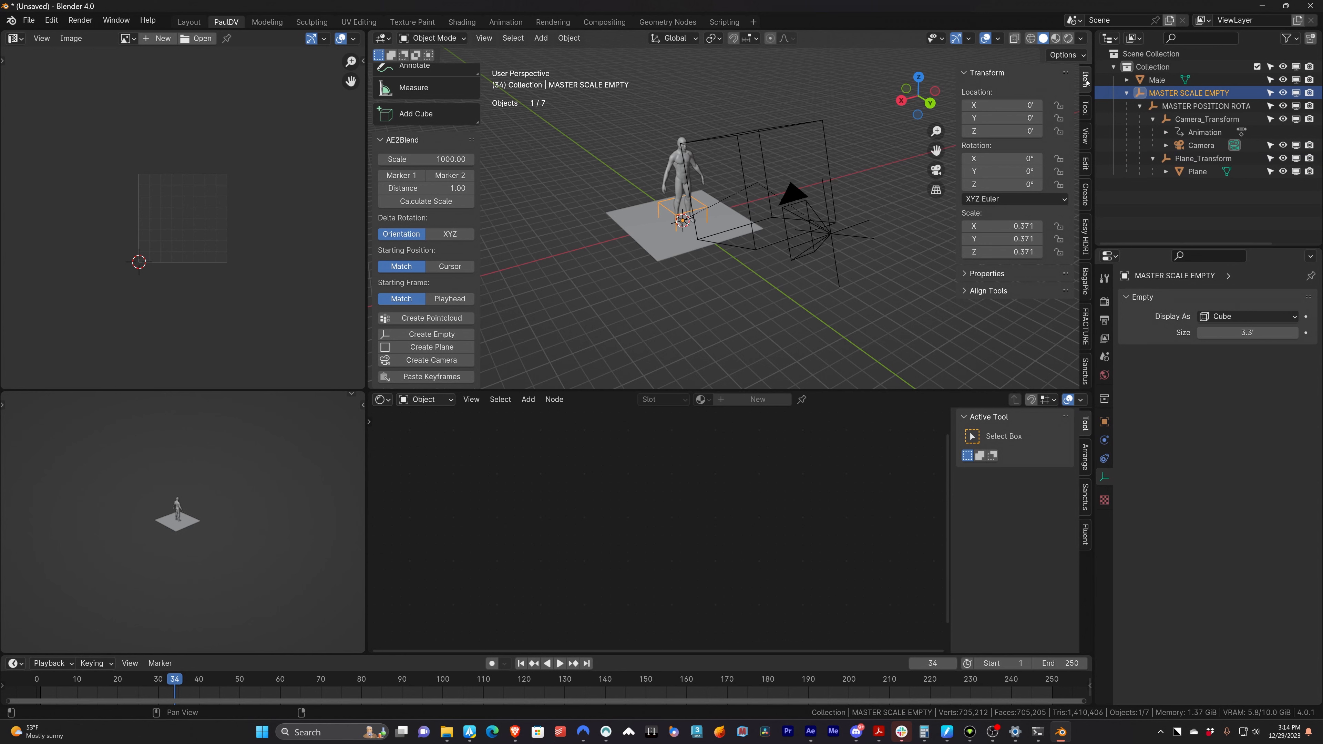
drag(1059, 105, 1059, 253)
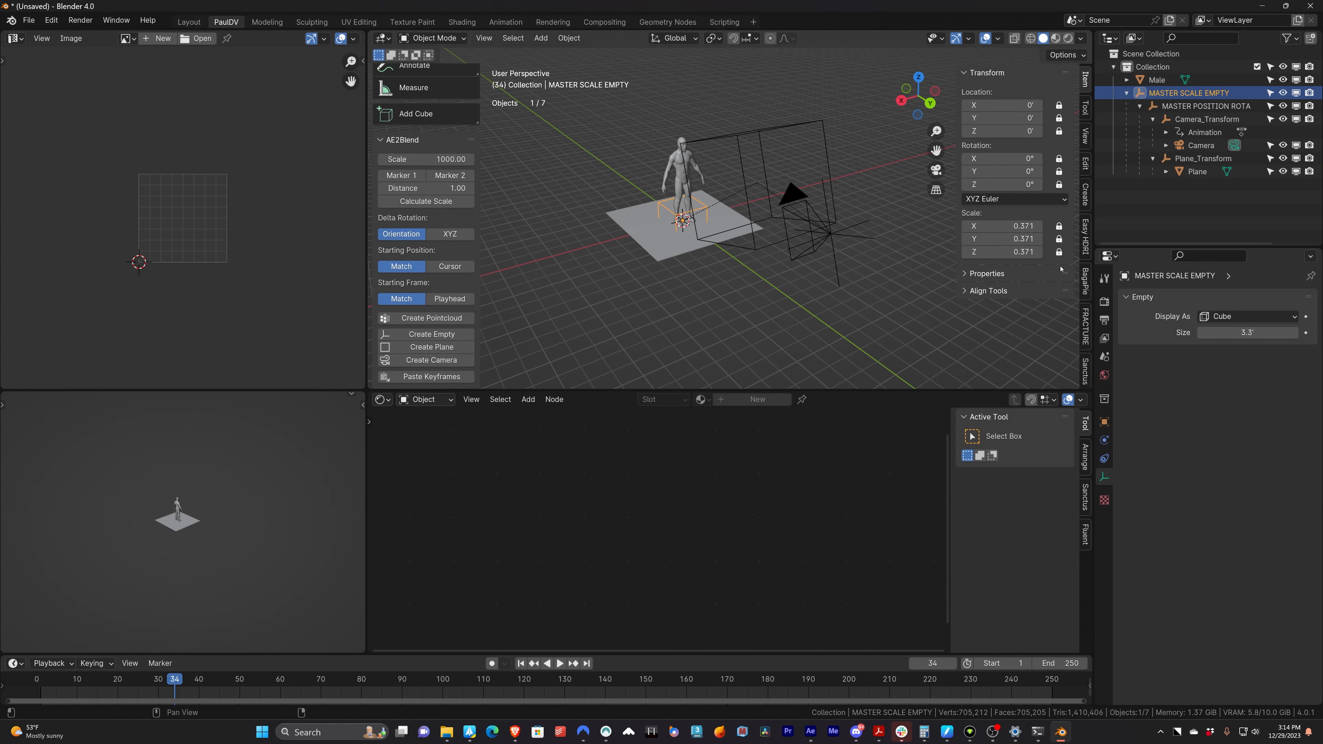
- Lock the location, rotation and scale of MASTER POSITION ROTATION EMPTY and Camera_Transform on all axes
click(1195, 107)
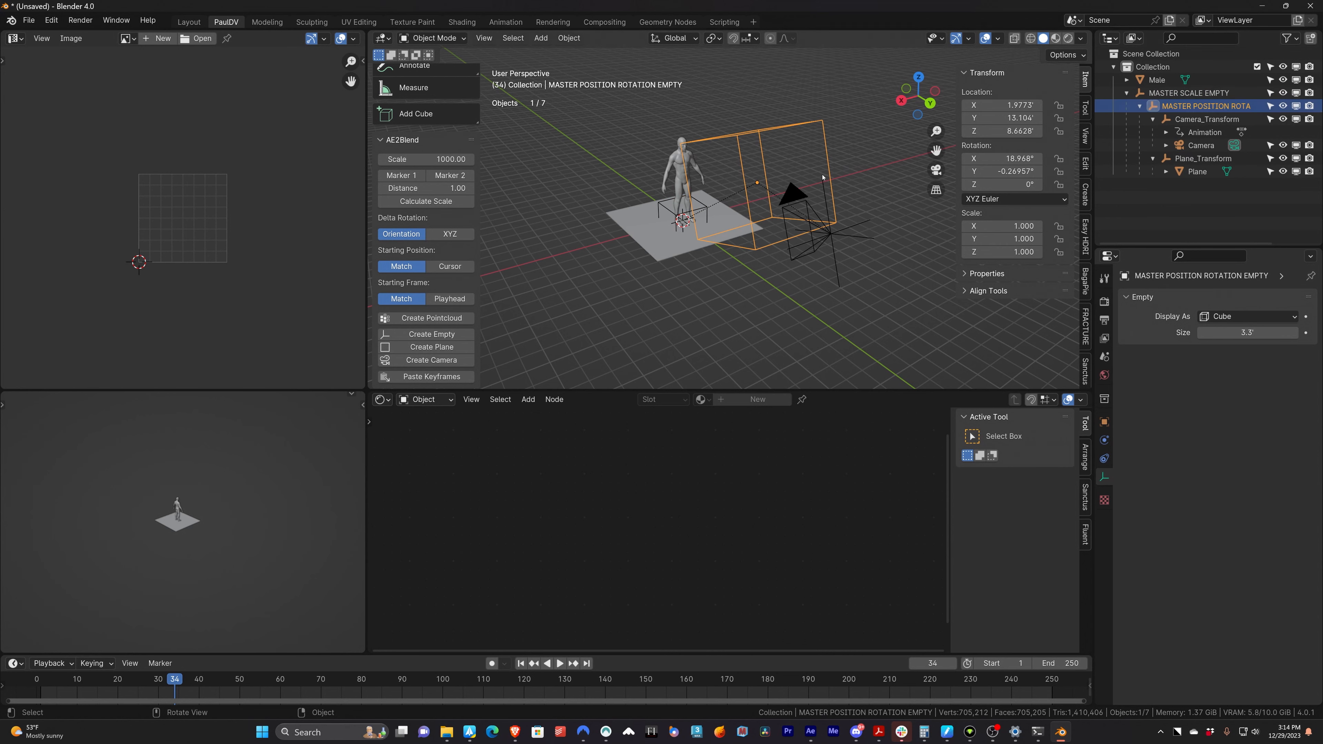
drag(1059, 105, 1064, 260)
click(1191, 121)
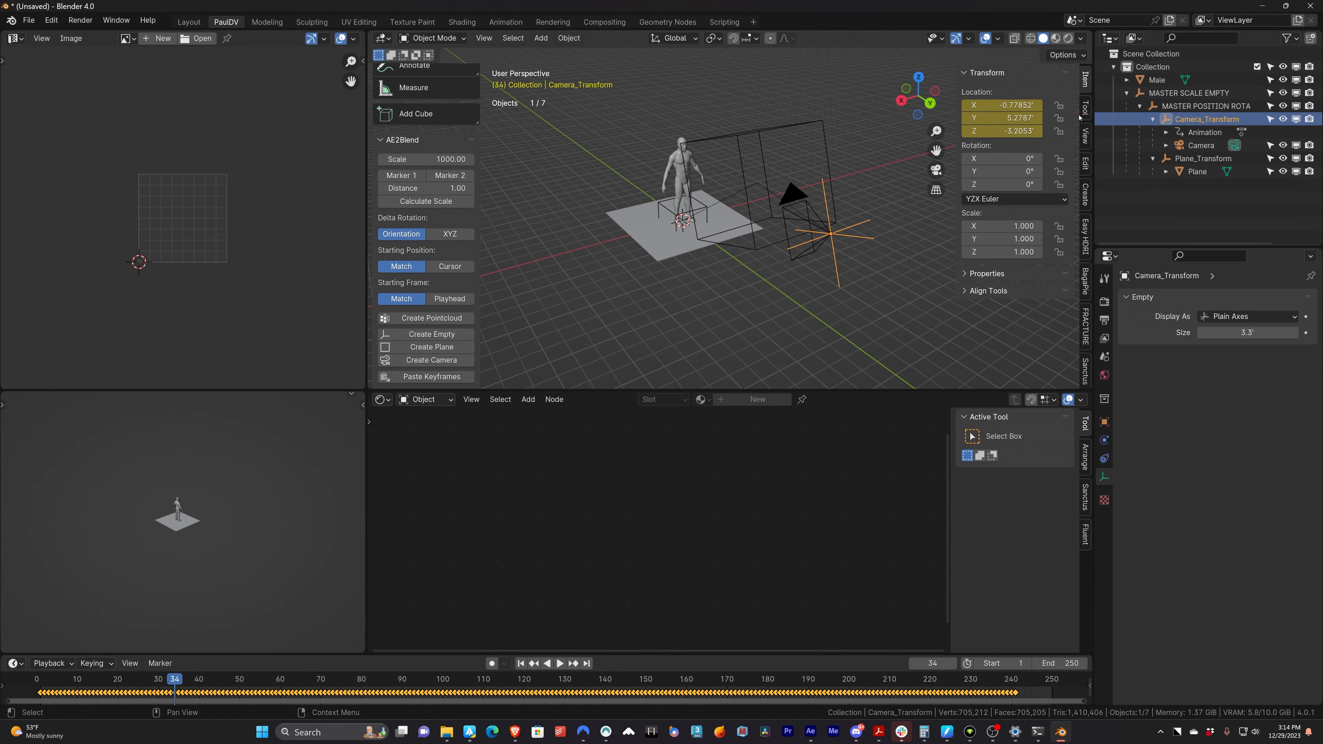
drag(1059, 105, 1060, 253)
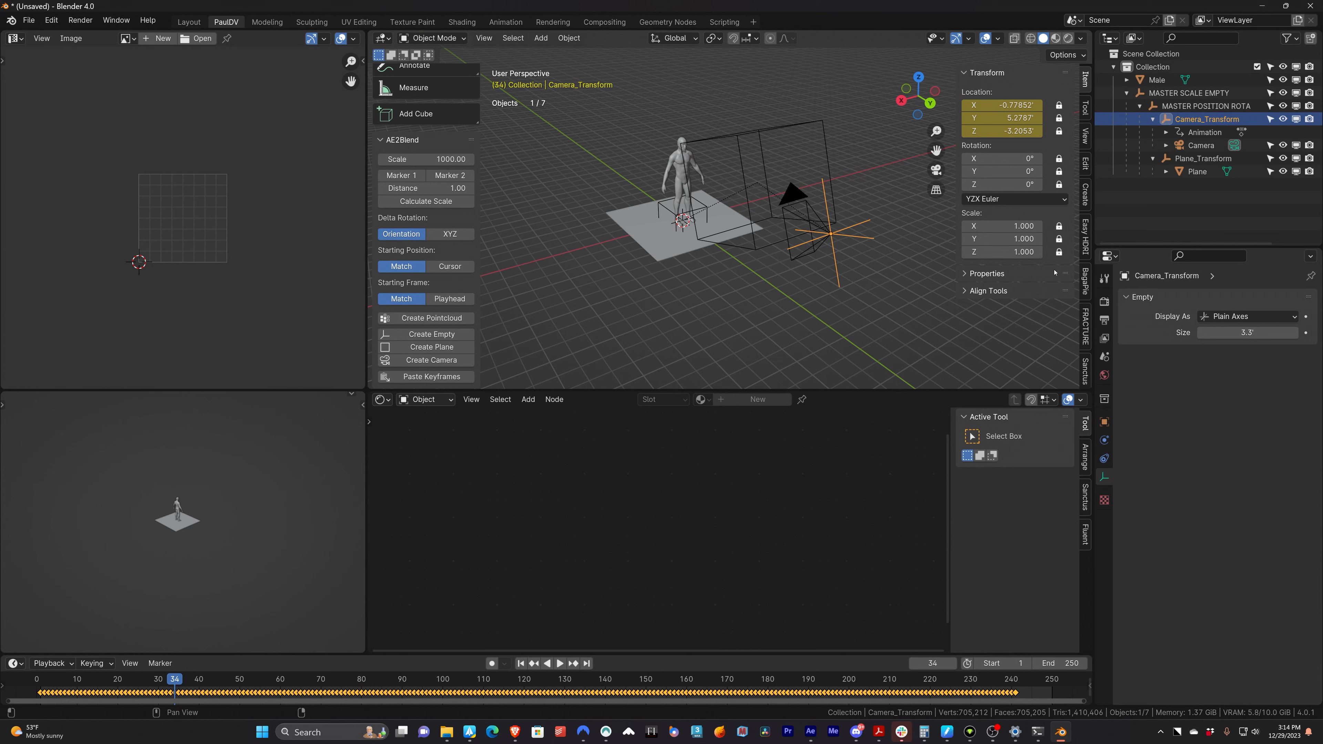
- Lock the location, rotation and scale of Camera, Plane_Transform and Plane on all axes
click(1201, 145)
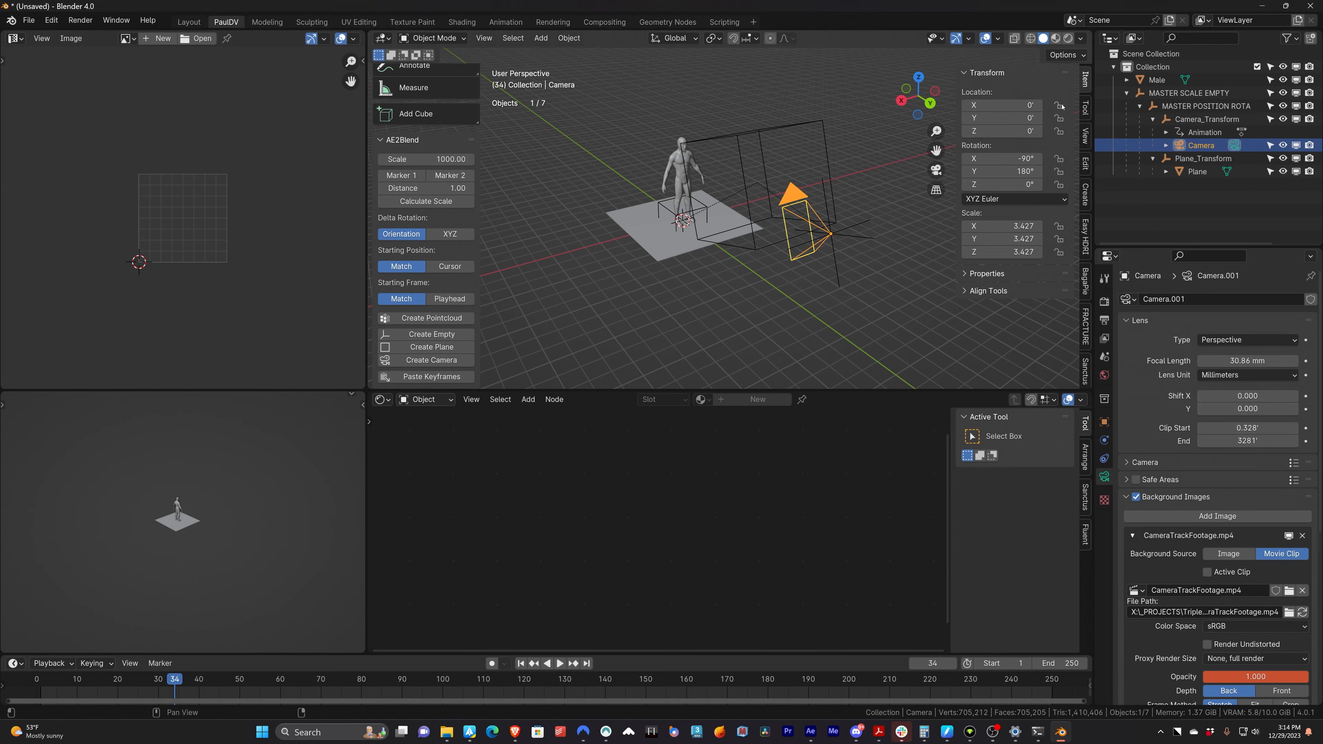
click(1203, 159)
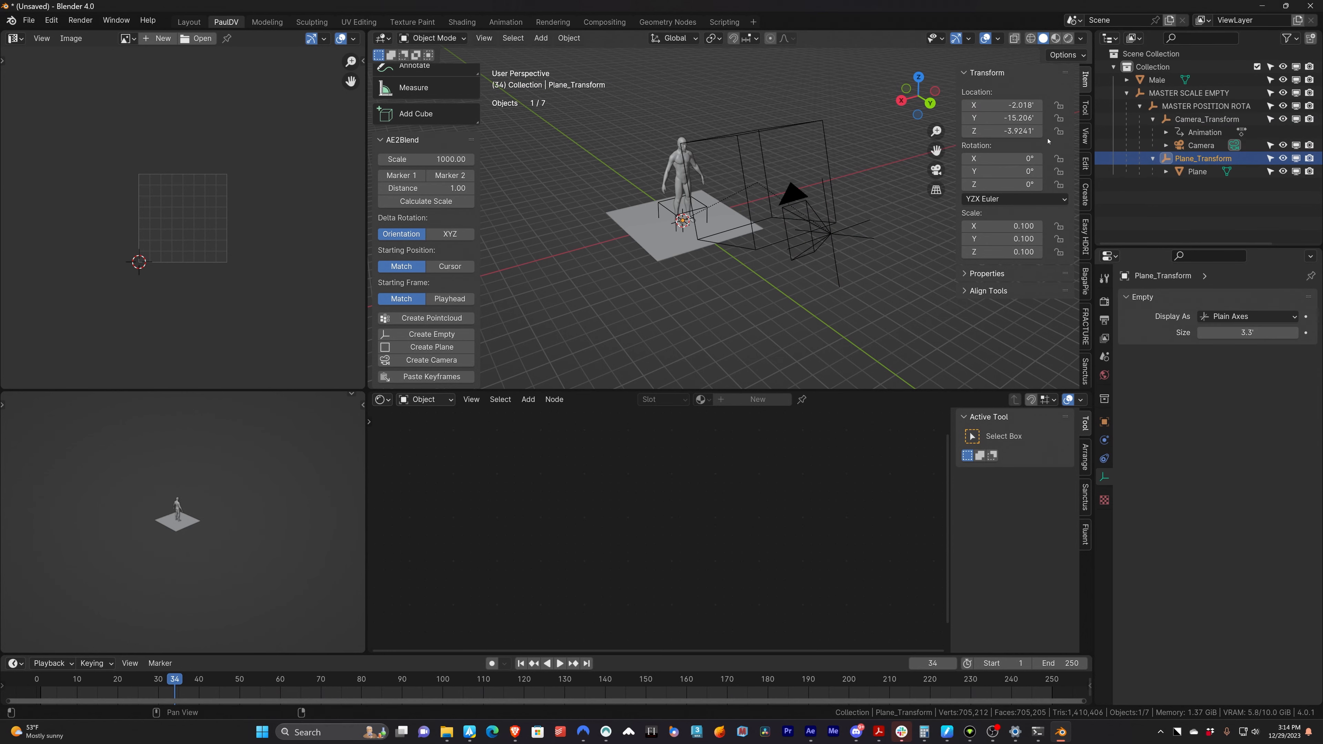
drag(1060, 105, 1060, 253)
click(1201, 172)
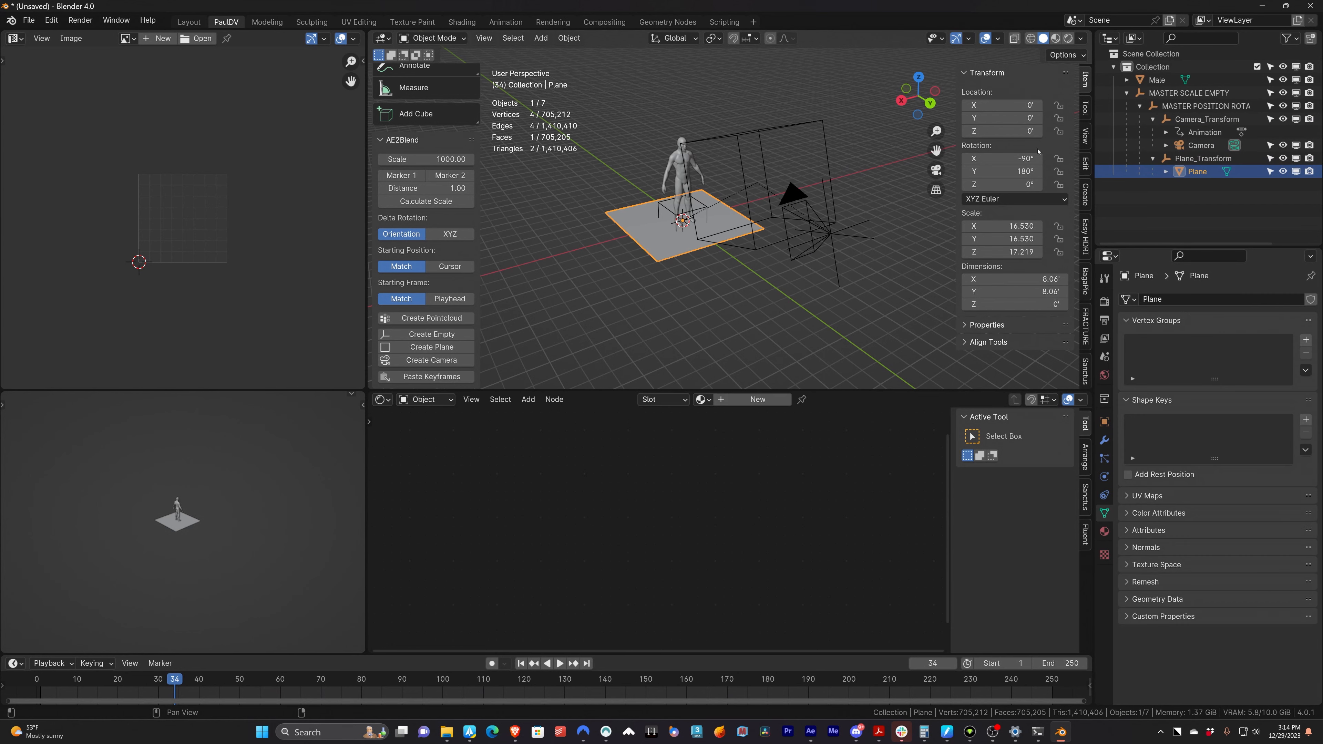
drag(1060, 106, 1059, 253)
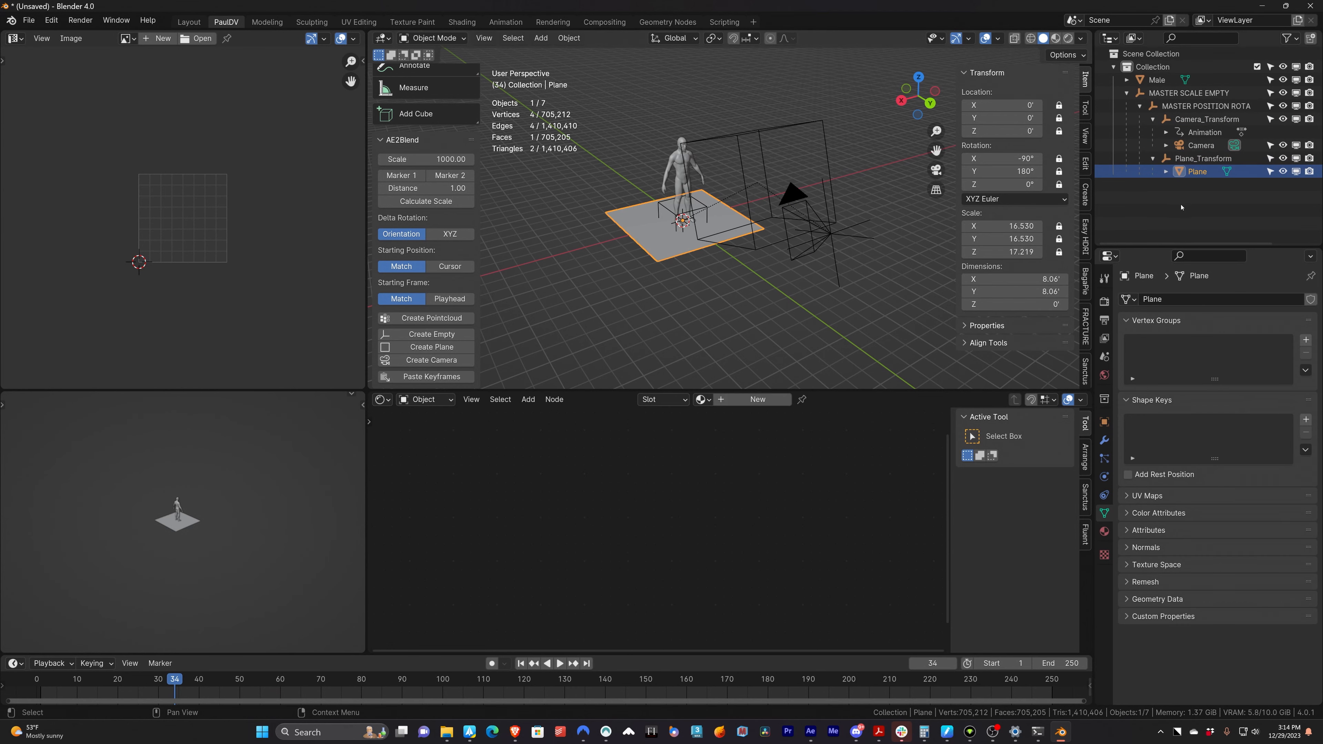
- Clear the selection and scrub the tracked camera view back to frame 37 to check the figure against the footage
click(1181, 207)
click(695, 236)
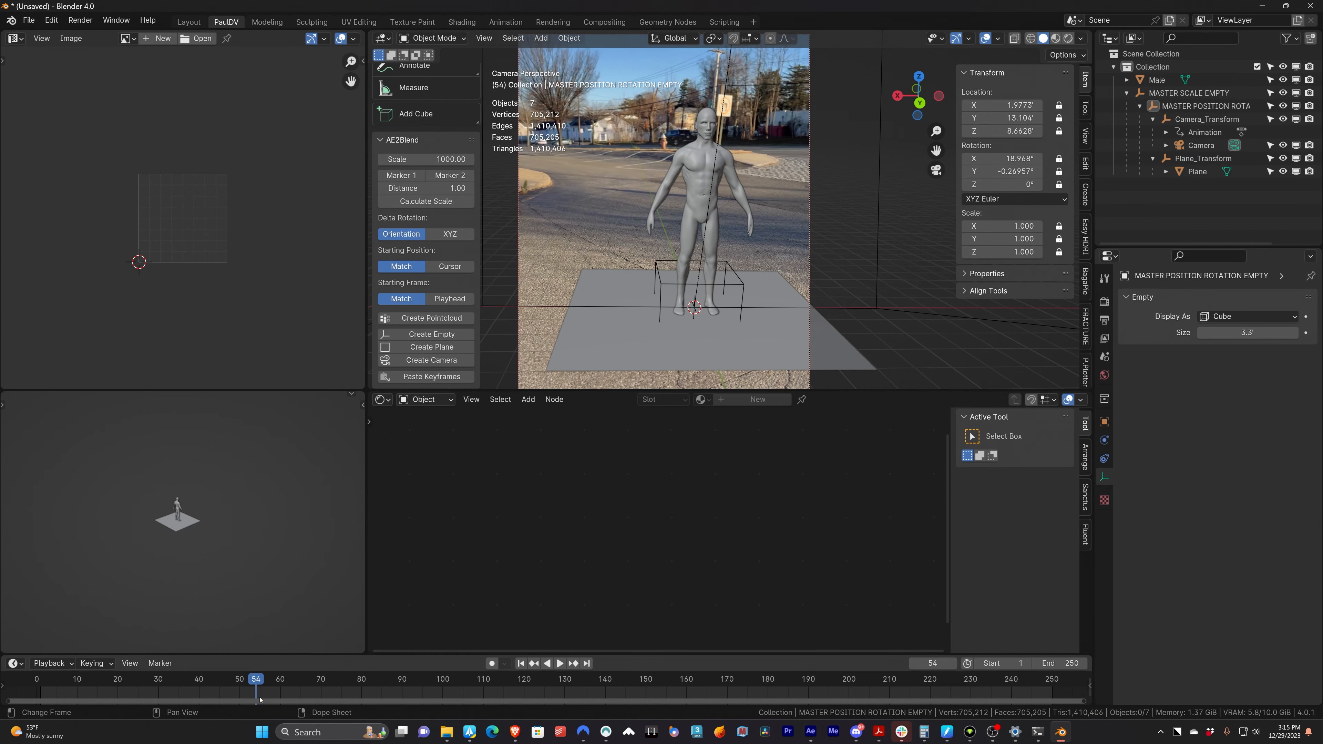
drag(260, 700, 187, 700)
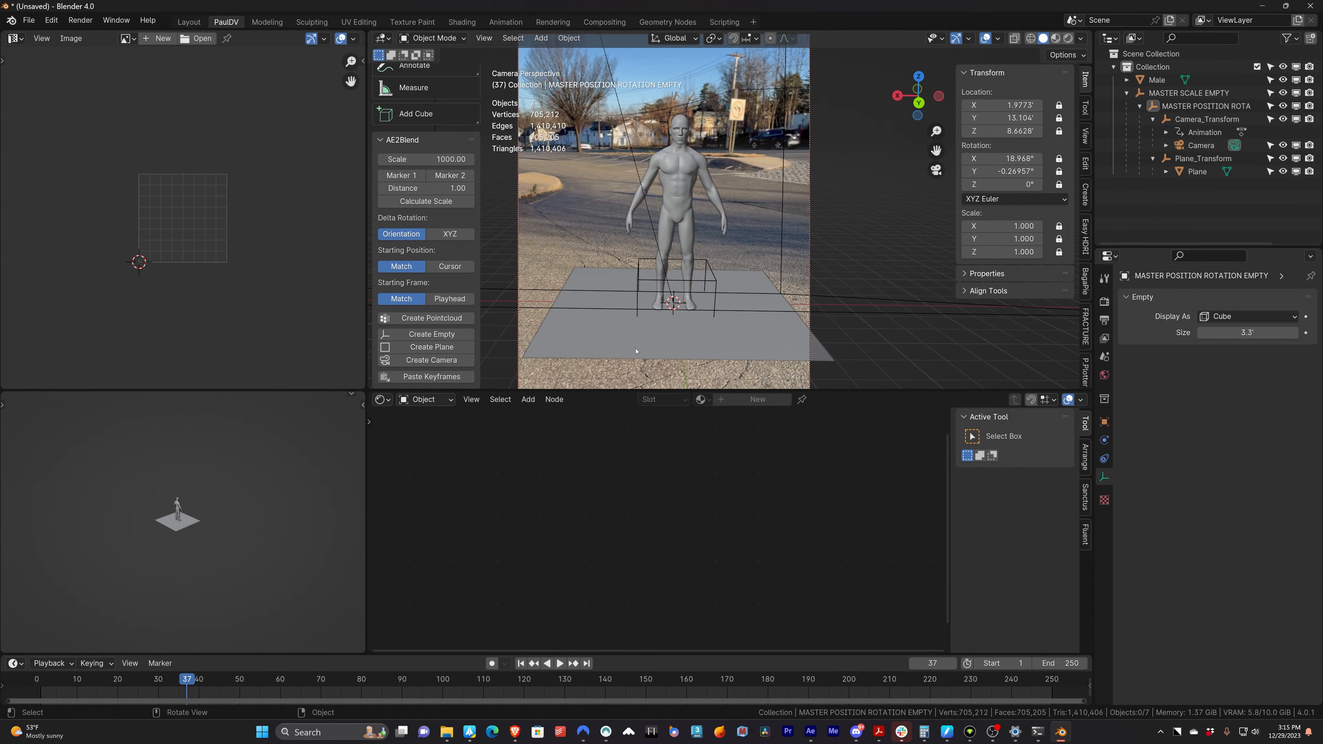
- Add a cone mesh at the figure's feet, raise it along Z and scale it uniformly to about 1.748
key(shift+a)
mouse_move(672, 319)
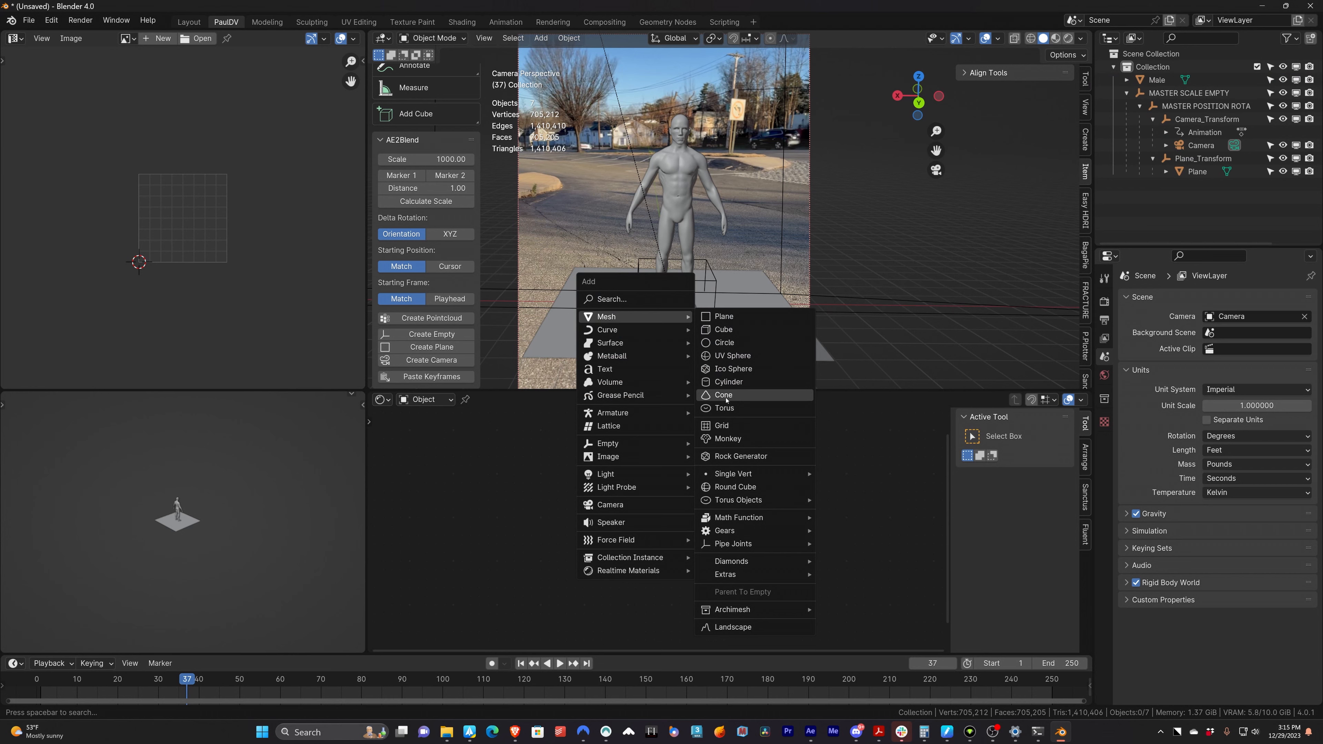
click(725, 395)
key(g)
key(z)
click(703, 313)
key(s)
click(730, 311)
- Move the cone to about Z 1.71' and X 3.02' beside the figure, and play the animation to check it
key(g)
key(z)
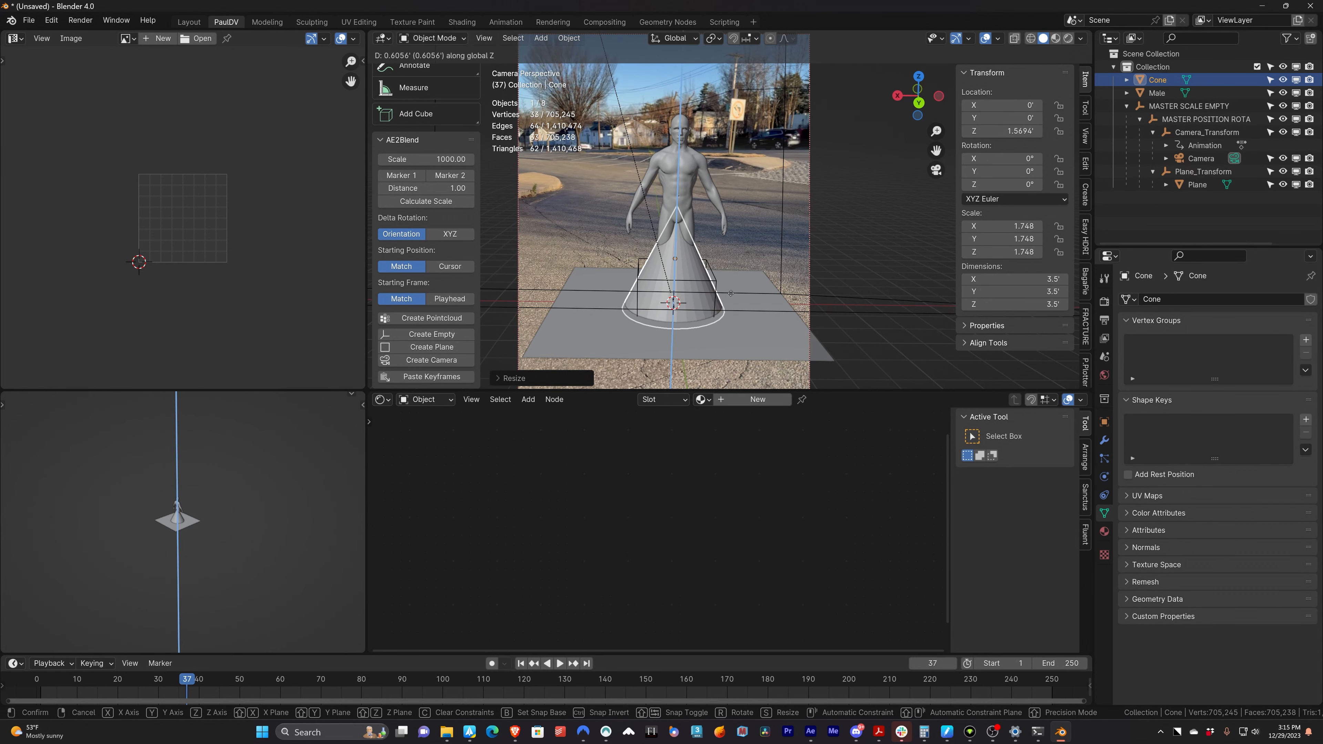
click(731, 300)
key(g)
key(x)
click(660, 303)
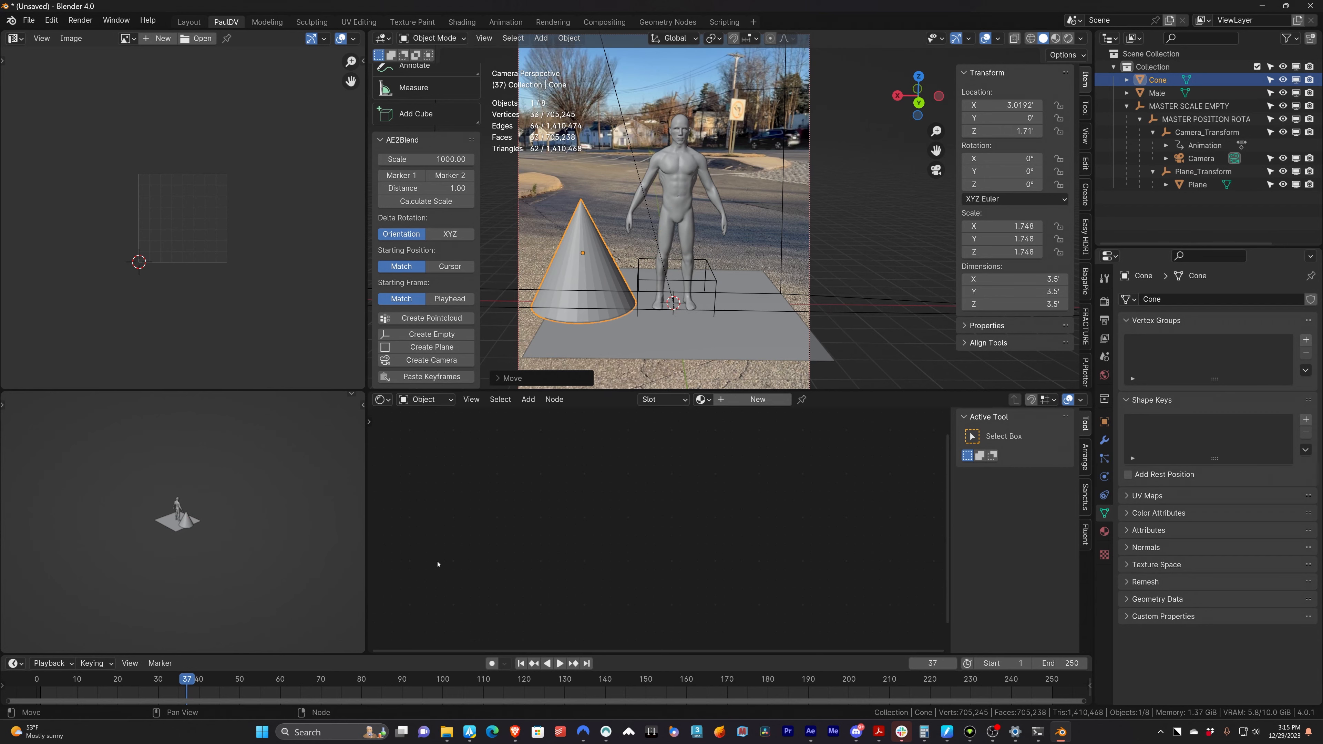
mouse_move(205, 684)
mouse_down()
mouse_move(511, 683)
mouse_move(202, 691)
mouse_up()
key(space)
- Try to scale down the locked ground plane in the camera view
click(714, 367)
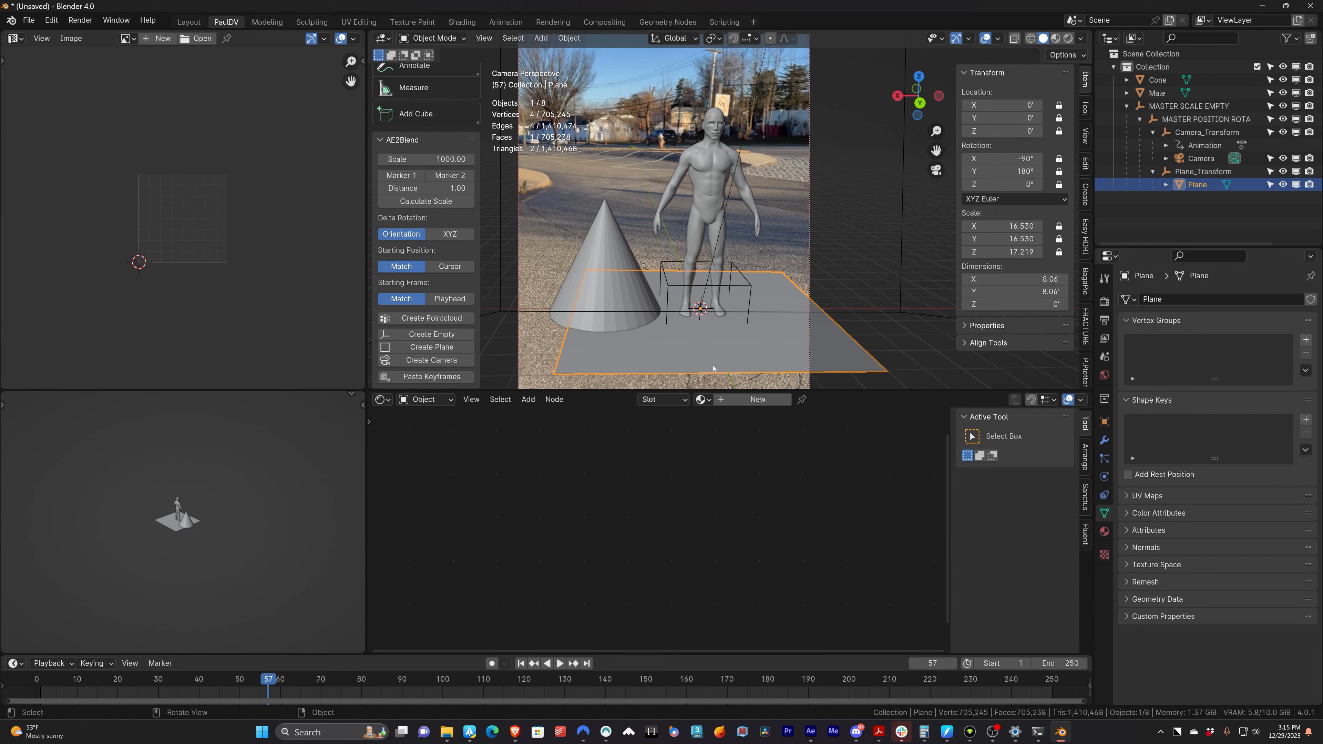
key(s)
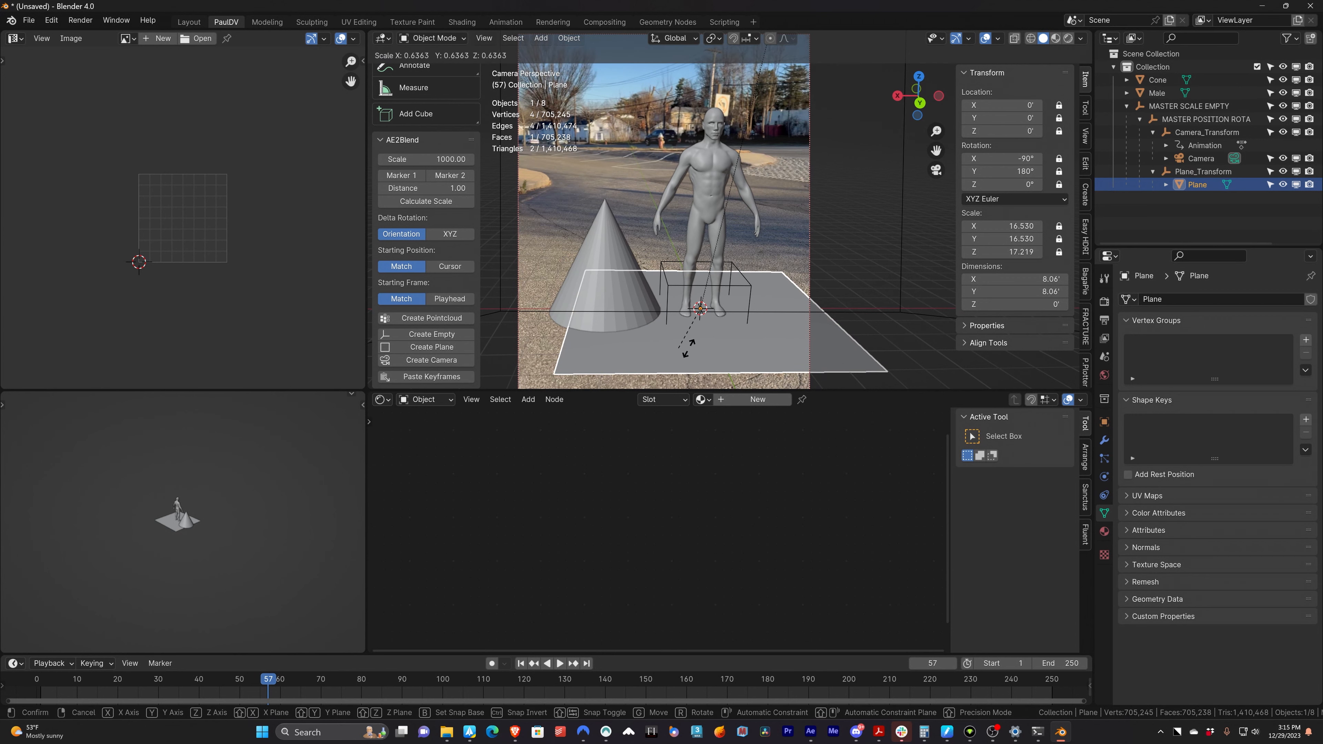
click(689, 346)
- Unlock the ground plane's location, rotation and scale, and enlarge it uniformly to about 25.9' by 25.9'
click(1199, 190)
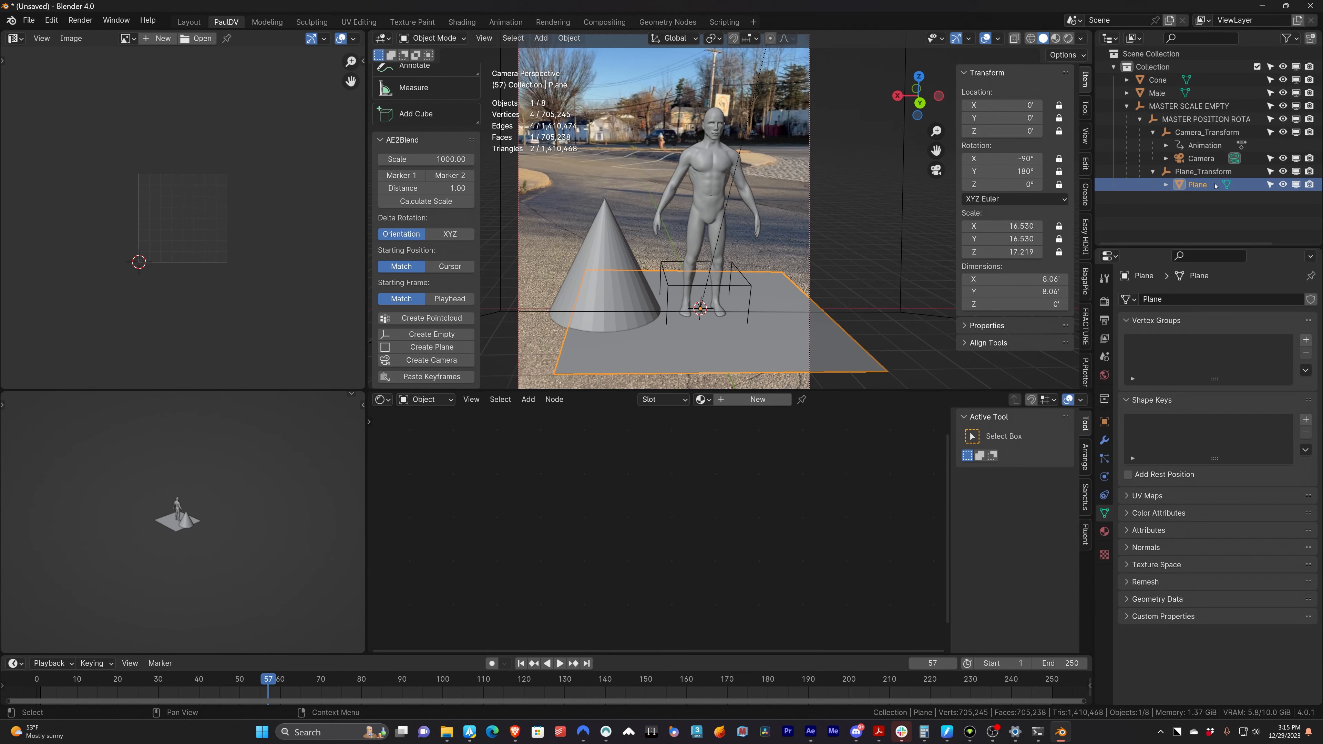
drag(1059, 104, 1059, 251)
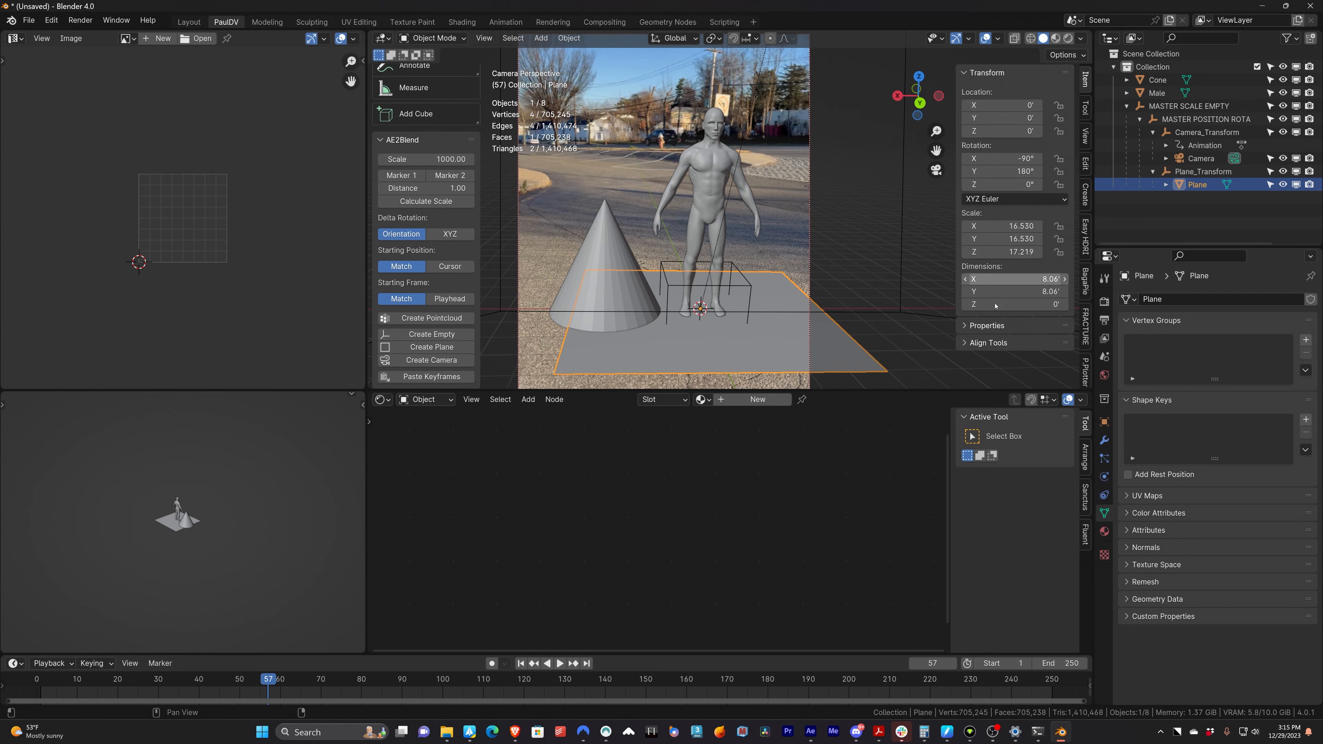
key(s)
click(849, 355)
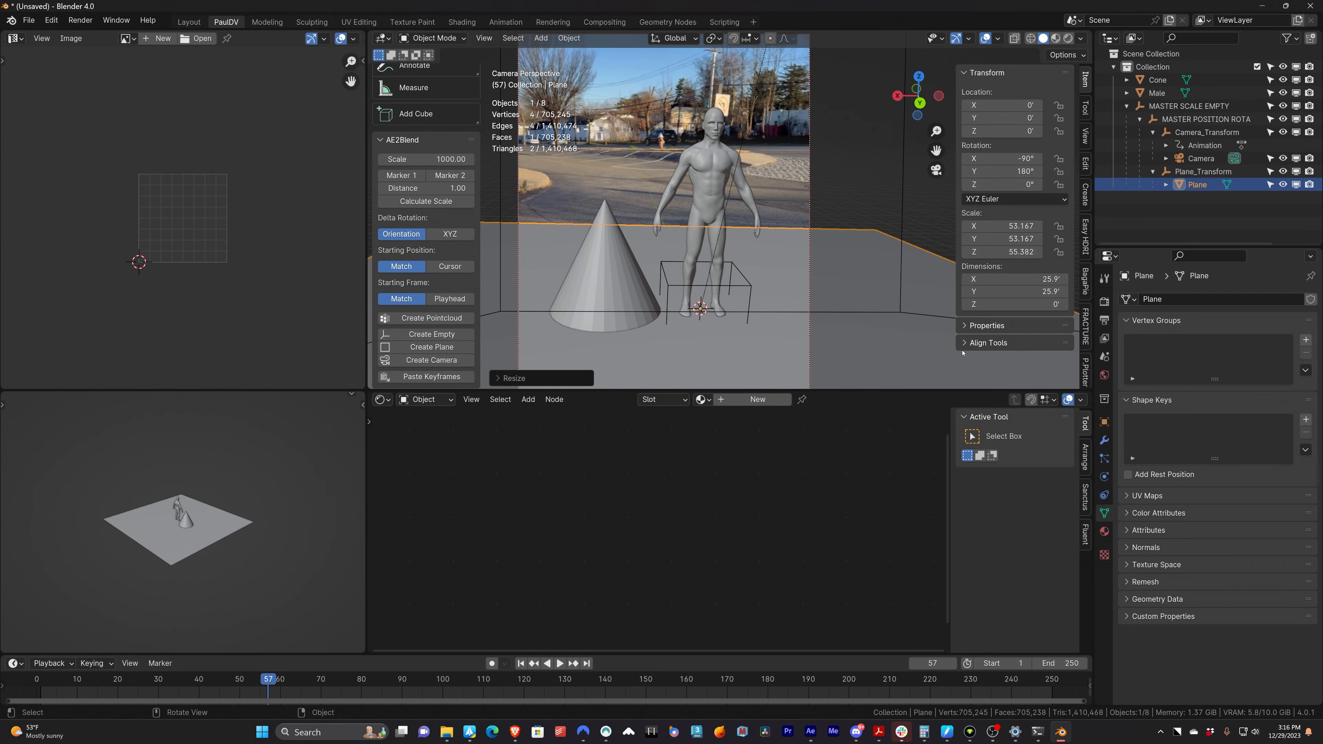
- Make the ground plane a shadow catcher and show the camera view in rendered shading
click(1104, 422)
click(1150, 609)
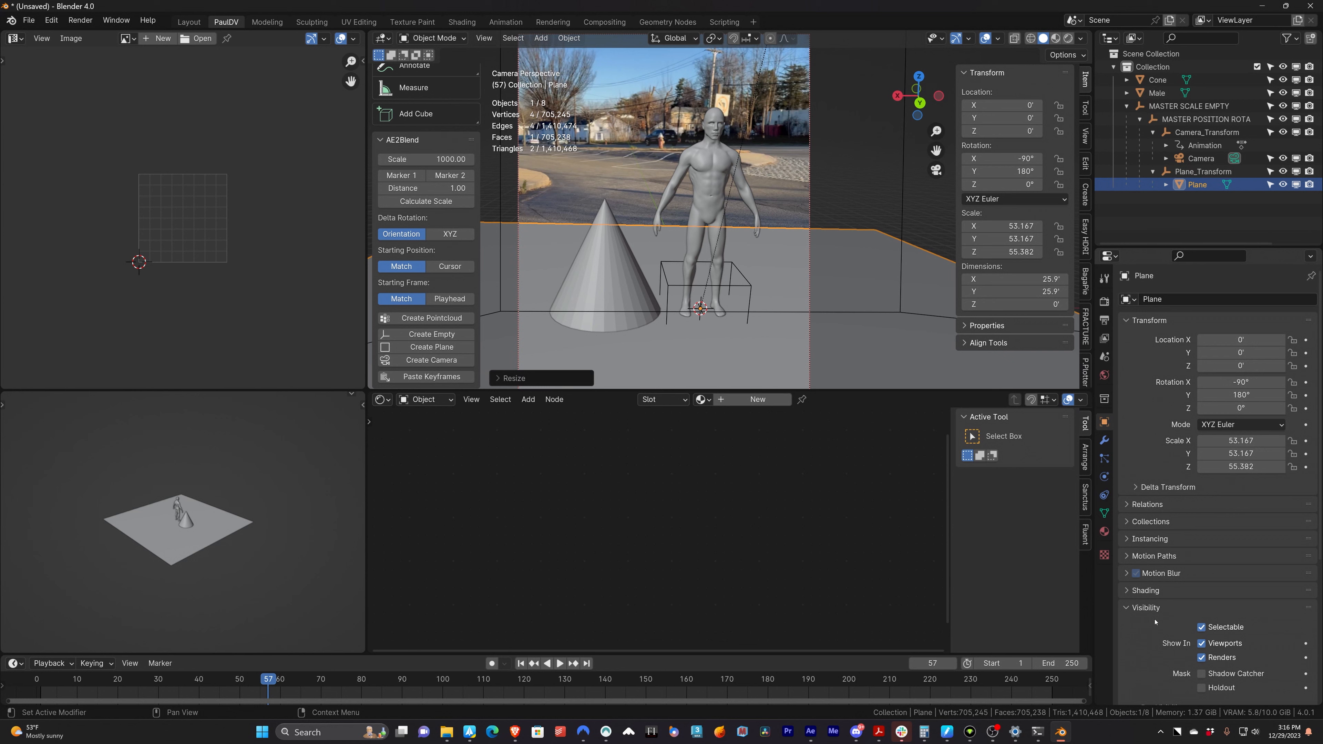
scroll(1150, 612, down, 10)
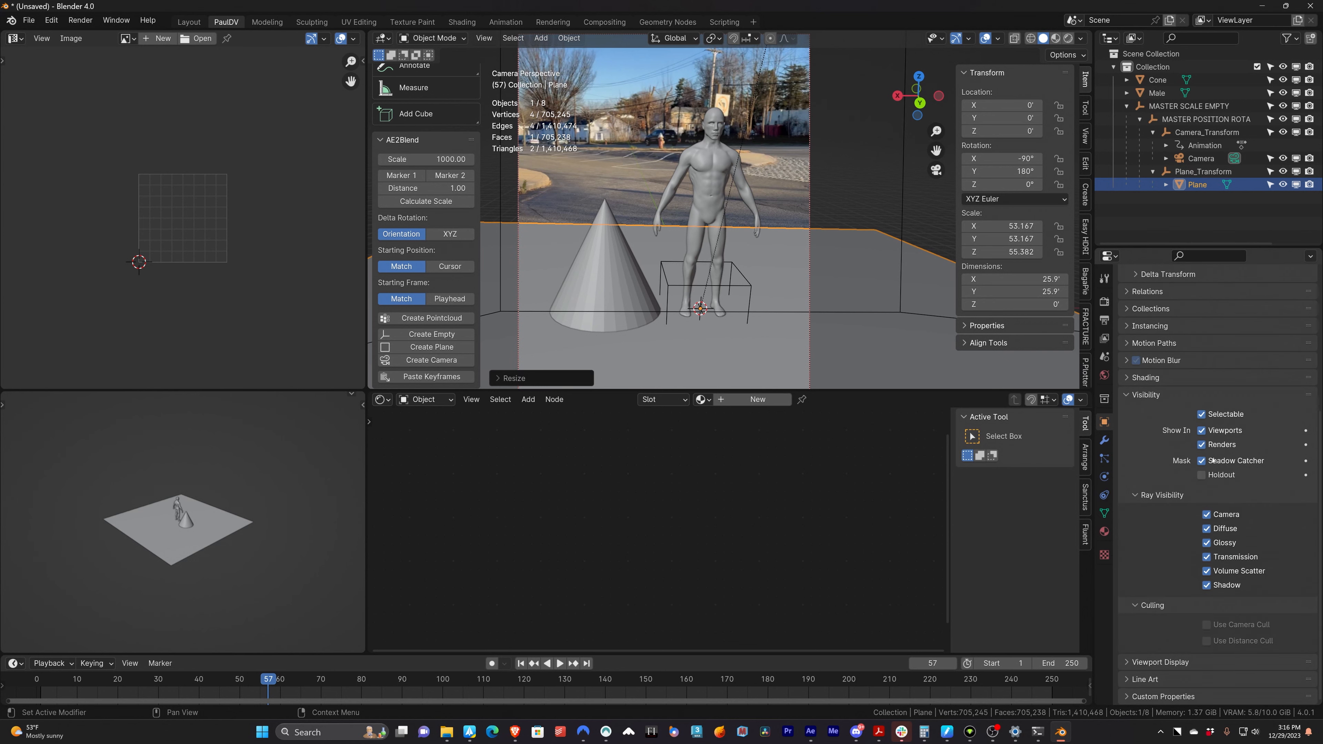
click(1068, 38)
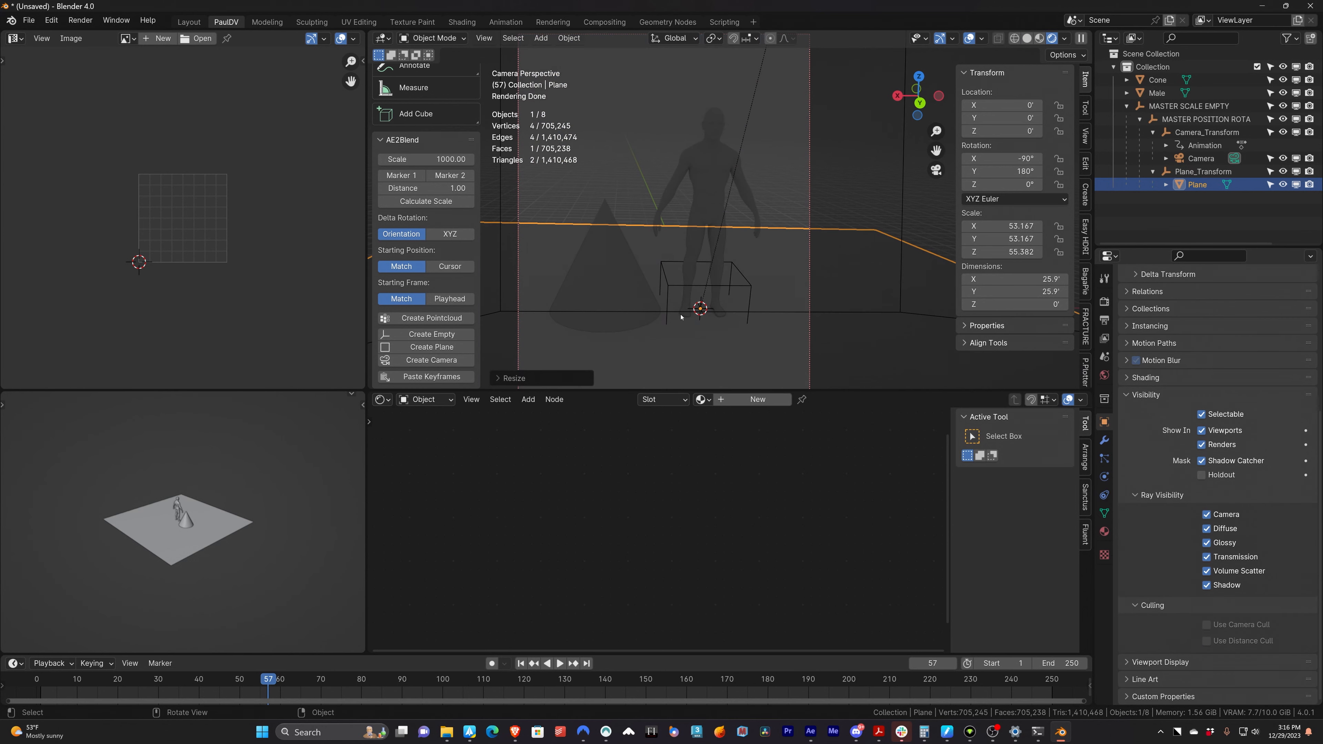
- Create Easy HDRI world lighting for the scene and make the render background transparent so the footage shows behind the objects
click(1084, 249)
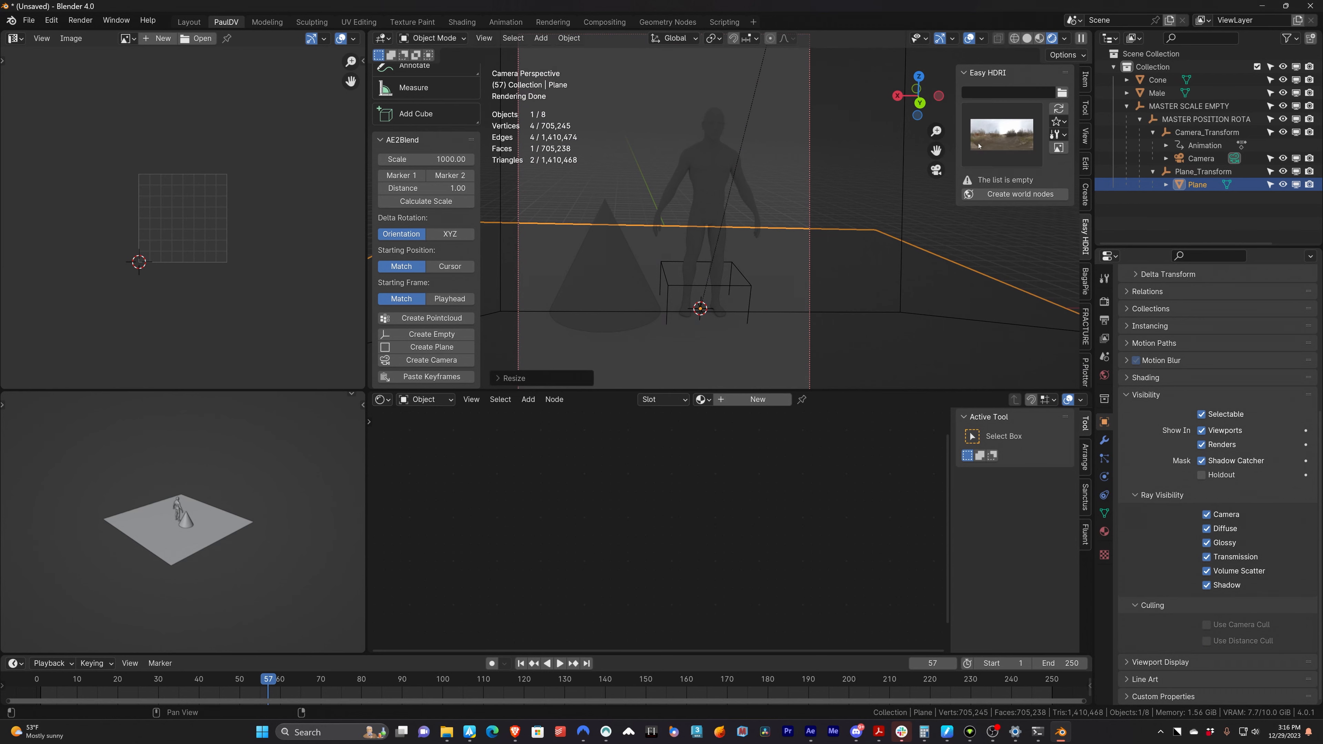
click(1059, 107)
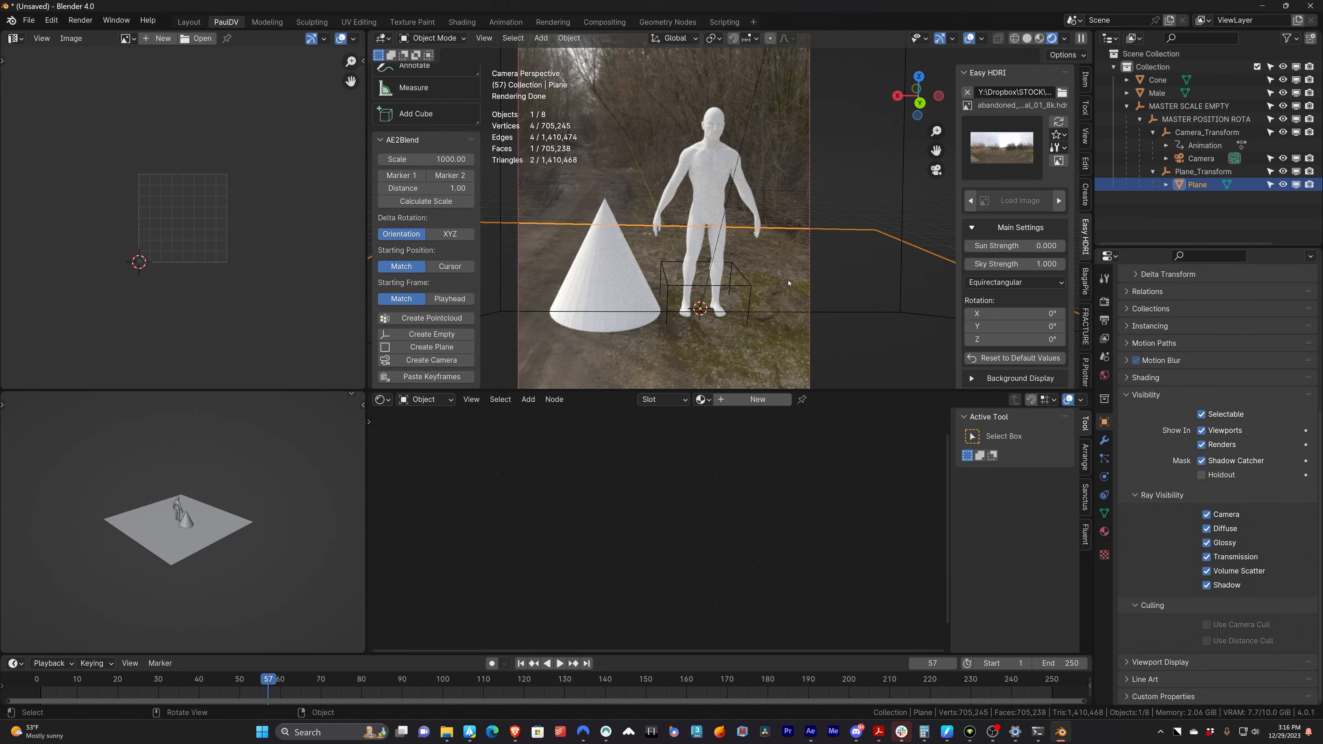
key(q)
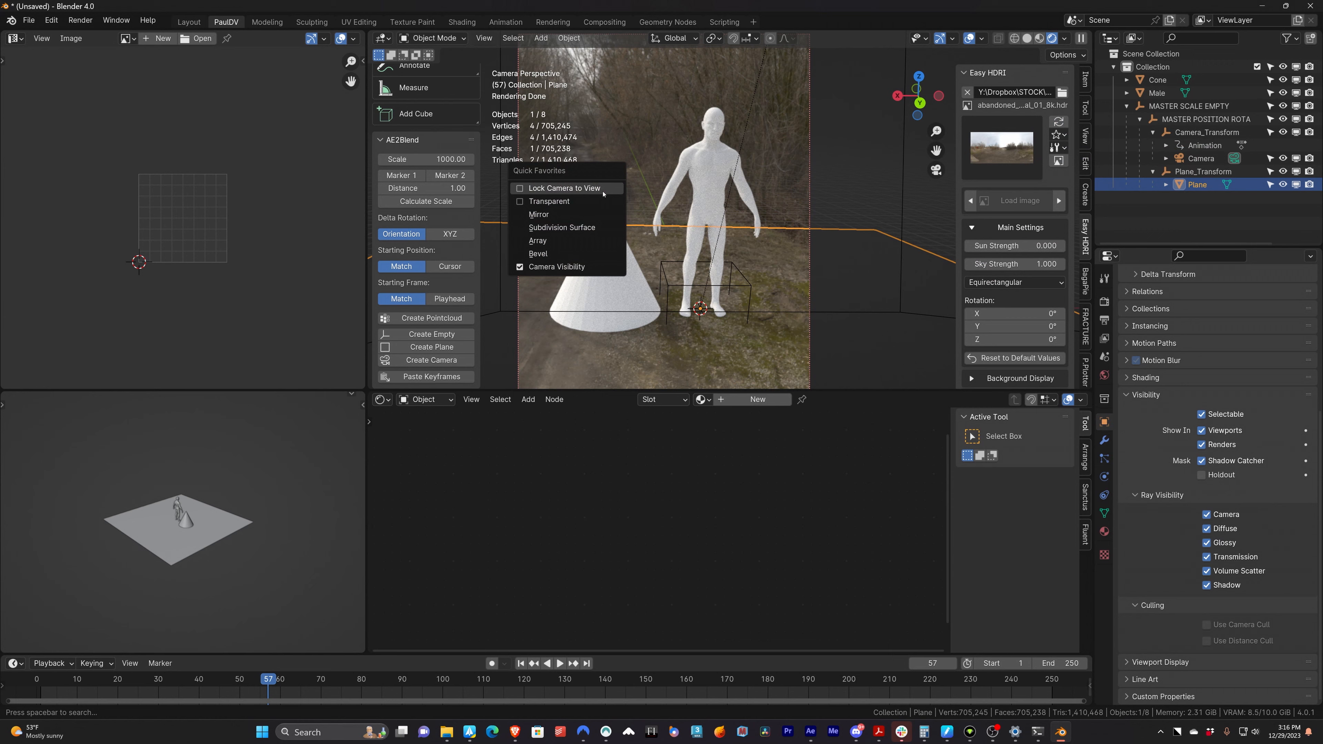
click(572, 202)
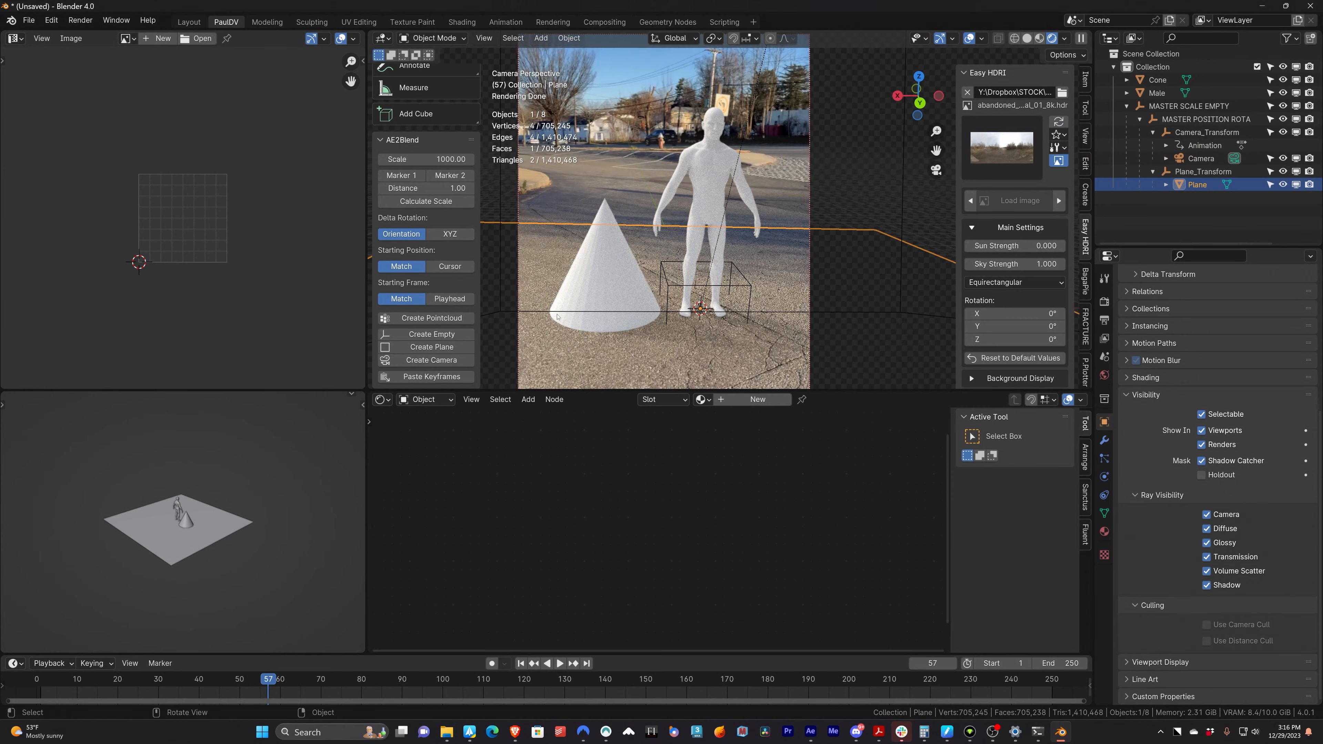
- Deselect everything, then scrub and play the rendered view to check how the figure and cone stick to the footage
key(alt+a)
mouse_move(286, 685)
mouse_down()
mouse_move(409, 687)
mouse_move(277, 686)
mouse_up()
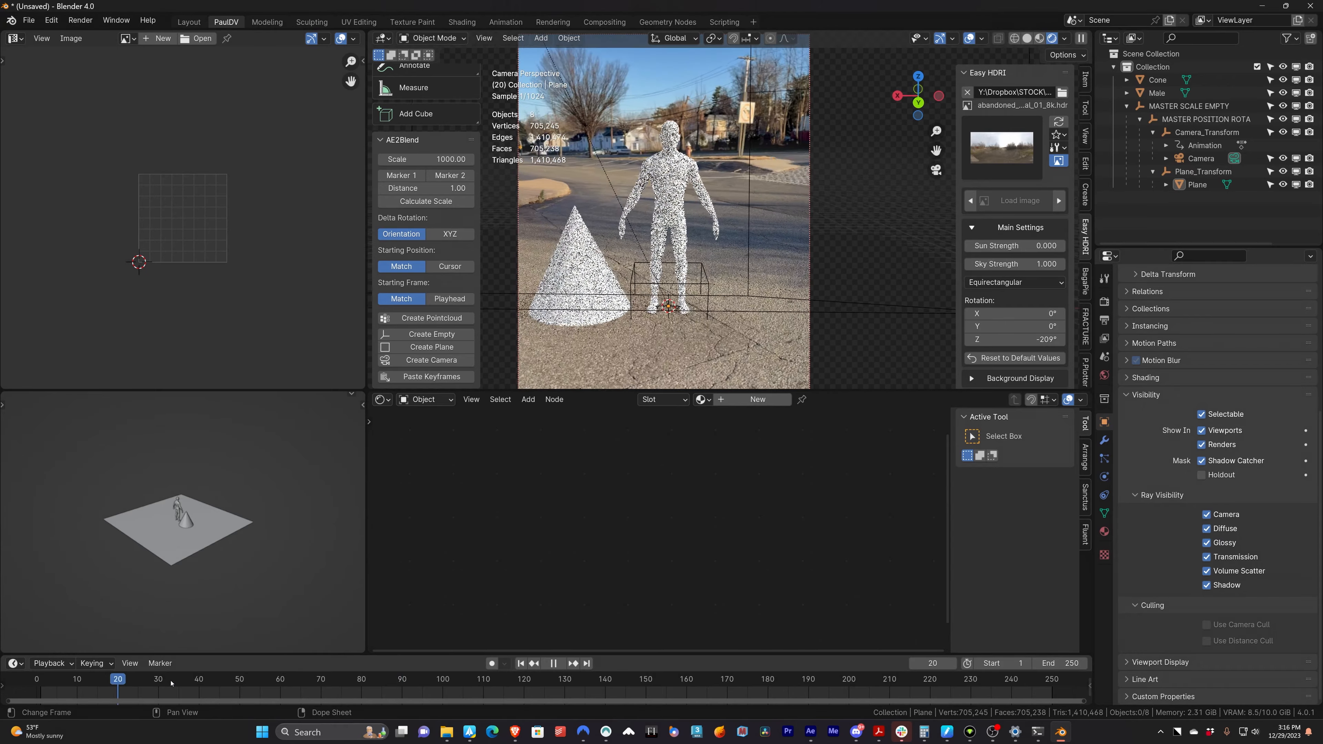
key(space)
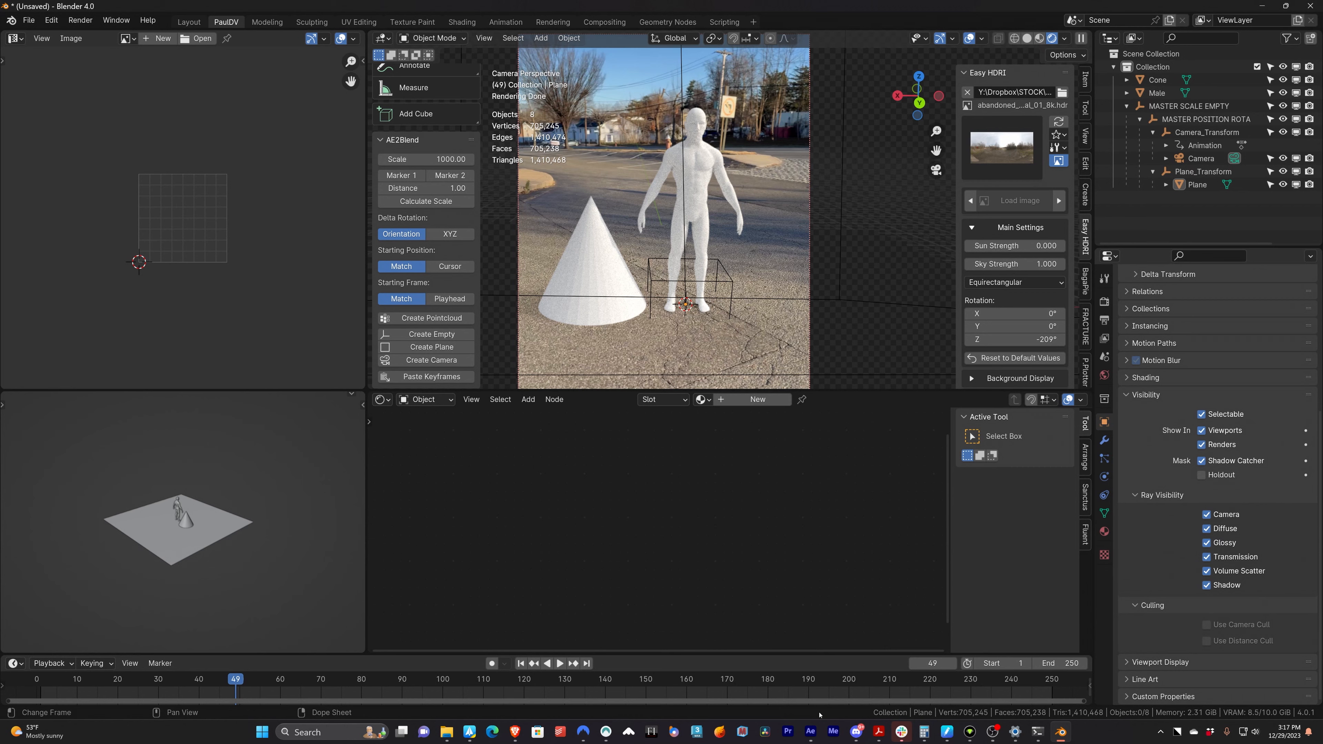
- Switch to After Effects and set the ground plane and origin from the selected 3D track points
click(810, 732)
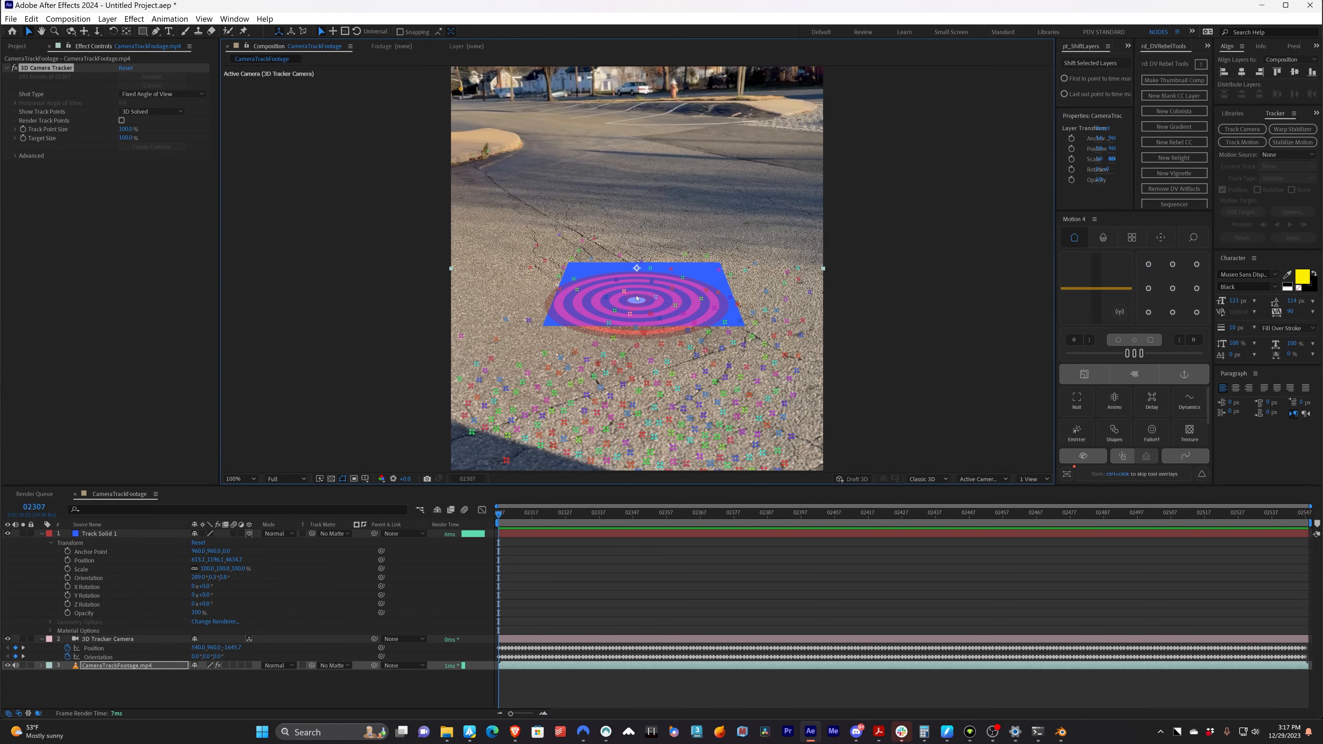
right_click(636, 296)
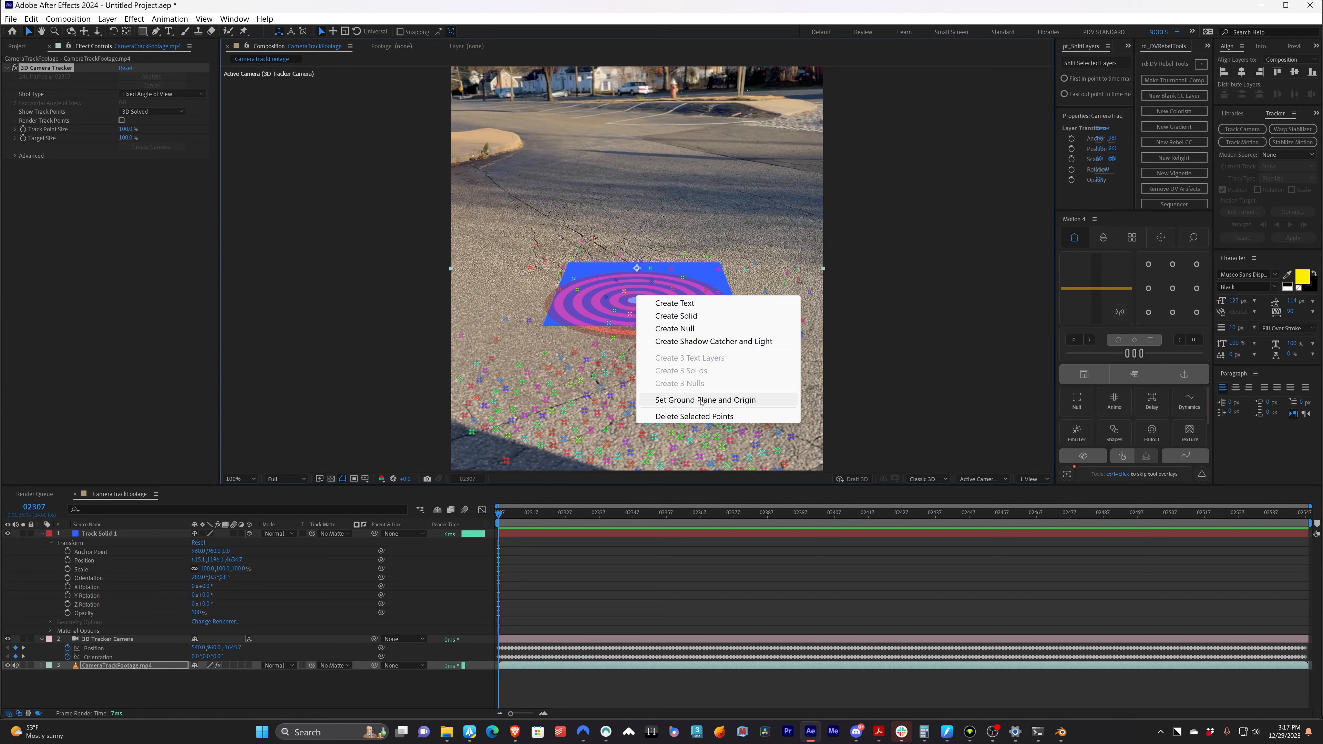
click(772, 400)
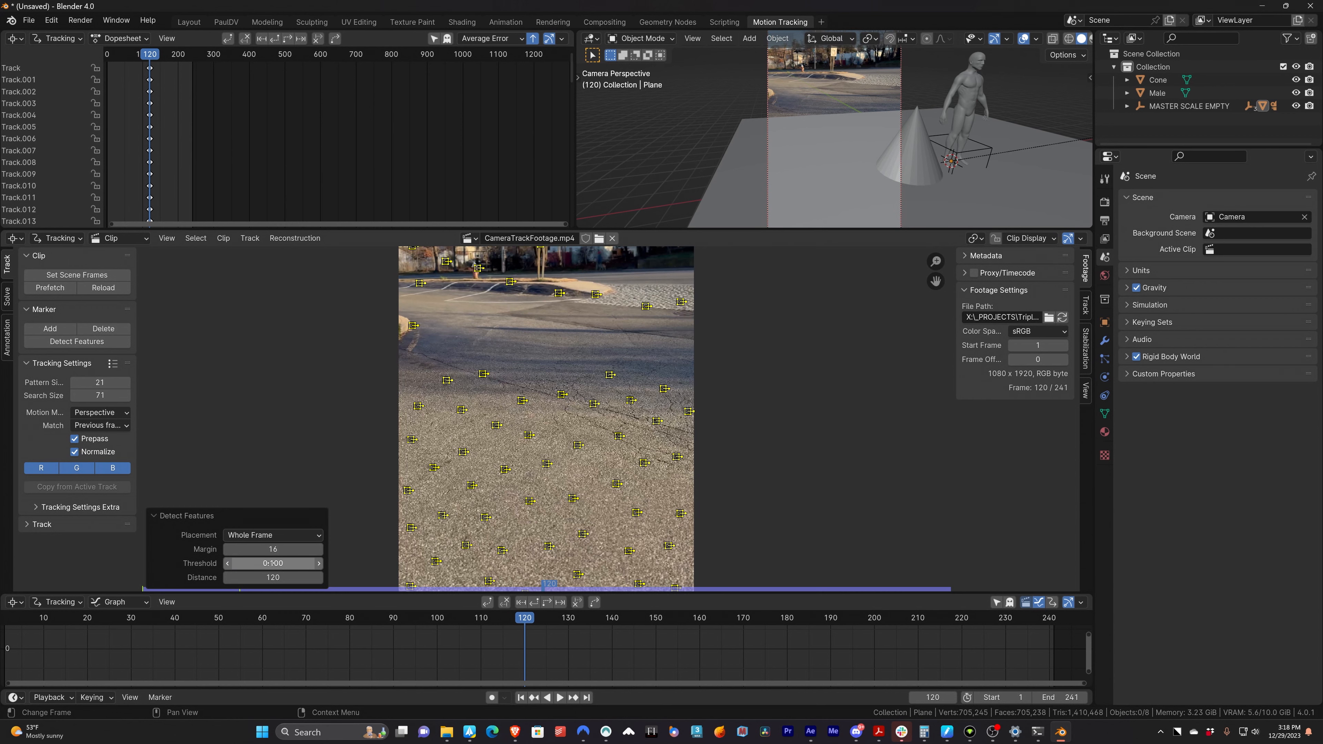
- Set the Detect Features margin to 8 for the CameraTrackFootage.mp4 clip
click(264, 551)
text(8)
key(Return)
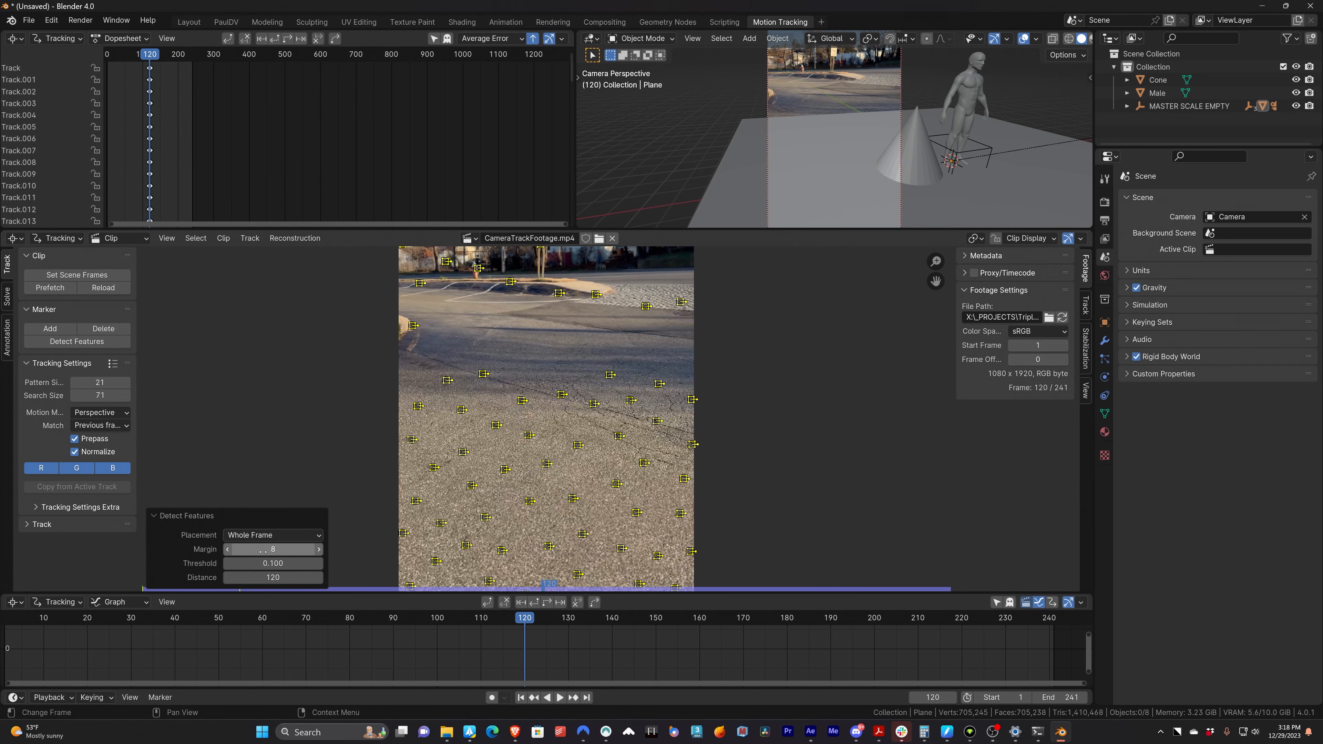
- Track the detected markers backward and forward from frame 120, and scrub around frames 110 to 119 to inspect the tracks
click(538, 602)
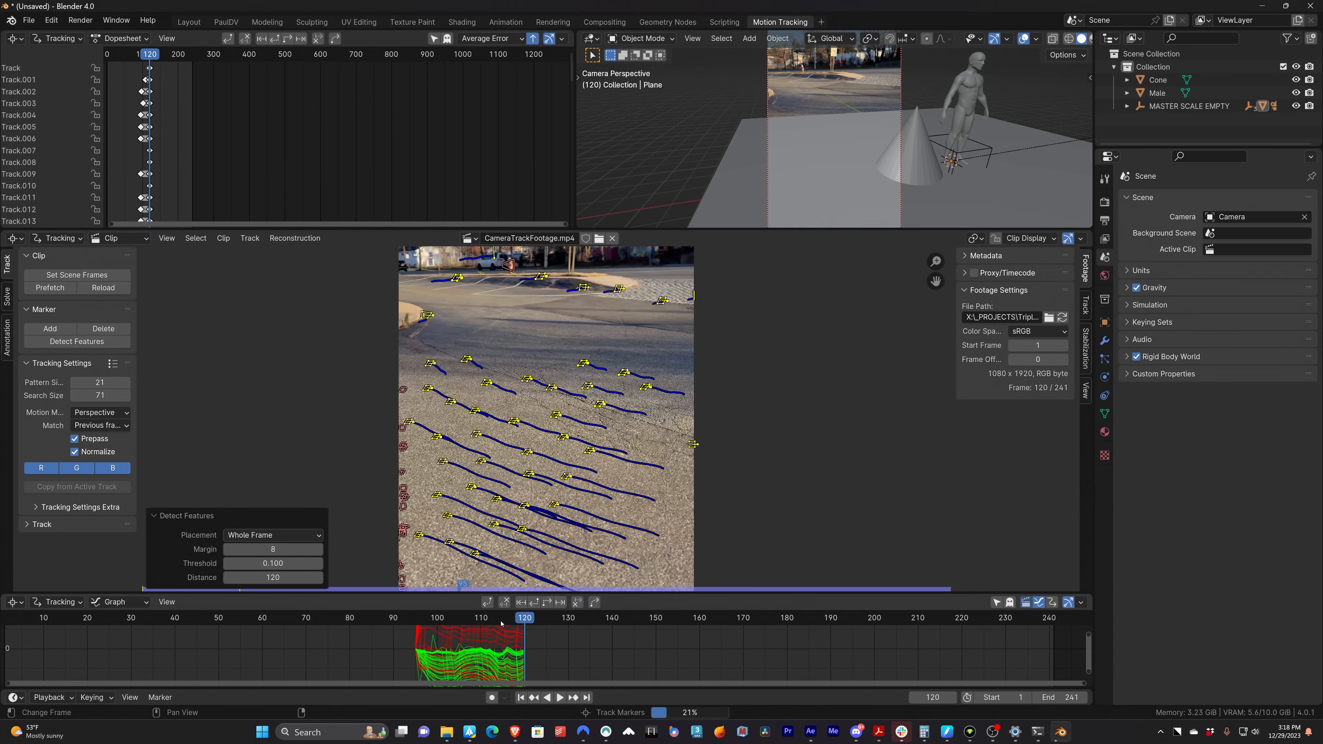
click(546, 603)
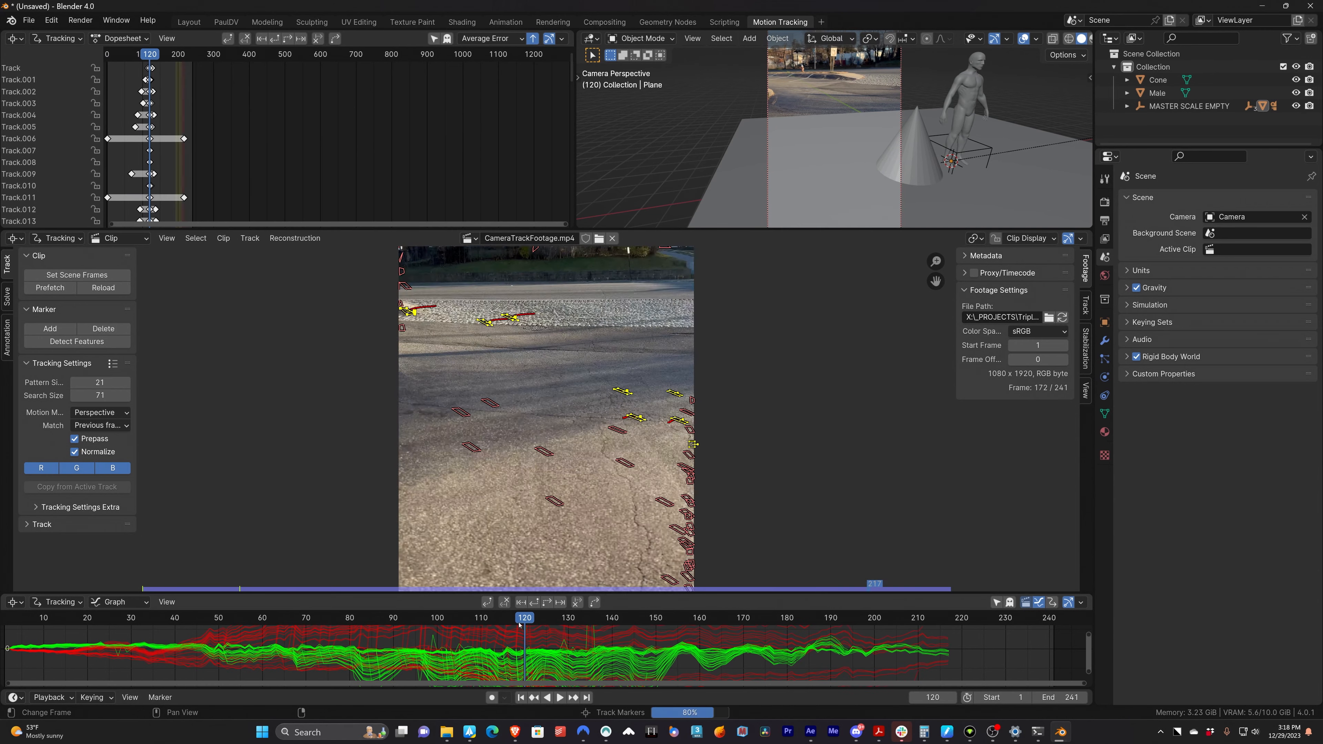
drag(627, 623, 475, 644)
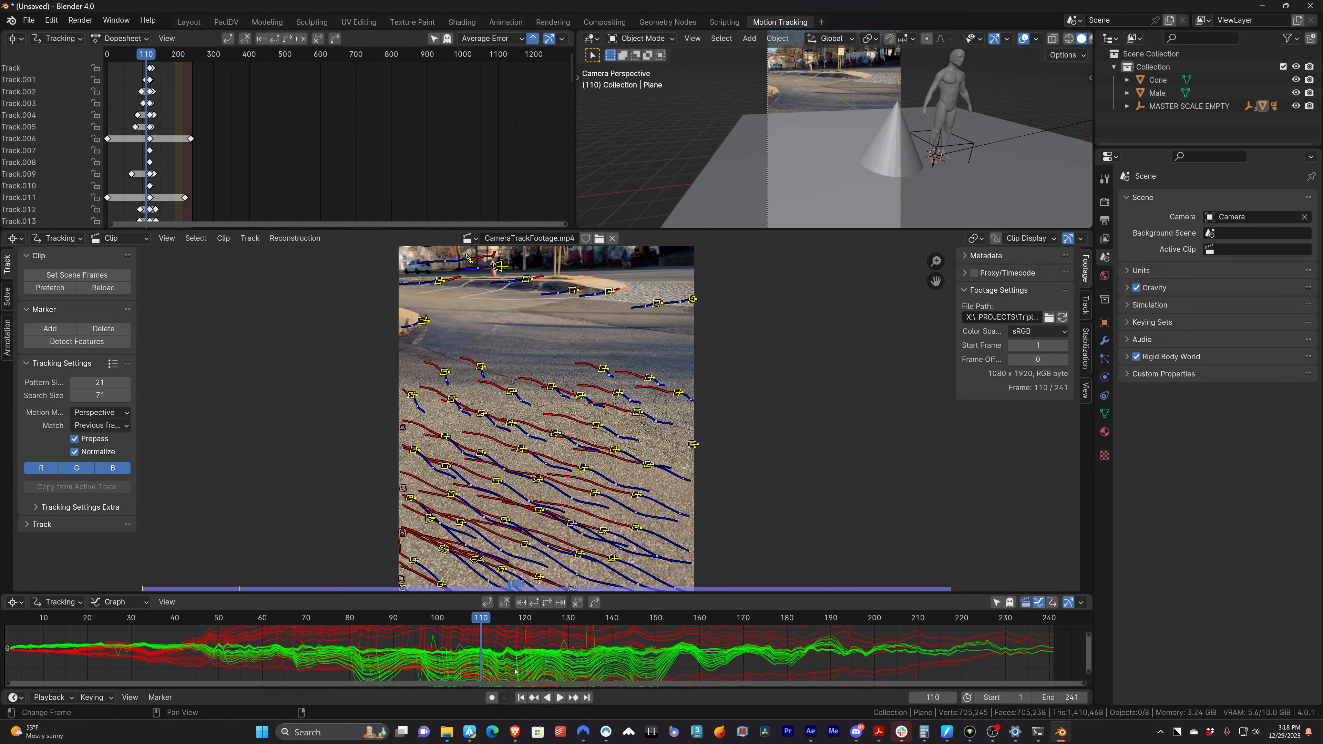
drag(504, 634, 520, 624)
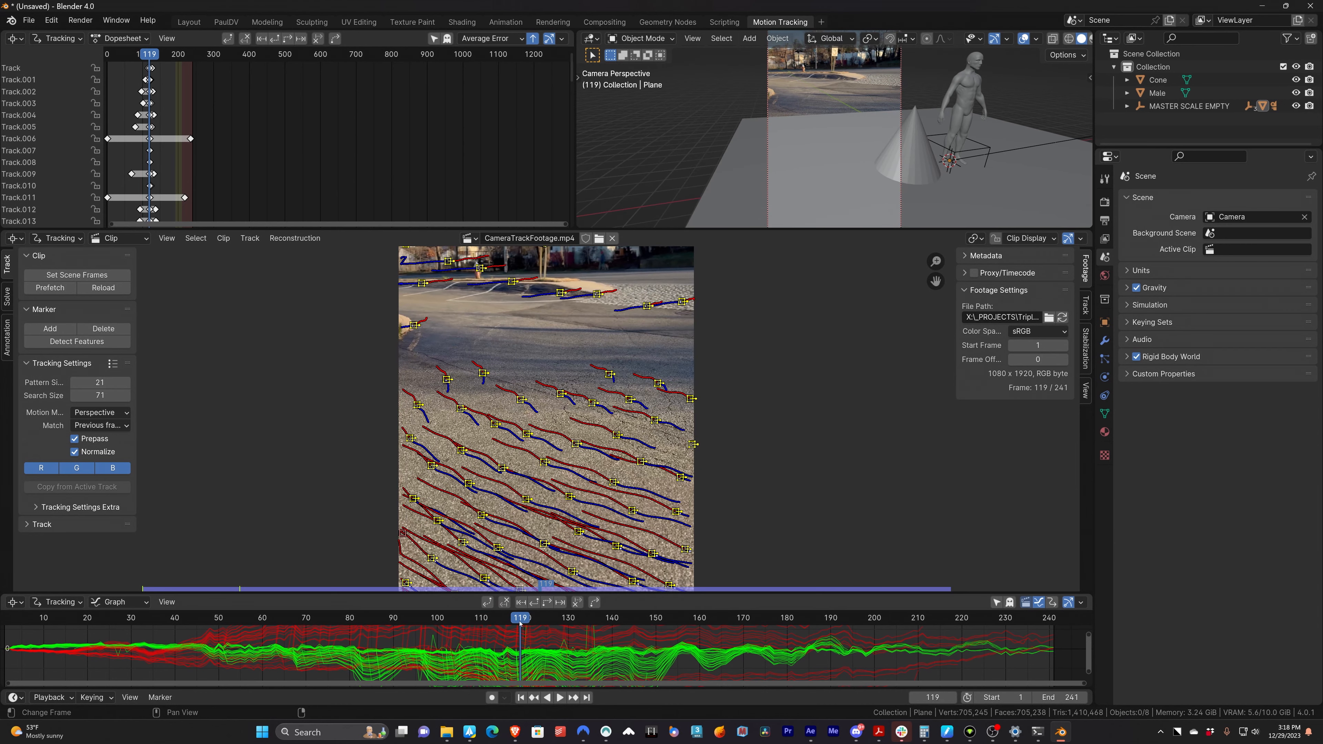